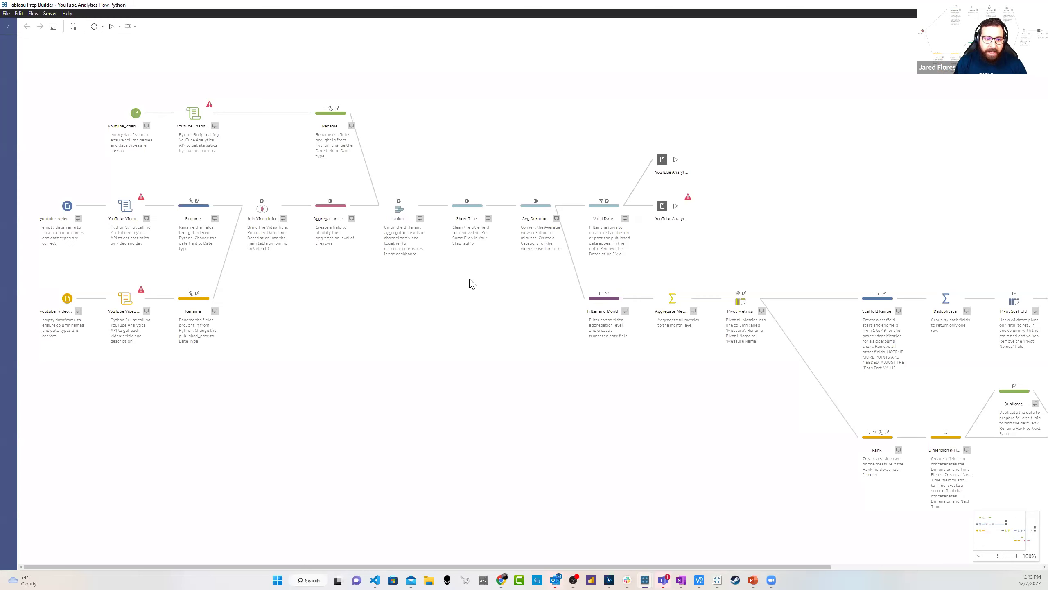
# Switch to the Tableau dashboard and examine the channel KPIs and the Monthly Video Rank by Views chart
pyautogui.press('ctrl')
pyautogui.press('ctrl')
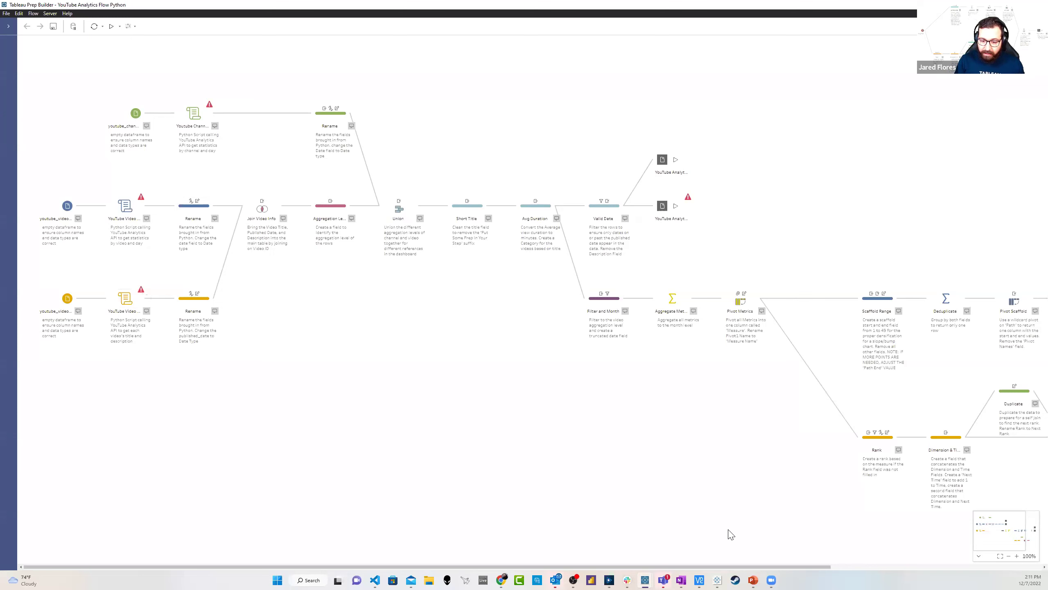
pyautogui.click(639, 543)
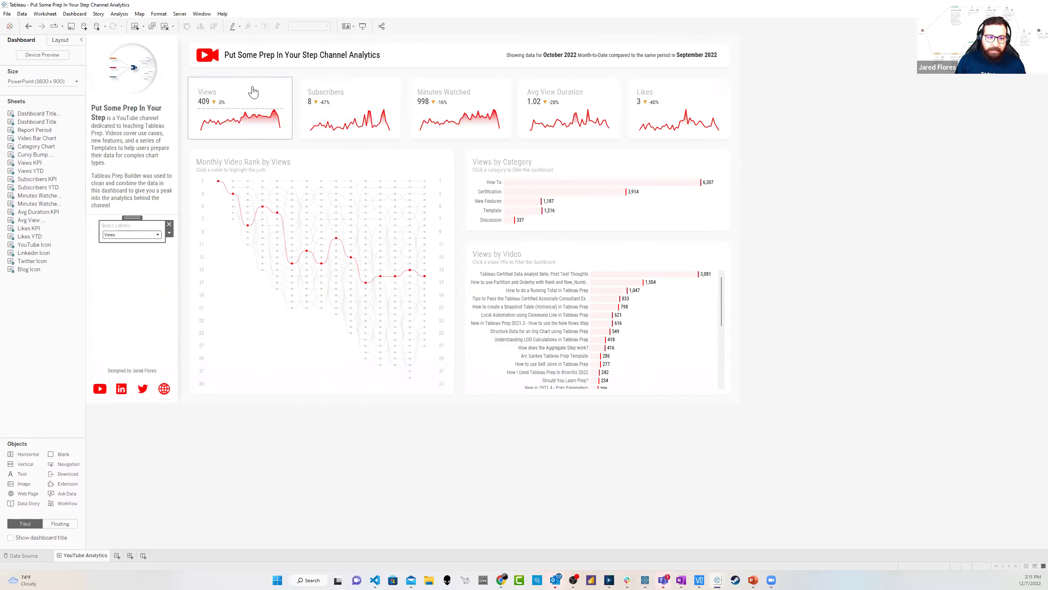
pyautogui.moveTo(614, 121)
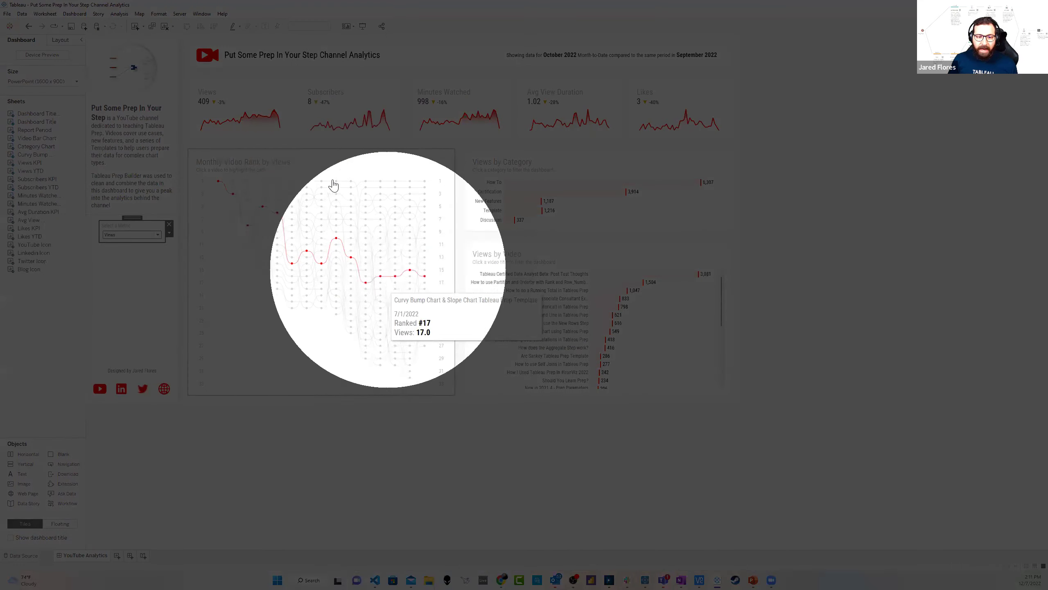
pyautogui.moveTo(322, 316)
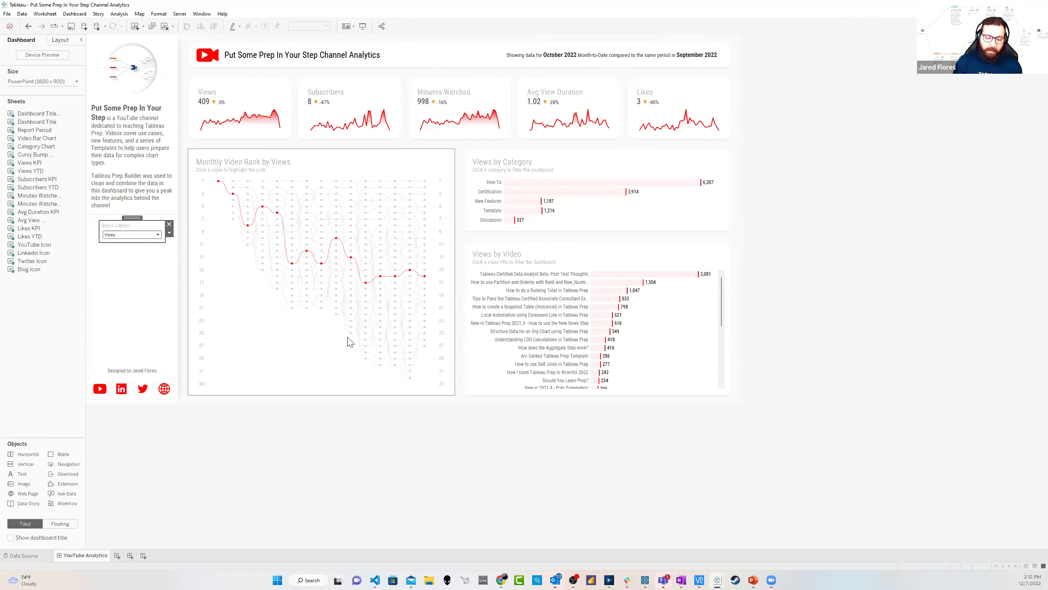
# Switch to the YouTube Analytics Flow Python flow in Tableau Prep Builder and examine the steps from Pivot Metrics to Output at 125% zoom
pyautogui.moveTo(648, 574)
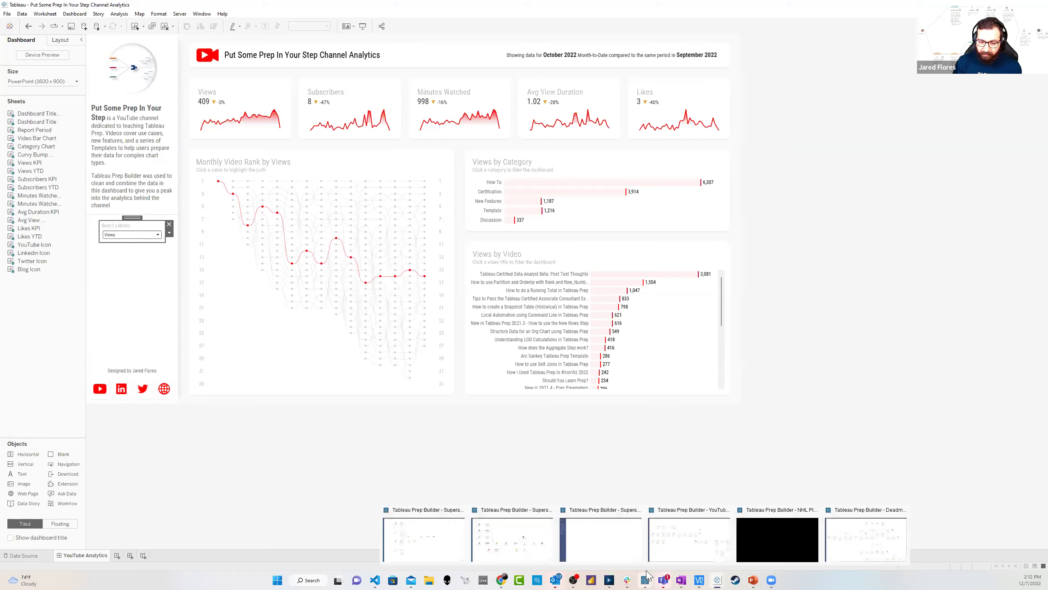
pyautogui.click(689, 538)
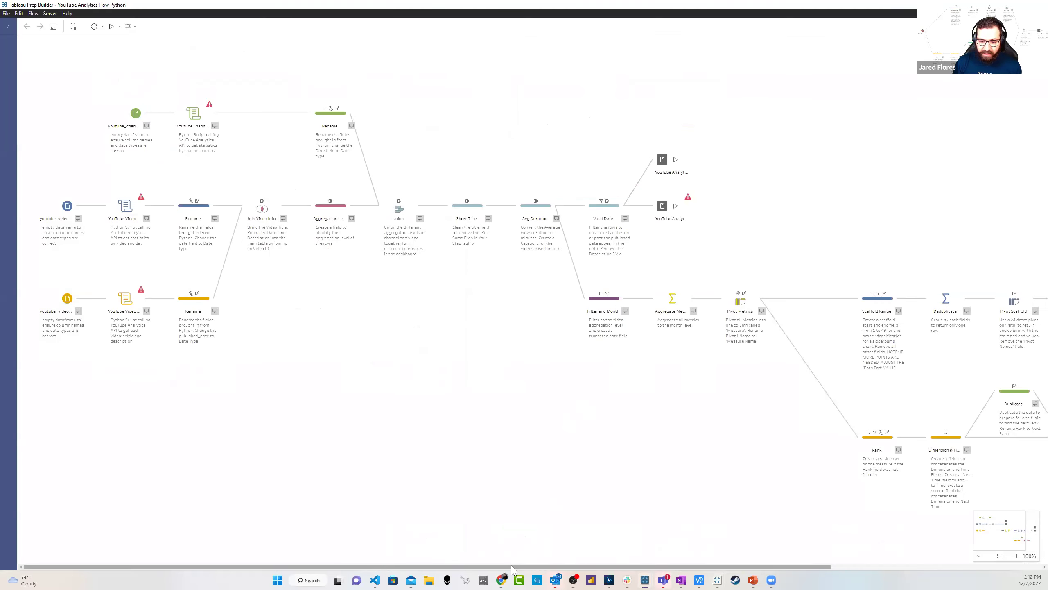
pyautogui.hscroll(5, 521, 565)
pyautogui.moveTo(495, 252); pyautogui.dragTo(442, 425)
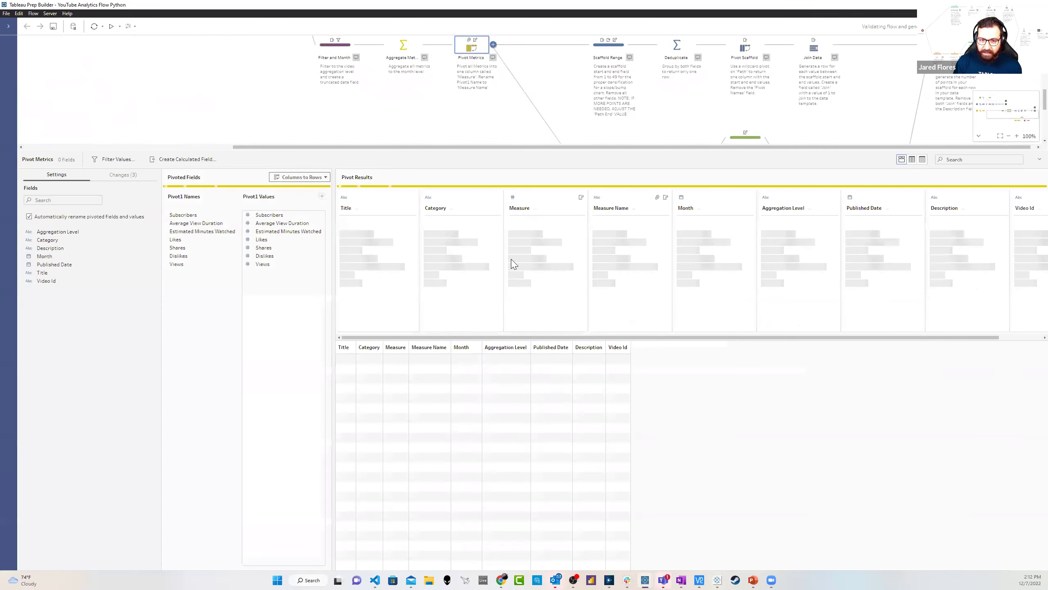
pyautogui.click(481, 121)
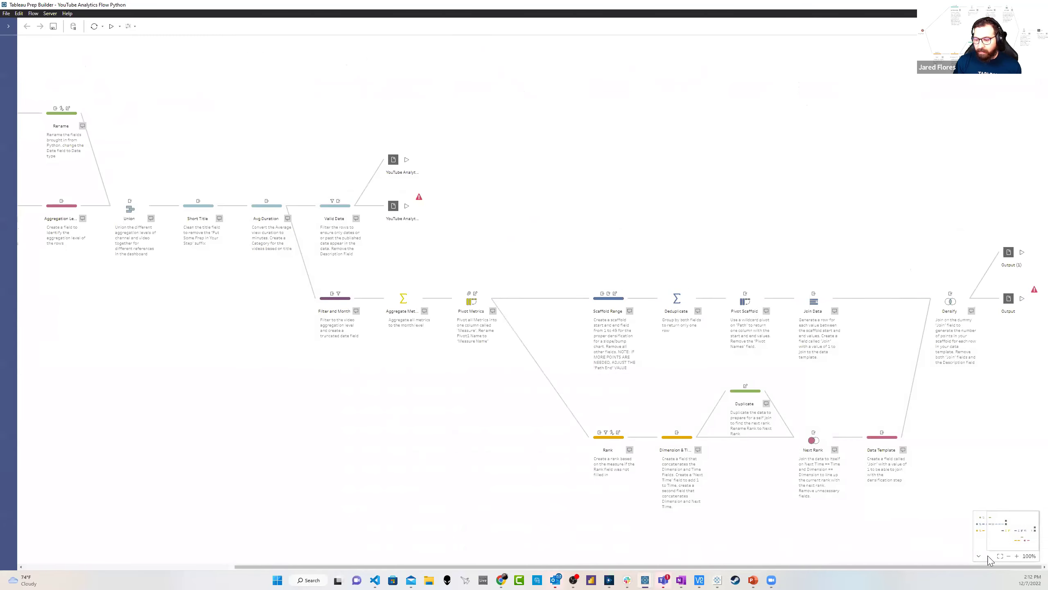
pyautogui.click(1017, 555)
pyautogui.scroll(-5, 676, 532)
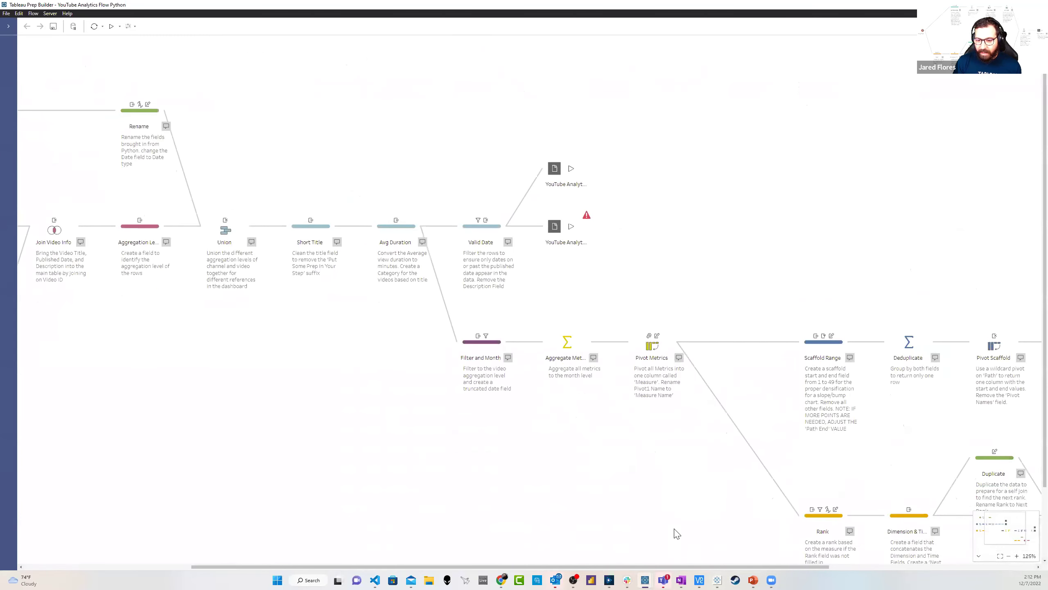
pyautogui.hscroll(8, 680, 566)
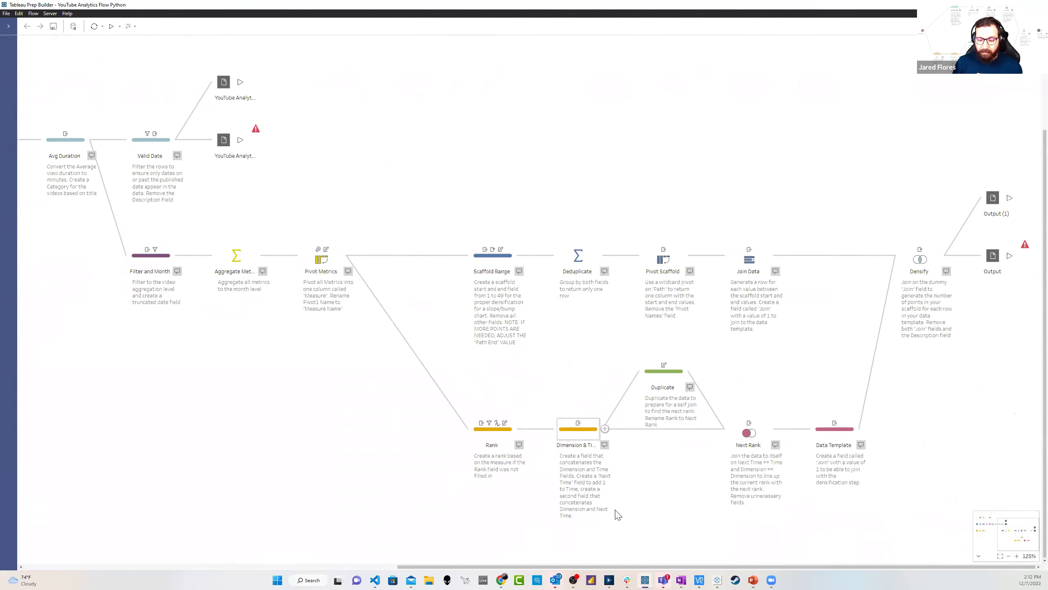
# Switch to the Tableau dashboard and show its charts by the Minutes Watched metric
pyautogui.moveTo(722, 572)
pyautogui.click(666, 551)
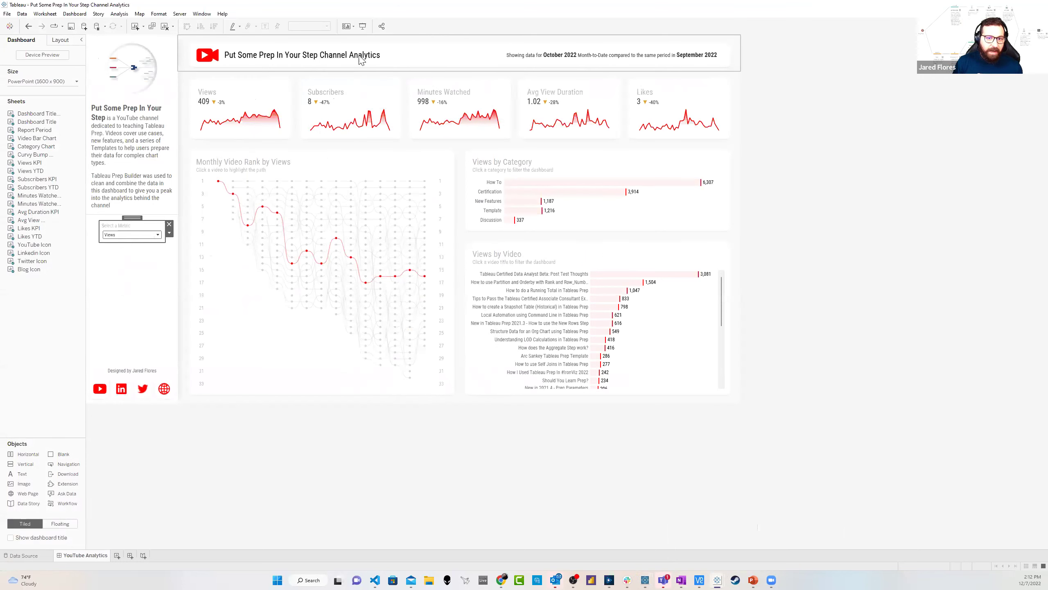
pyautogui.hotkey('alt', 'Tab')
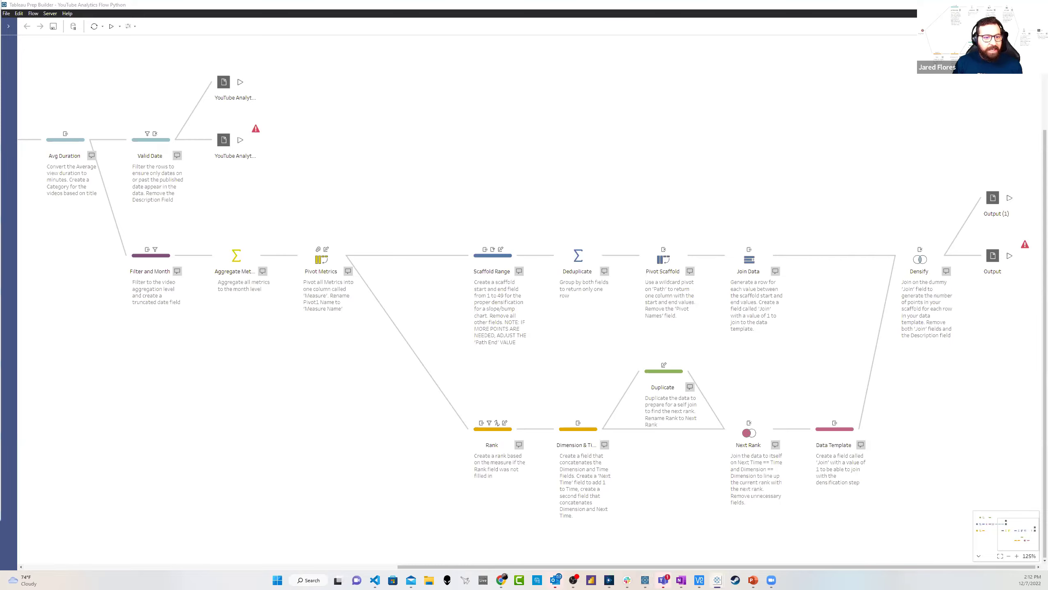
pyautogui.hotkey('alt', 'Tab')
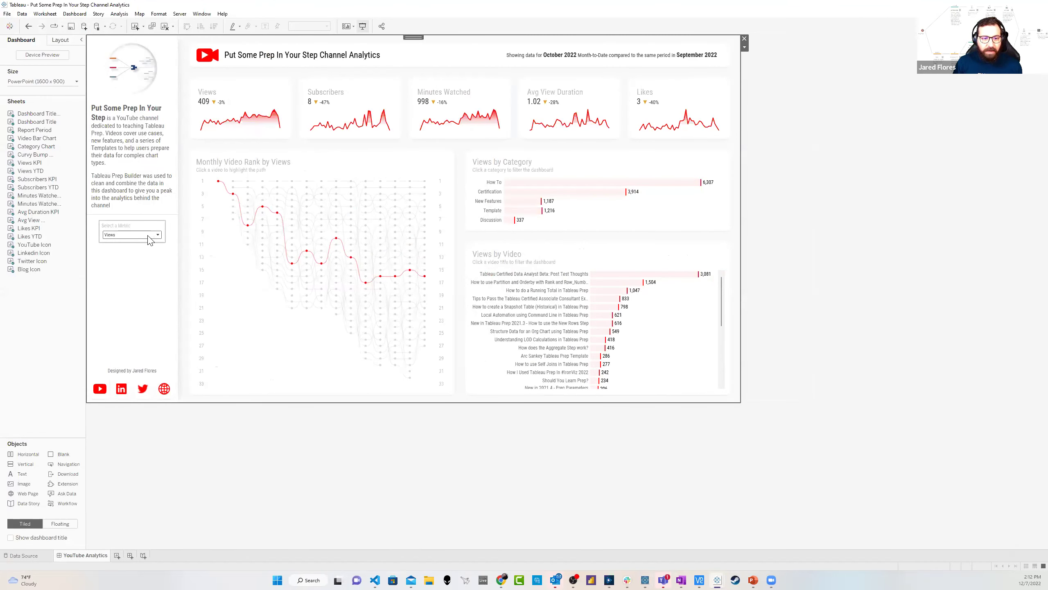
pyautogui.click(147, 236)
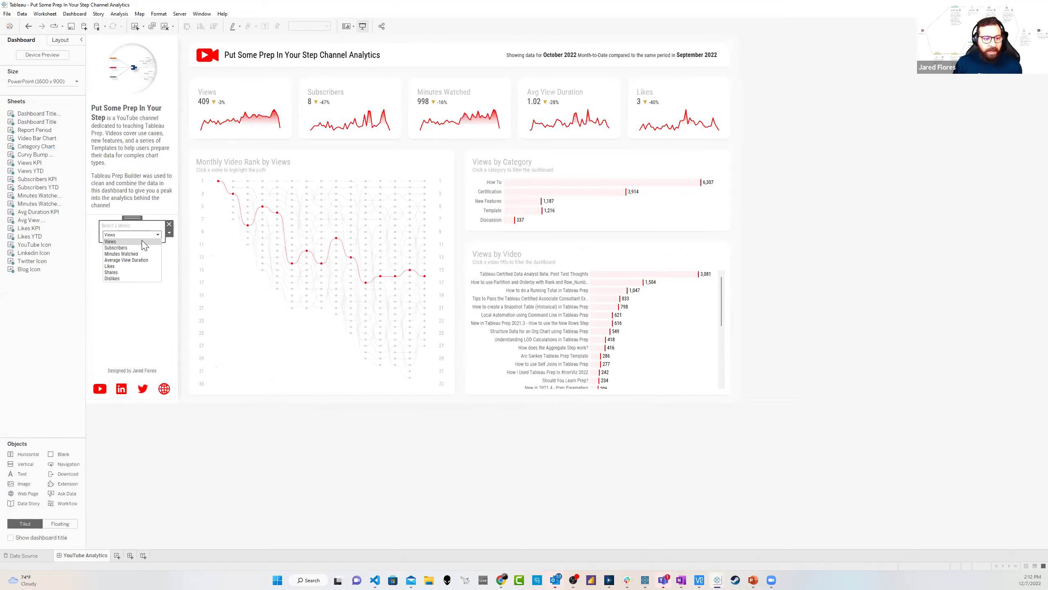
pyautogui.click(140, 259)
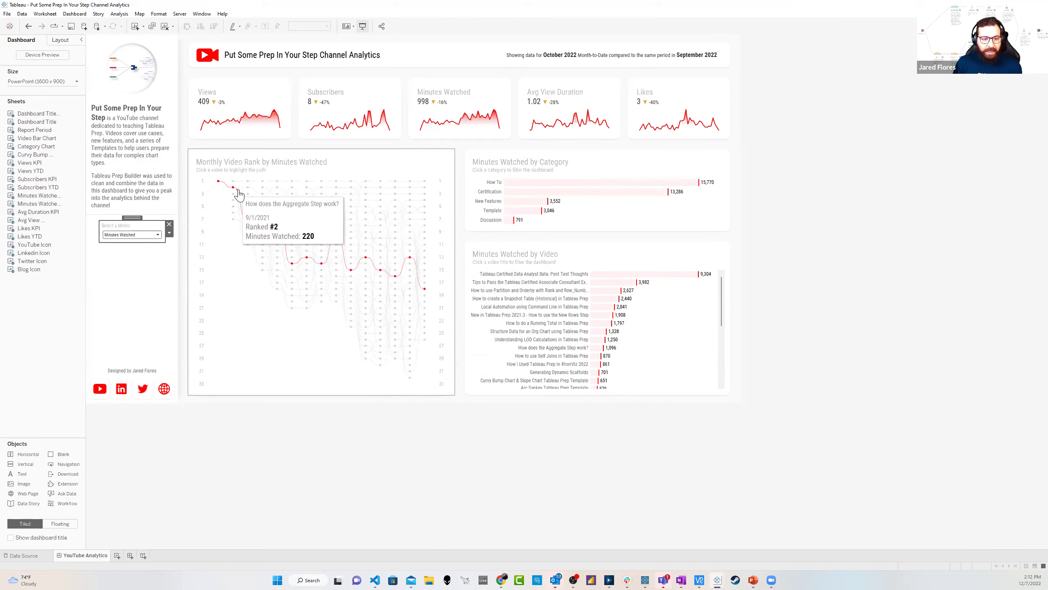
# Show the dashboard charts by Average View Duration and list the other available metrics
pyautogui.click(143, 235)
pyautogui.click(127, 261)
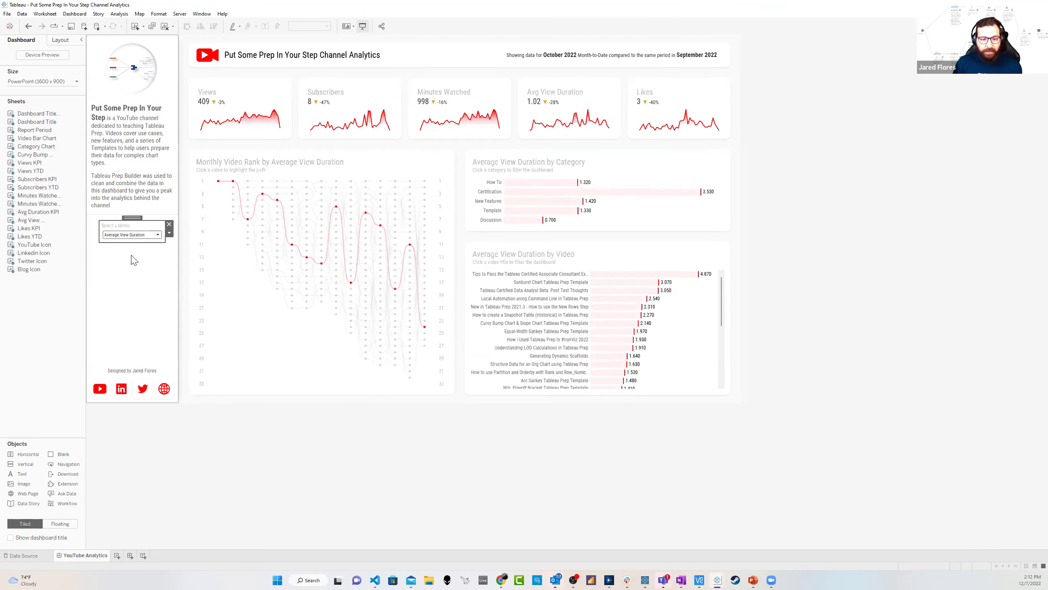
pyautogui.click(134, 235)
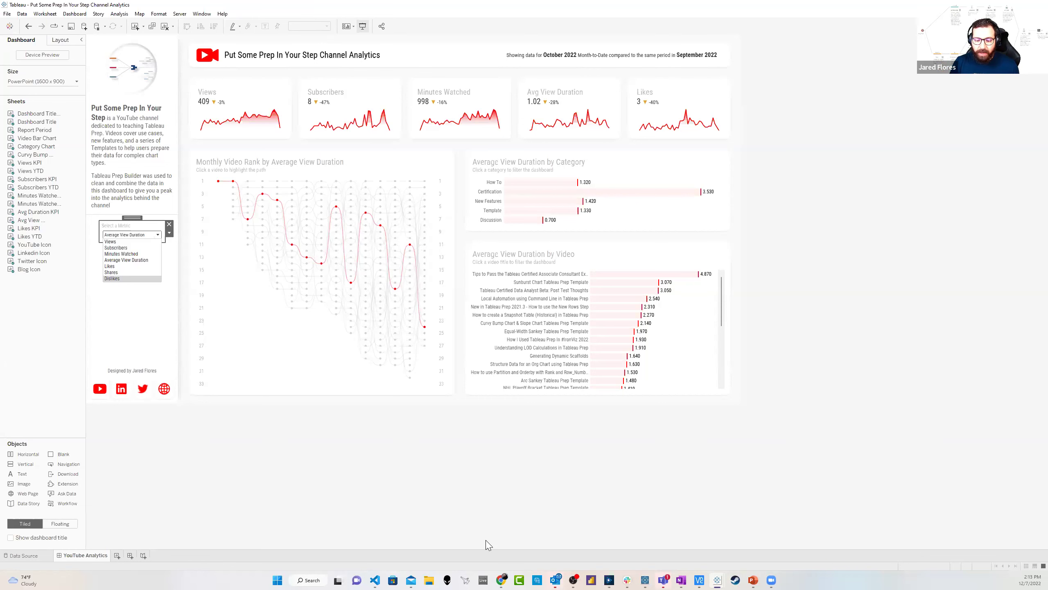
# Switch to the YouTube Analytics flow in Tableau Prep Builder and examine the scaffold and rank branches after Pivot Metrics
pyautogui.moveTo(646, 579)
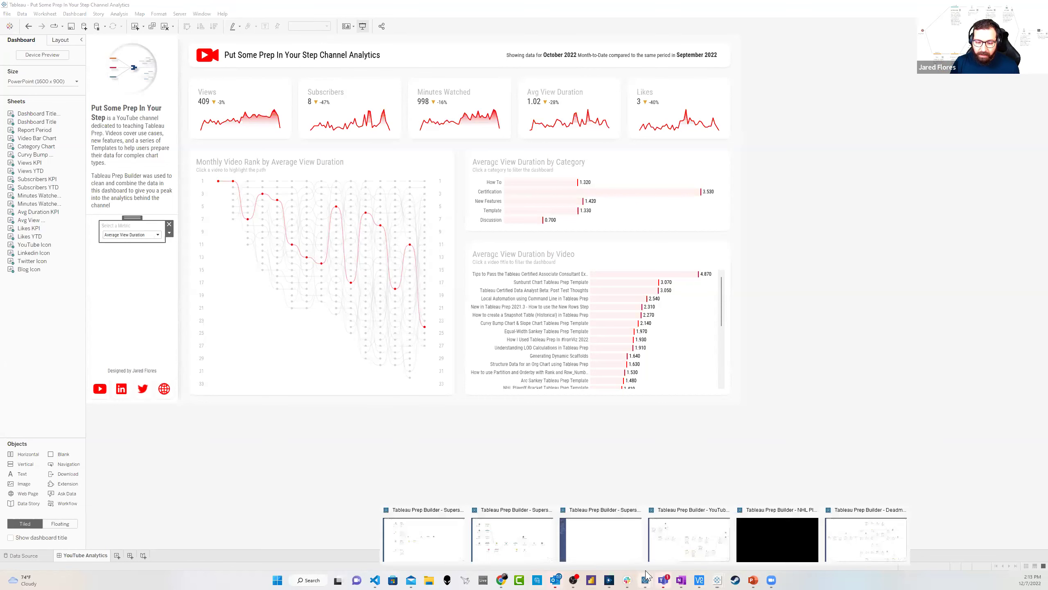
pyautogui.click(686, 544)
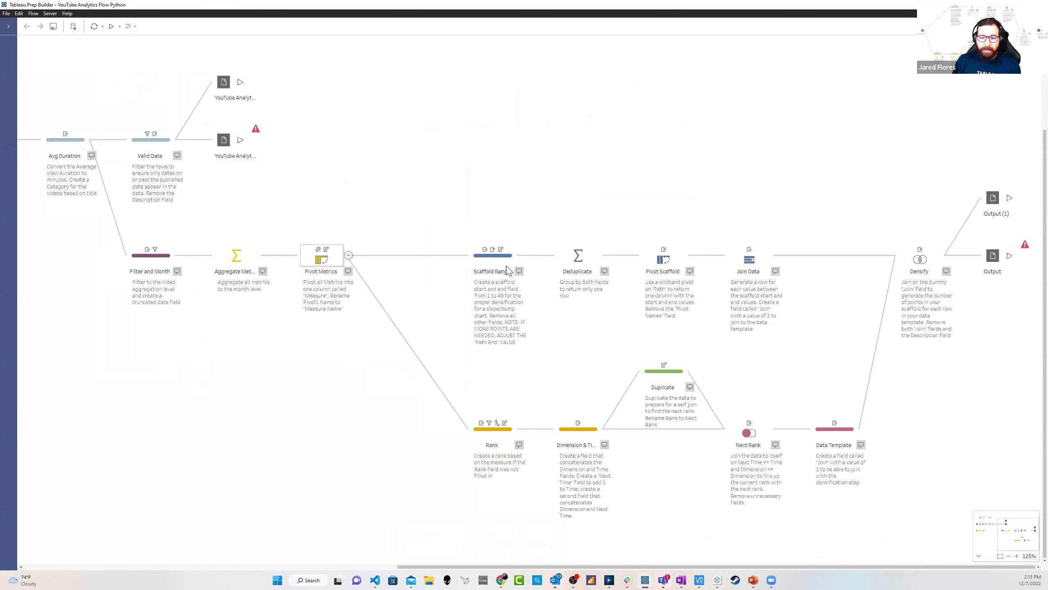
pyautogui.moveTo(927, 476); pyautogui.dragTo(483, 194)
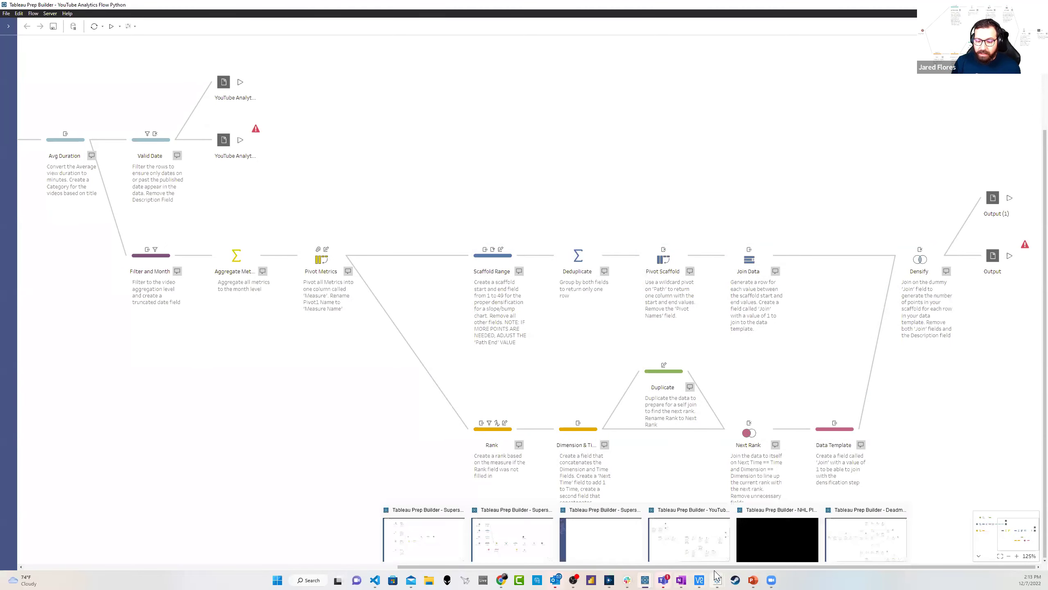
# Switch to the Tableau dashboard and set its metric back to Views
pyautogui.moveTo(716, 576)
pyautogui.click(597, 524)
pyautogui.click(130, 235)
pyautogui.click(112, 276)
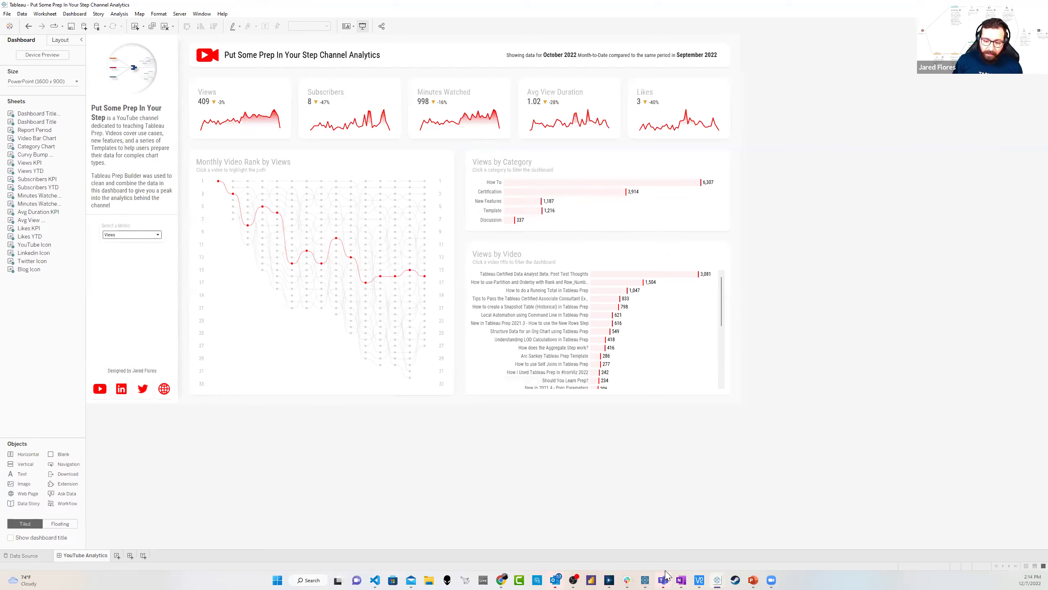
# Switch to the YouTube Analytics flow in Tableau Prep Builder and examine its input, Python script and Rename steps
pyautogui.moveTo(651, 573)
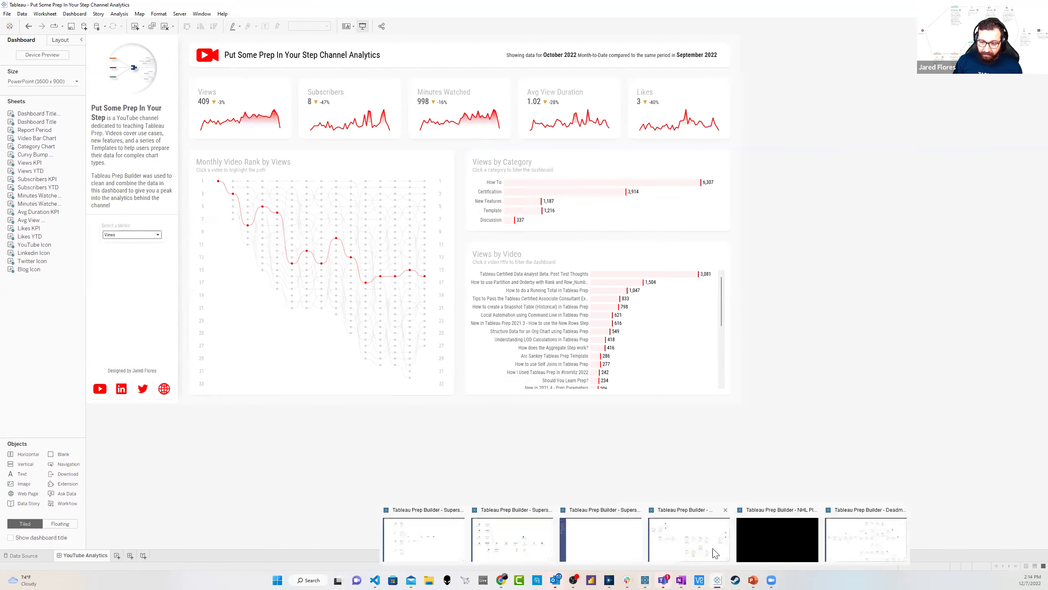
pyautogui.click(748, 544)
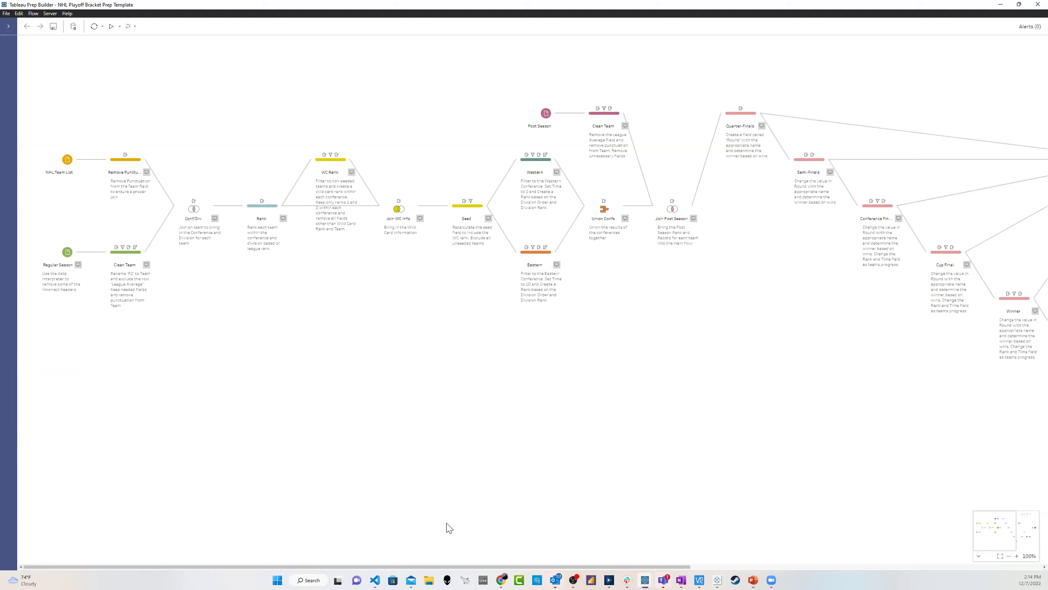
pyautogui.moveTo(645, 578)
pyautogui.click(677, 548)
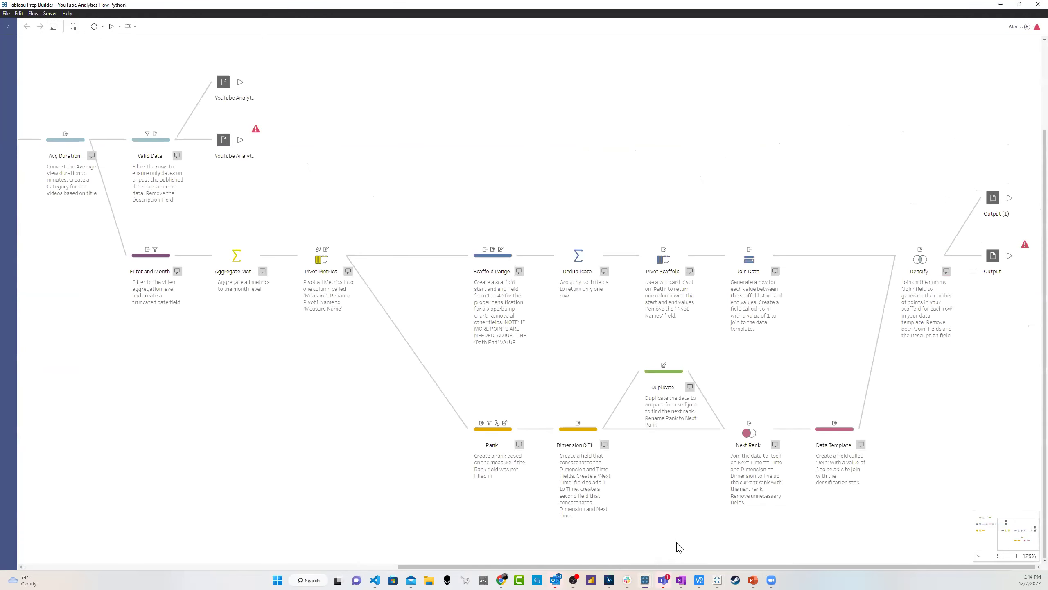
pyautogui.moveTo(380, 560); pyautogui.dragTo(132, 489)
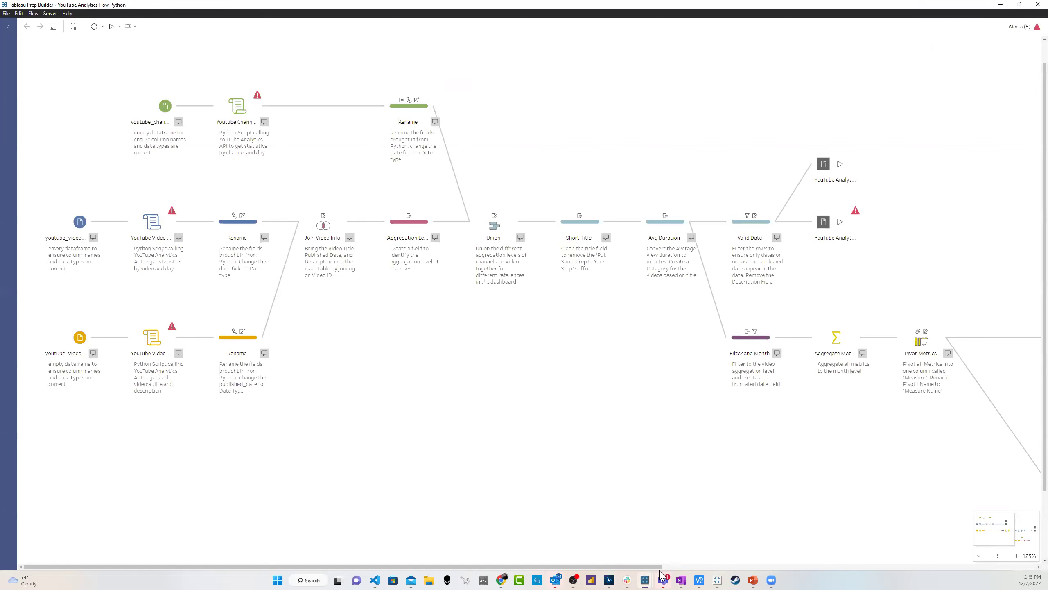
# Bring up the NHL Playoff Bracket Prep Template flow and enlarge it to 125%
pyautogui.moveTo(645, 580)
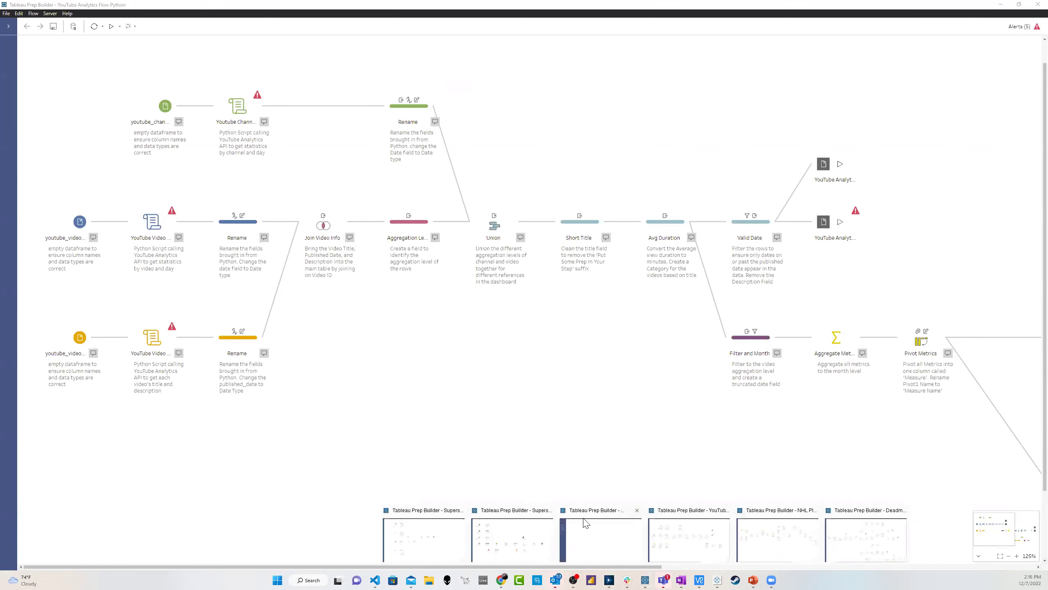
pyautogui.click(783, 545)
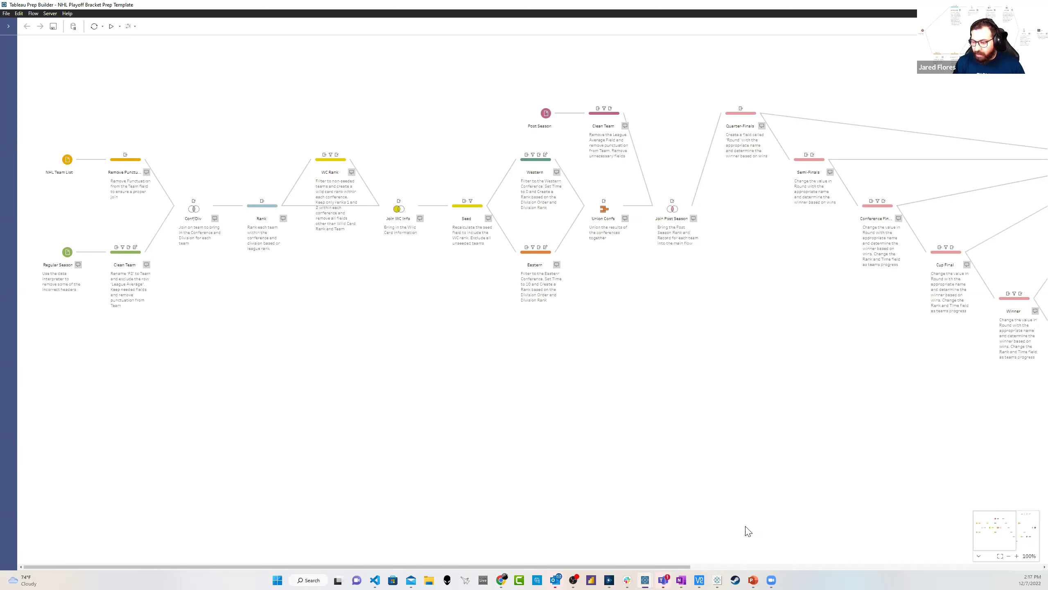
pyautogui.click(1017, 556)
pyautogui.click(1017, 556)
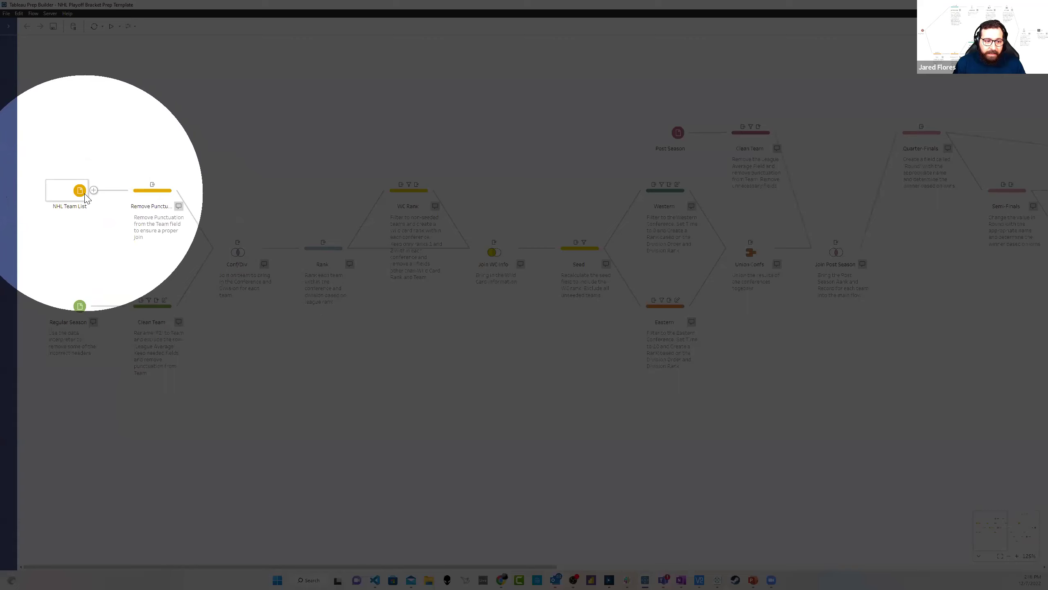
# Inspect the fields of the NHL Team List input and the data in the Remove Punctuation step
pyautogui.click(80, 191)
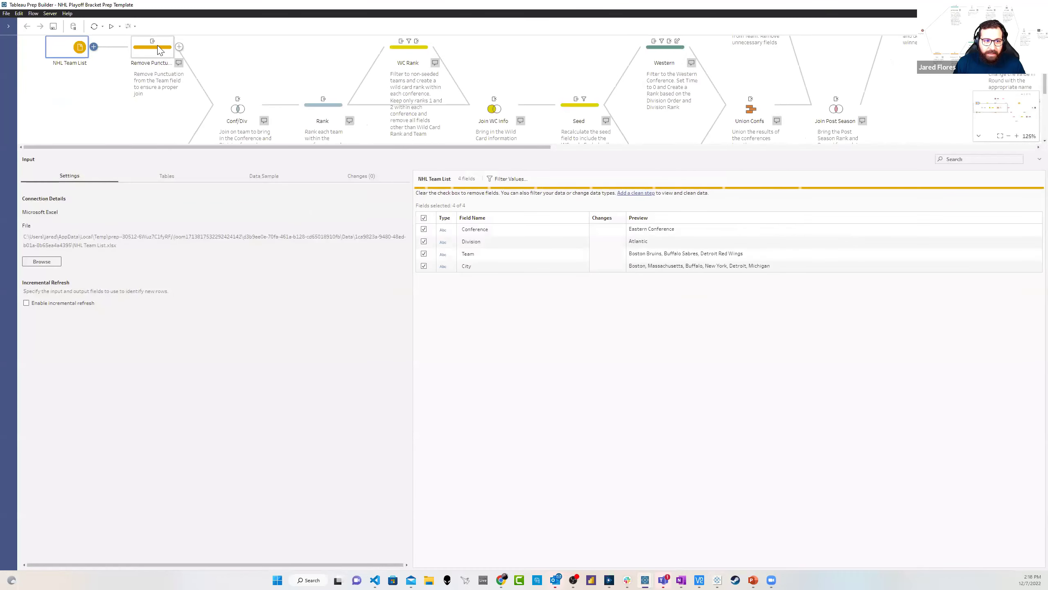
pyautogui.click(178, 64)
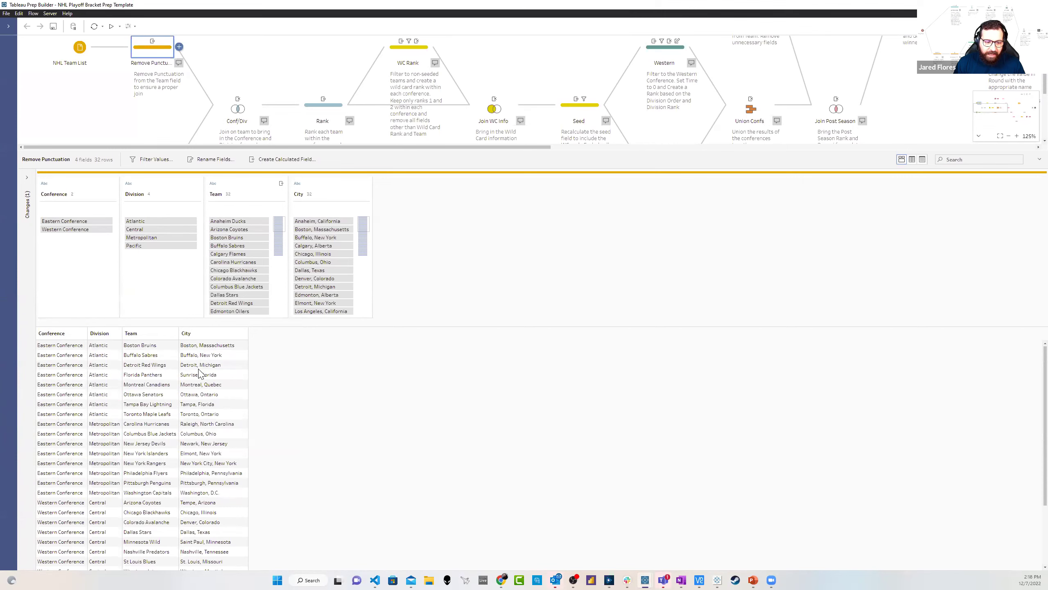
pyautogui.click(183, 102)
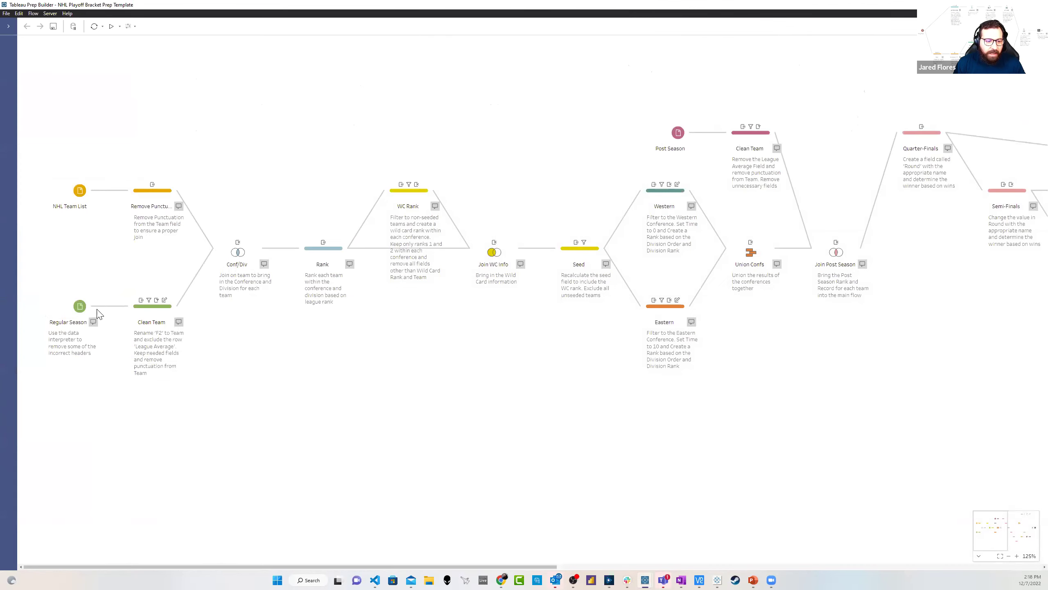
# Inspect the Regular Season input fields, the Clean Team step's data and its list of changes
pyautogui.click(78, 308)
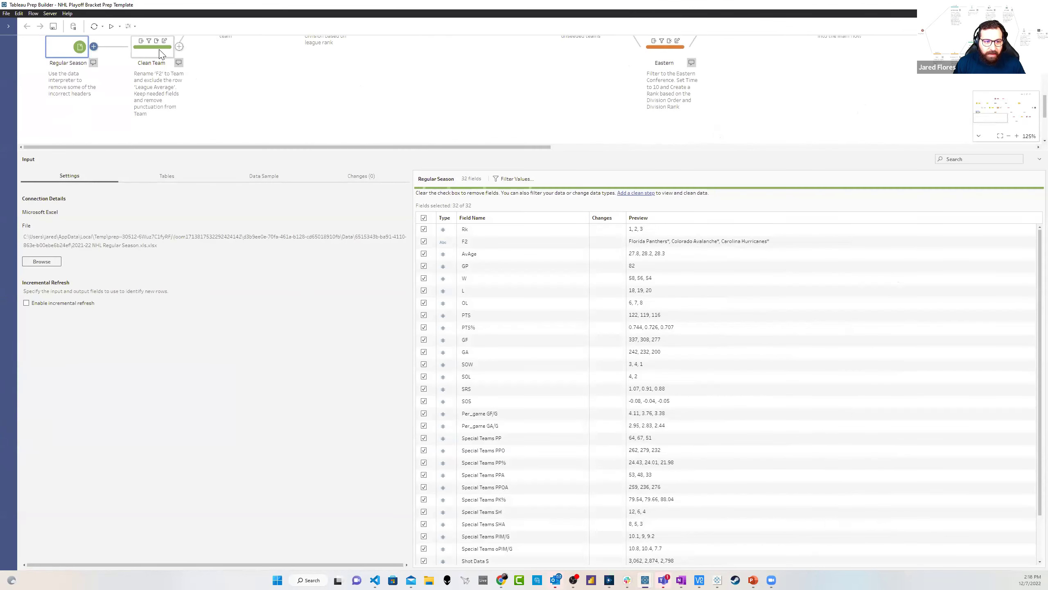
pyautogui.click(160, 51)
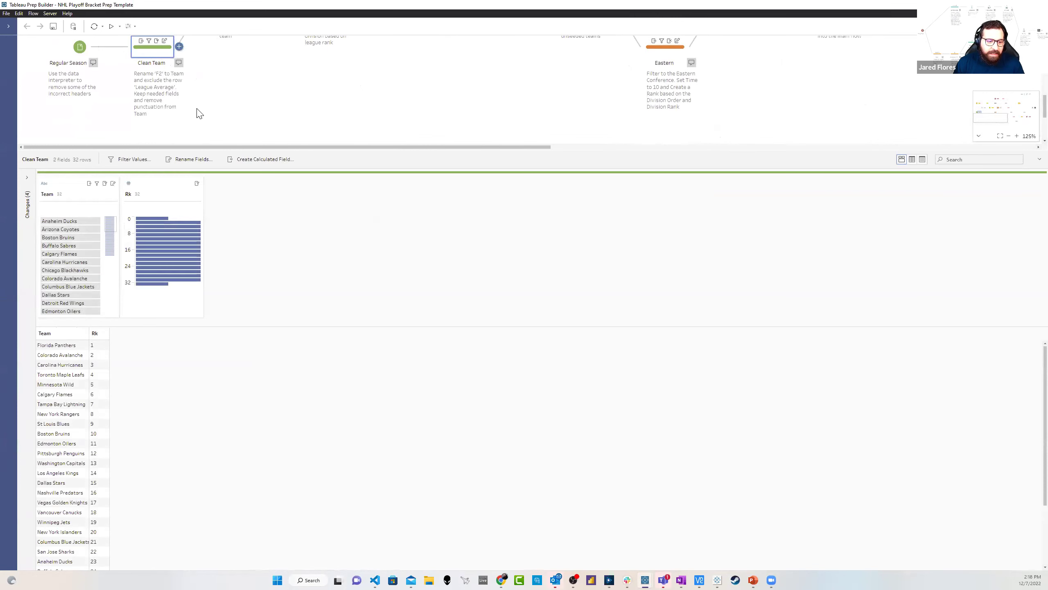
pyautogui.scroll(1, 134, 117)
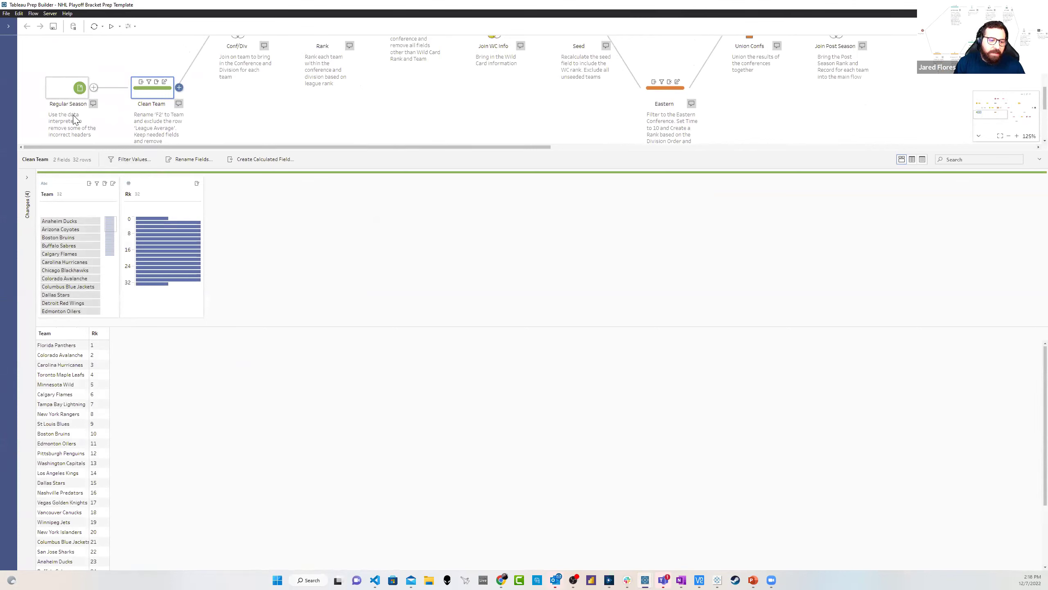
pyautogui.click(27, 179)
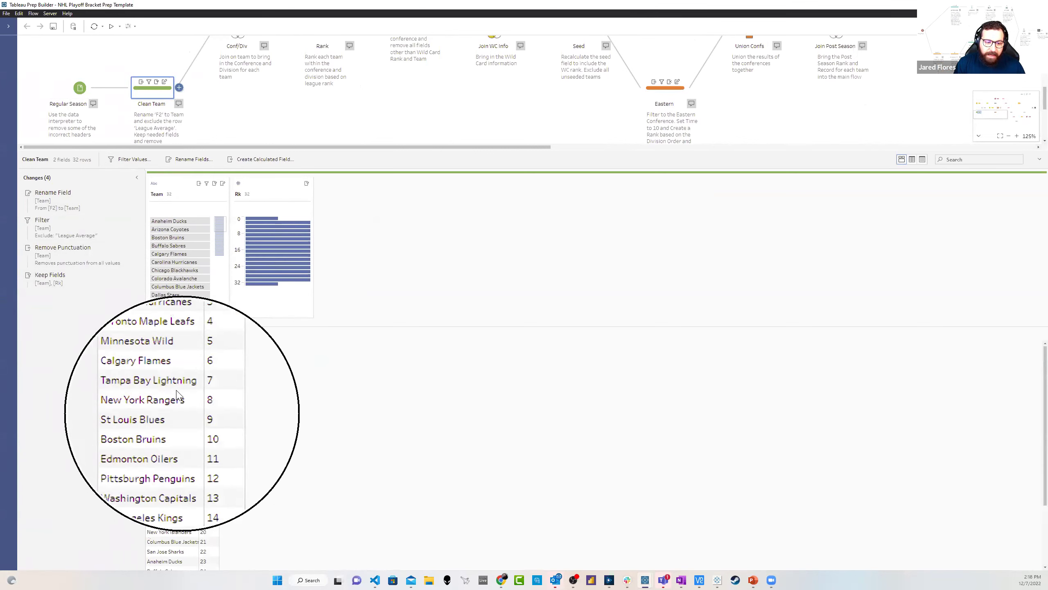
# Examine the ranked teams in the Clean Team step's data grid from first to last, then close the step details
pyautogui.click(193, 366)
pyautogui.scroll(-3, 217, 436)
pyautogui.scroll(3, 217, 434)
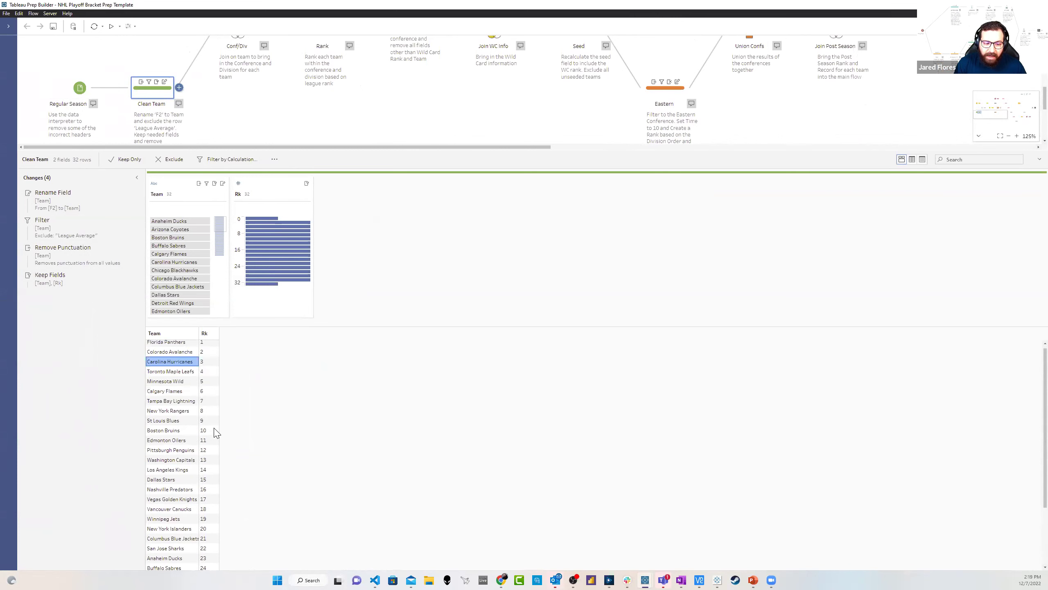
pyautogui.scroll(-3, 216, 400)
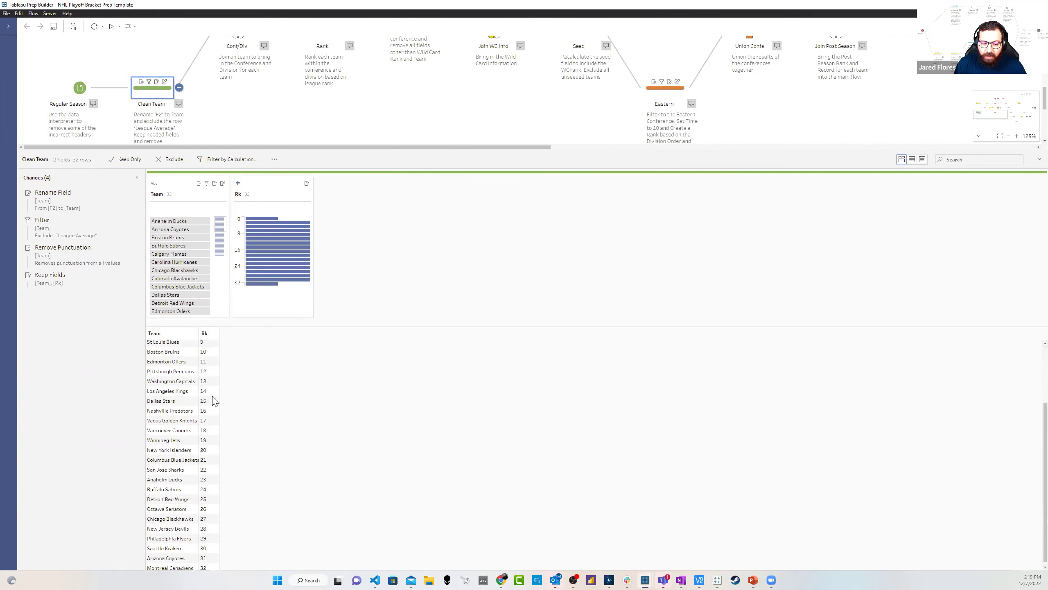
pyautogui.scroll(3, 194, 384)
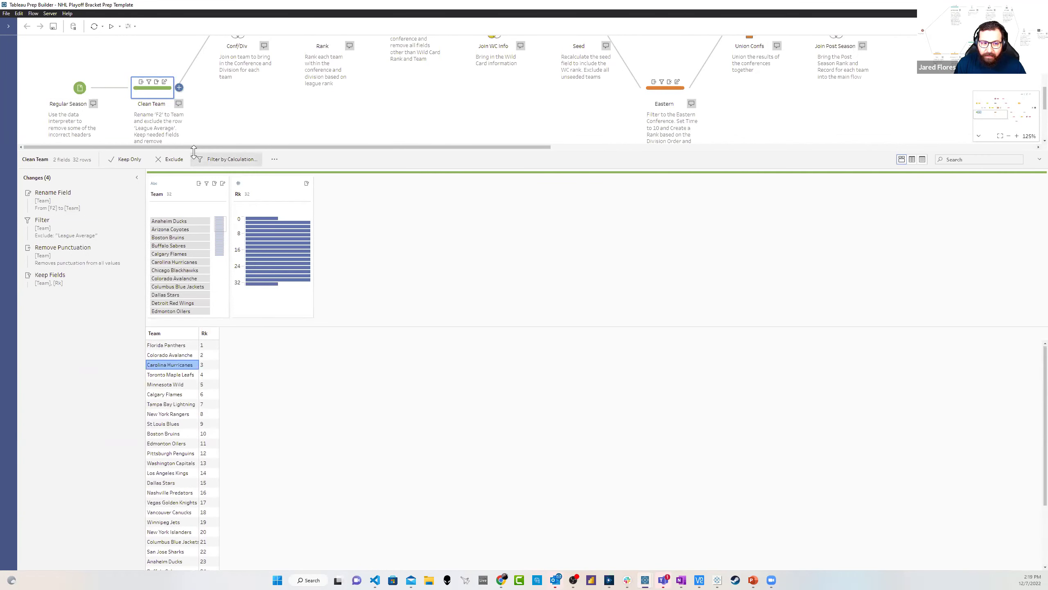
pyautogui.click(223, 121)
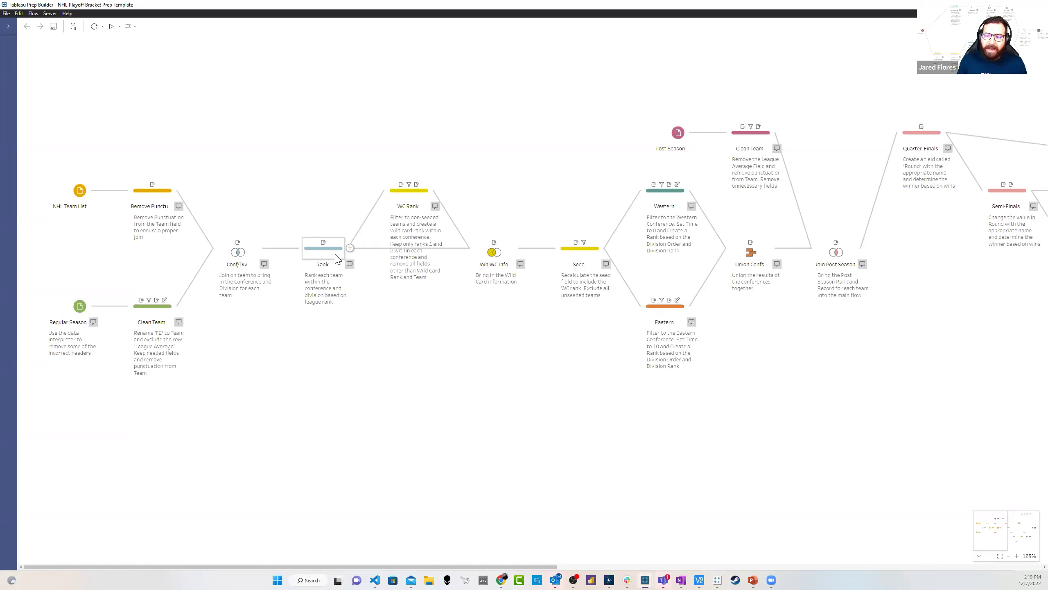
# Inspect the changes and data of the Rank, WC Rank and Seed steps
pyautogui.click(335, 256)
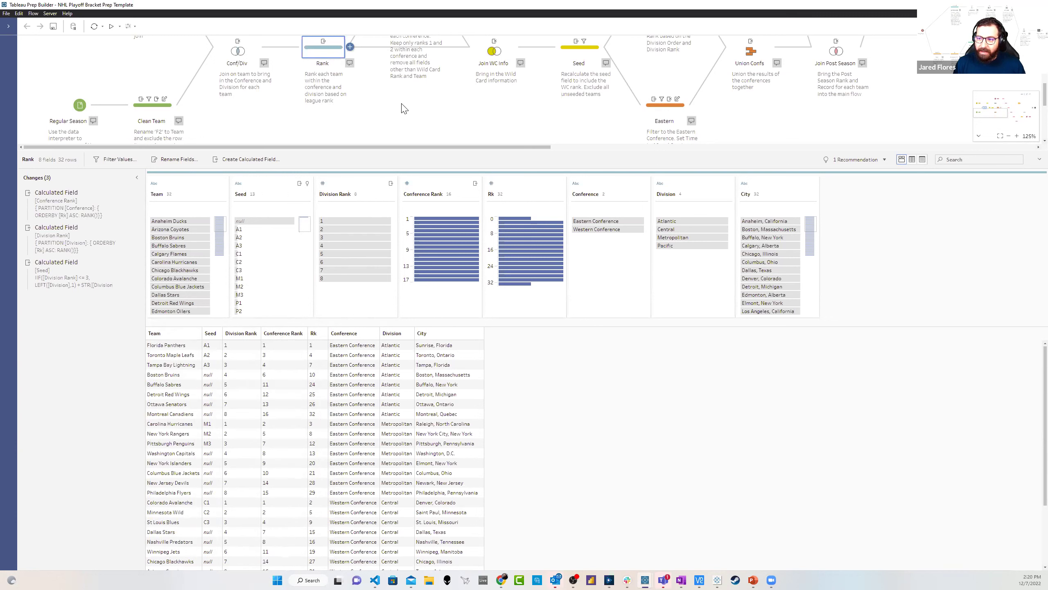
pyautogui.scroll(3, 404, 108)
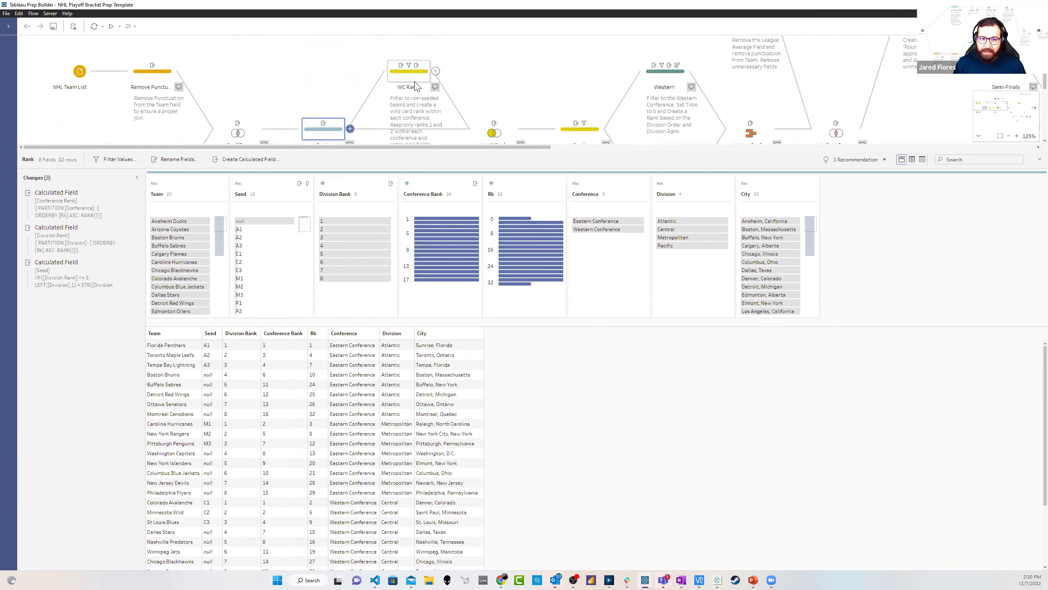
pyautogui.click(415, 84)
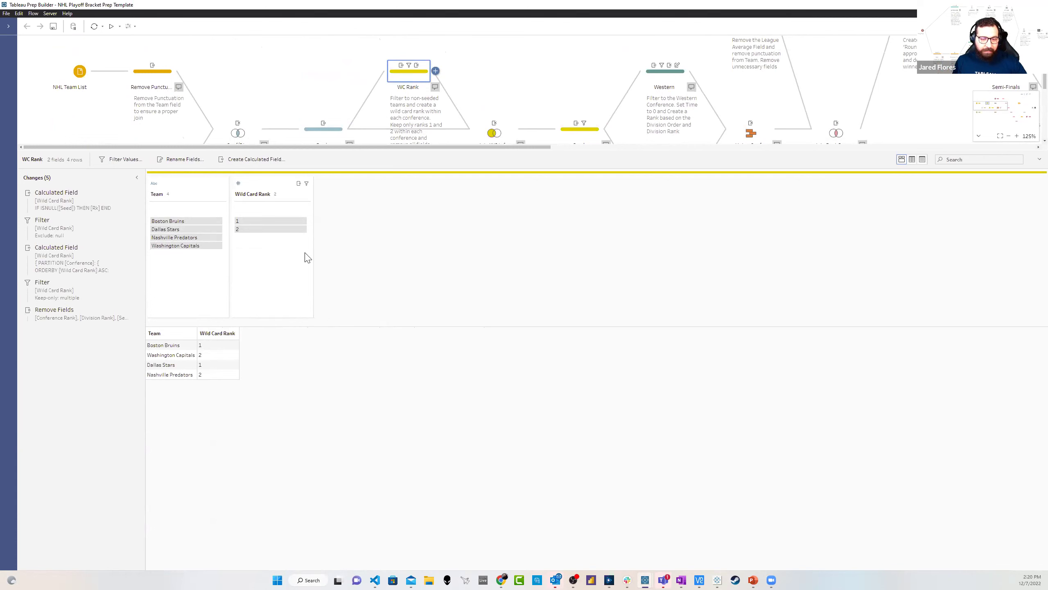
pyautogui.scroll(-2, 545, 124)
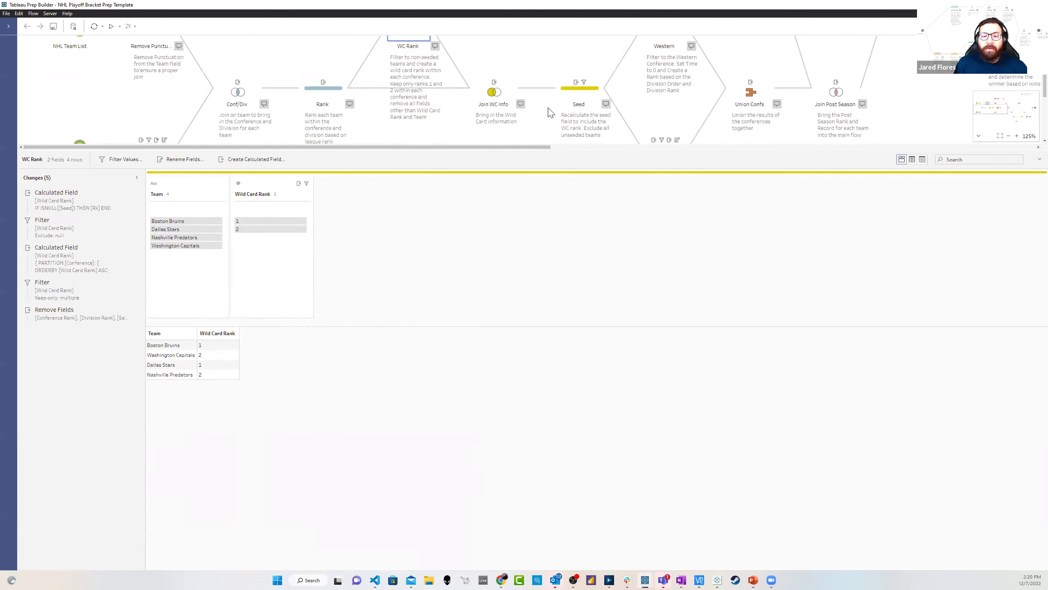
pyautogui.click(566, 96)
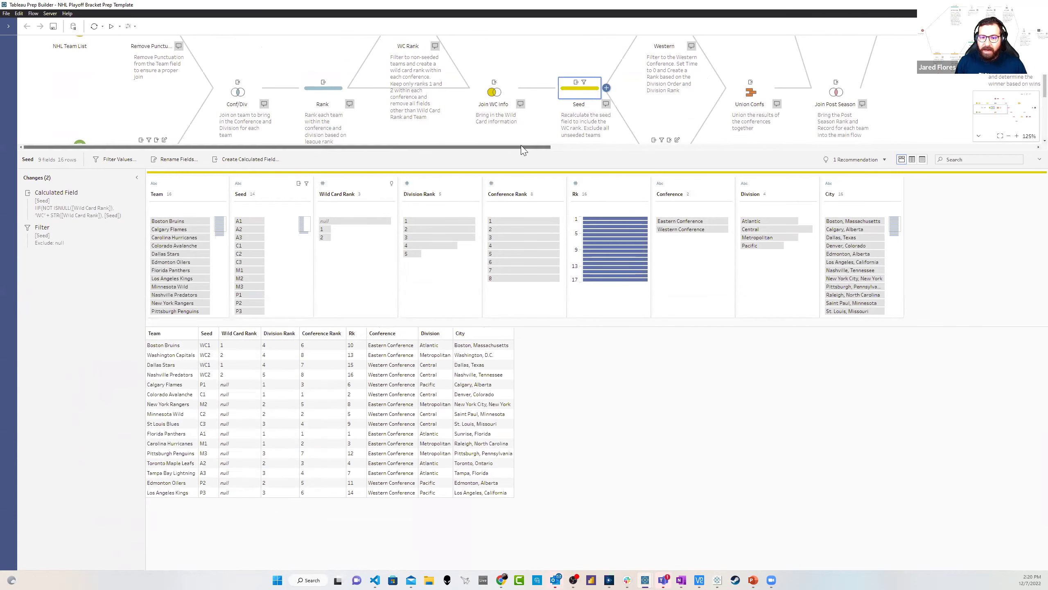
# Inspect the combined conference data in the Union Confs step, then close its details
pyautogui.moveTo(537, 146); pyautogui.dragTo(572, 147)
pyautogui.click(679, 101)
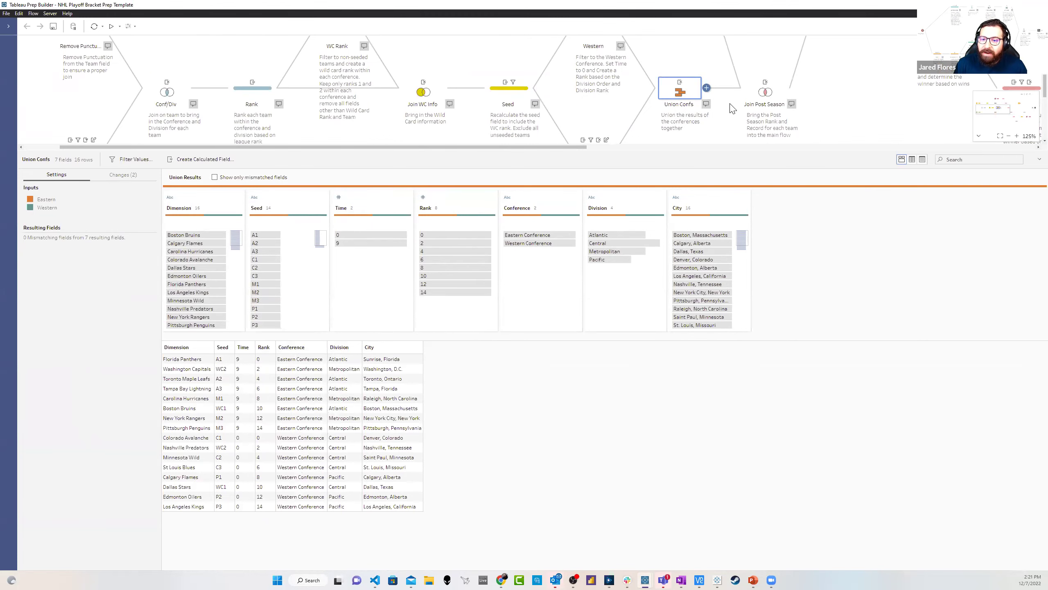
pyautogui.click(734, 126)
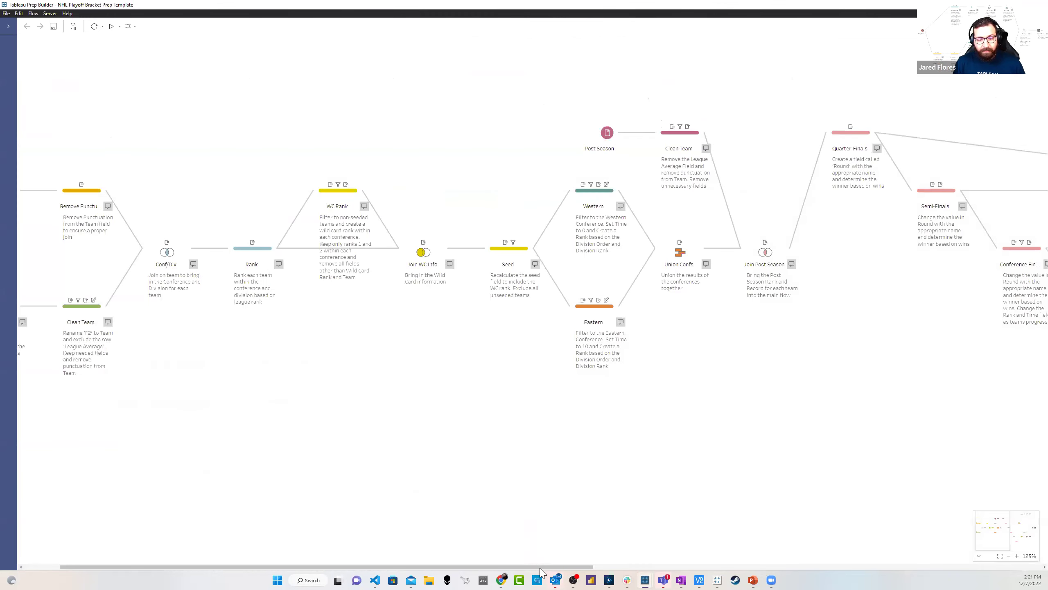
# Look over the playoff round steps up to Union Structure and highlight the scaffold and data template branches leading to the output
pyautogui.hscroll(1, 543, 572)
pyautogui.hscroll(12, 779, 575)
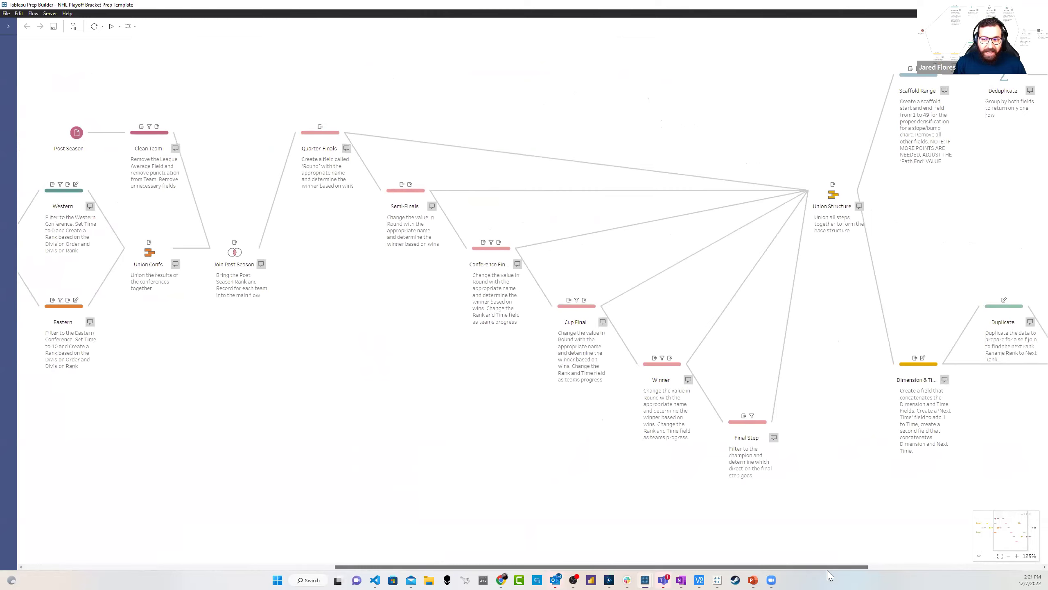
pyautogui.hscroll(-4, 873, 573)
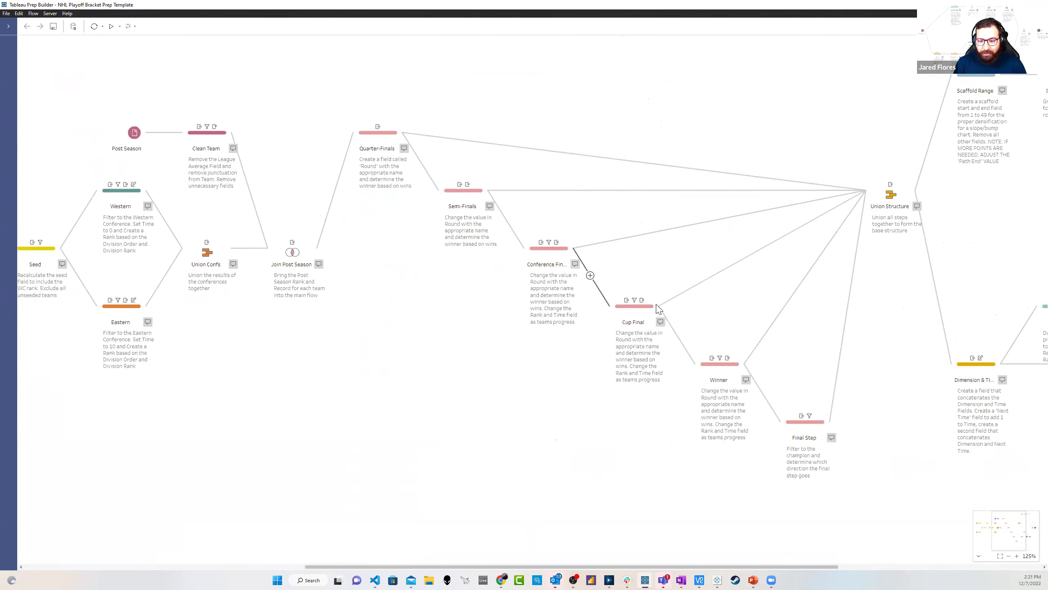
pyautogui.moveTo(749, 567); pyautogui.dragTo(994, 567)
pyautogui.moveTo(550, 61); pyautogui.dragTo(880, 403)
pyautogui.click(829, 245)
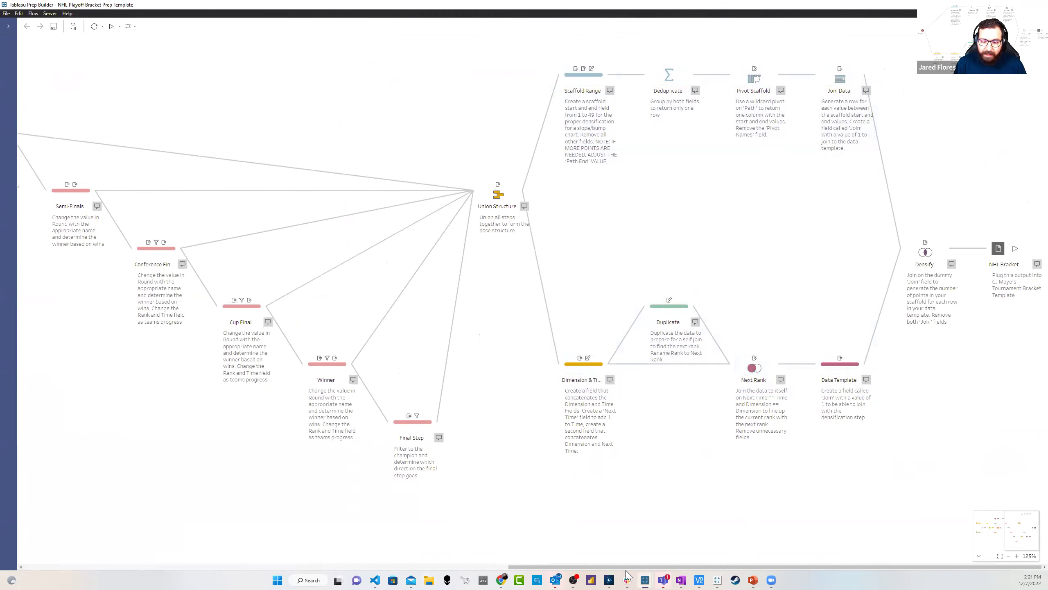
# Bring up the YouTube Analytics flow and highlight its matching scaffold and data template branches
pyautogui.moveTo(645, 578)
pyautogui.click(687, 514)
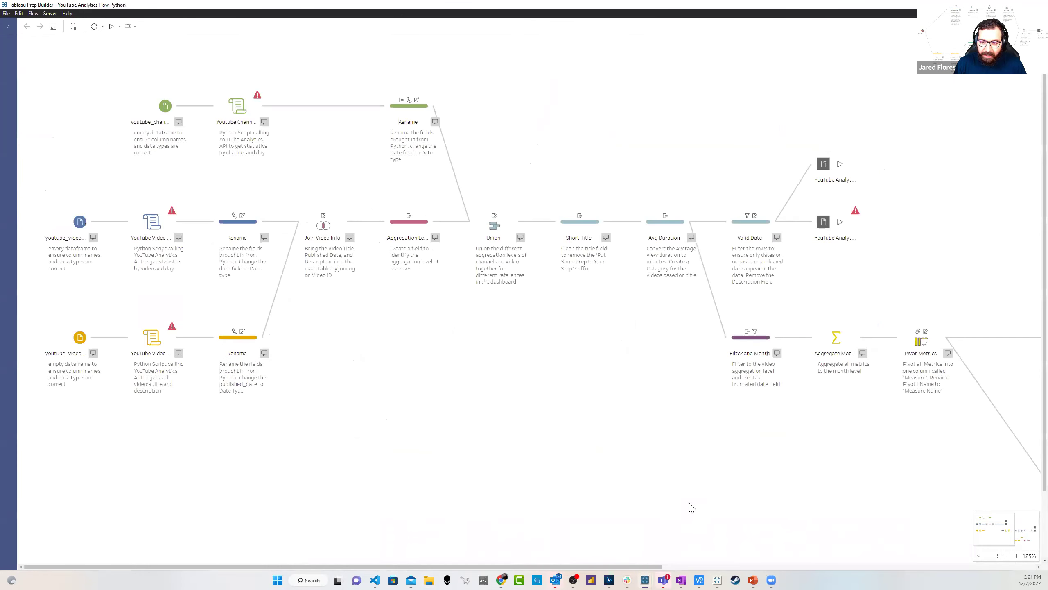
pyautogui.moveTo(625, 566); pyautogui.dragTo(960, 566)
pyautogui.moveTo(480, 298); pyautogui.dragTo(907, 491)
pyautogui.click(750, 232)
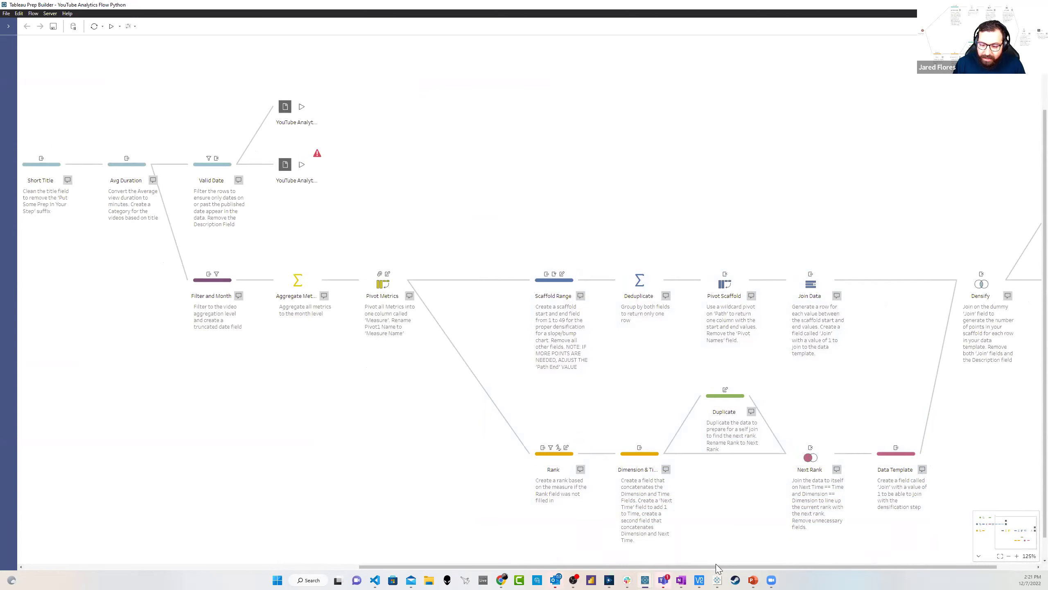
# Switch to the NHL Playoff Bracket Template dashboard in Tableau and examine the teams along the bracket lines and the winner
pyautogui.moveTo(722, 575)
pyautogui.click(784, 549)
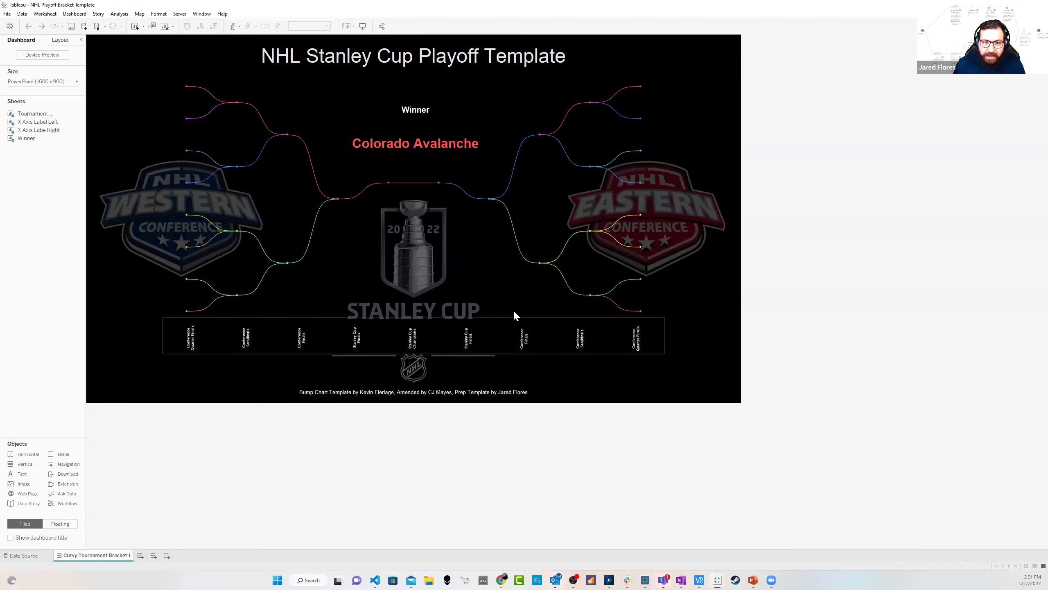
pyautogui.moveTo(184, 88)
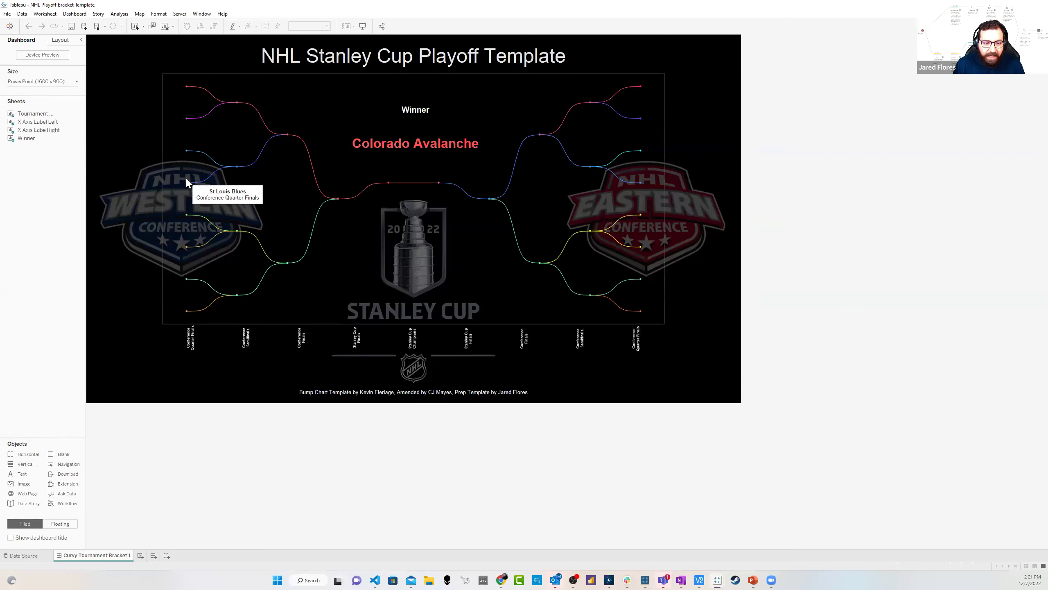
pyautogui.moveTo(184, 155)
pyautogui.moveTo(238, 173)
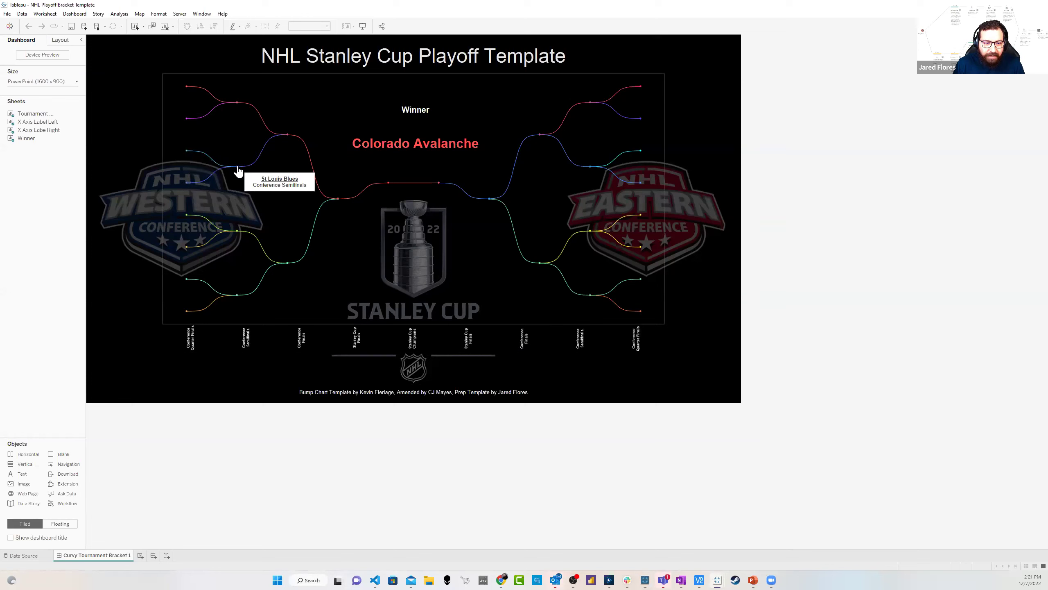
pyautogui.moveTo(289, 136)
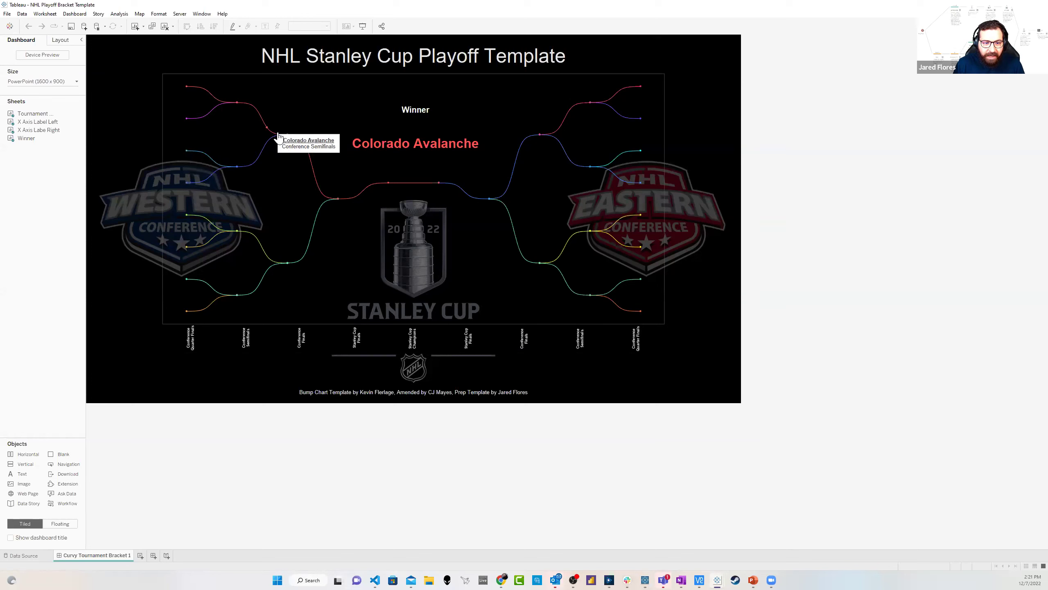
pyautogui.moveTo(396, 188)
pyautogui.click(419, 145)
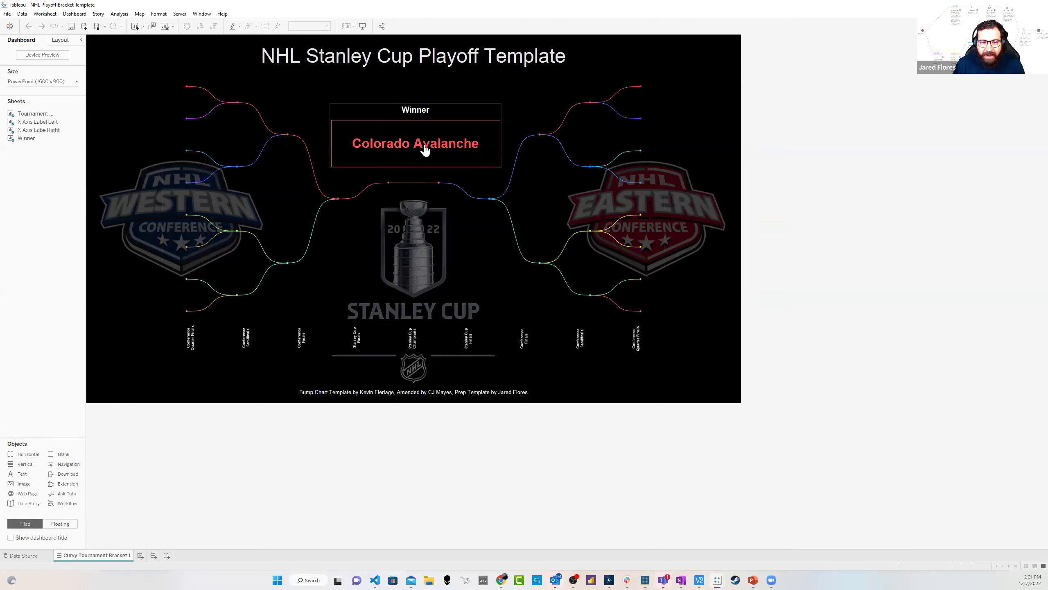
pyautogui.click(737, 438)
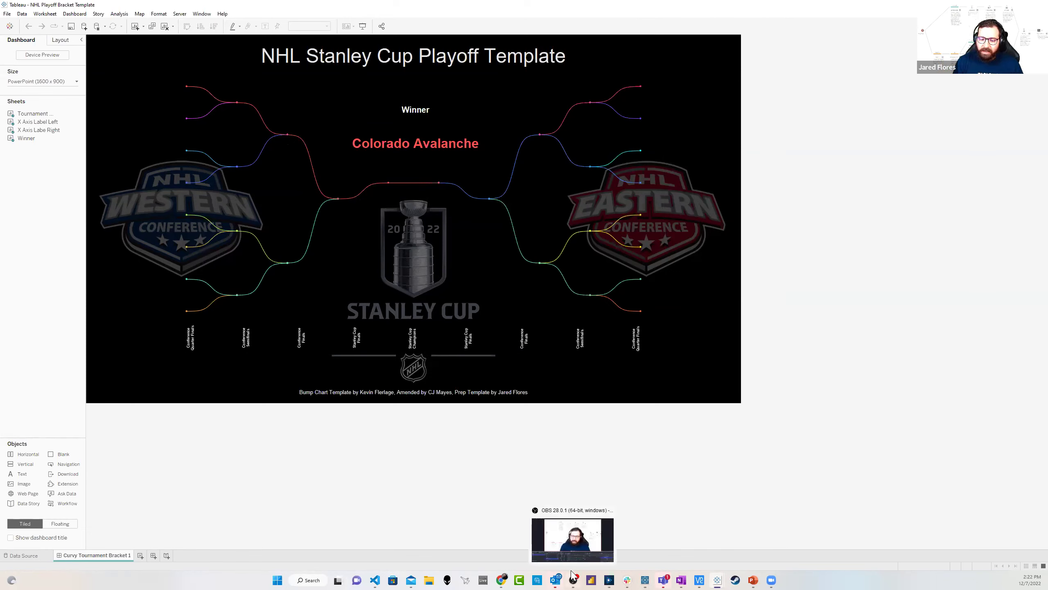
# Switch back to Tableau Prep Builder and bring up the Deadmau5 Discography flow
pyautogui.moveTo(645, 574)
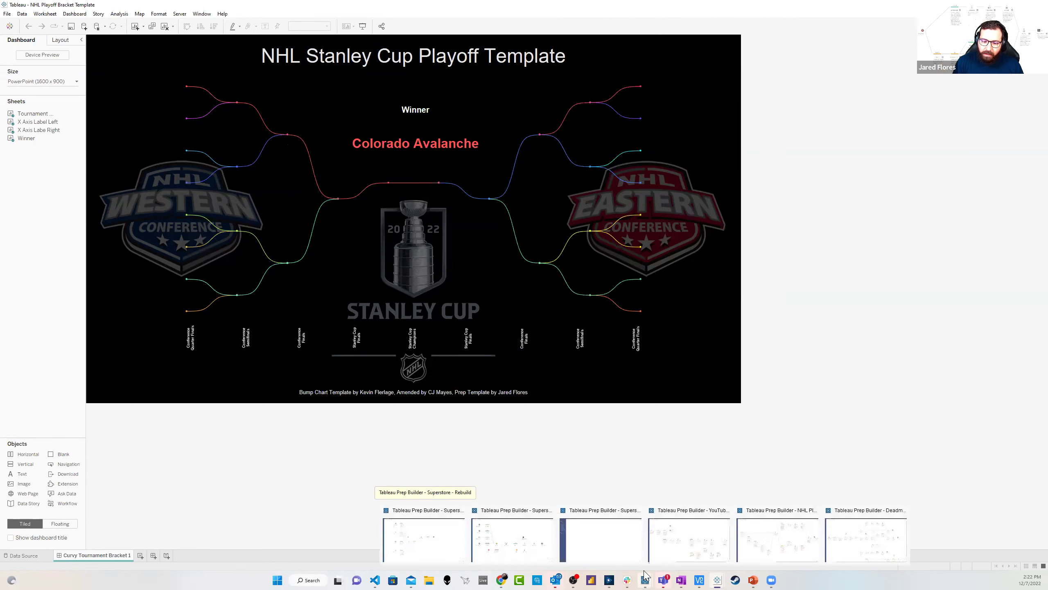
pyautogui.click(679, 504)
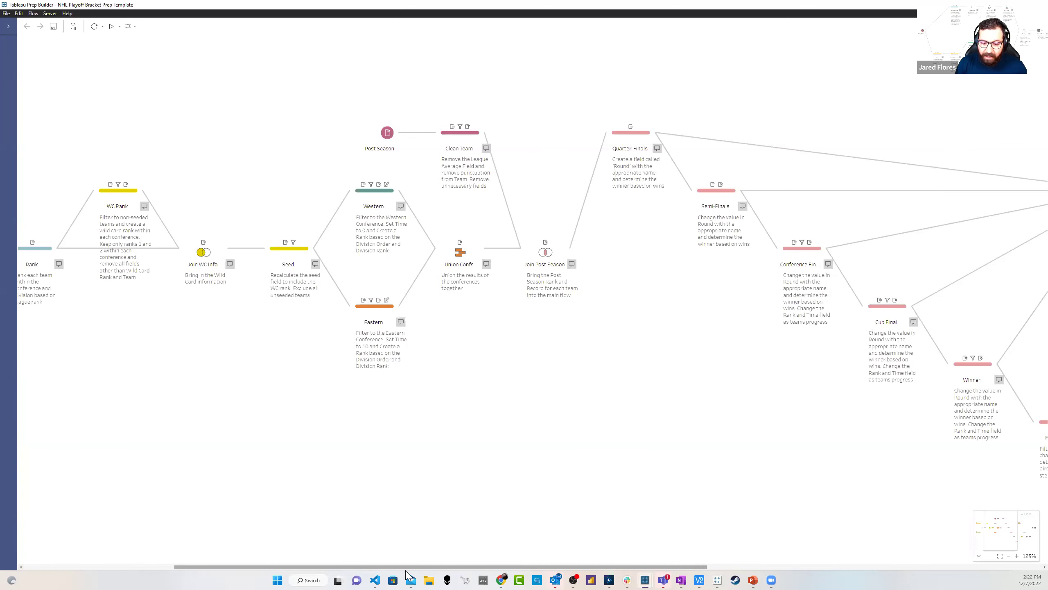
pyautogui.moveTo(645, 574)
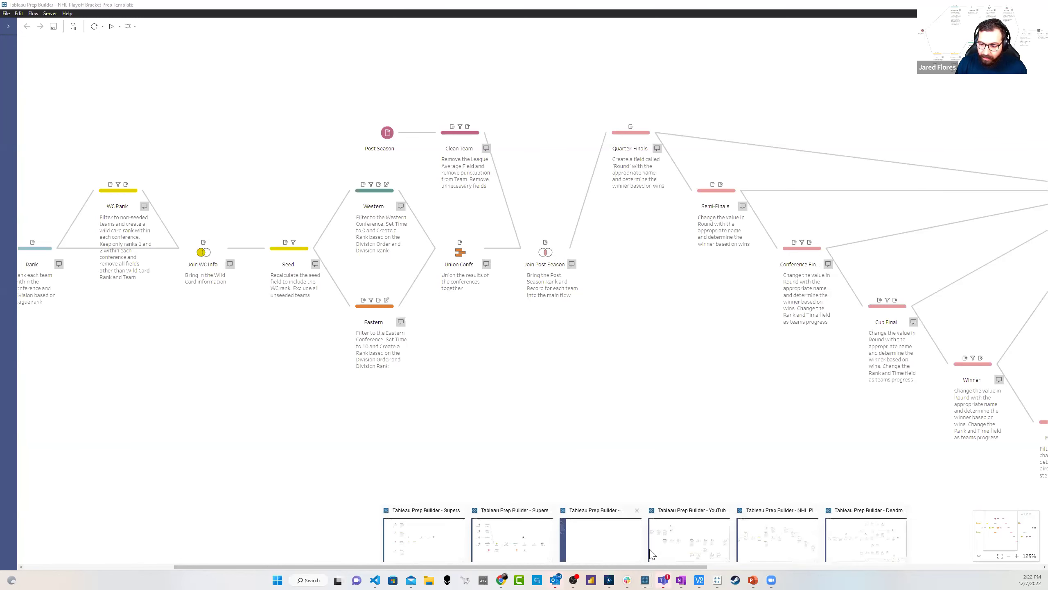
pyautogui.click(870, 539)
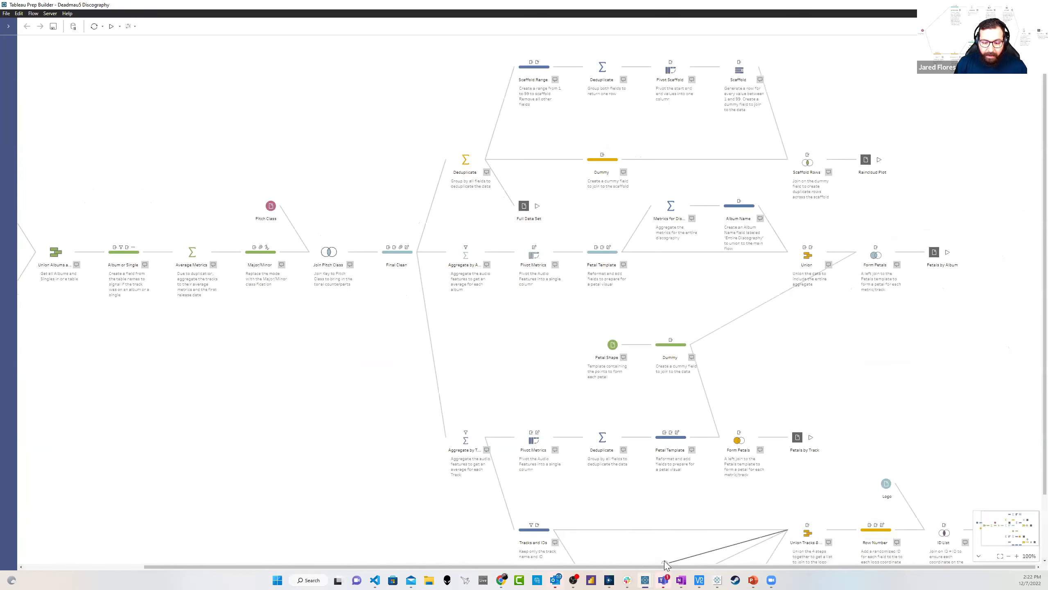
# Look over the Deadmau5 flow from its inputs to its outputs and select the Scaffold Range through Scaffold steps
pyautogui.moveTo(668, 568); pyautogui.dragTo(279, 544)
pyautogui.moveTo(566, 567); pyautogui.dragTo(802, 573)
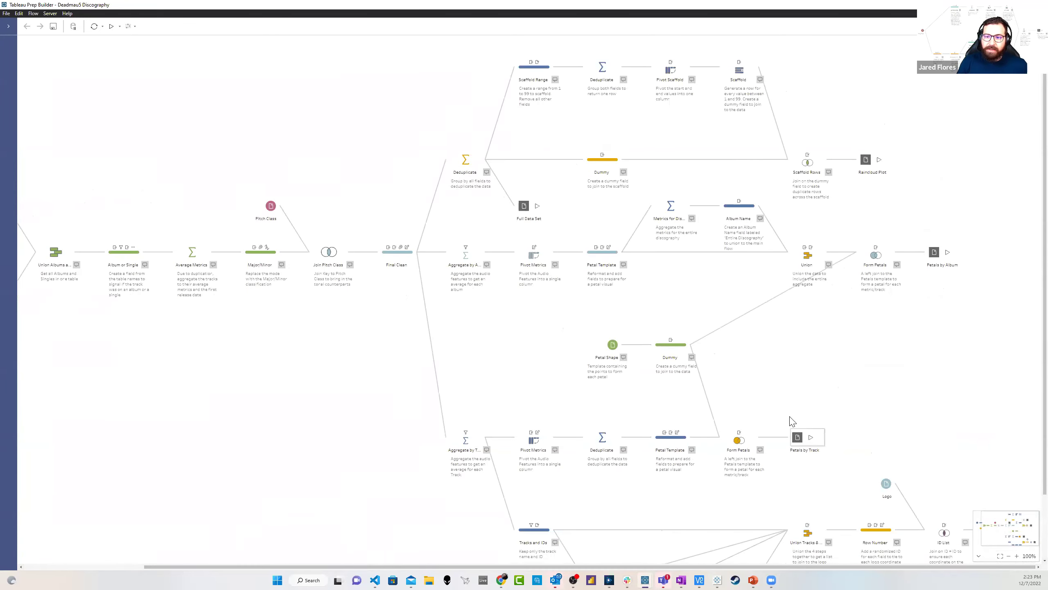
pyautogui.moveTo(466, 568); pyautogui.dragTo(291, 564)
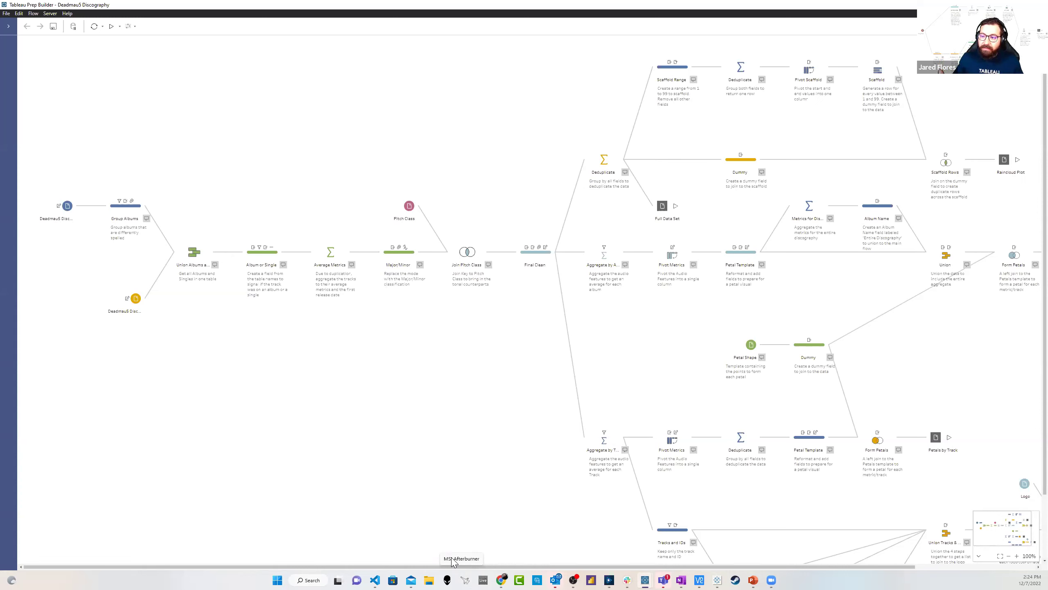
pyautogui.moveTo(454, 567); pyautogui.dragTo(805, 575)
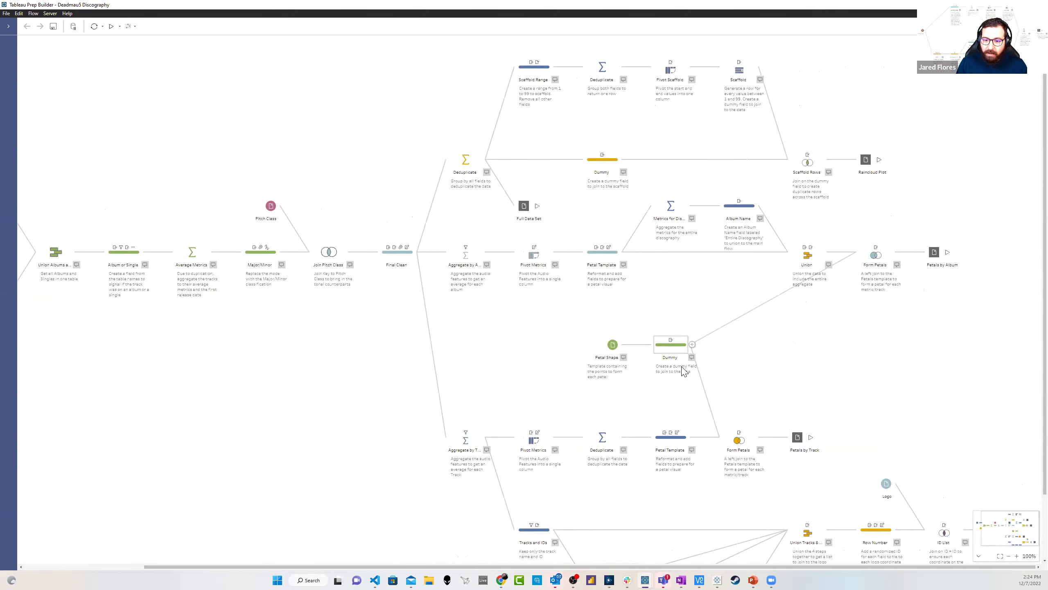
pyautogui.moveTo(497, 63); pyautogui.dragTo(842, 185)
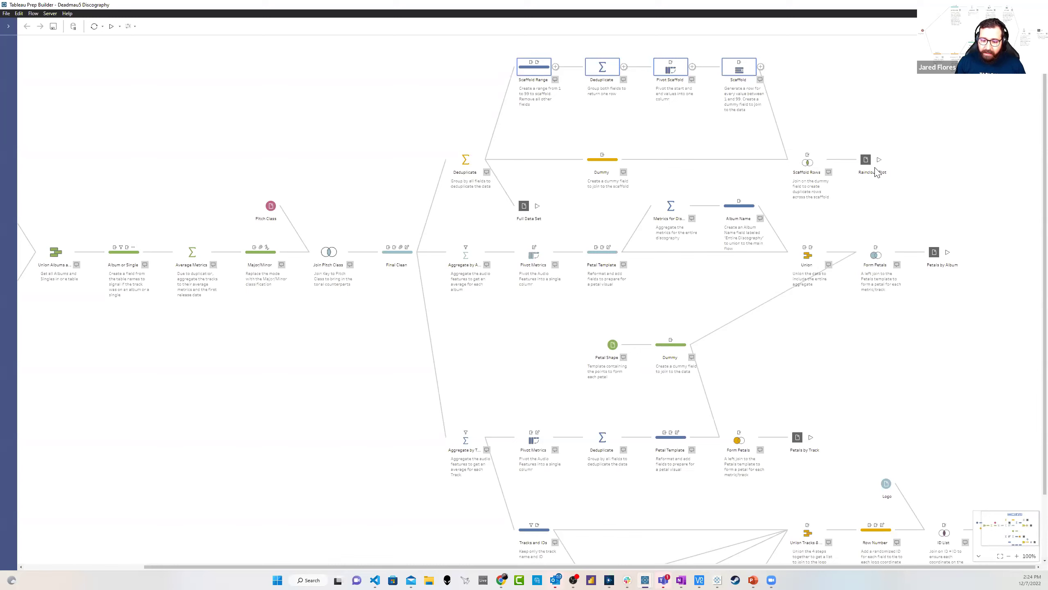
# View The Discography of Deadmau5 dashboard in Tableau down to its petal chart key, then return to the Deadmau5 flow in Tableau Prep Builder
pyautogui.moveTo(717, 576)
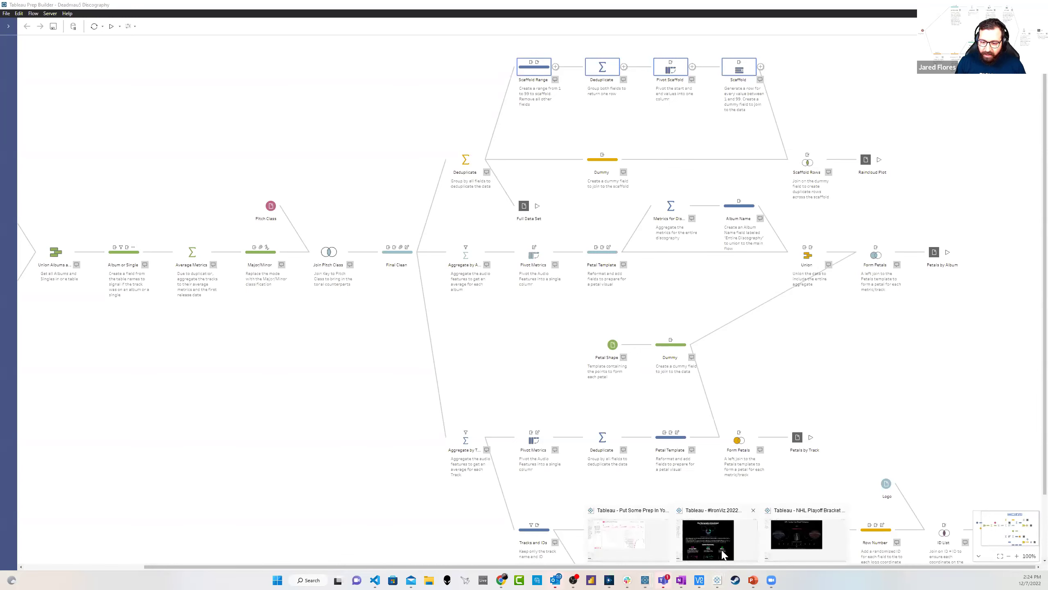
pyautogui.click(725, 553)
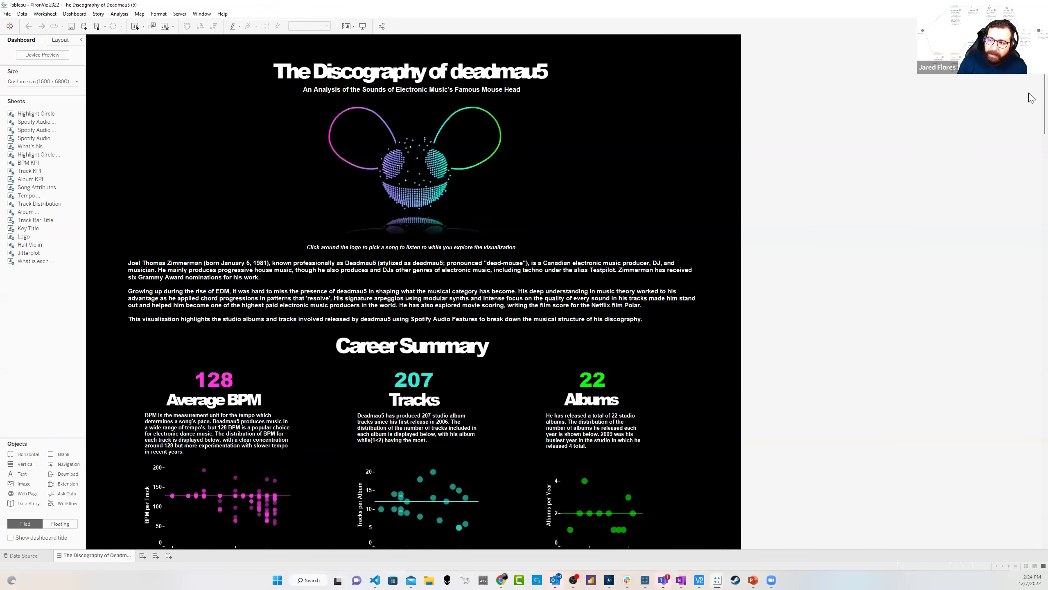
pyautogui.scroll(-10, 1031, 101)
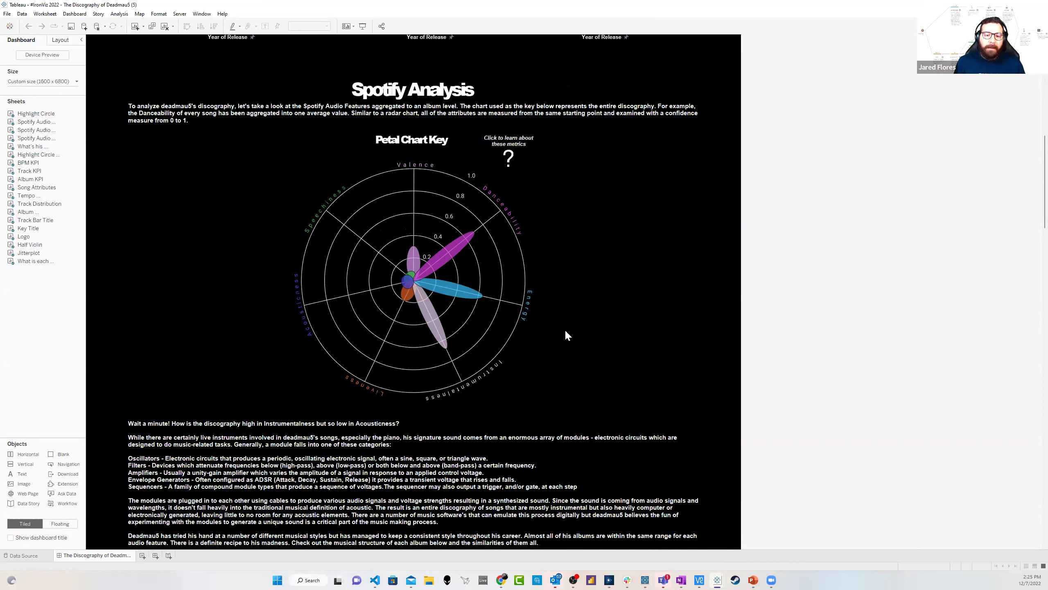
pyautogui.moveTo(642, 572)
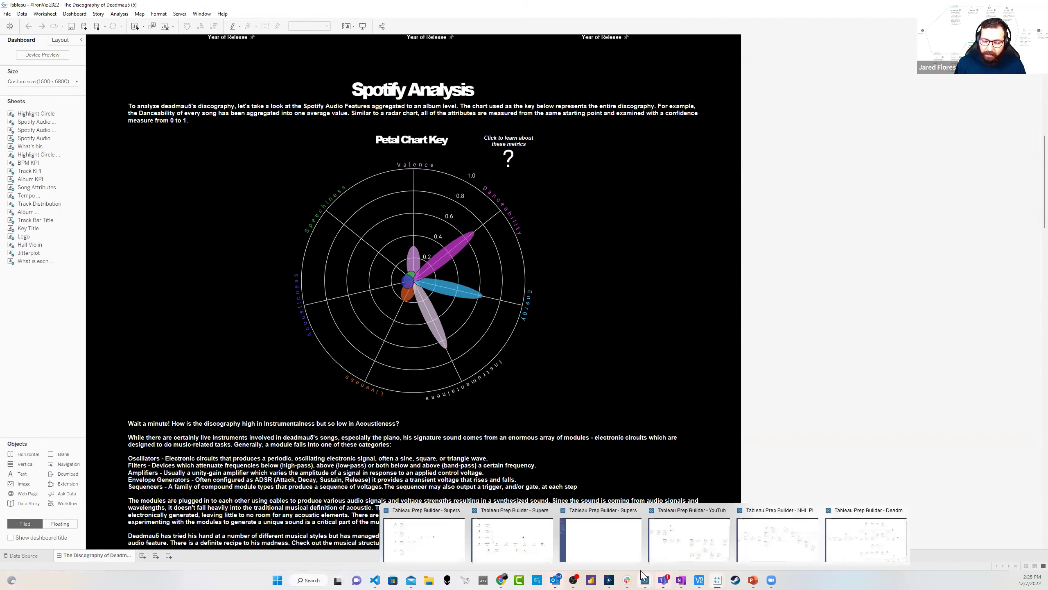
pyautogui.click(866, 537)
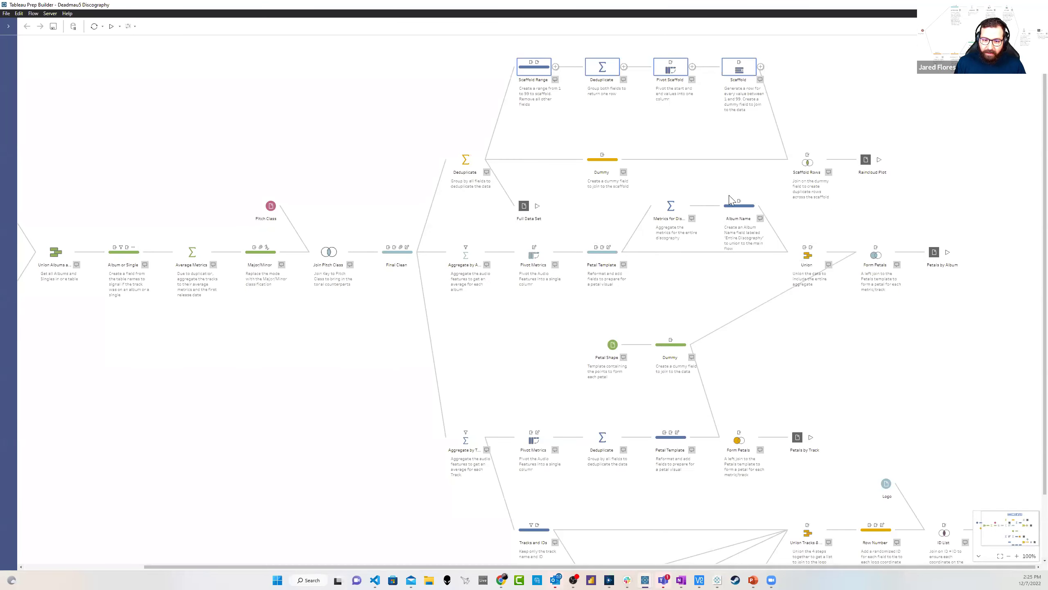
# Examine the Petals by Track and Logo Plot outputs at the end of the Deadmau5 flow
pyautogui.press('ctrl')
pyautogui.press('ctrl')
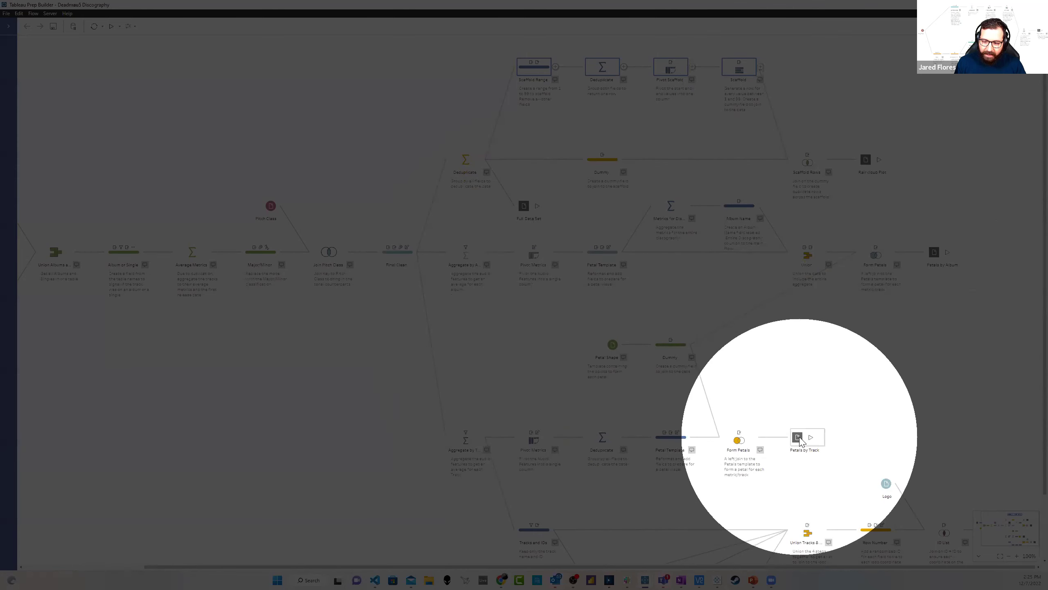
pyautogui.scroll(-3, 780, 384)
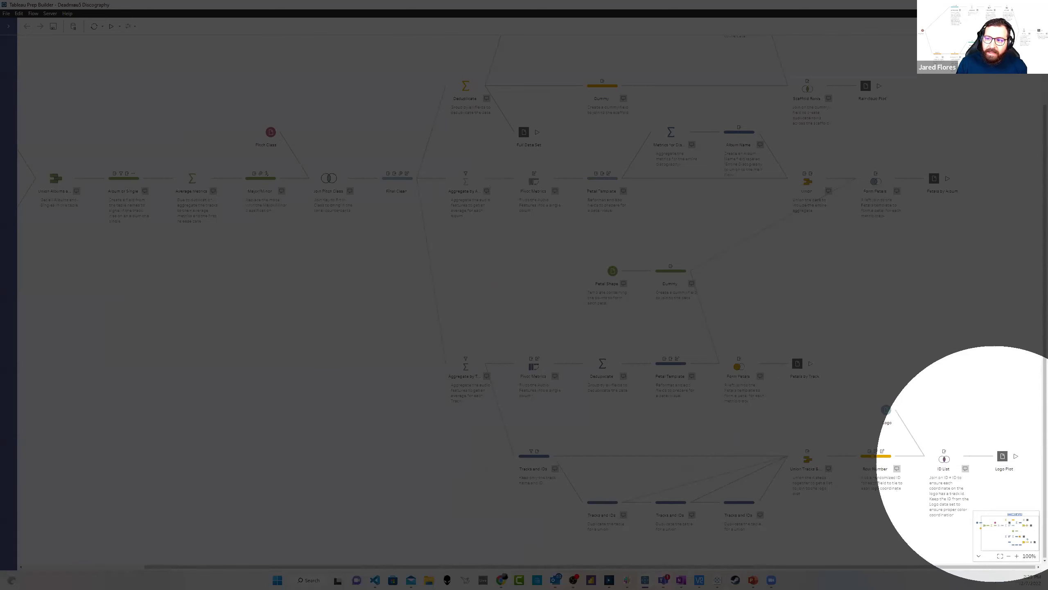
# Switch to The Discography of Deadmau5 dashboard in Tableau and check the songs linked to points on the mouse-head logo
pyautogui.hotkey('alt', 'Tab')
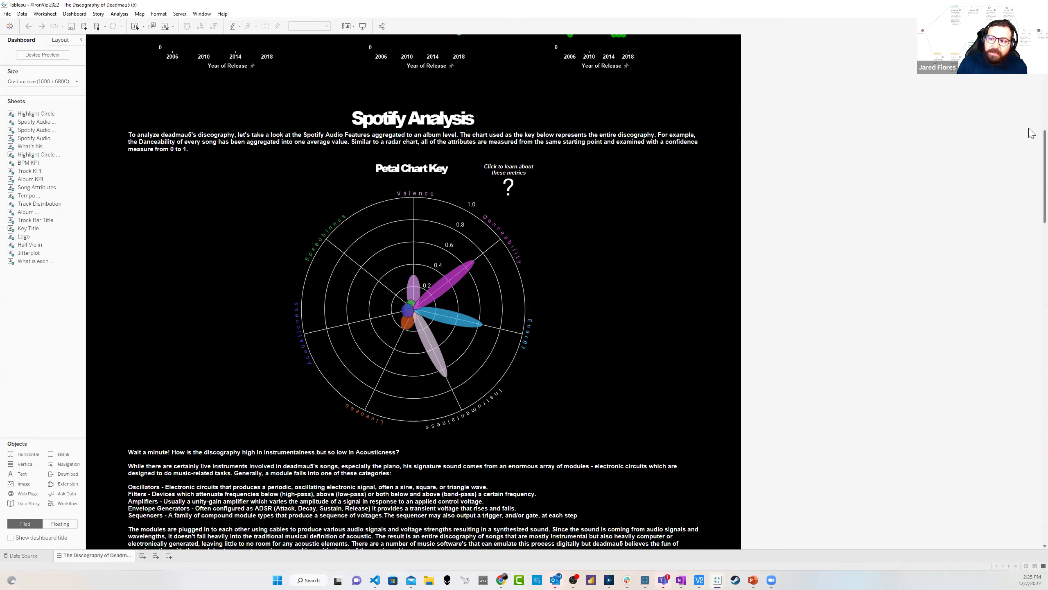
pyautogui.scroll(1, 412, 289)
pyautogui.scroll(10, 792, 173)
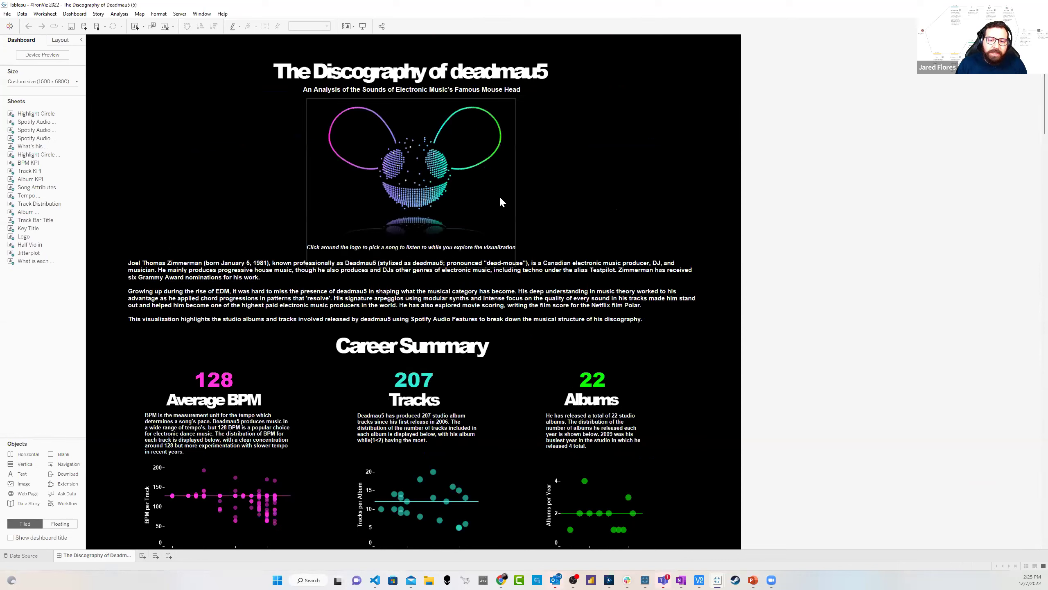
pyautogui.moveTo(434, 173)
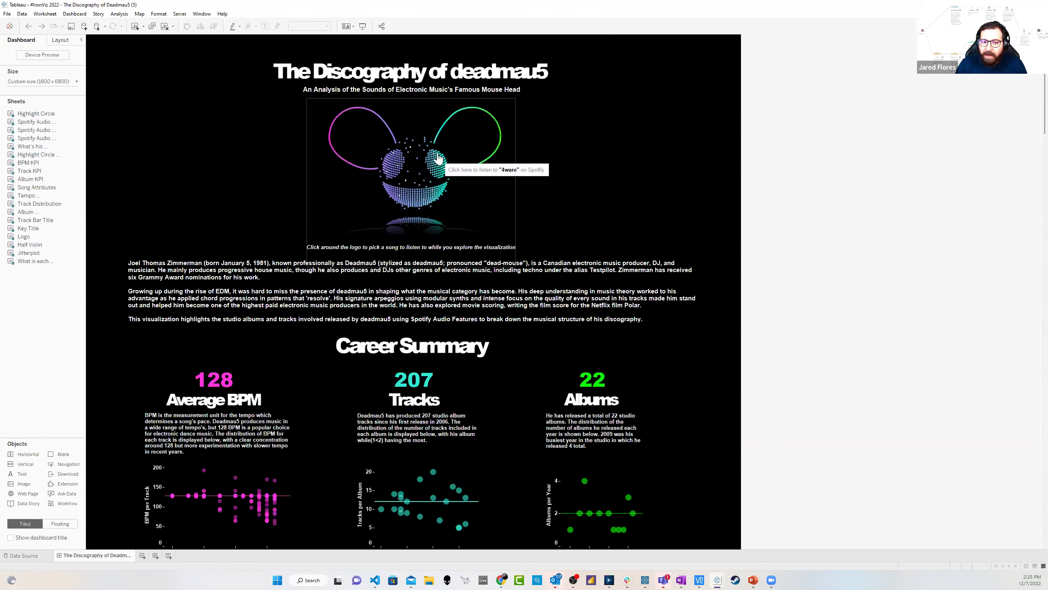
pyautogui.moveTo(443, 126)
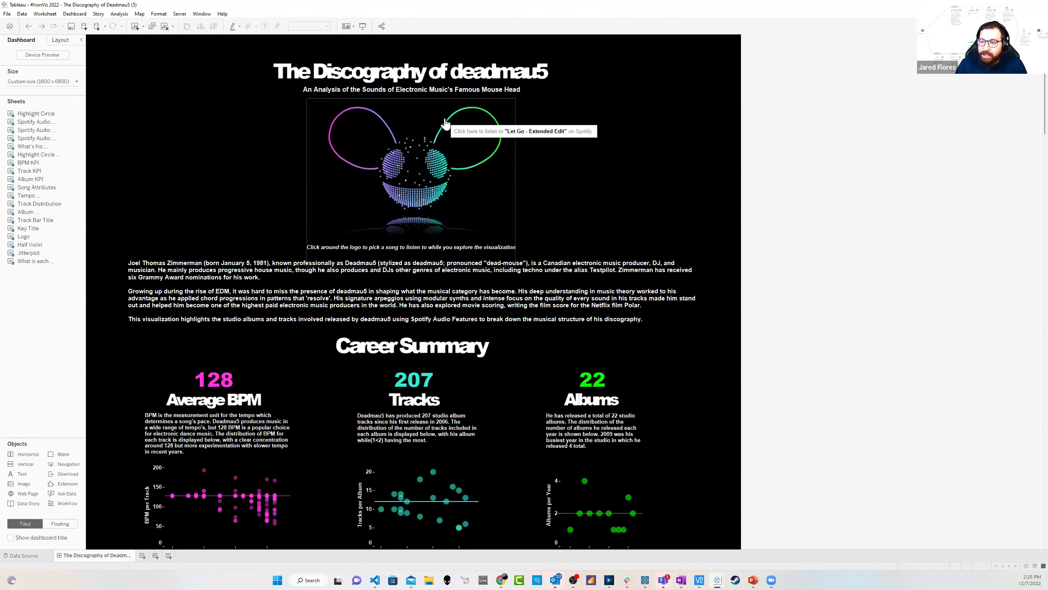
pyautogui.moveTo(472, 106)
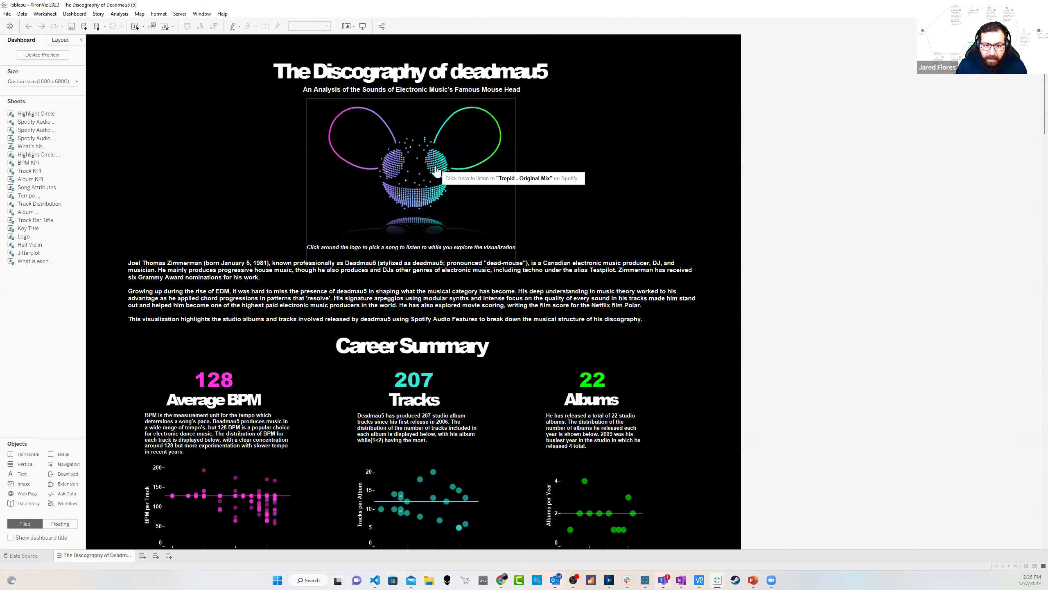
# Review the petal chart key under Spotify Analysis and the petal charts of the individual albums
pyautogui.scroll(-1, 515, 256)
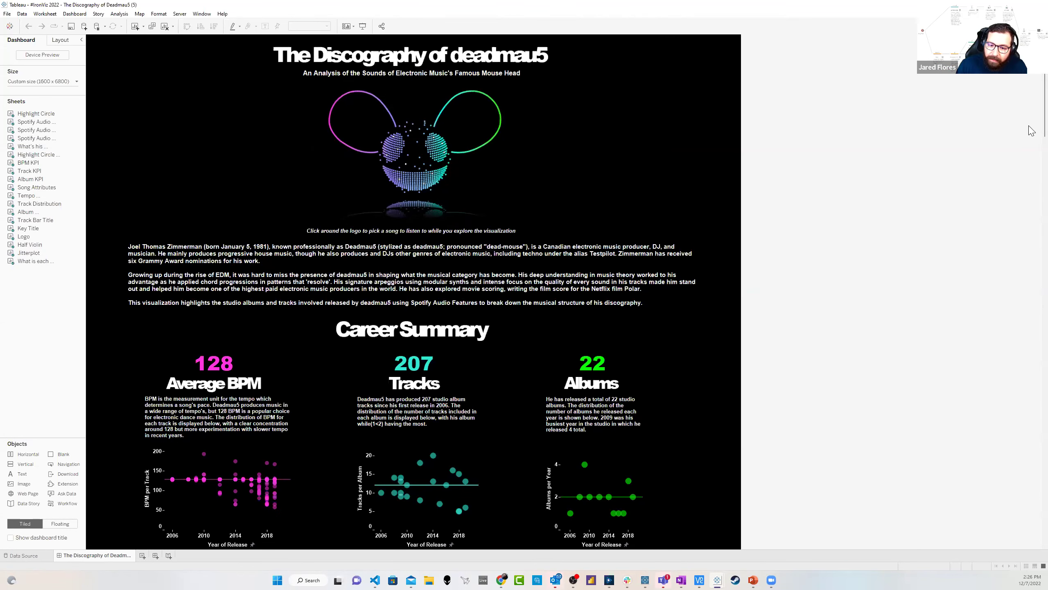
pyautogui.scroll(-15, 1032, 174)
pyautogui.scroll(1, 1032, 218)
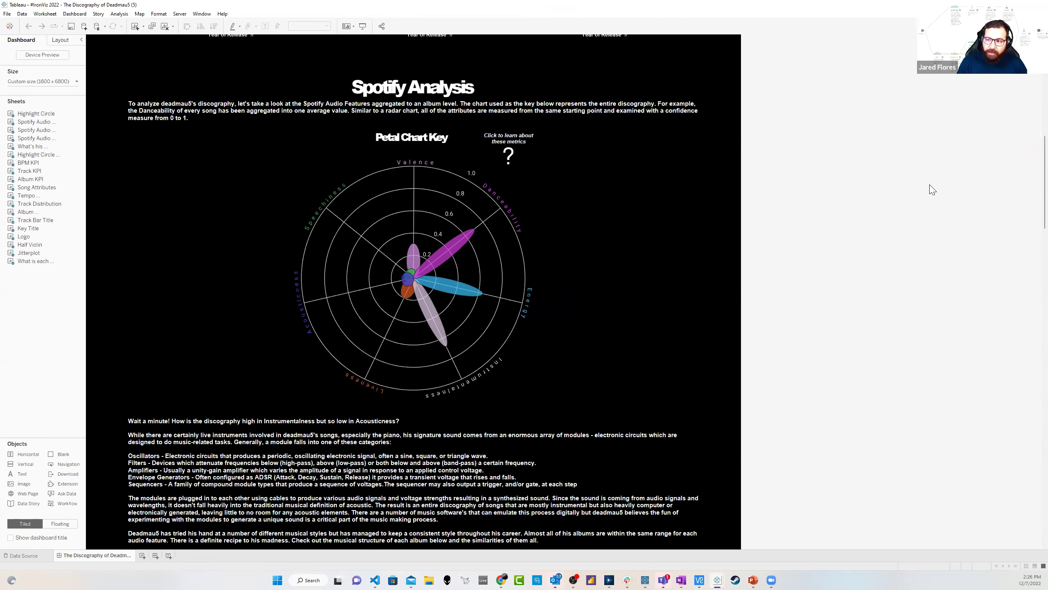
pyautogui.scroll(5, 1032, 165)
pyautogui.scroll(-15, 1031, 248)
pyautogui.scroll(5, 1031, 287)
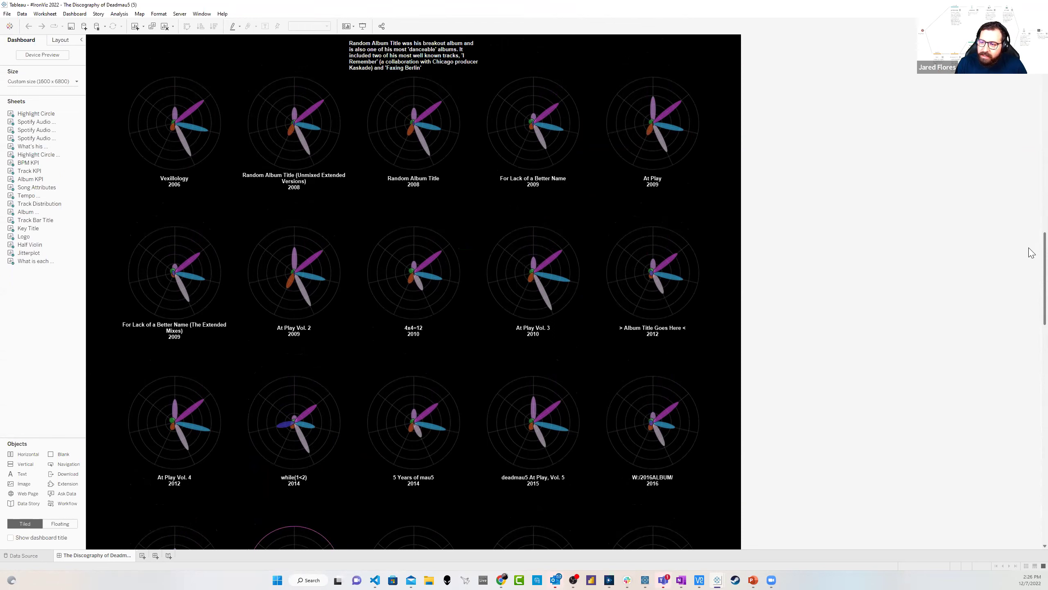
pyautogui.scroll(1, 1032, 252)
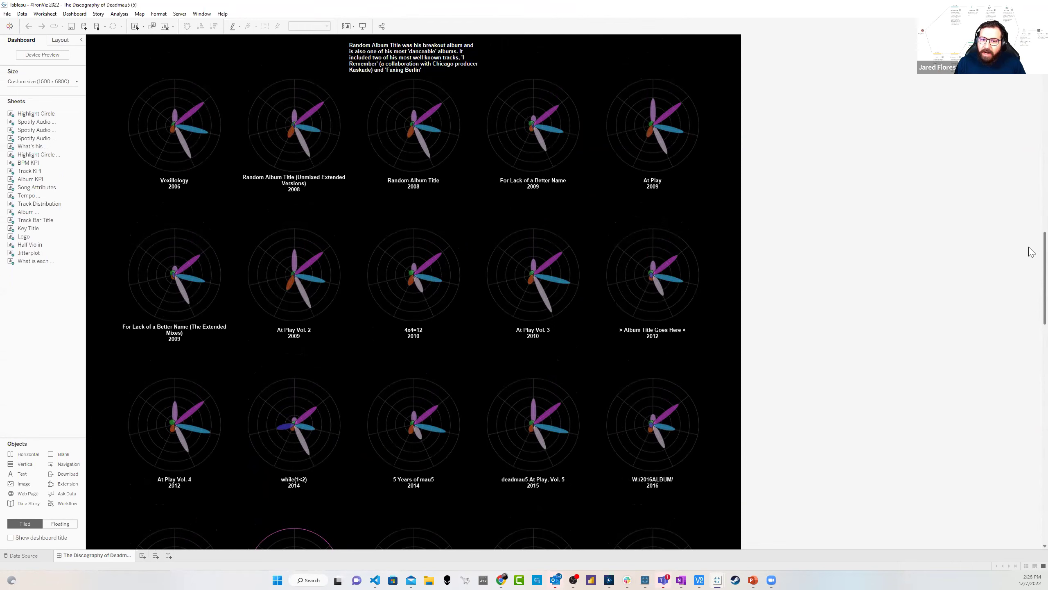
# Go past the last album petal charts to the Danceability raincloud plot and examine its distribution curve and track points
pyautogui.scroll(-9, 1032, 252)
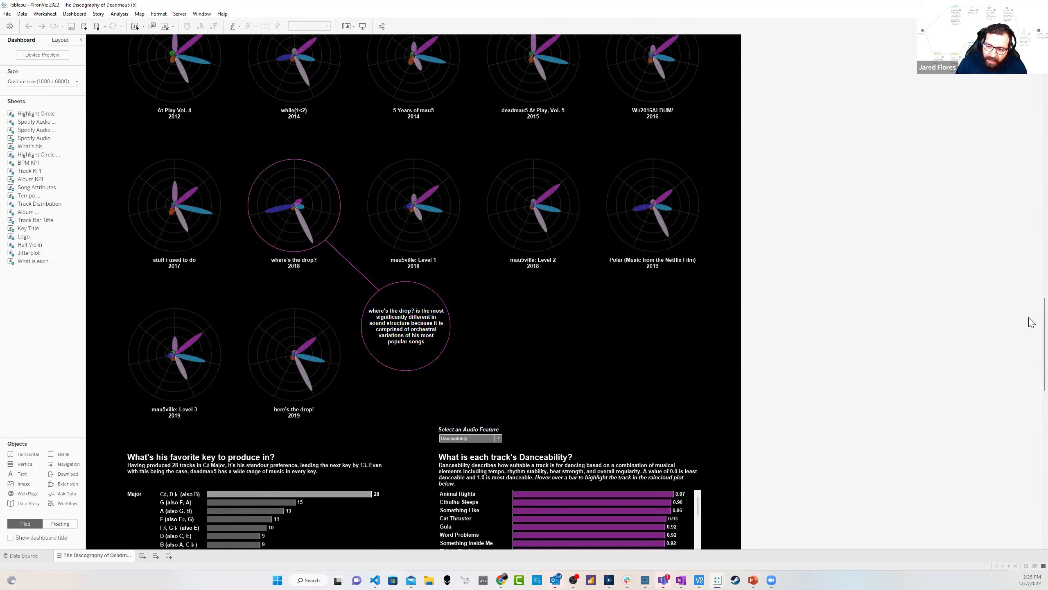
pyautogui.moveTo(1031, 323); pyautogui.dragTo(1032, 421)
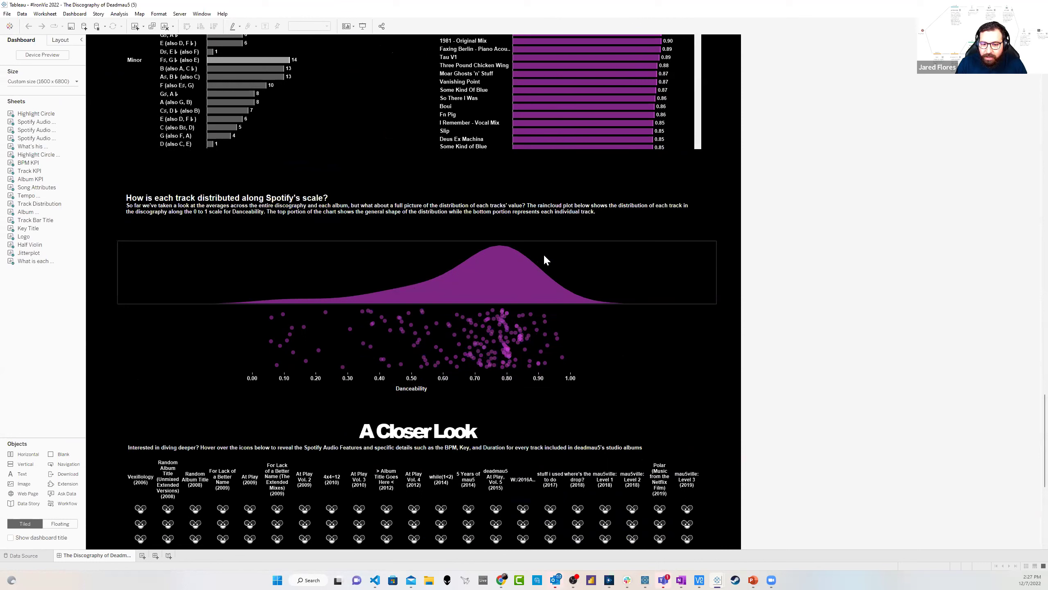
pyautogui.moveTo(502, 320)
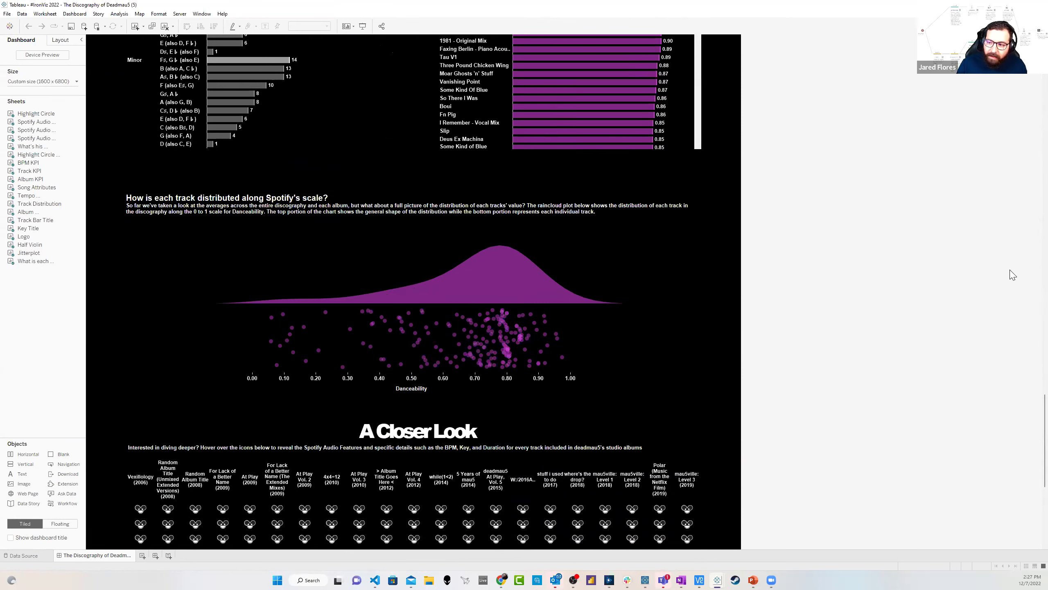
# Switch to Tableau Prep Builder and bring up the empty Superstore flow
pyautogui.moveTo(643, 573)
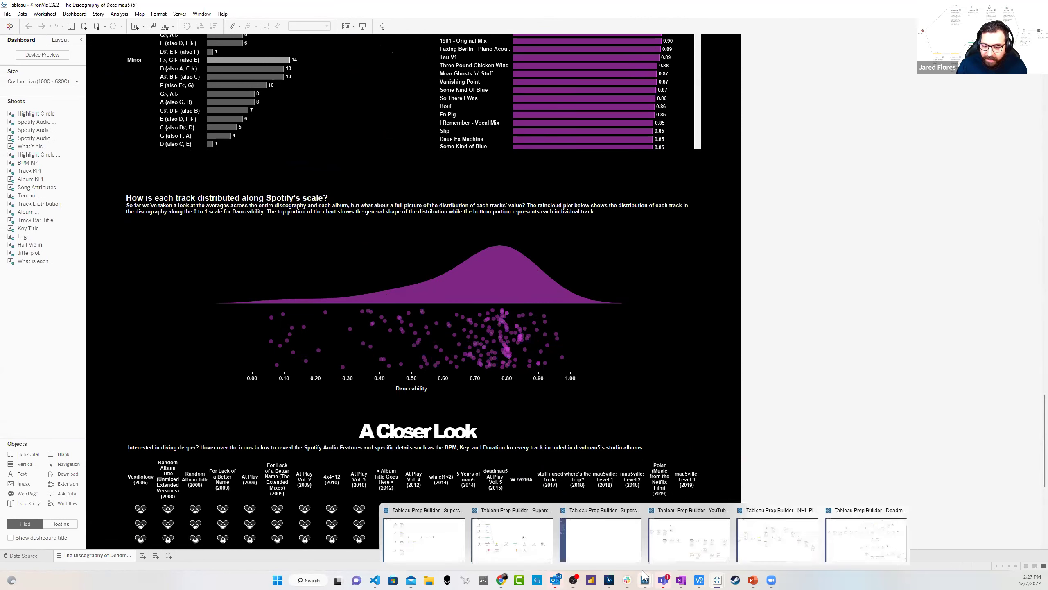
pyautogui.click(710, 537)
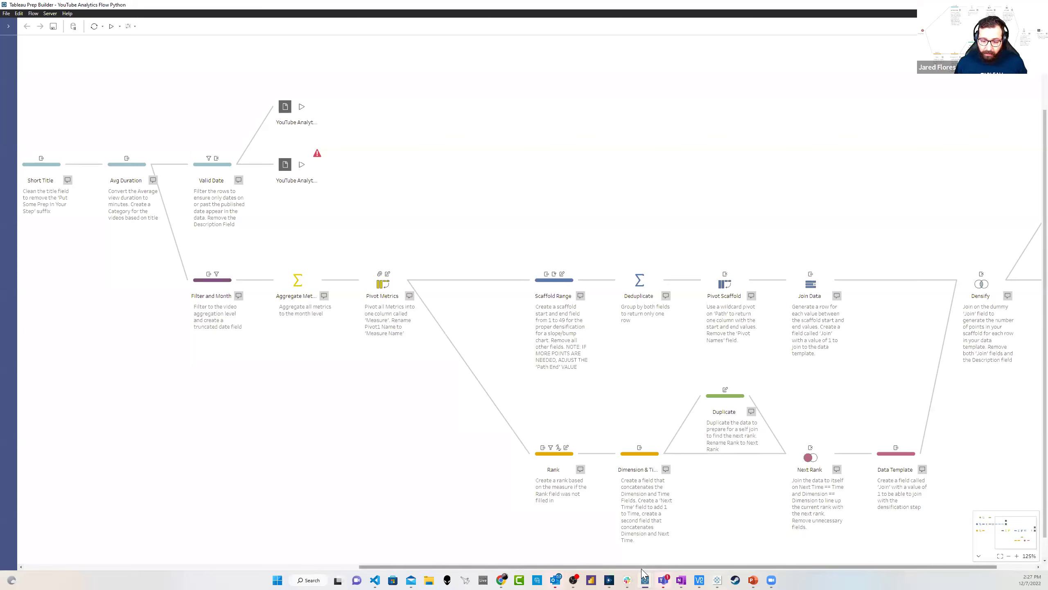
pyautogui.moveTo(649, 572)
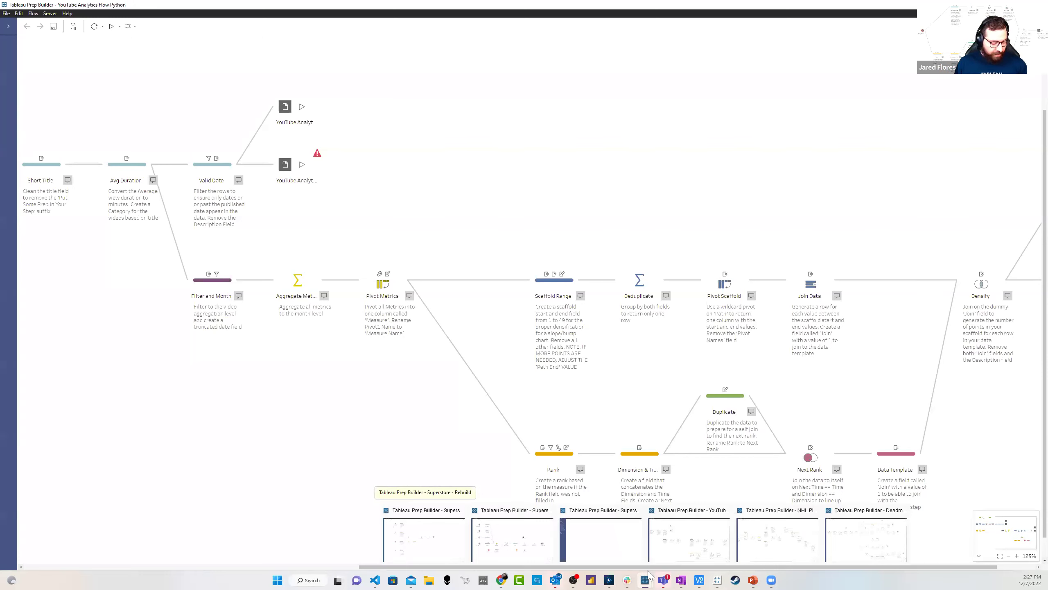
pyautogui.click(607, 545)
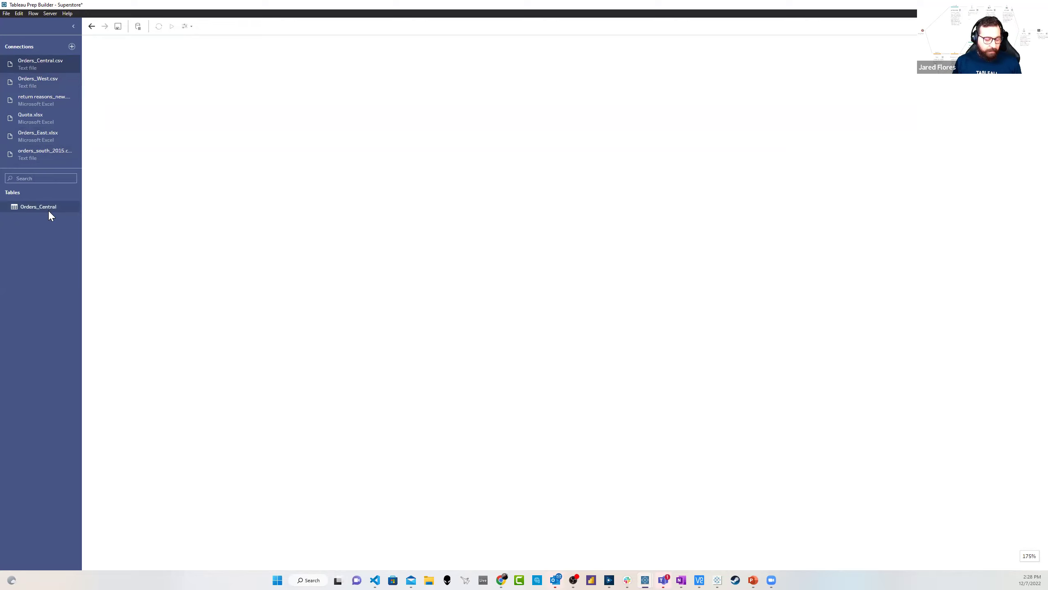
# Add the Orders_Central table to the flow with a cleaning step after it
pyautogui.moveTo(48, 208); pyautogui.dragTo(203, 202)
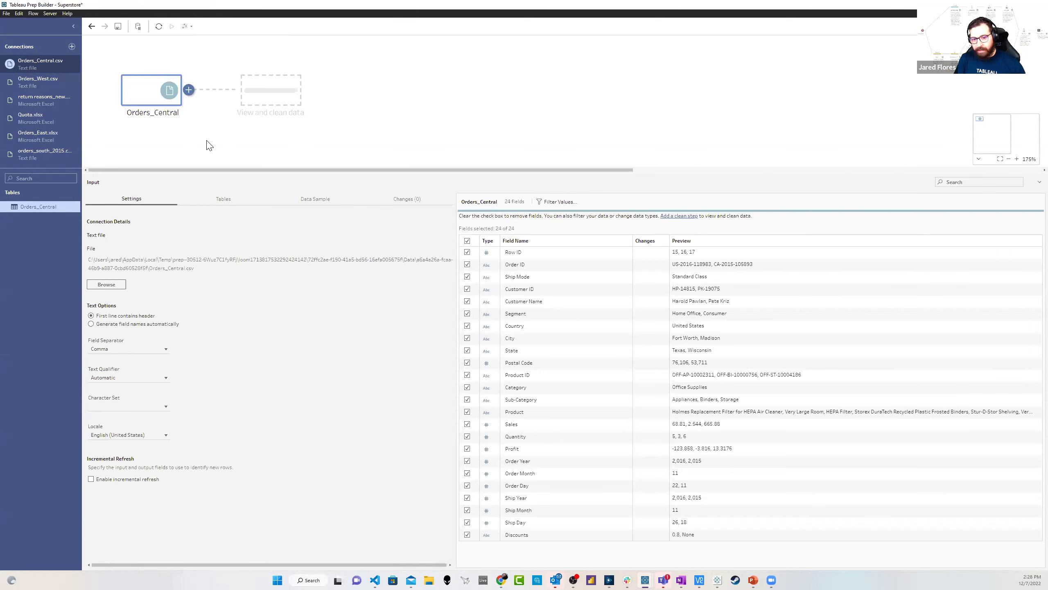
pyautogui.click(248, 96)
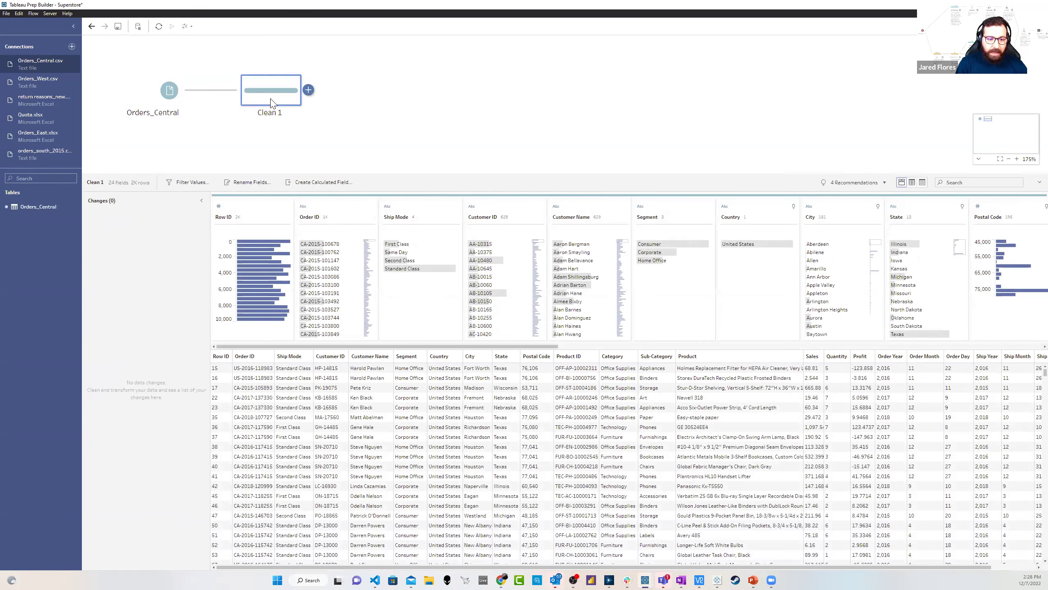
# Try to create a Min Date calculated field with a FIXED MIN expression on an order field, and discard it
pyautogui.click(324, 183)
pyautogui.write('Scaffold Start')
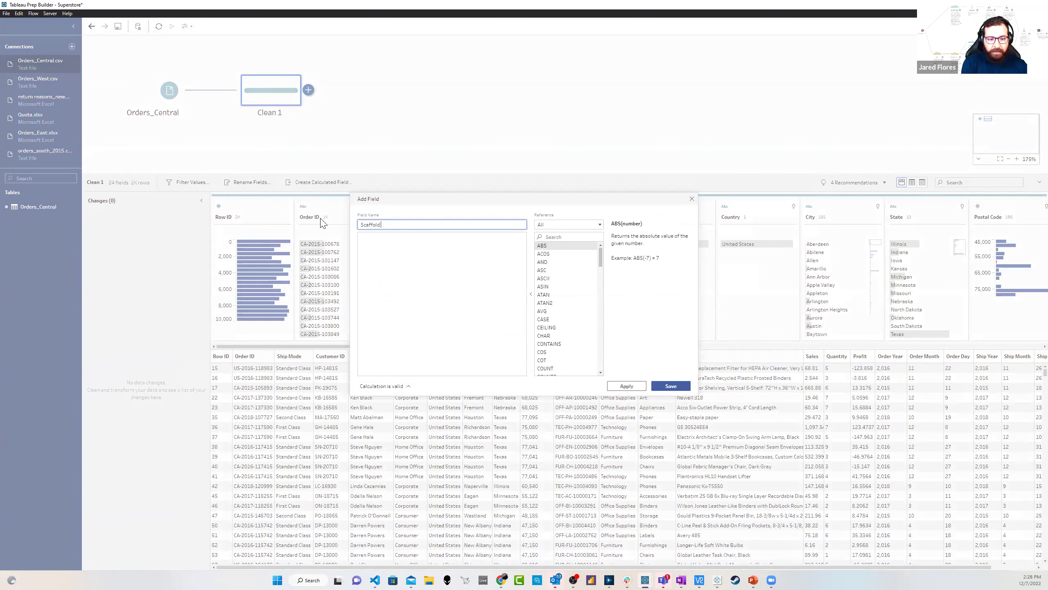
pyautogui.press('Tab')
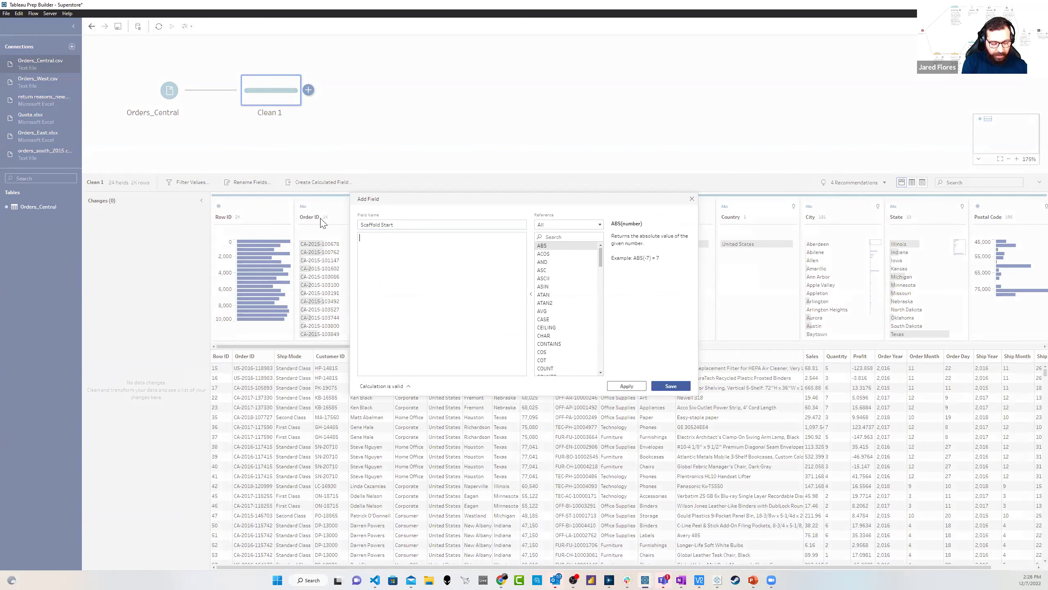
pyautogui.tripleClick(451, 225)
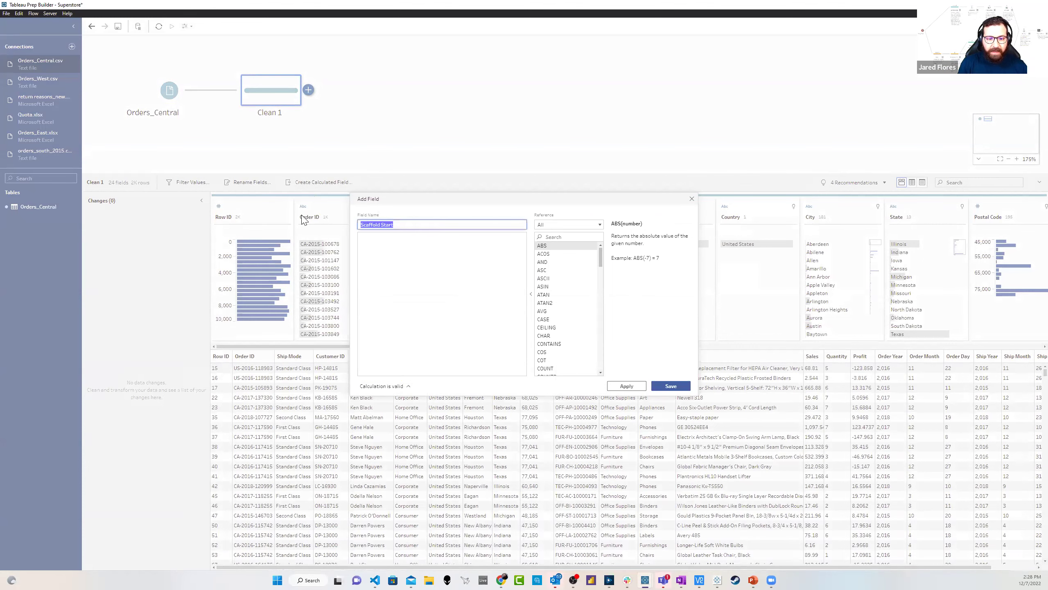
pyautogui.write('Min Da')
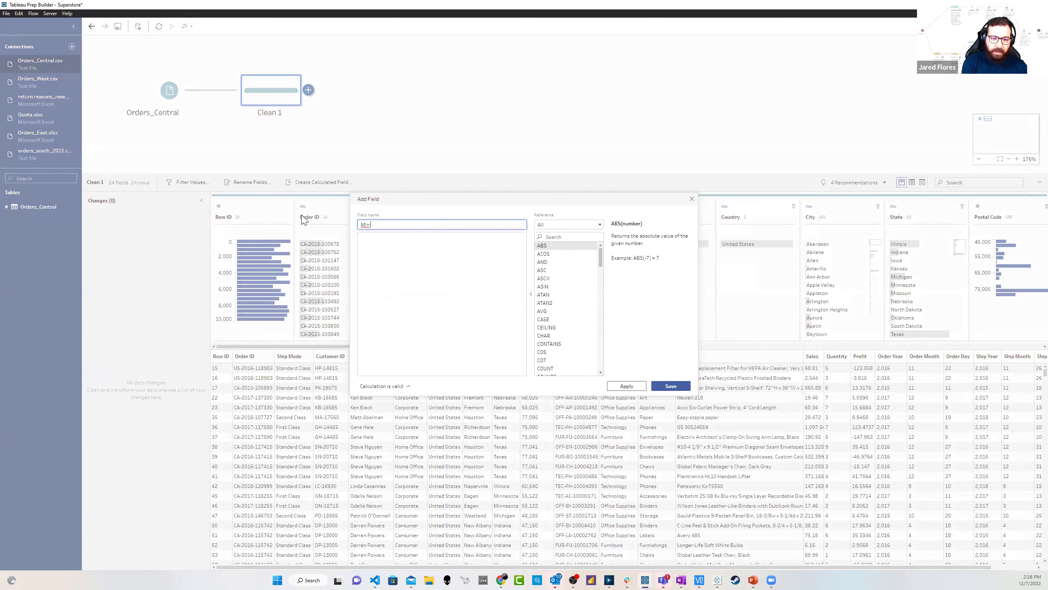
pyautogui.write('tre')
pyautogui.press('Tab')
pyautogui.write('{')
pyautogui.press('Return')
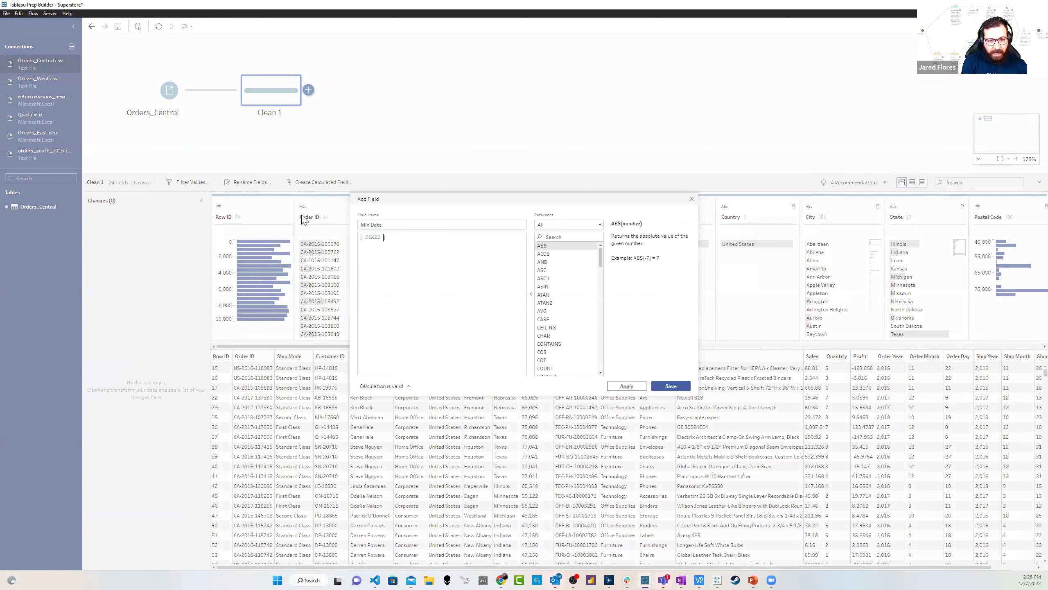
pyautogui.write('min')
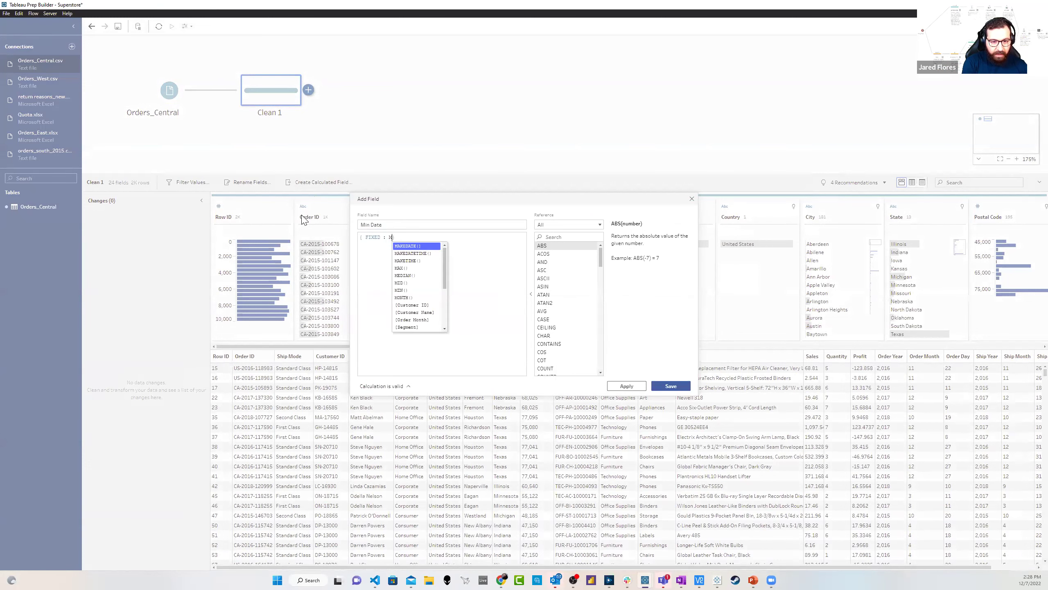
pyautogui.press('Return')
pyautogui.write('ord')
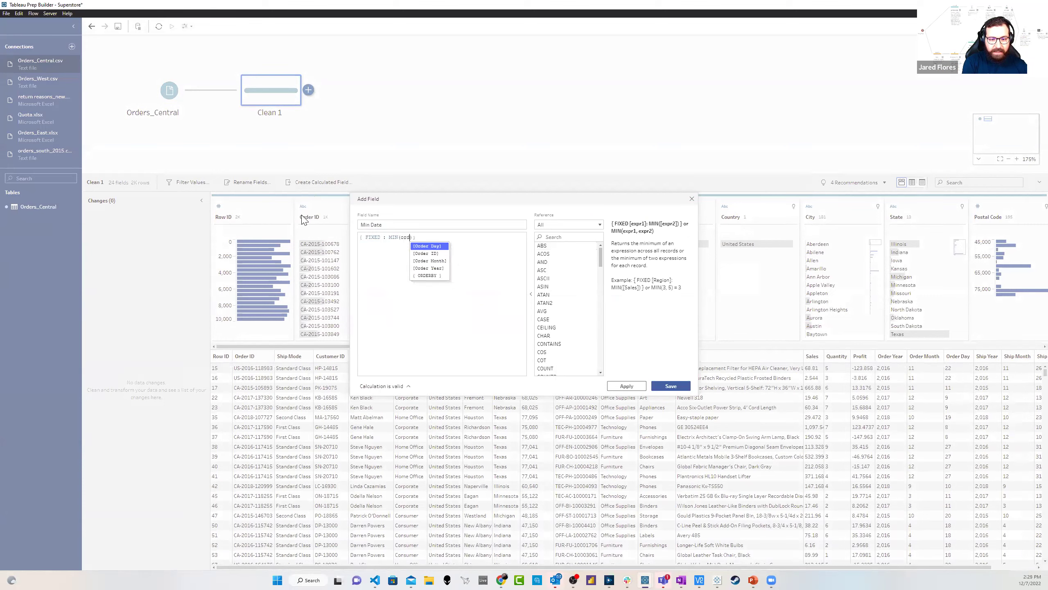
pyautogui.press('Down')
pyautogui.press('Up')
pyautogui.press('Up')
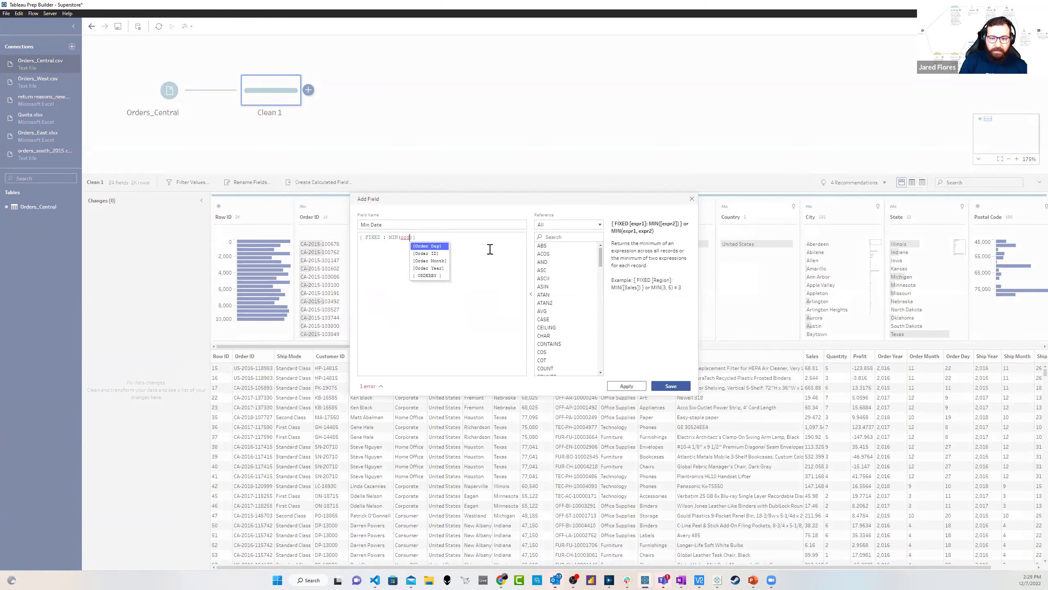
pyautogui.click(691, 198)
# Replace the Orders_Central input and its cleaning step with the Orders_West table followed by a new cleaning step
pyautogui.click(165, 89)
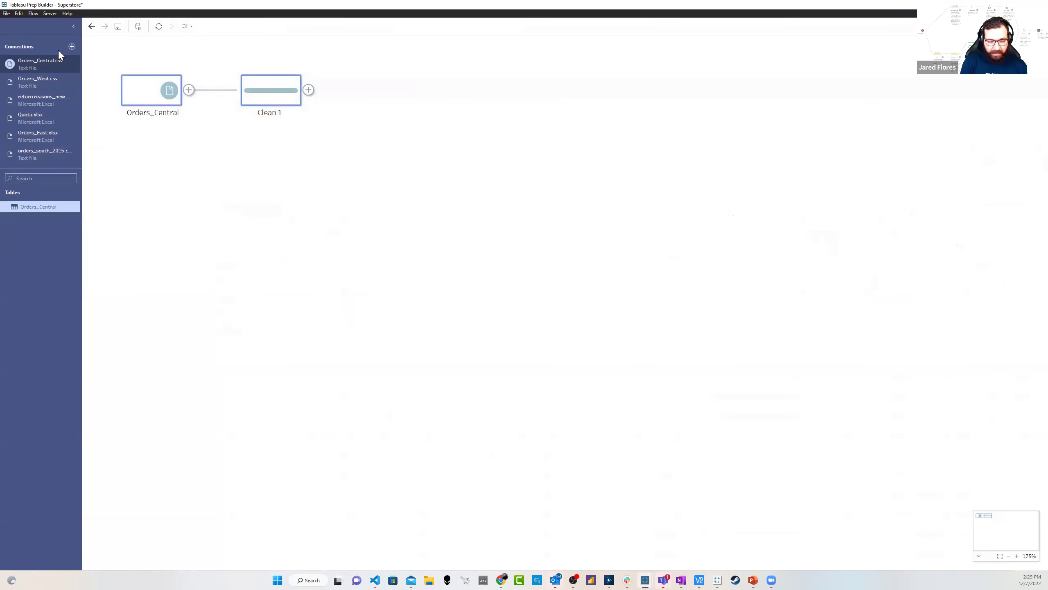
pyautogui.click(26, 79)
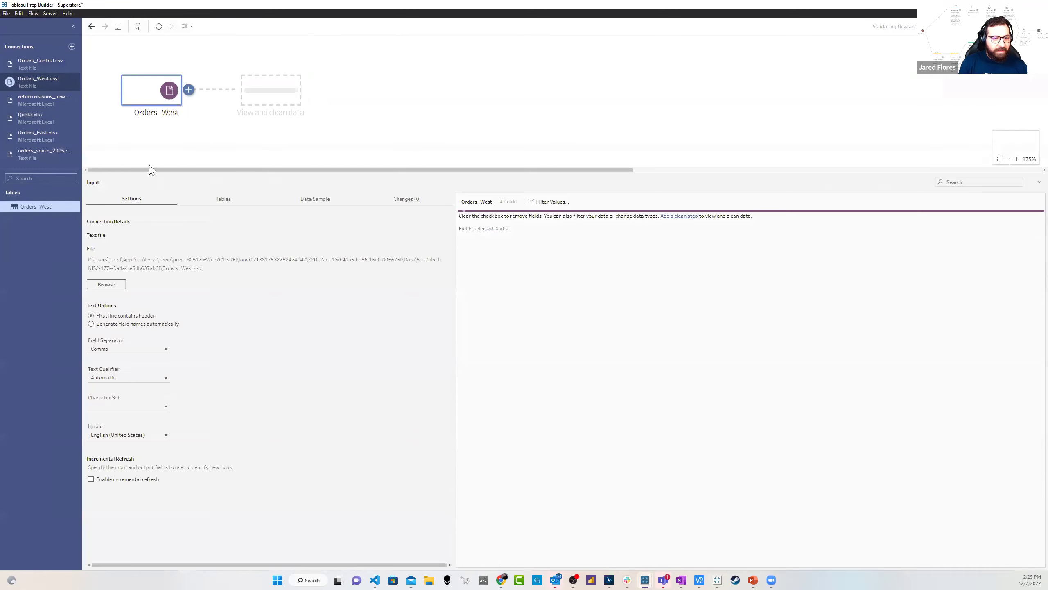
pyautogui.click(273, 115)
# Create a calculated field named Min Date with the formula { FIXED : MIN([Order Date])} in the Orders_West cleaning step
pyautogui.click(312, 183)
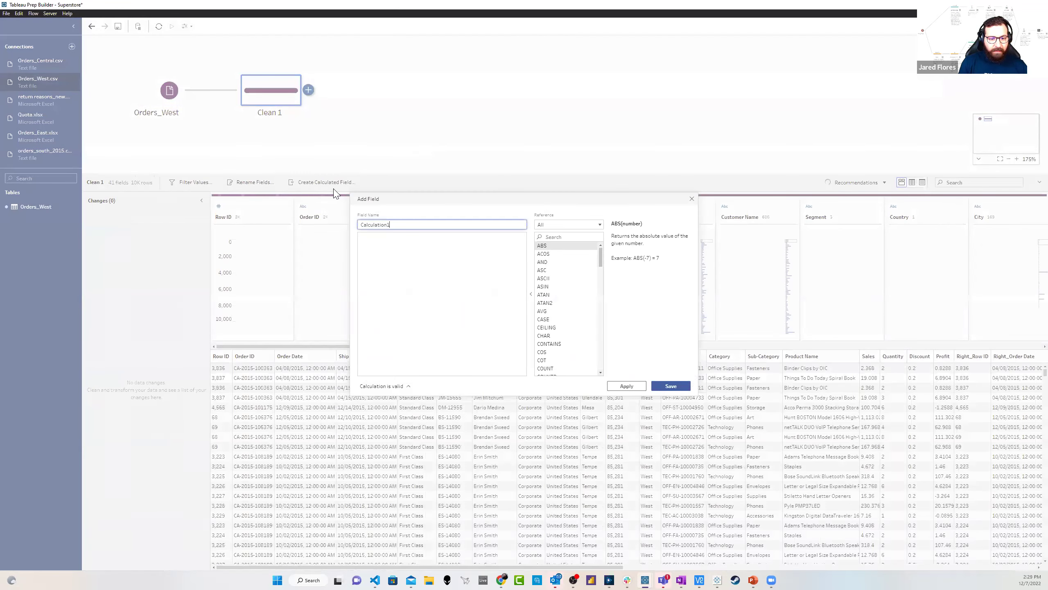
pyautogui.write('Min Date')
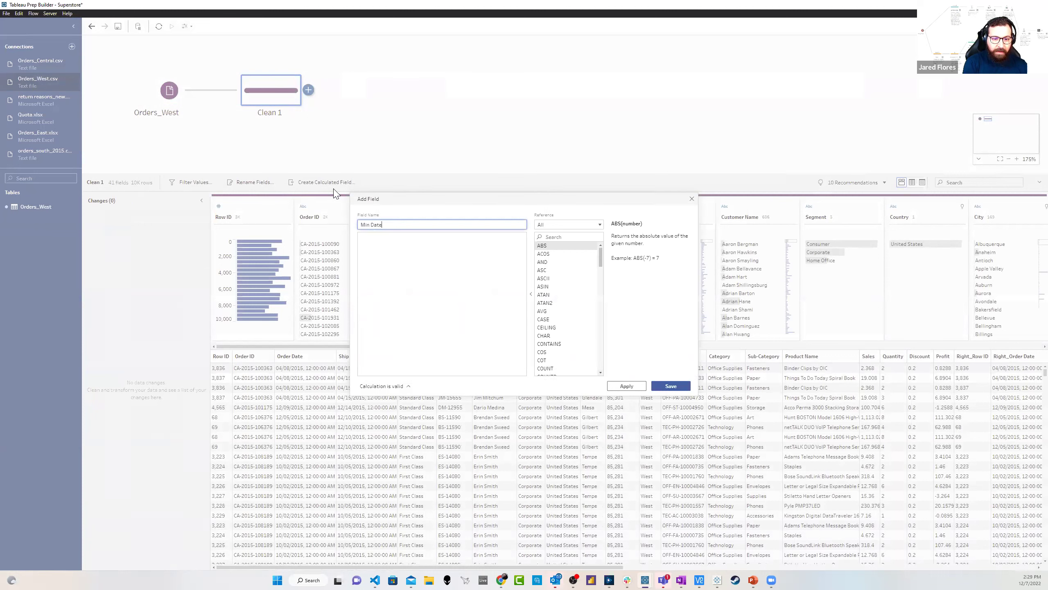
pyautogui.press('Tab')
pyautogui.write('Fi')
pyautogui.press('Down')
pyautogui.press('Down')
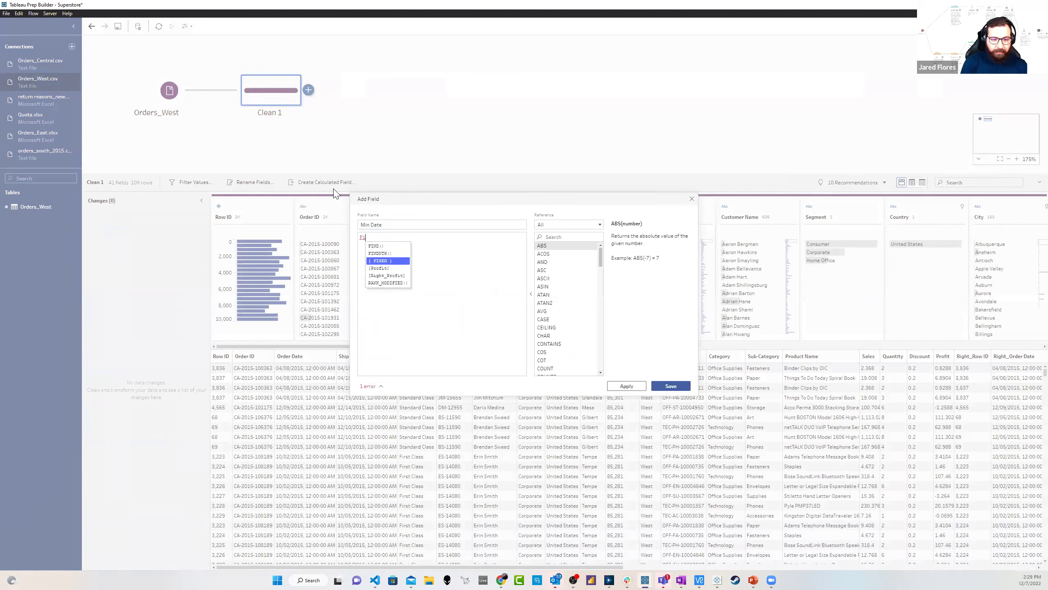
pyautogui.press('Return')
pyautogui.write(': MI')
pyautogui.press('Return')
pyautogui.write('[Or')
pyautogui.press('Return')
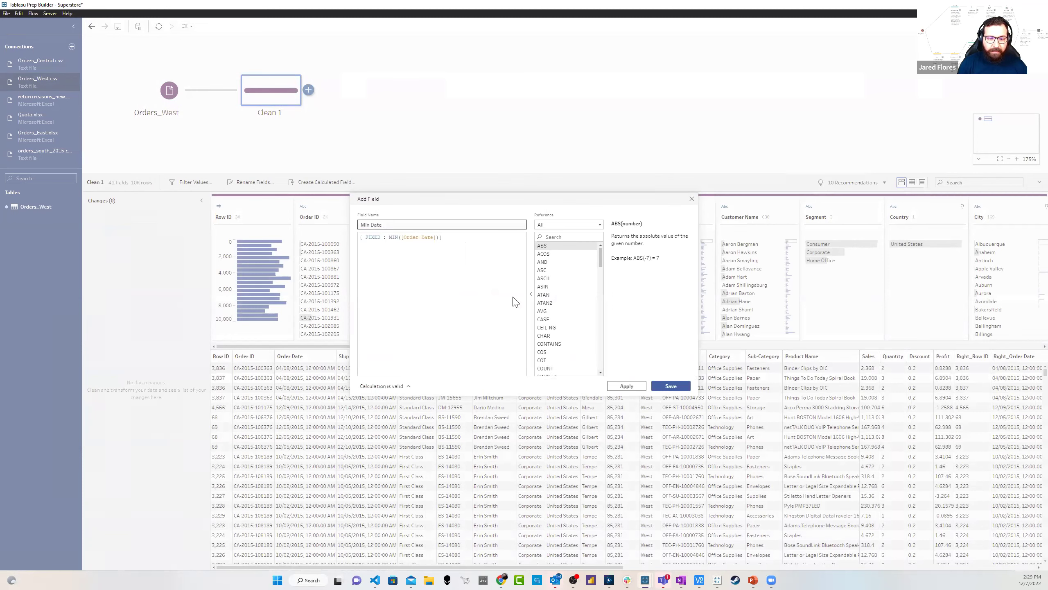
pyautogui.click(664, 386)
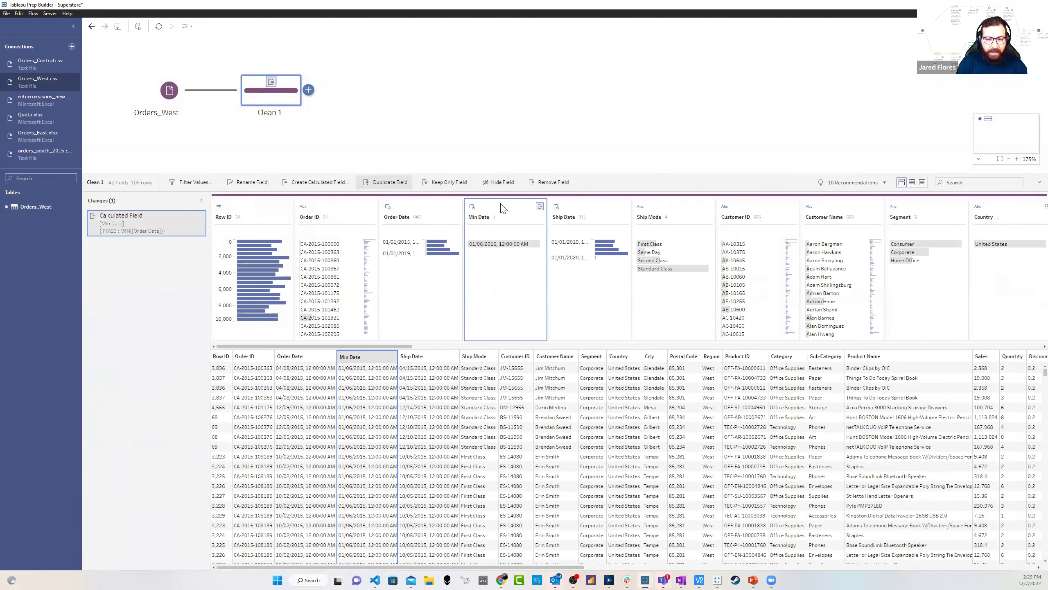
# Change the data type of the Min Date field to Date
pyautogui.click(472, 206)
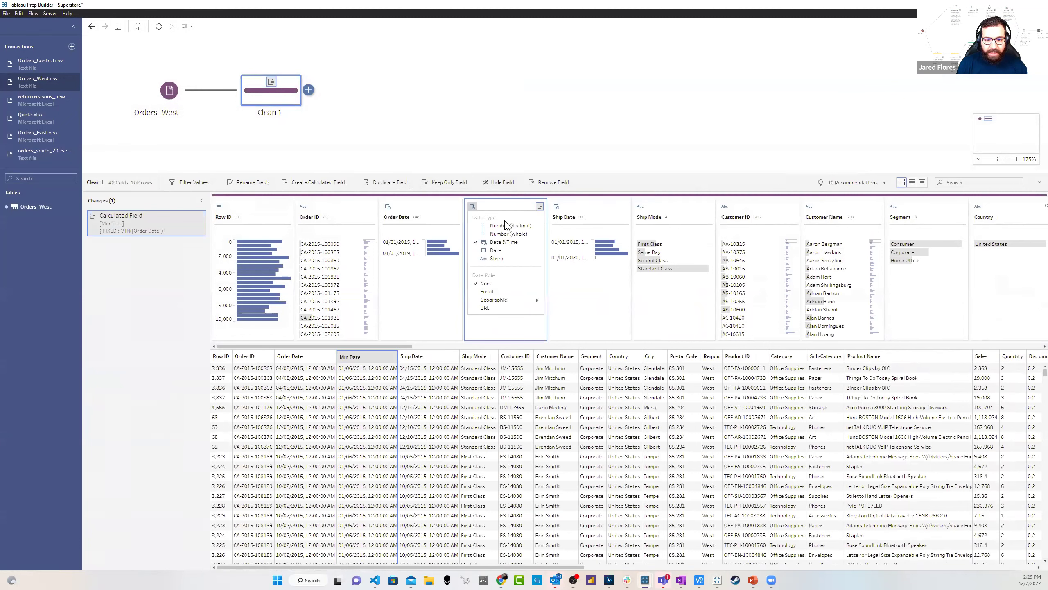
pyautogui.click(497, 250)
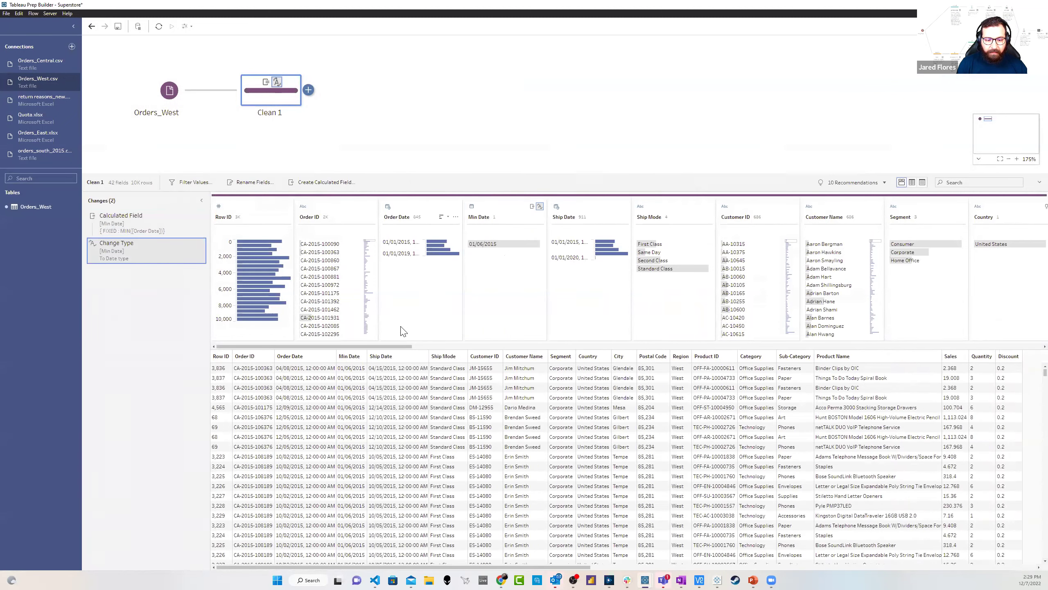
# Create a calculated field named Max Date with the formula { FIXED : MAX([Order Date])} and change its data type to Date
pyautogui.click(304, 184)
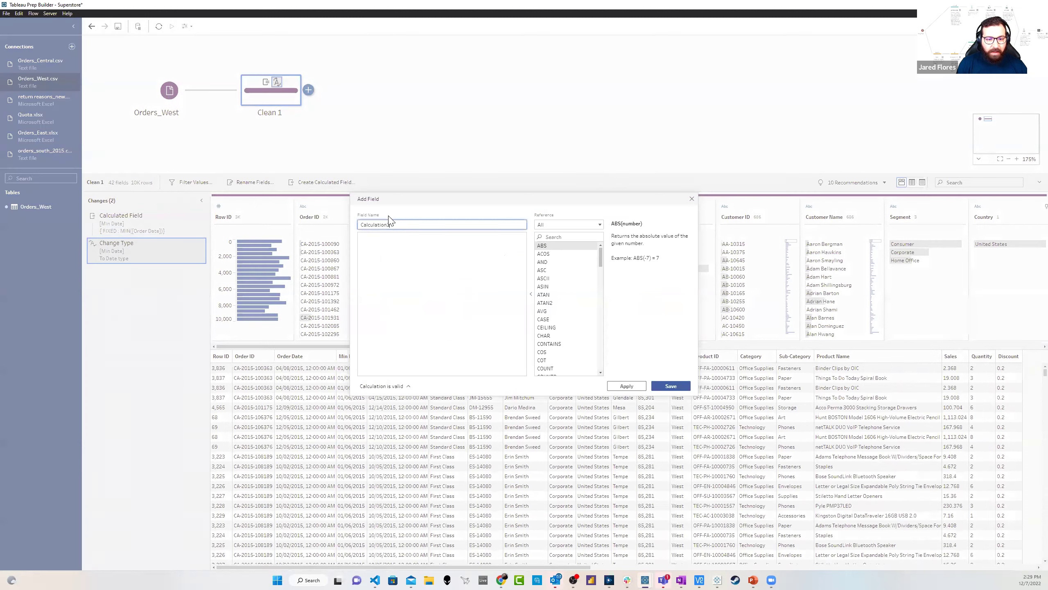
pyautogui.write('Max Date')
pyautogui.press('Tab')
pyautogui.write('date')
pyautogui.press('Return')
pyautogui.hotkey('ctrl', 'a')
pyautogui.press('BackSpace')
pyautogui.write('{ FIXED : Max')
pyautogui.press('Return')
pyautogui.write('orde')
pyautogui.press('Return')
pyautogui.click(677, 386)
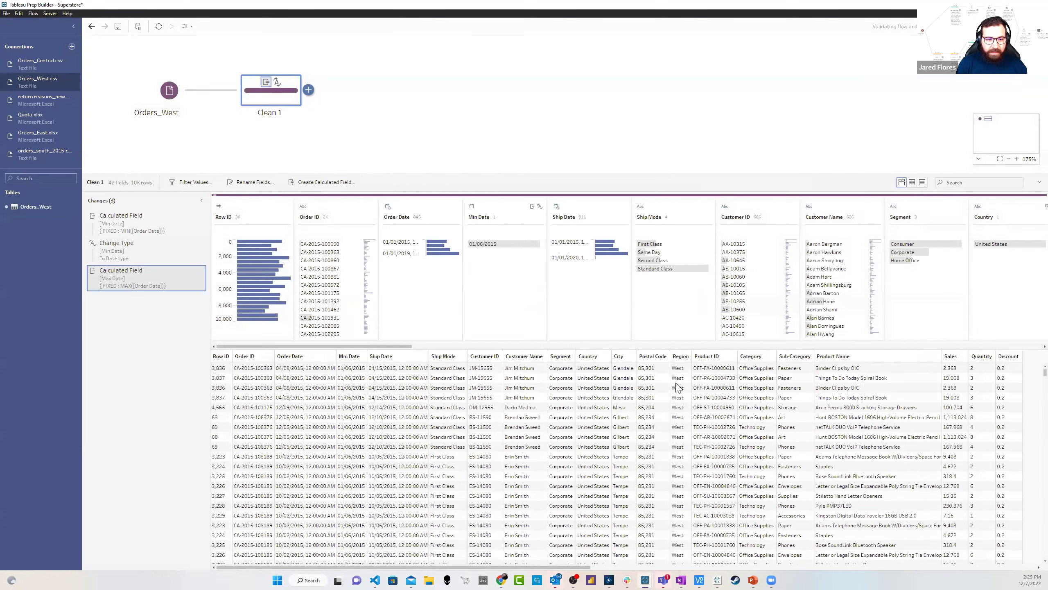
pyautogui.click(473, 207)
pyautogui.click(495, 256)
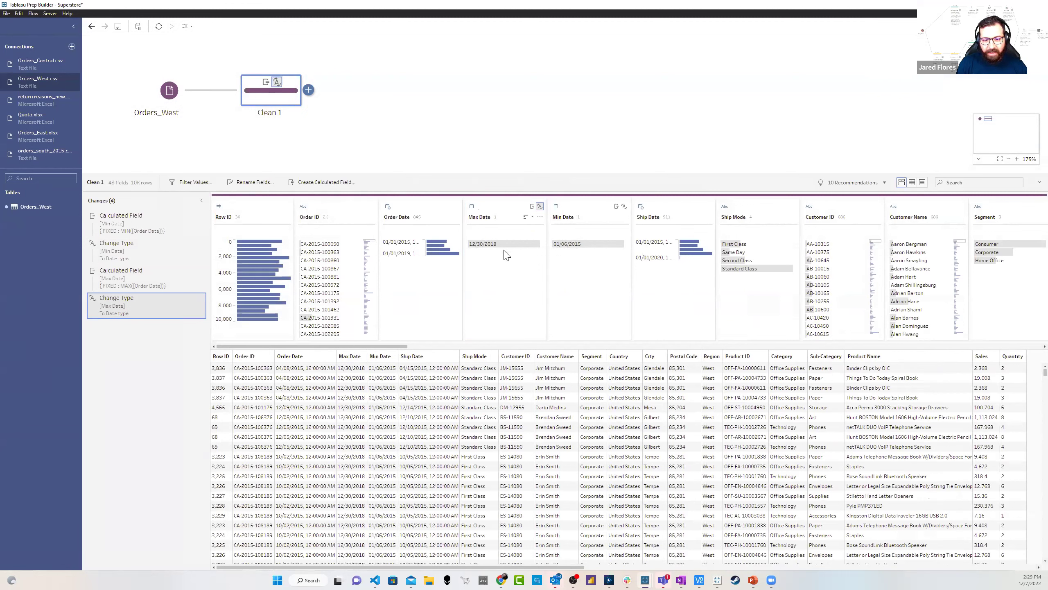
# Create a calculated field named Scaffold Start that returns [Min Date]
pyautogui.click(330, 185)
pyautogui.write('Scaffold Start')
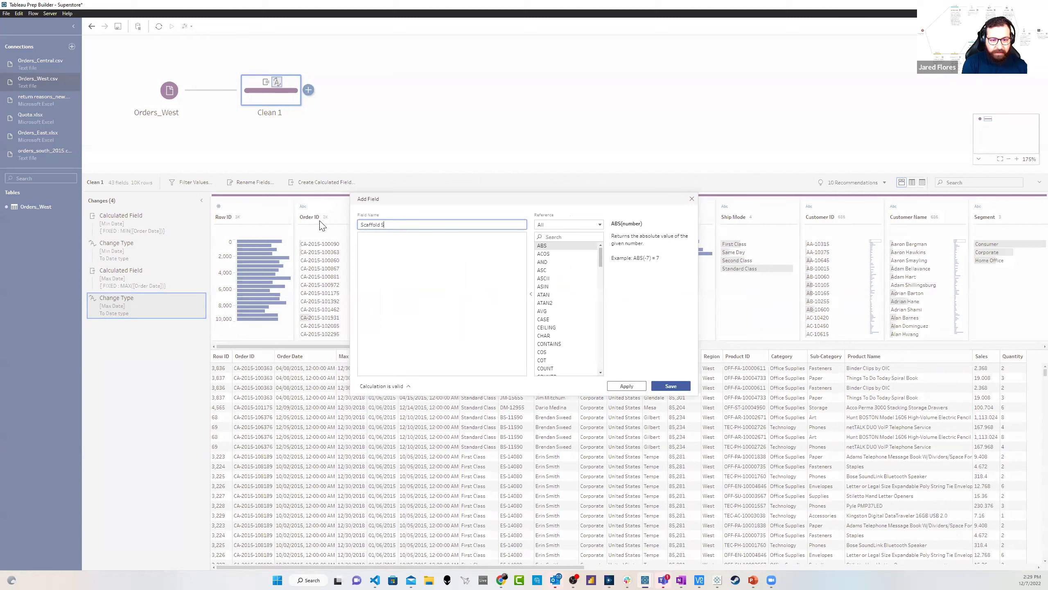
pyautogui.press('Tab')
pyautogui.write('[Min Date]')
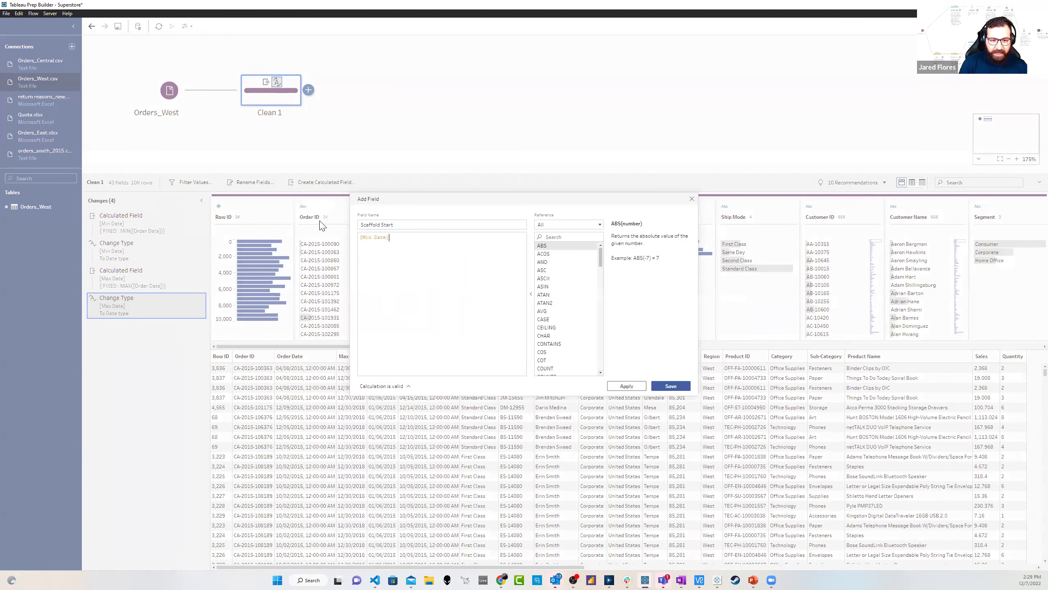
pyautogui.click(665, 388)
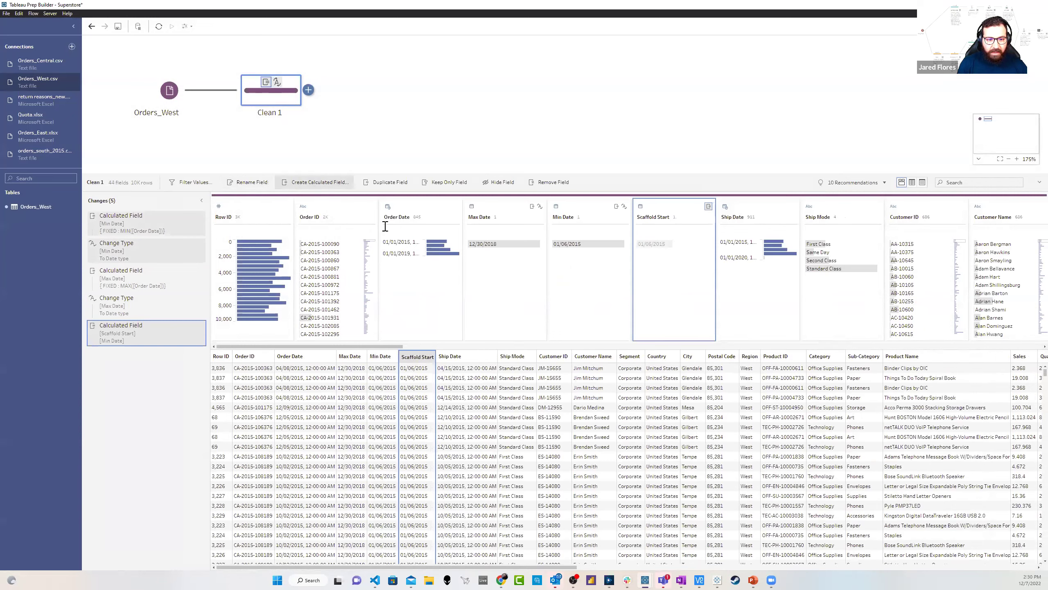
# Create a calculated field named Scaffold End that returns [Max Date]
pyautogui.click(311, 183)
pyautogui.write('Scaffold End')
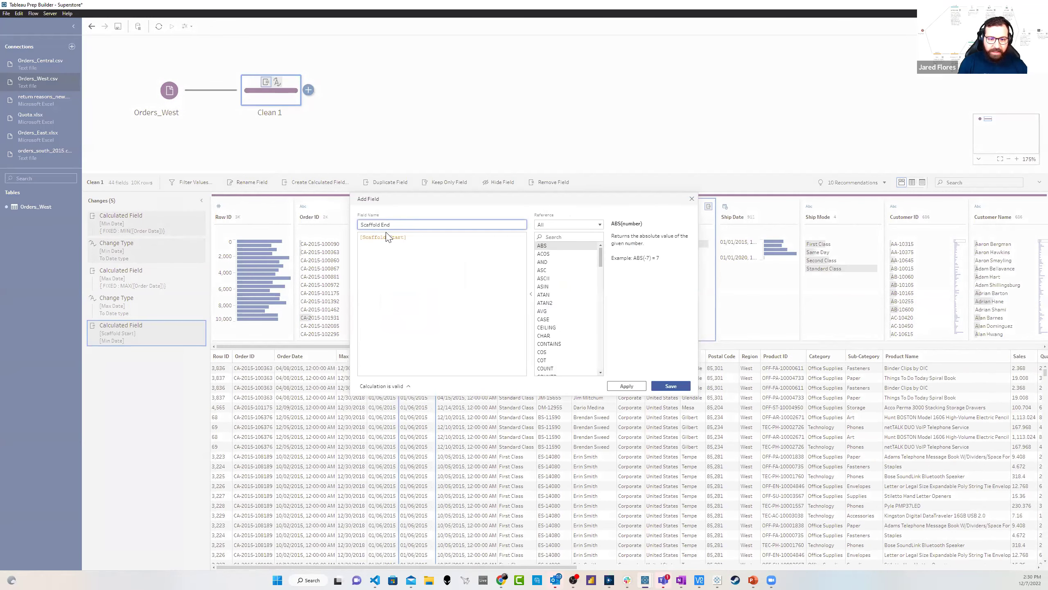
pyautogui.press('Tab')
pyautogui.hotkey('ctrl', 'a')
pyautogui.write('Ma')
pyautogui.press('Return')
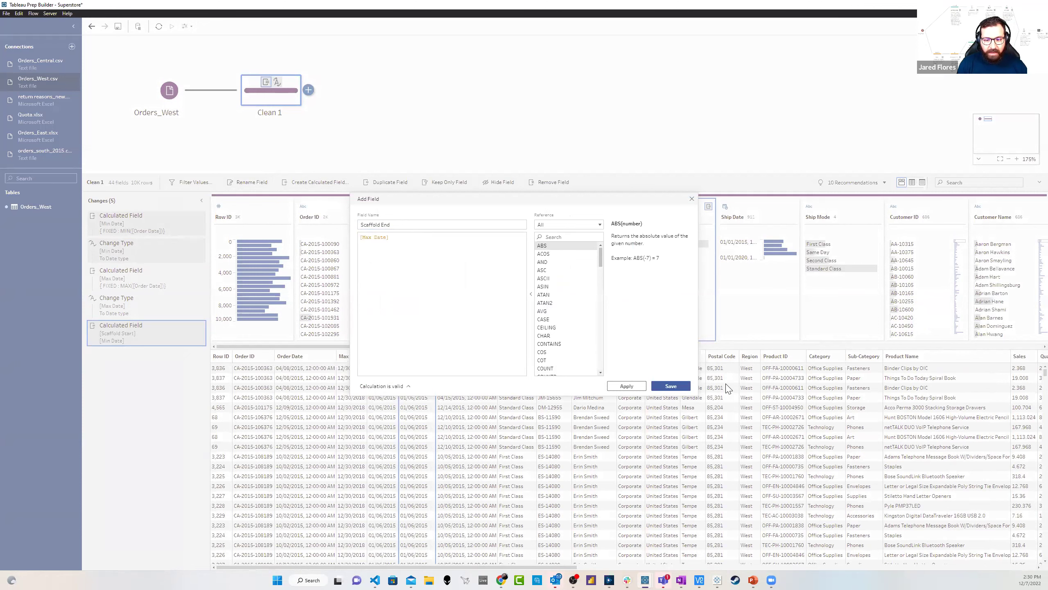
pyautogui.click(677, 387)
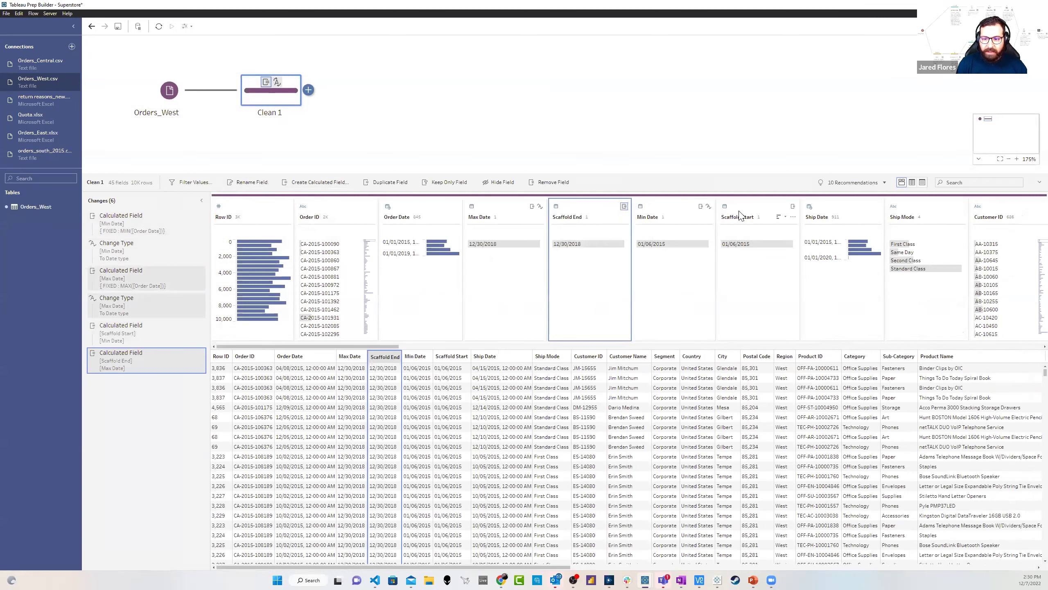
# Keep only the Scaffold Start and Scaffold End fields in the cleaning step and place Scaffold Start first
pyautogui.click(729, 221)
pyautogui.keyDown('ctrl'); pyautogui.click(594, 206); pyautogui.keyUp('ctrl')
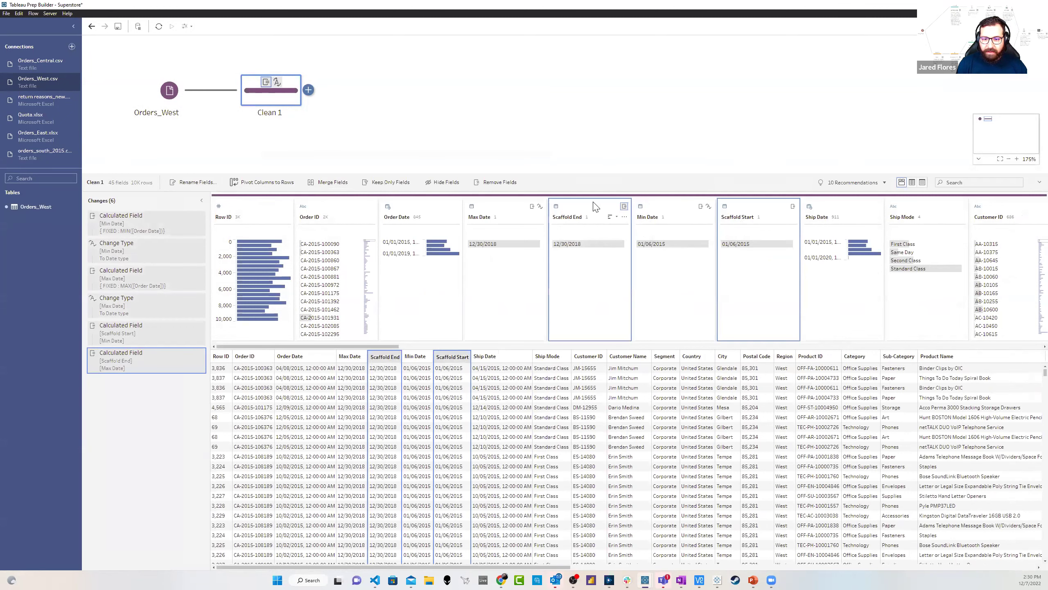
pyautogui.click(384, 182)
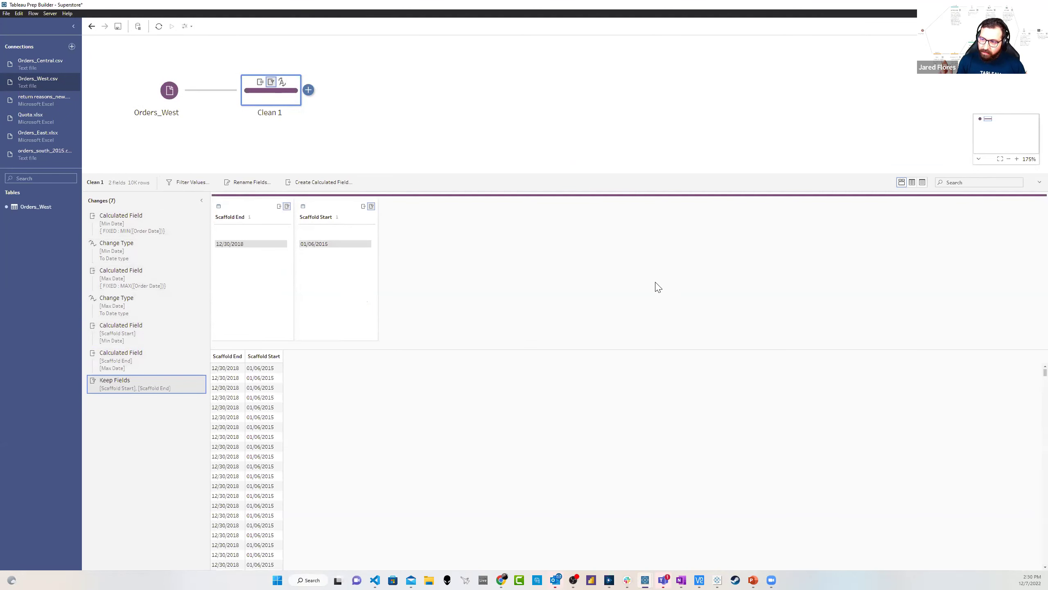
pyautogui.moveTo(354, 215); pyautogui.dragTo(213, 213)
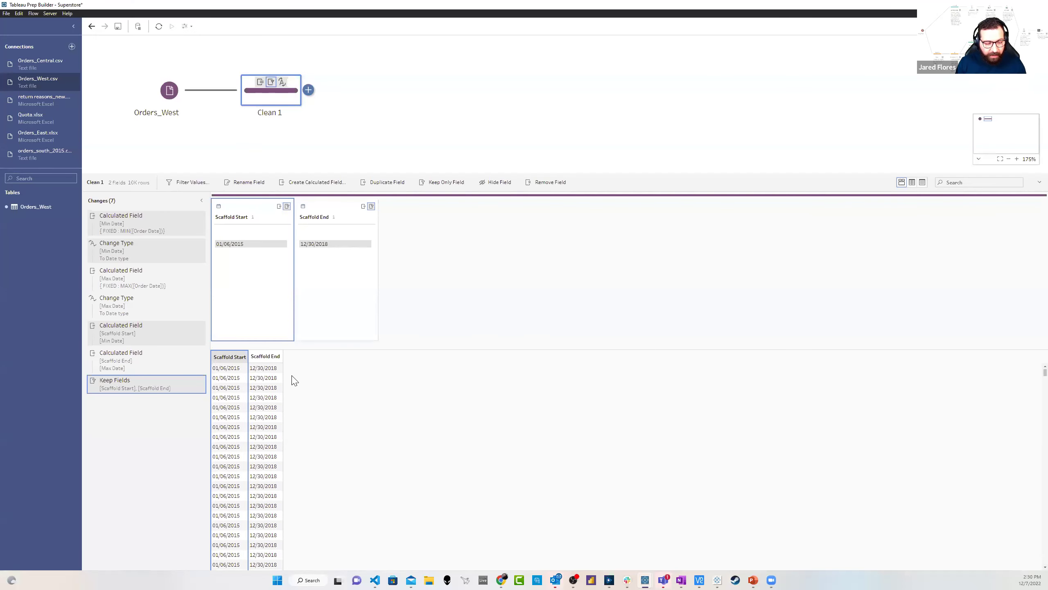
# Add an Aggregate step after Clean 1 and group it by Scaffold Start and Scaffold End
pyautogui.click(309, 91)
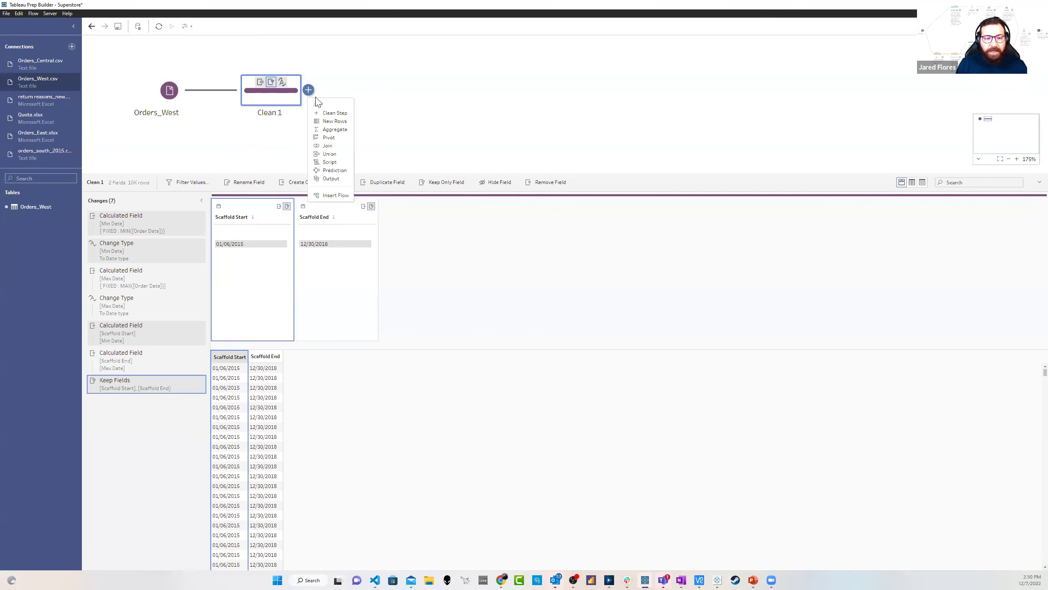
pyautogui.click(332, 129)
pyautogui.moveTo(182, 279); pyautogui.dragTo(305, 264)
pyautogui.moveTo(185, 273); pyautogui.dragTo(367, 283)
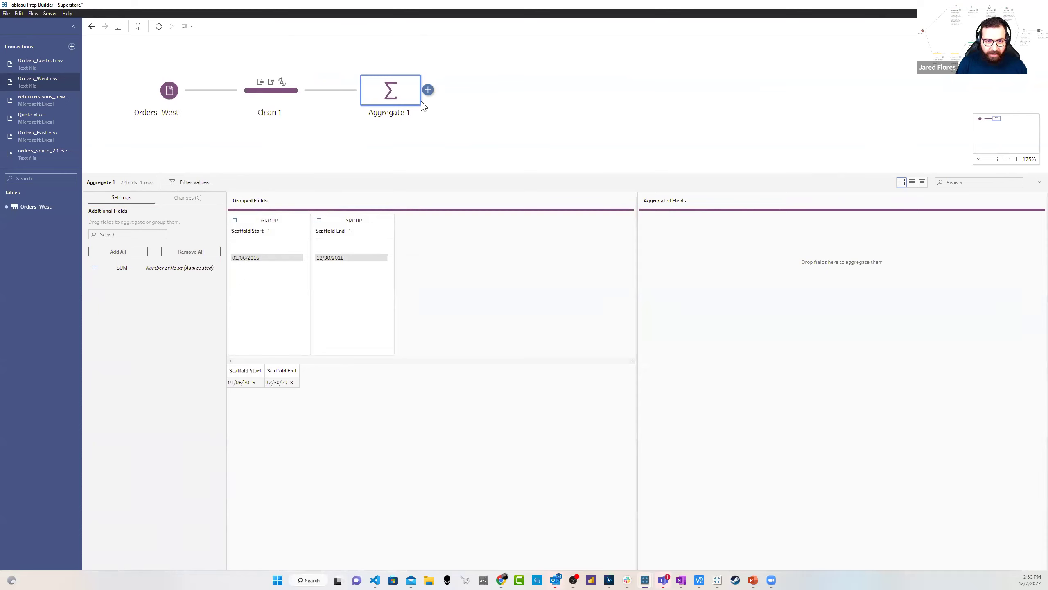
# Add a New Rows step after the aggregation, using the value range from Scaffold Start to Scaffold End
pyautogui.click(428, 90)
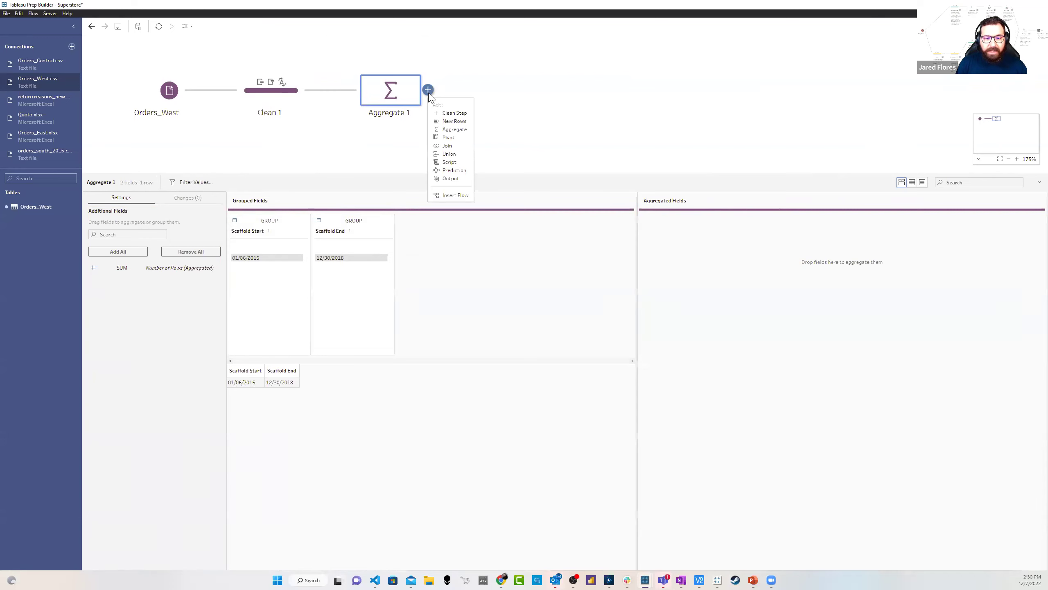
pyautogui.click(462, 122)
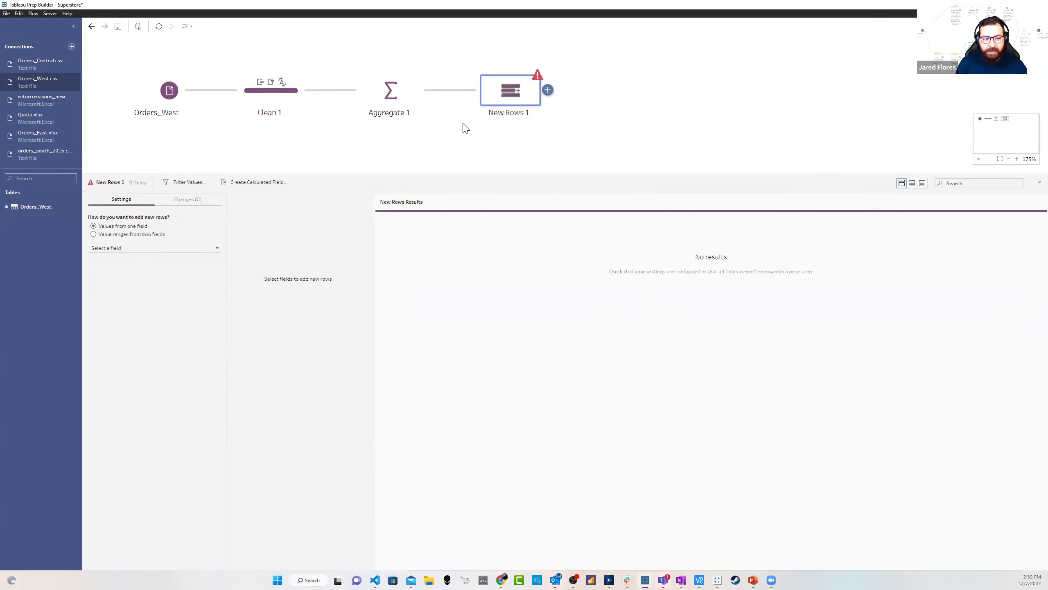
pyautogui.click(94, 234)
pyautogui.click(131, 280)
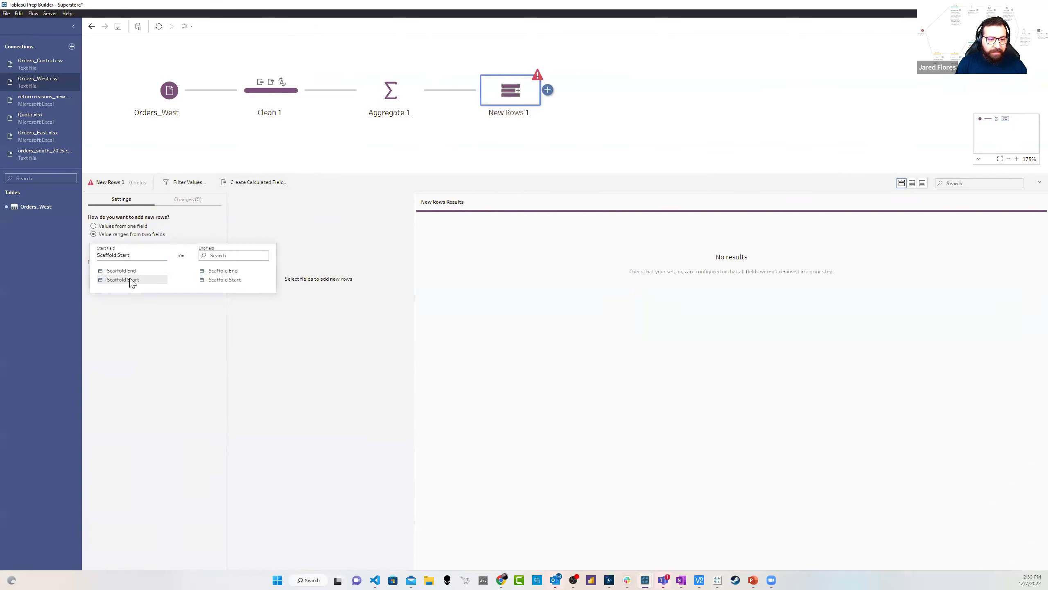
pyautogui.click(223, 270)
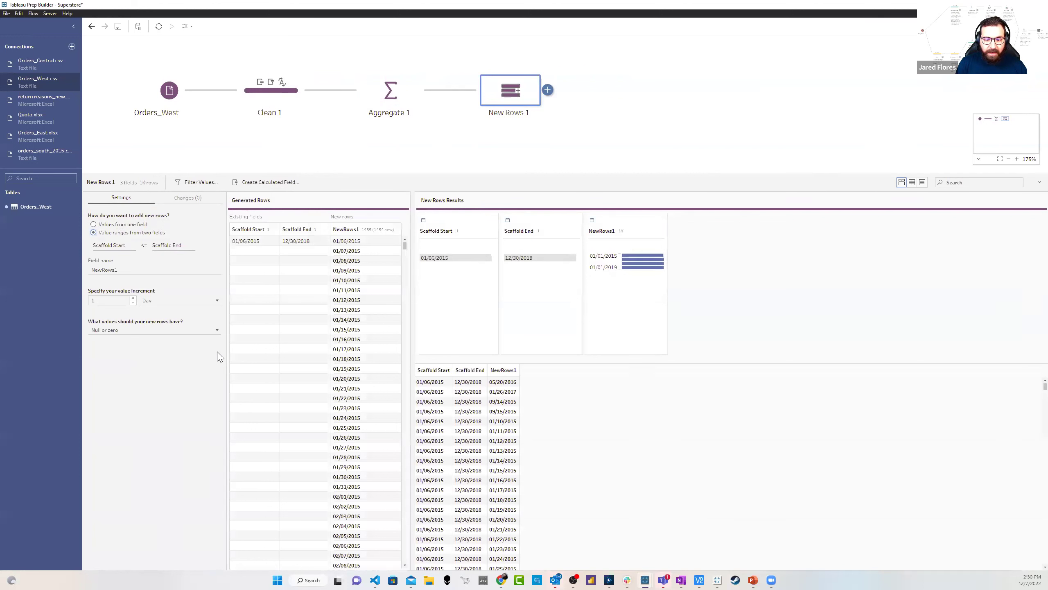
# Name the generated field of the New Rows step Calendar Date
pyautogui.click(126, 271)
pyautogui.write('Scaff')
pyautogui.press('BackSpace')
pyautogui.write('Calendar Date')
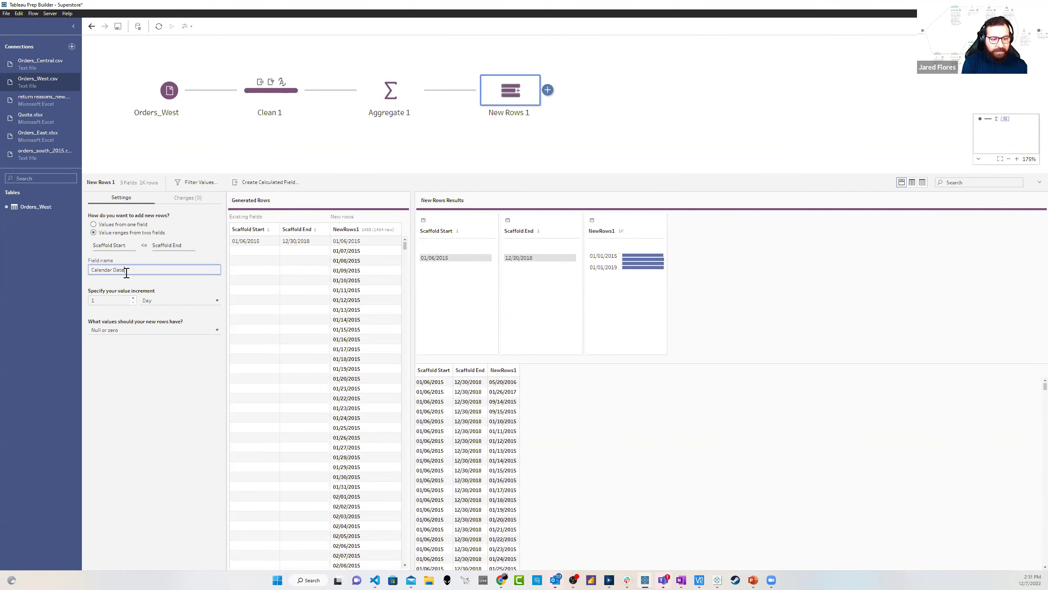
pyautogui.press('Return')
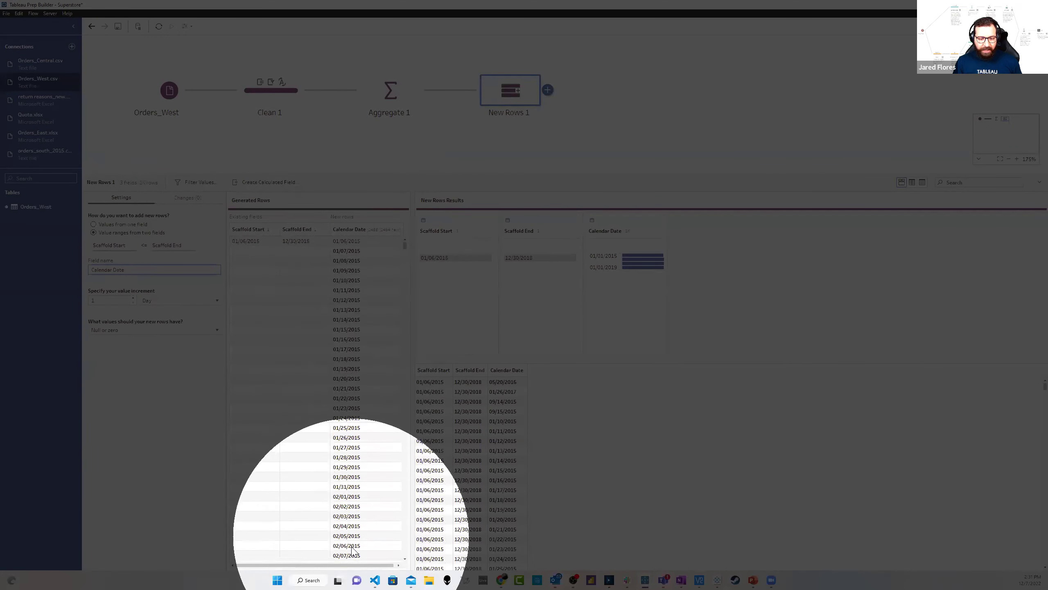
# Remove the Scaffold Start and Scaffold End fields from the New Rows results and check the remaining calendar dates
pyautogui.scroll(-15, 376, 489)
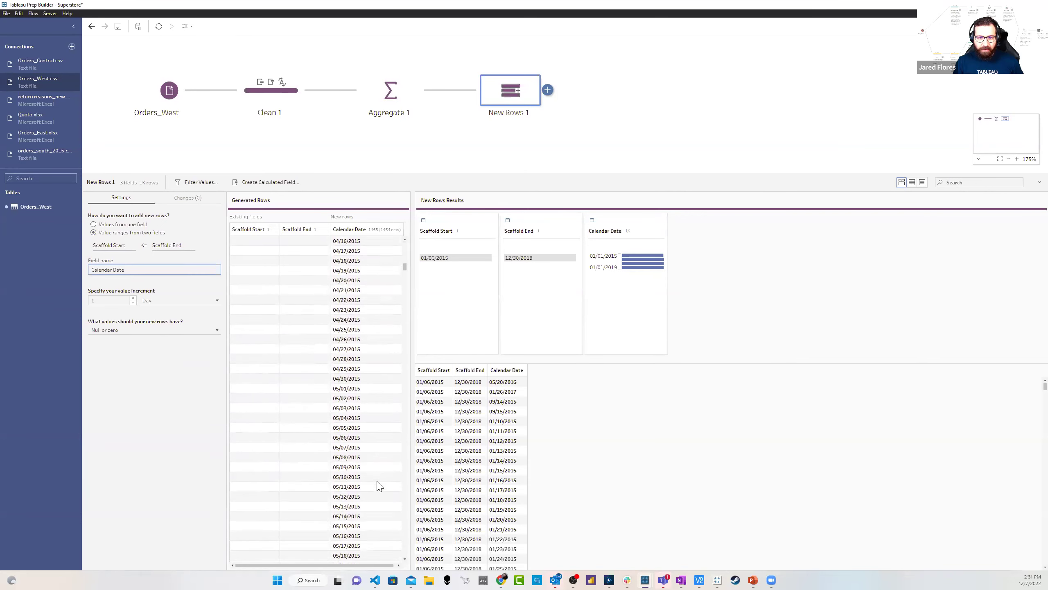
pyautogui.scroll(-3, 379, 486)
pyautogui.click(504, 215)
pyautogui.keyDown('ctrl'); pyautogui.click(462, 221); pyautogui.keyUp('ctrl')
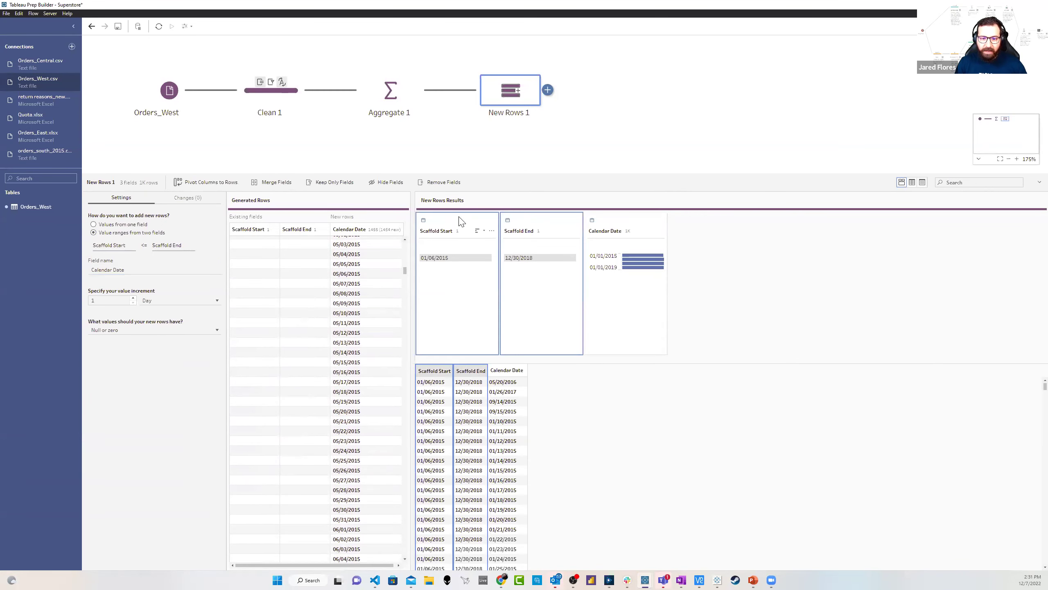
pyautogui.click(444, 184)
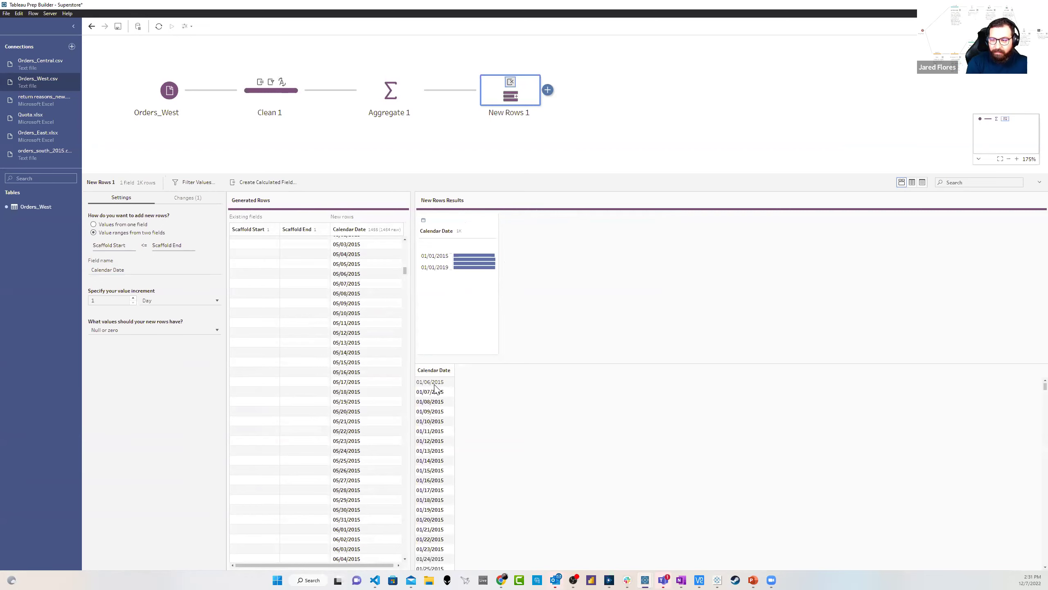
pyautogui.scroll(-10, 436, 403)
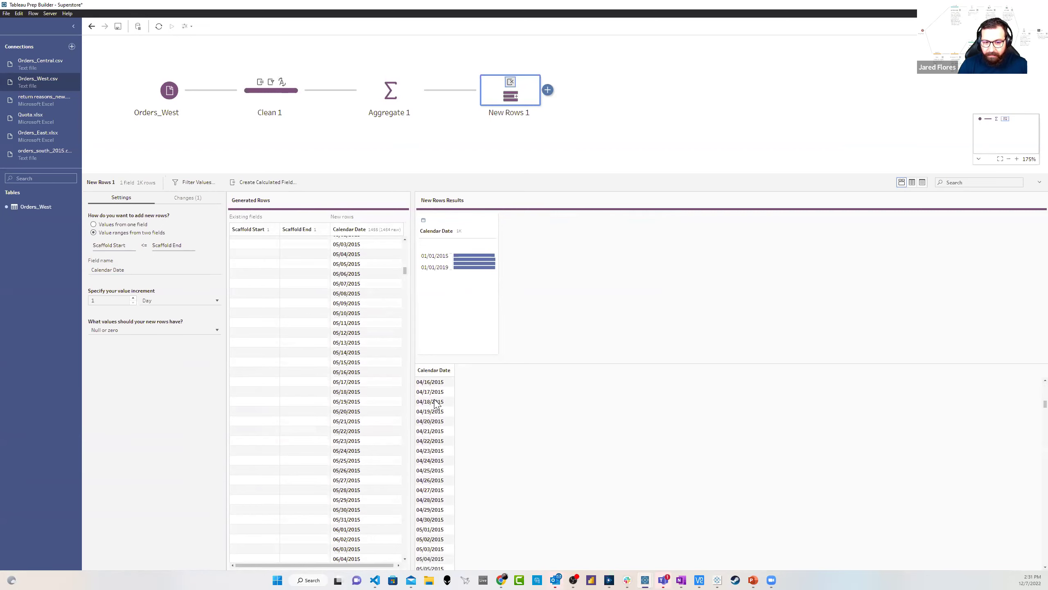
pyautogui.scroll(-1, 436, 403)
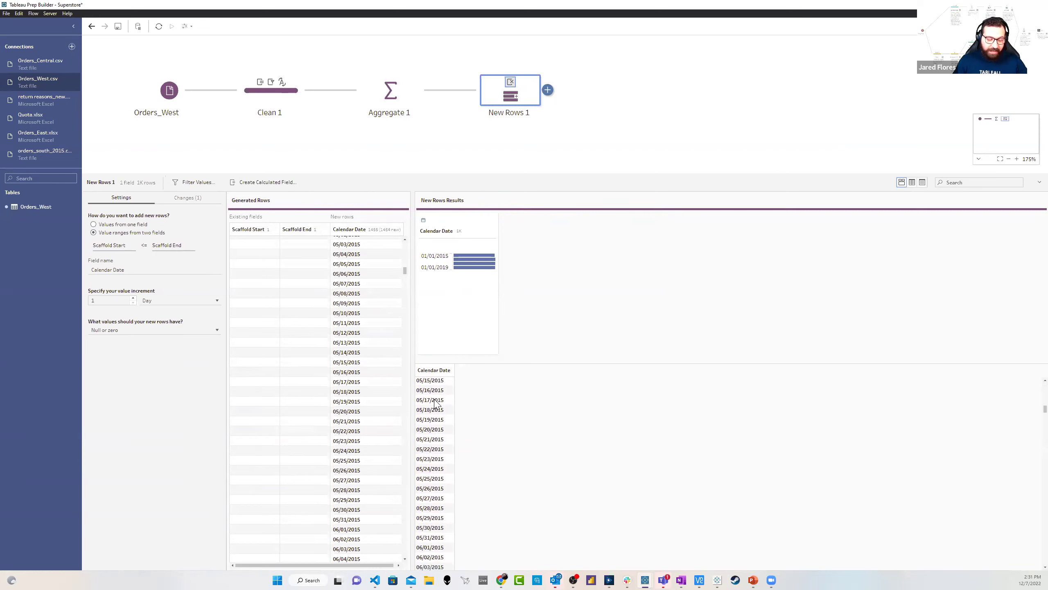
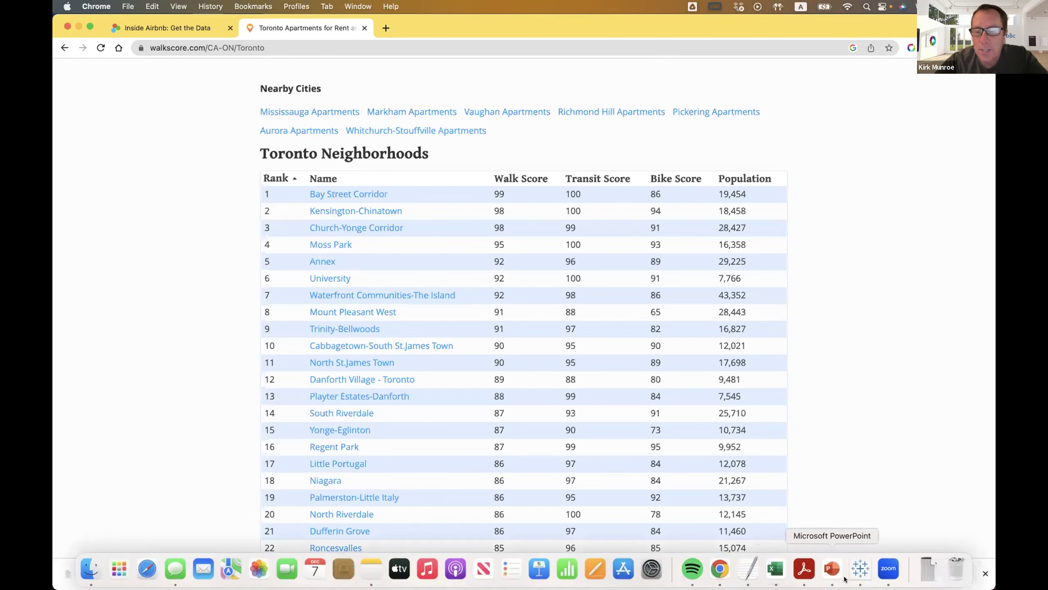
# Switch to Tableau Desktop and connect to the text file Toronto Listings.csv in the Toronto Airbnb folder
pyautogui.click(860, 569)
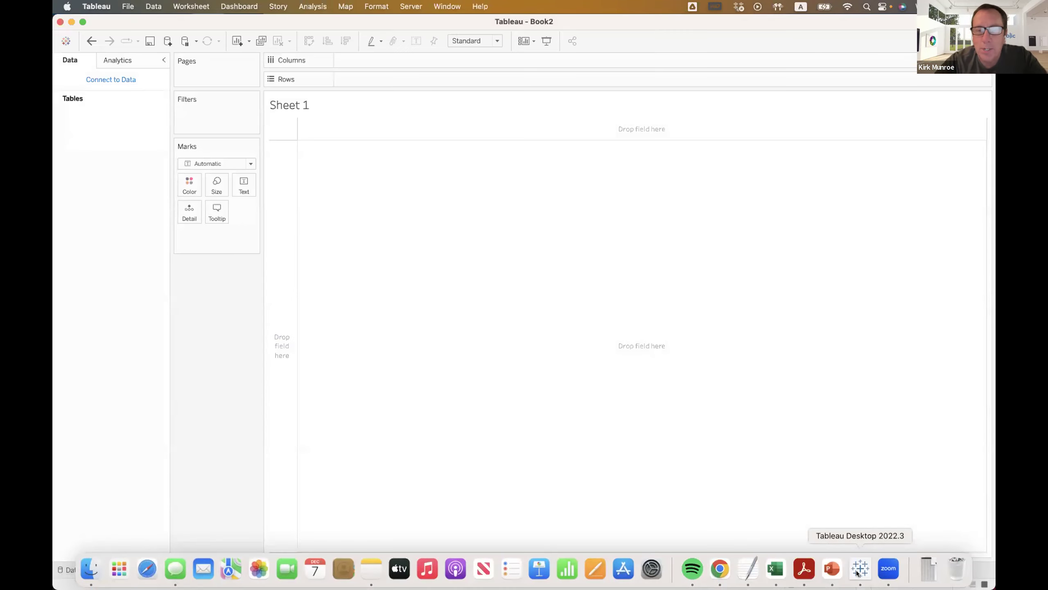
pyautogui.click(116, 80)
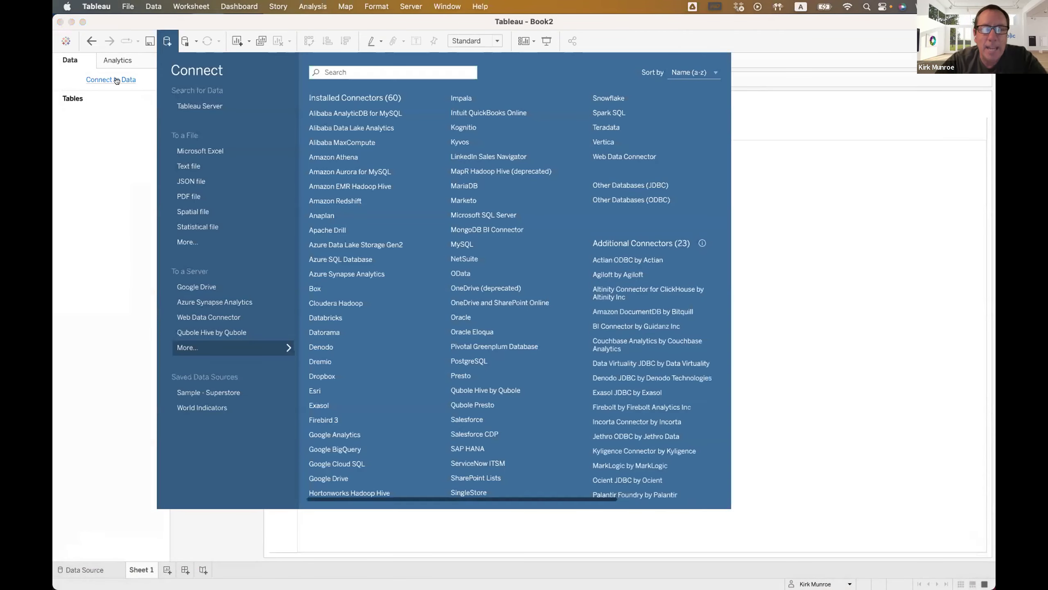
pyautogui.click(243, 165)
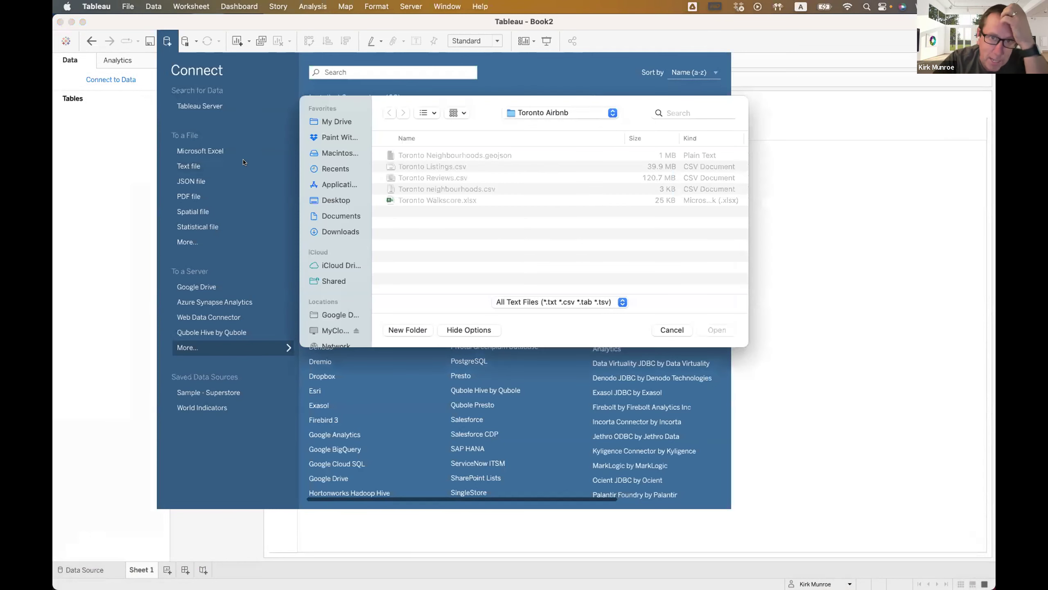
pyautogui.click(464, 167)
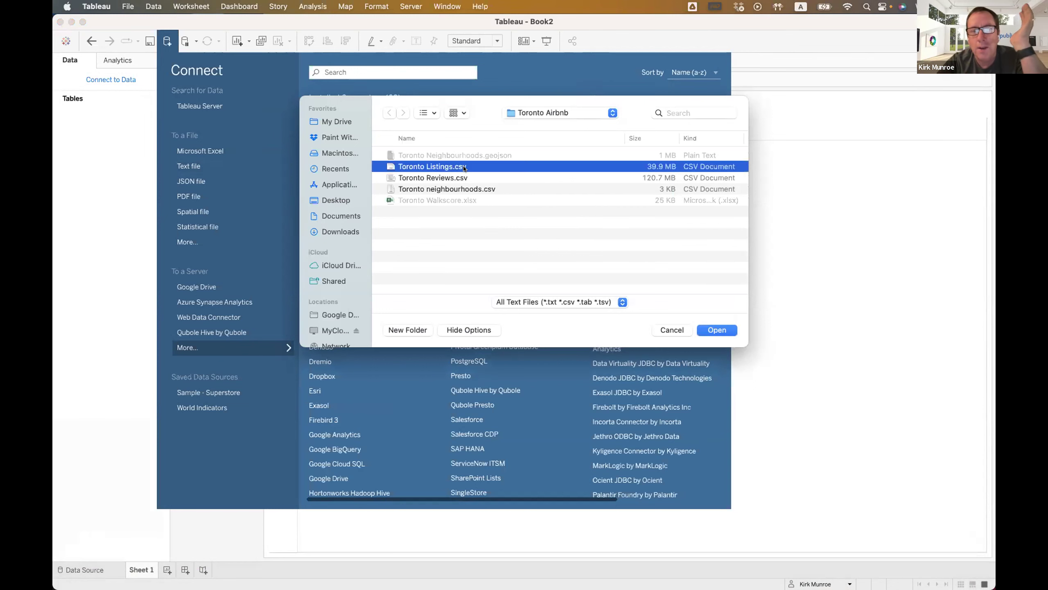
pyautogui.click(722, 330)
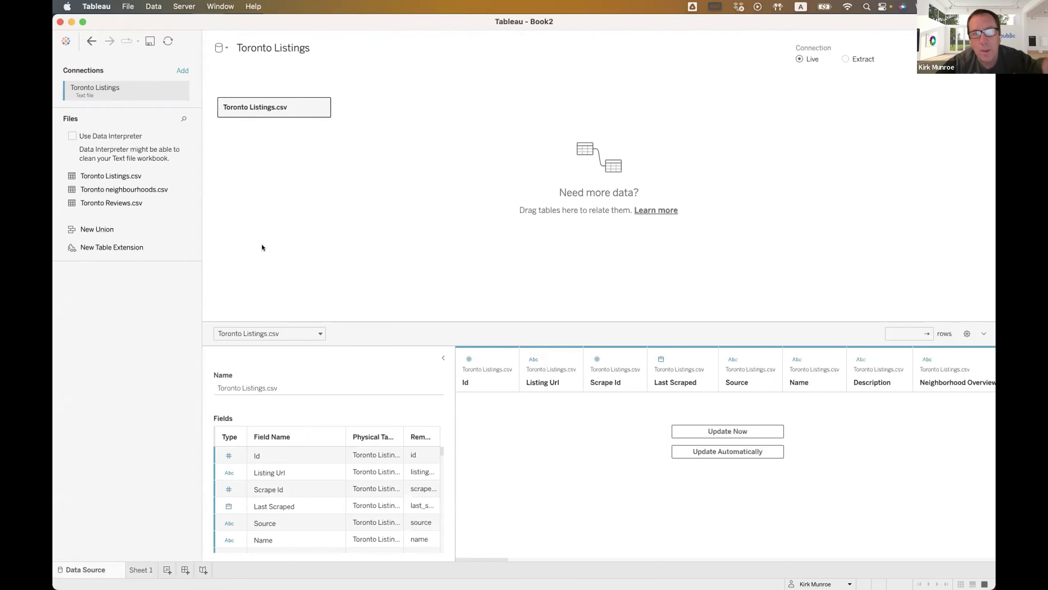
# Open Sheet 1 and examine the dimensions and measures of the Toronto Listings data source
pyautogui.click(145, 570)
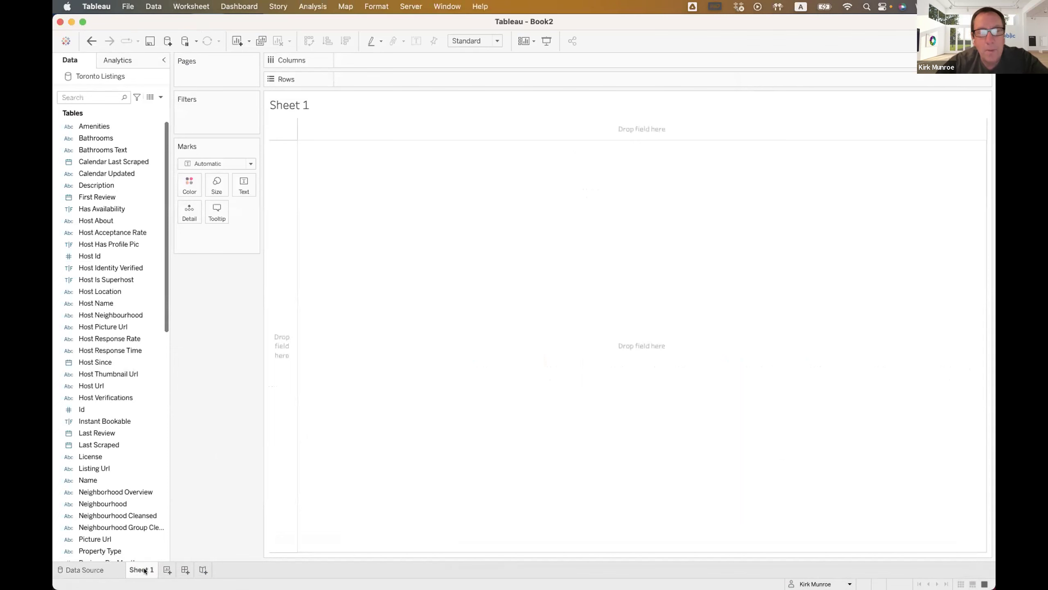
pyautogui.scroll(-15, 109, 418)
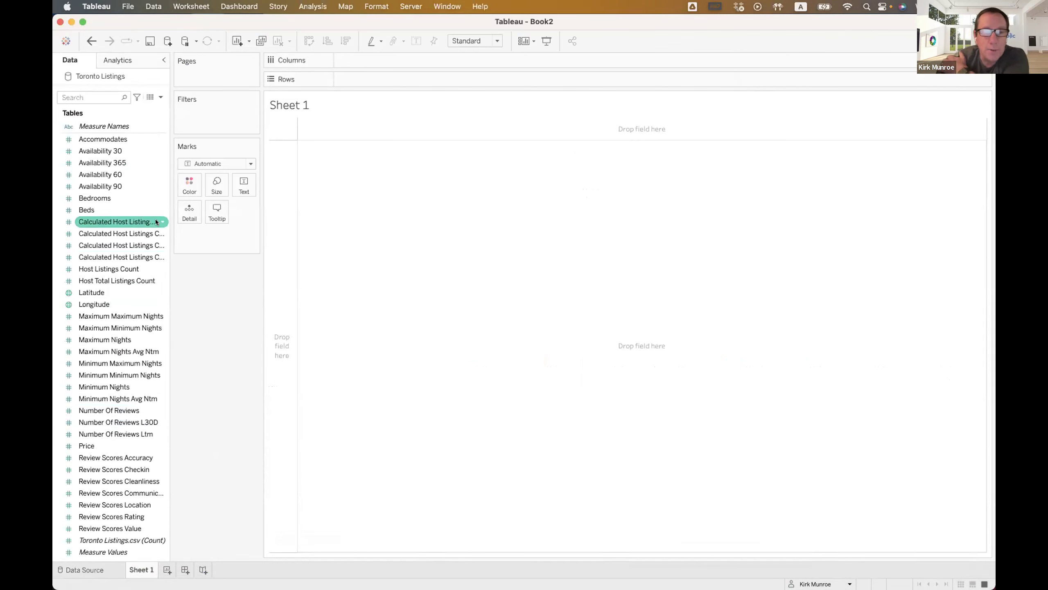
# Plot the record count of Toronto Listings.csv on Sheet 1 to check the number of listings, and undo it
pyautogui.scroll(15, 118, 223)
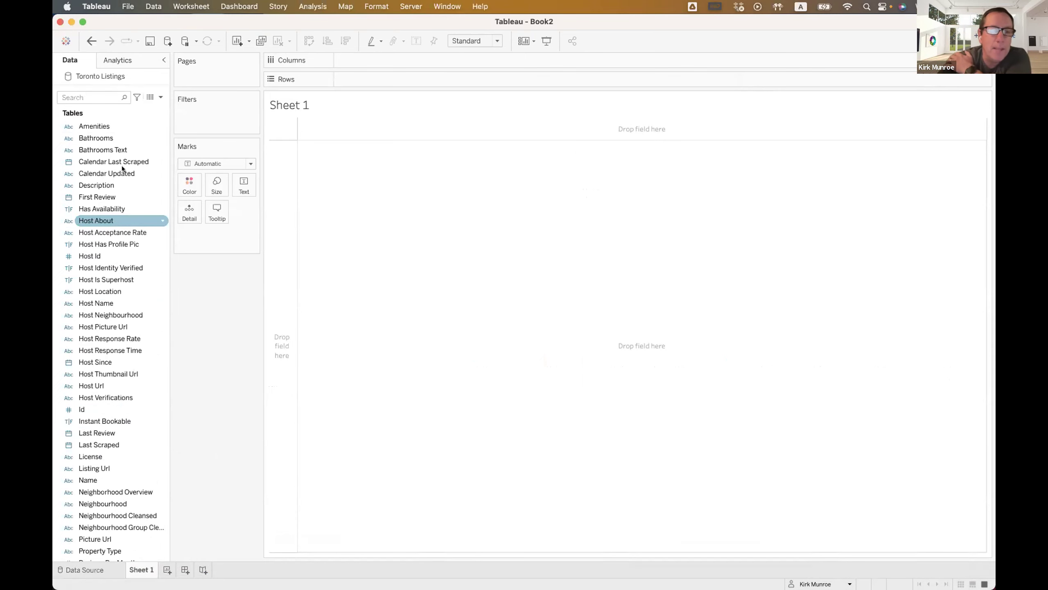
pyautogui.scroll(-15, 107, 330)
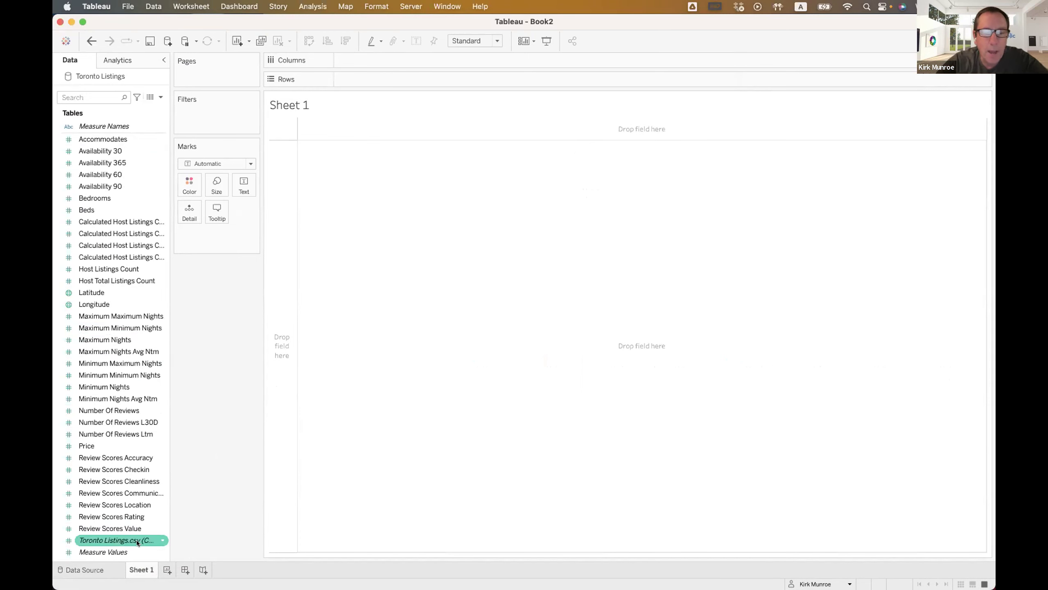
pyautogui.moveTo(137, 542)
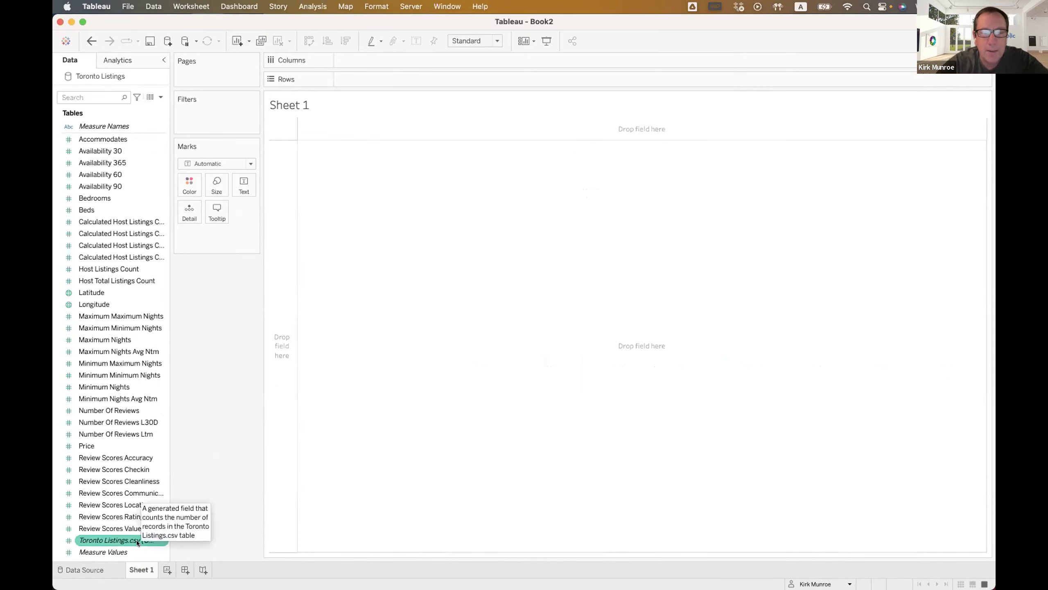
pyautogui.click(126, 537)
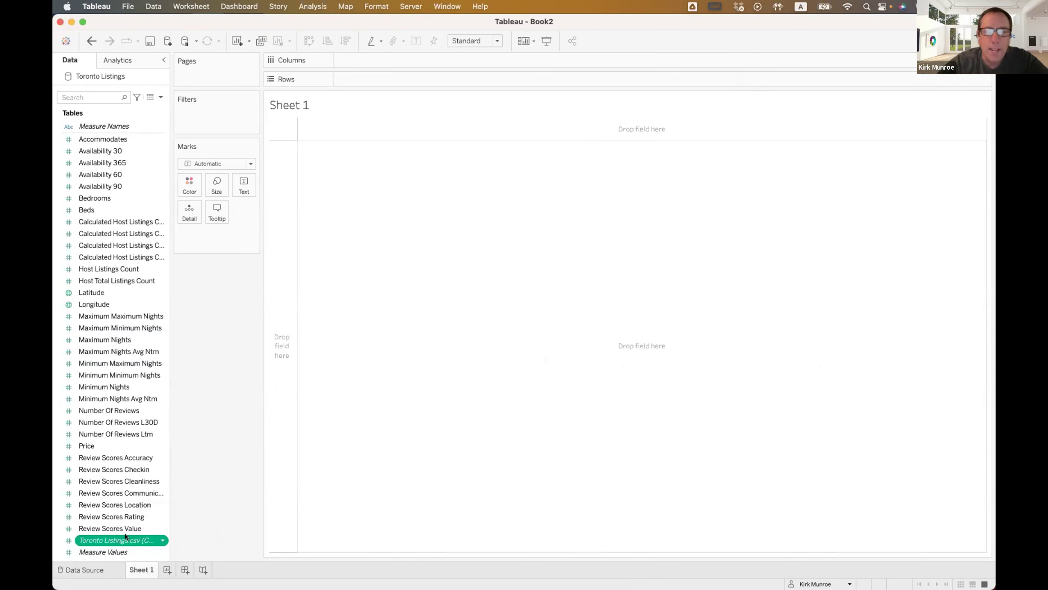
pyautogui.doubleClick(126, 537)
pyautogui.moveTo(314, 207)
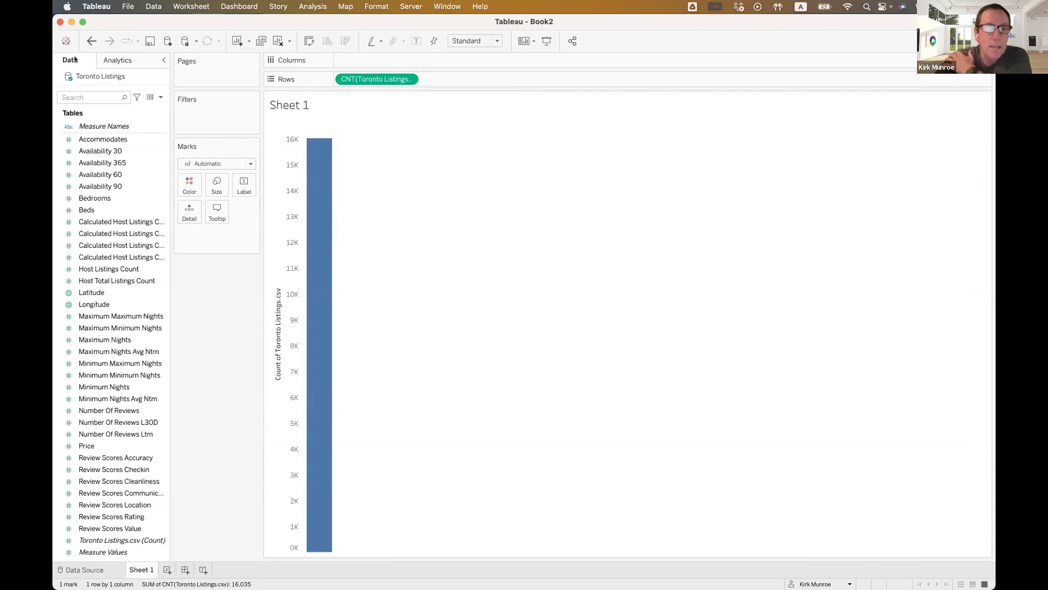
pyautogui.click(92, 41)
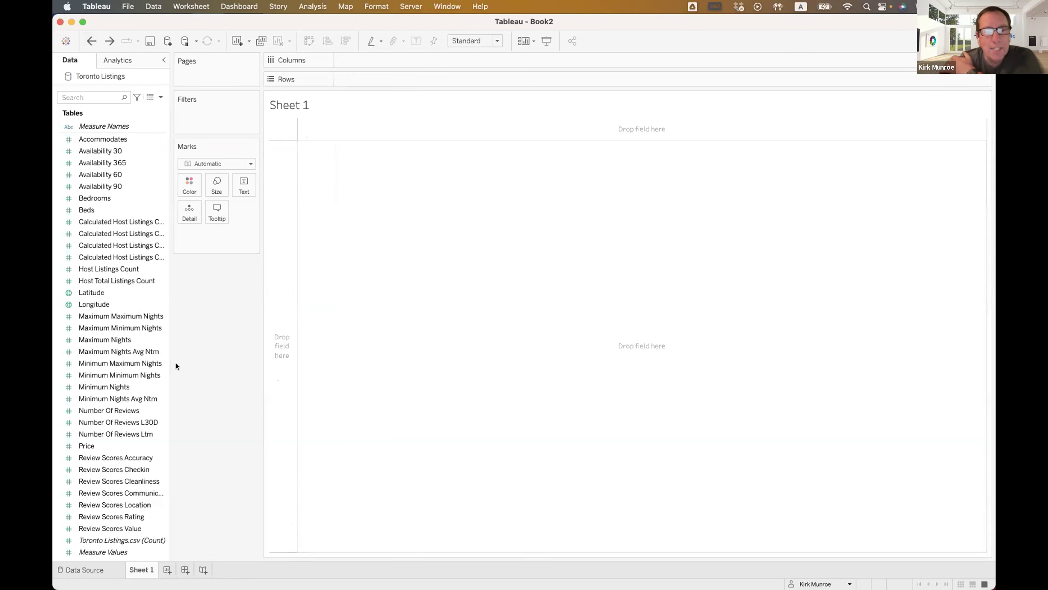
# Add the listing Id field to Rows, aggregate it as Count to check the total, and undo both changes
pyautogui.scroll(10, 120, 257)
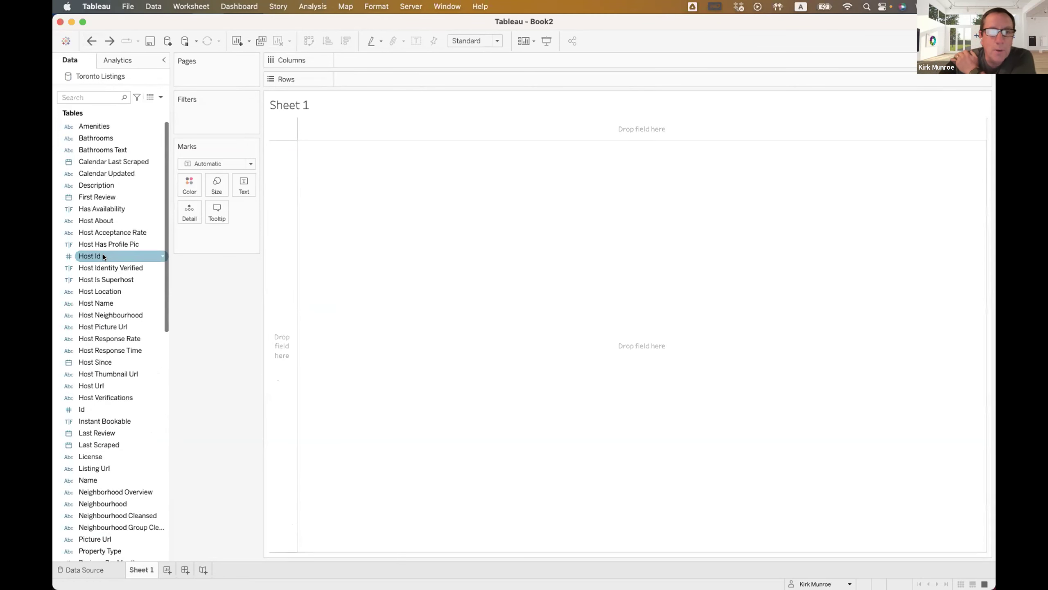
pyautogui.doubleClick(90, 409)
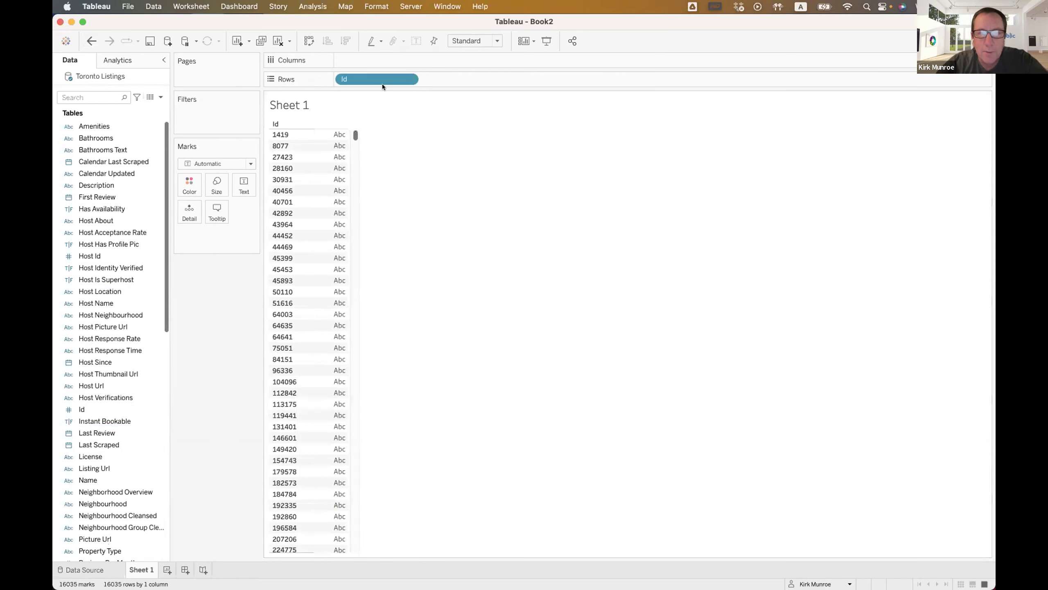
pyautogui.click(407, 79)
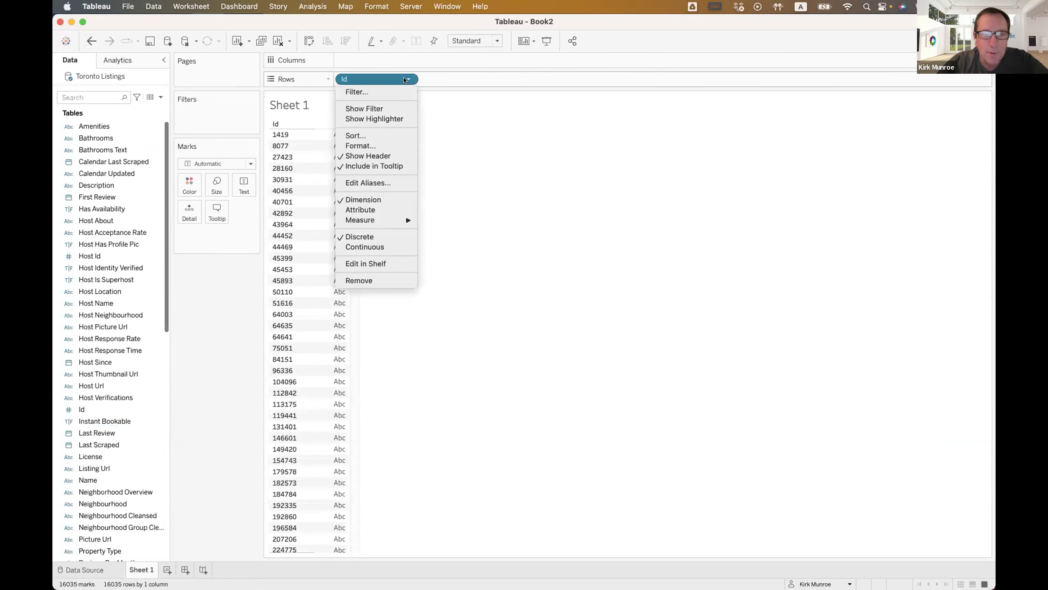
pyautogui.moveTo(388, 220)
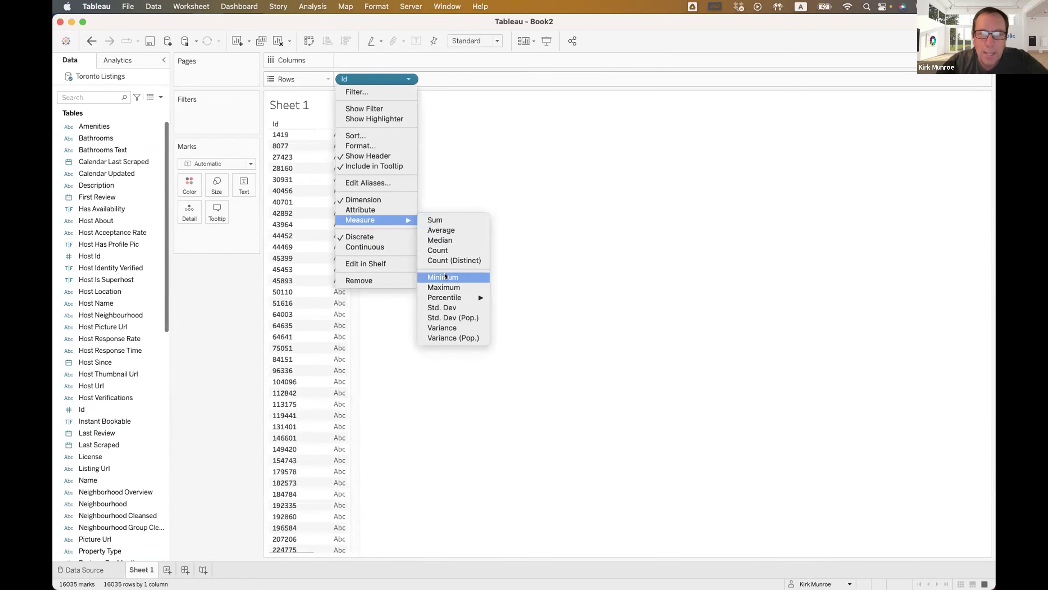
pyautogui.click(448, 248)
pyautogui.moveTo(331, 240)
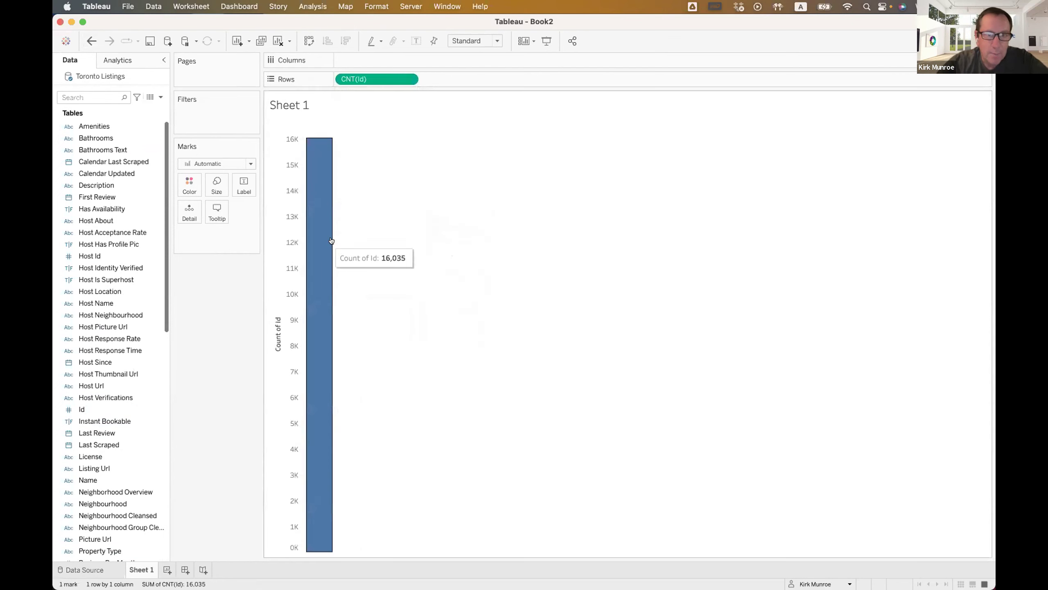
pyautogui.click(86, 44)
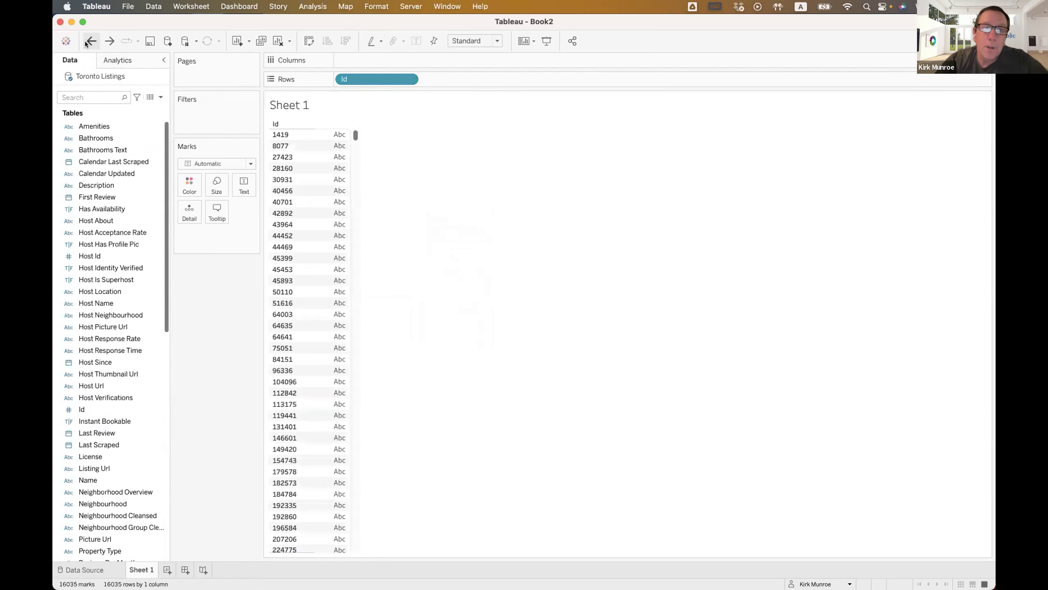
pyautogui.click(85, 44)
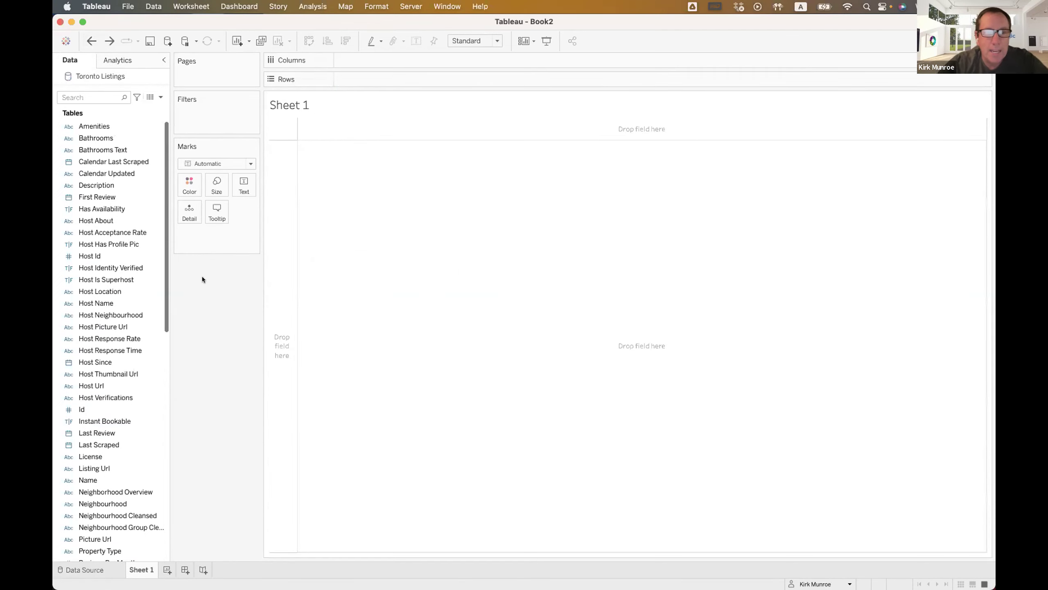
# List the Toronto Listings.csv record count by Host Id in descending order to inspect the largest hosts, and clear the sheet
pyautogui.click(111, 257)
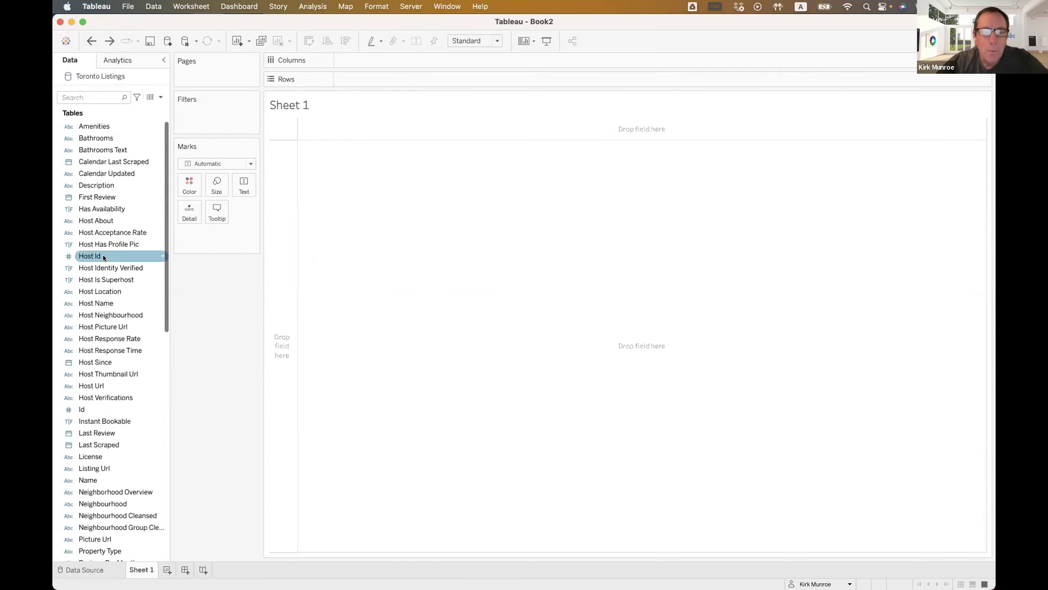
pyautogui.moveTo(103, 255); pyautogui.dragTo(373, 79)
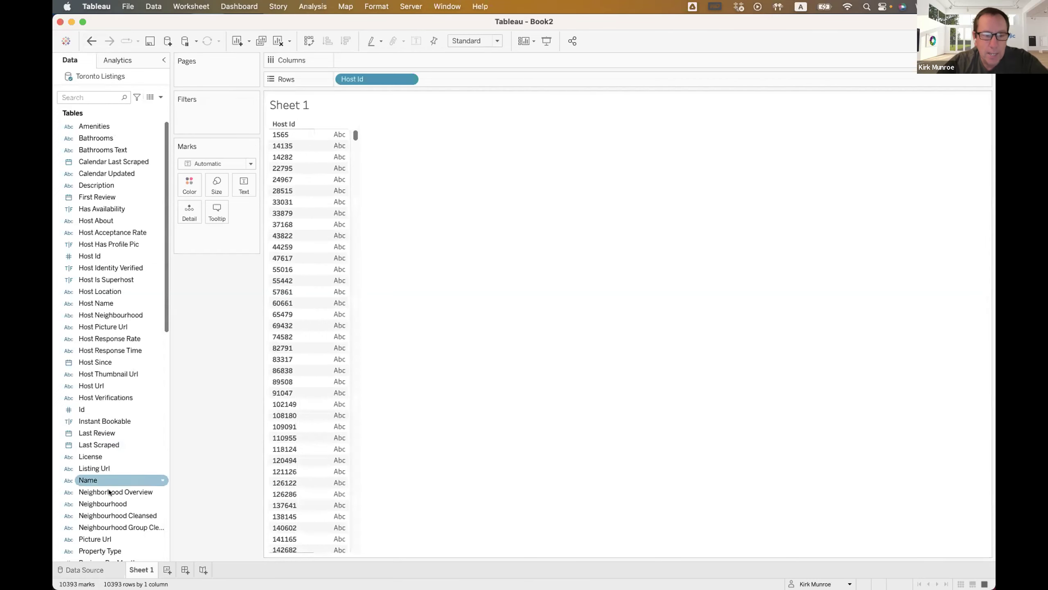
pyautogui.scroll(-10, 111, 495)
pyautogui.moveTo(120, 537); pyautogui.dragTo(330, 342)
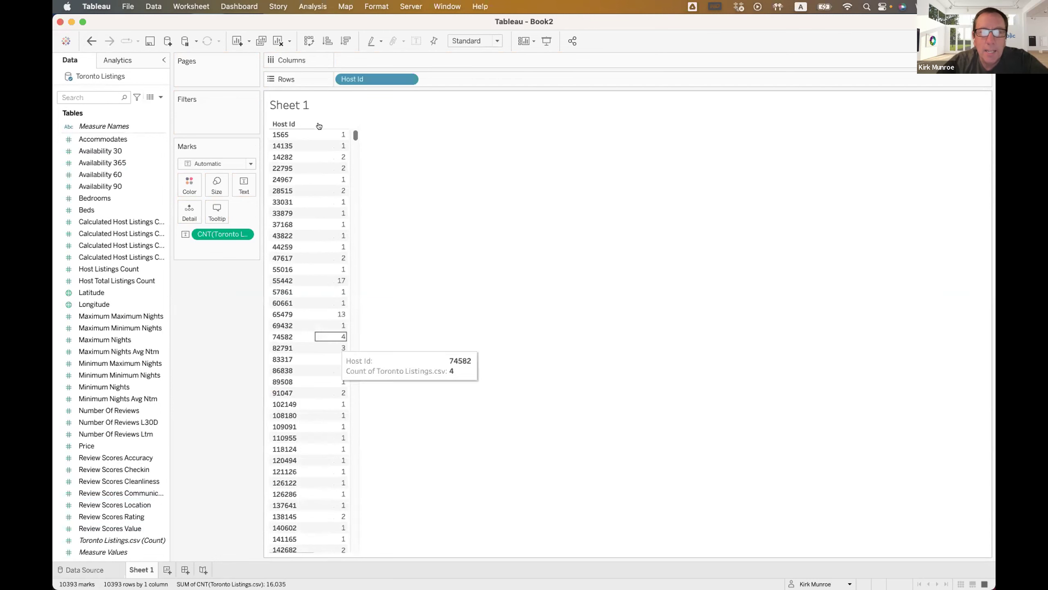
pyautogui.click(345, 41)
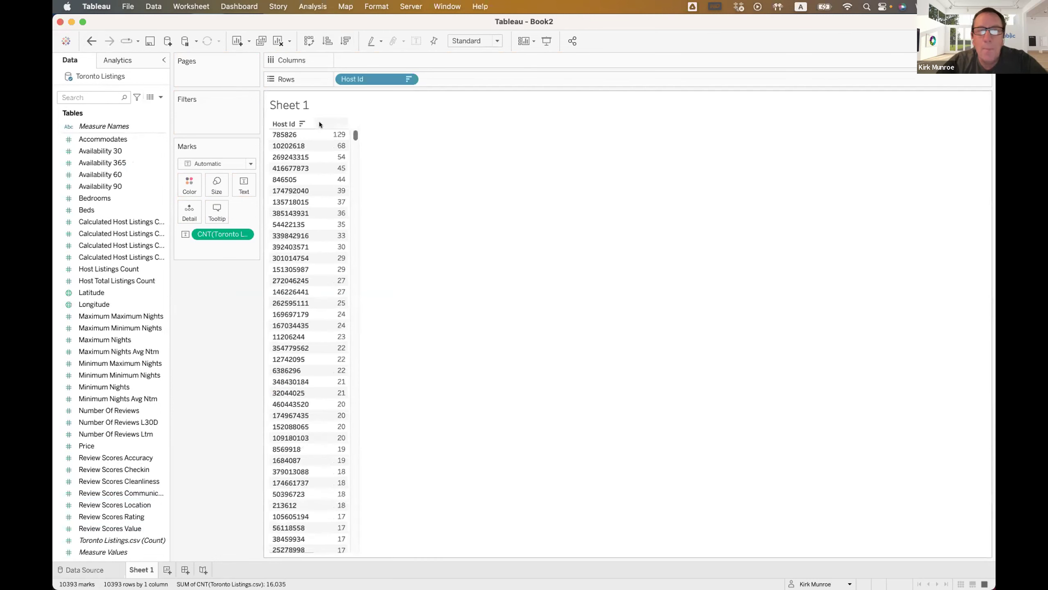
pyautogui.click(292, 134)
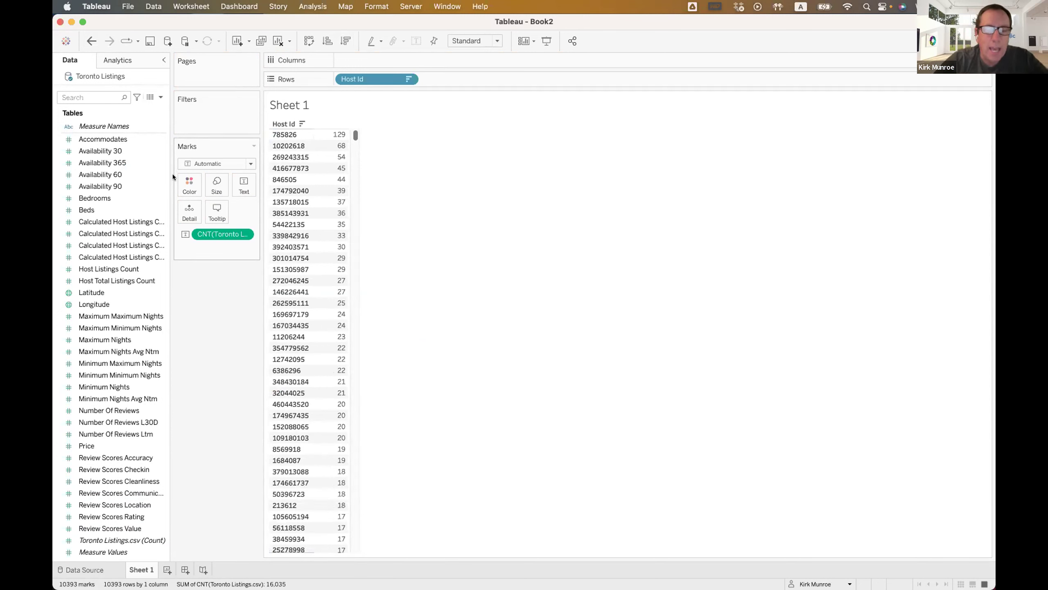
pyautogui.click(276, 41)
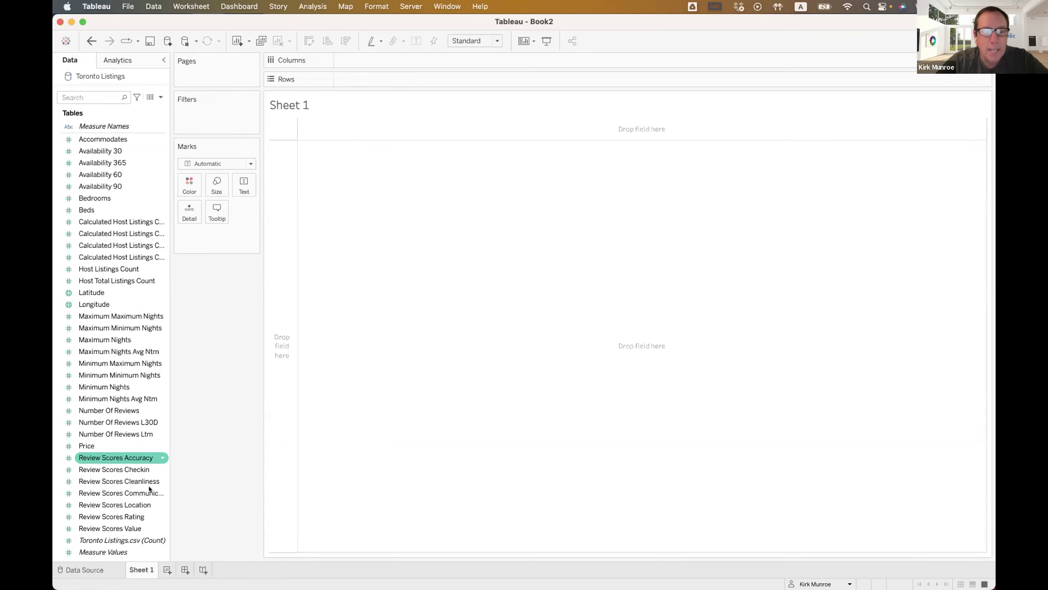
# Relate the Toronto Reviews.csv table to Toronto Listings.csv in the data source
pyautogui.click(103, 567)
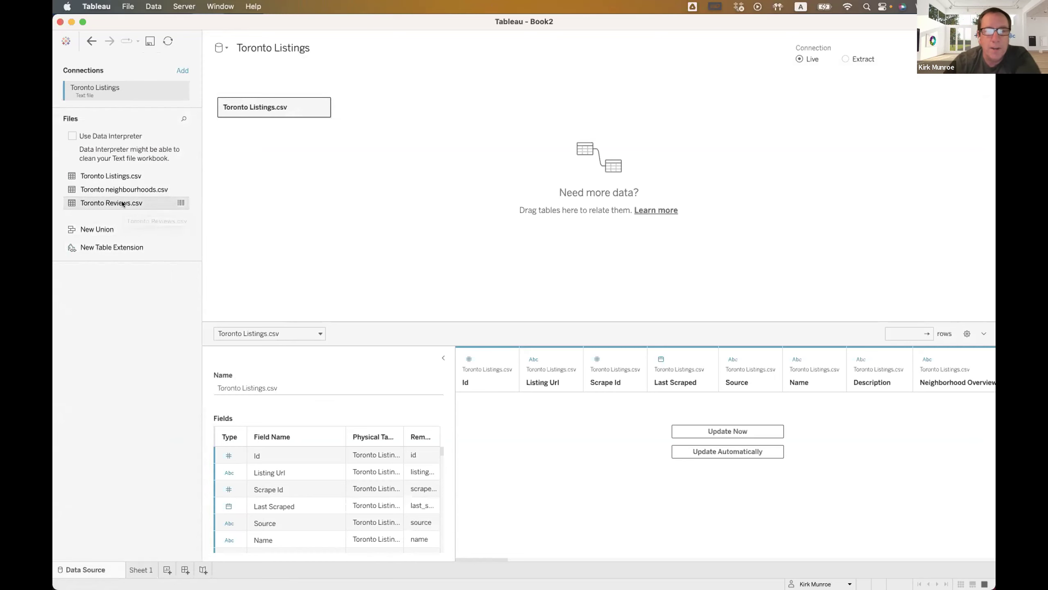
pyautogui.moveTo(433, 151); pyautogui.dragTo(433, 150)
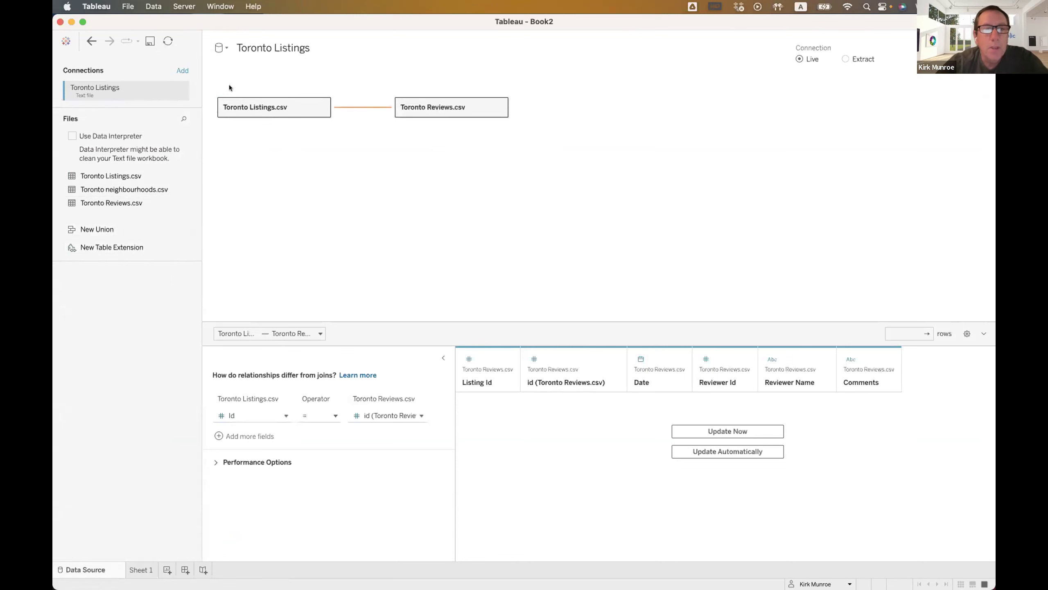
pyautogui.click(86, 37)
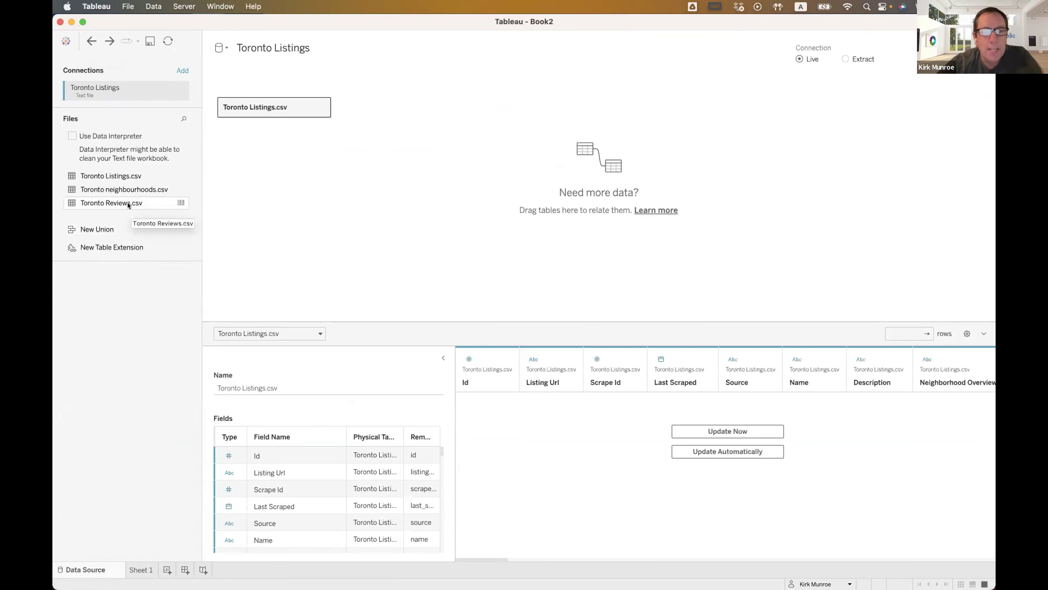
pyautogui.moveTo(183, 192); pyautogui.dragTo(444, 105)
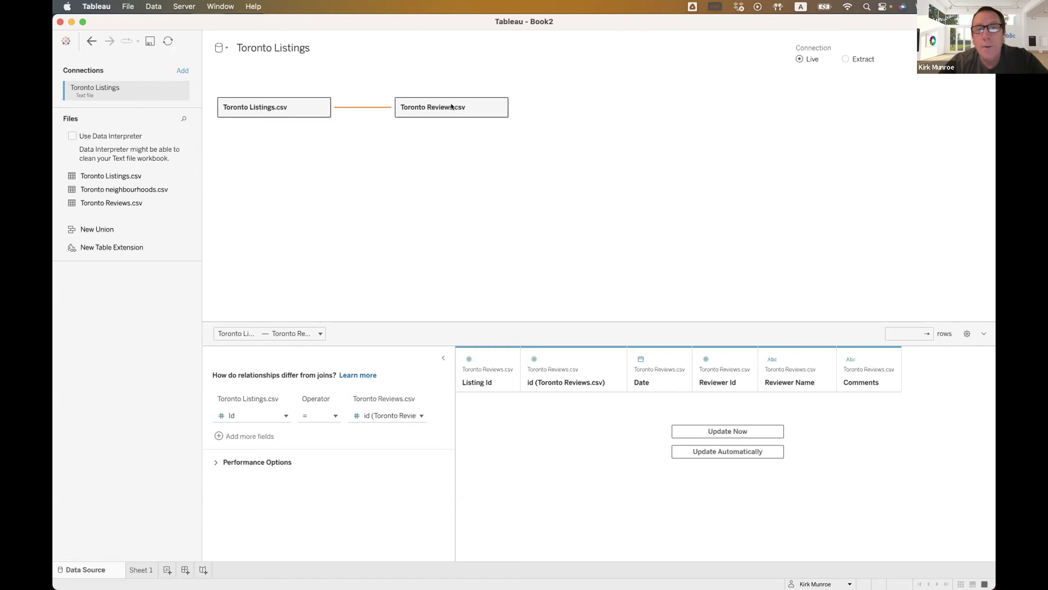
# On Sheet 1, plot the record count of Toronto Reviews.csv, list its review id values in rows, and undo both
pyautogui.click(140, 569)
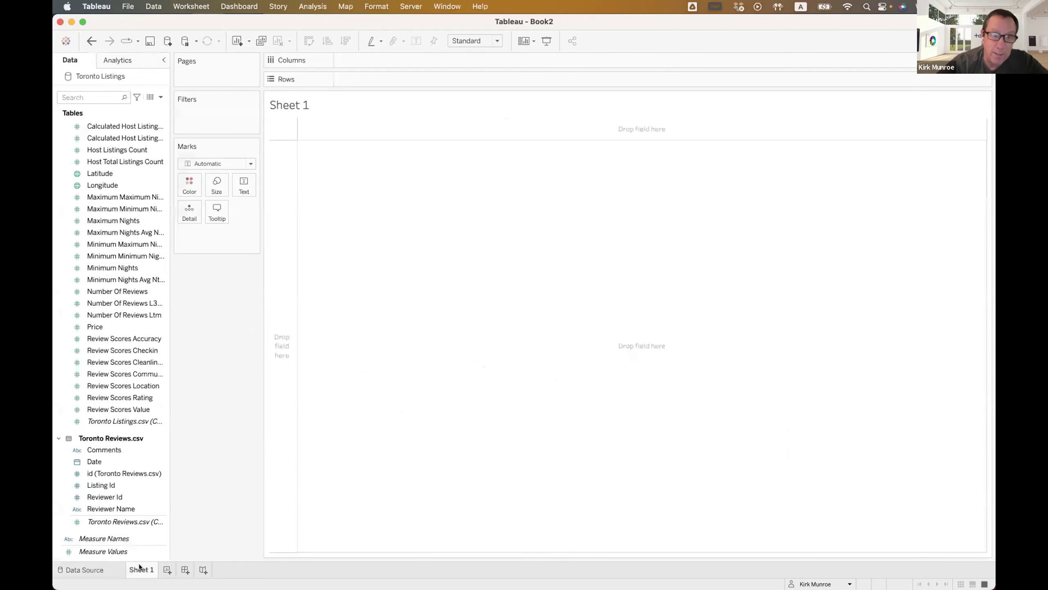
pyautogui.scroll(15, 64, 172)
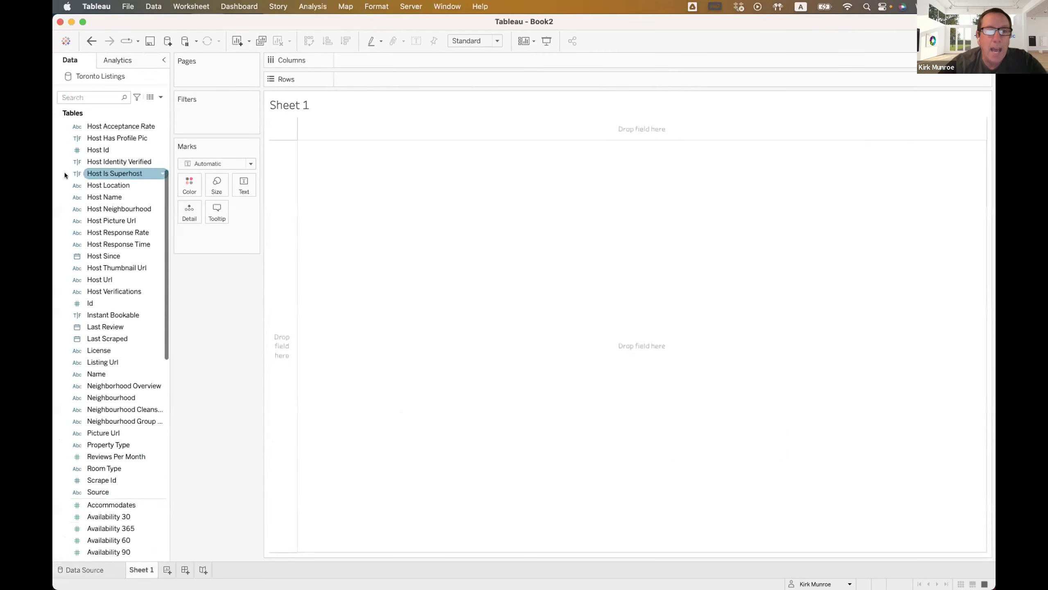
pyautogui.click(58, 127)
pyautogui.click(95, 225)
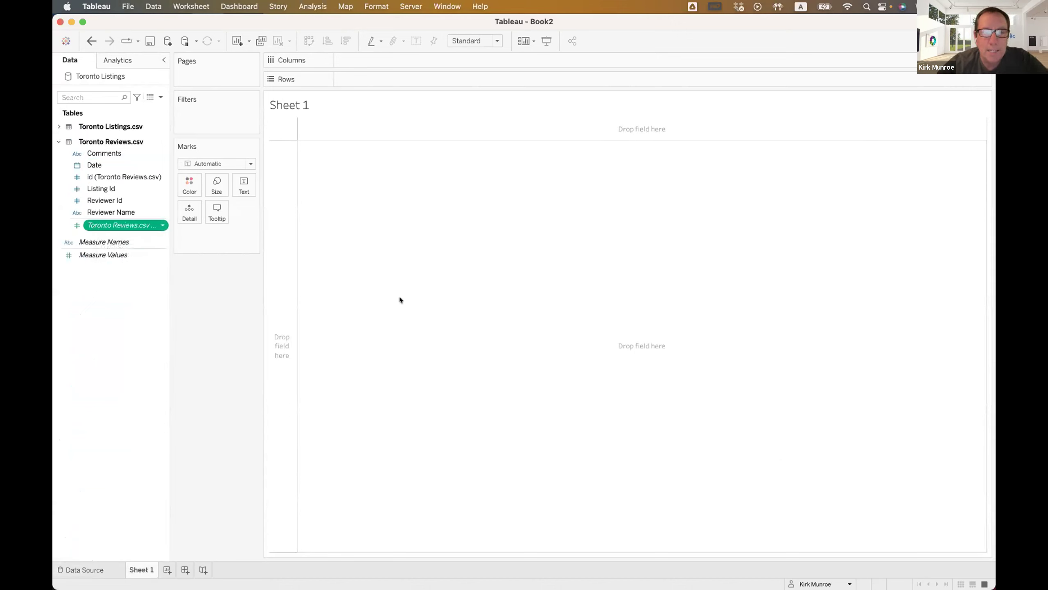
pyautogui.moveTo(400, 298); pyautogui.dragTo(400, 298)
pyautogui.moveTo(333, 269)
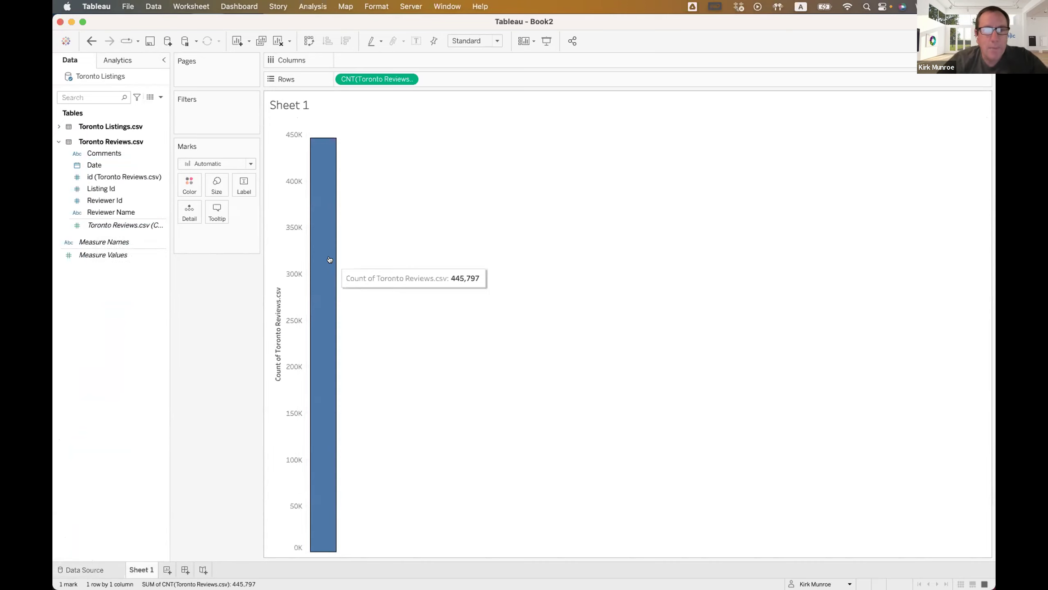
pyautogui.click(91, 41)
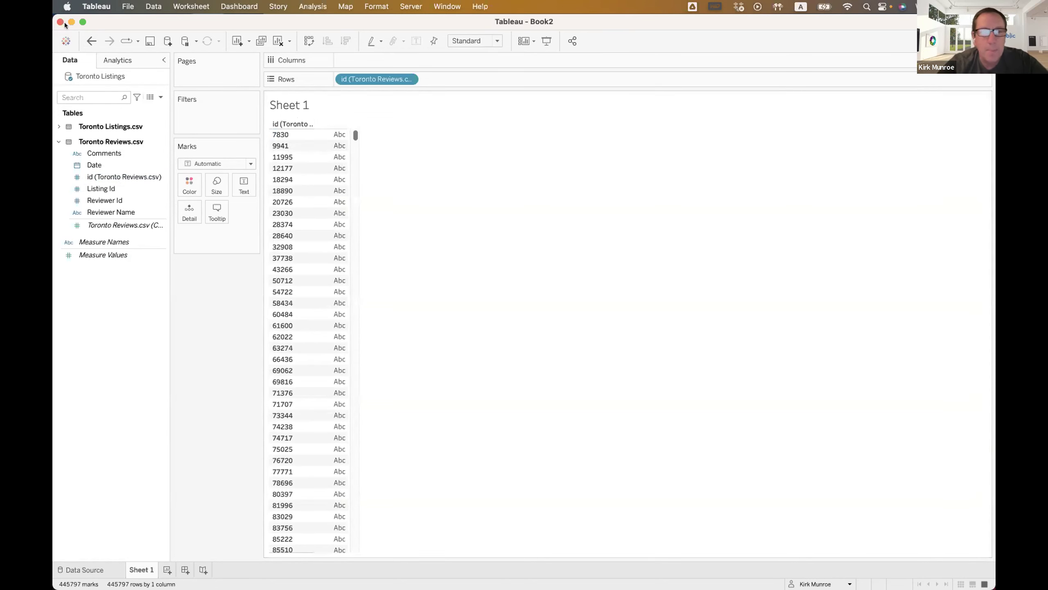
pyautogui.click(91, 41)
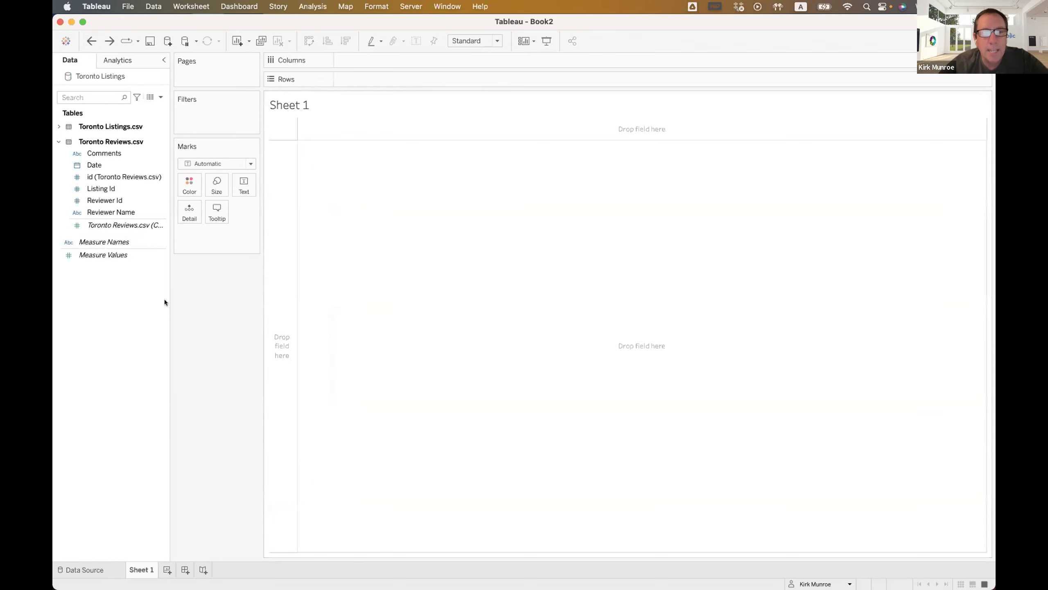
# Put the Toronto Reviews.csv Listing Id on Rows as Count (Distinct) to check the reviewed listings, and remove it from the view
pyautogui.doubleClick(129, 188)
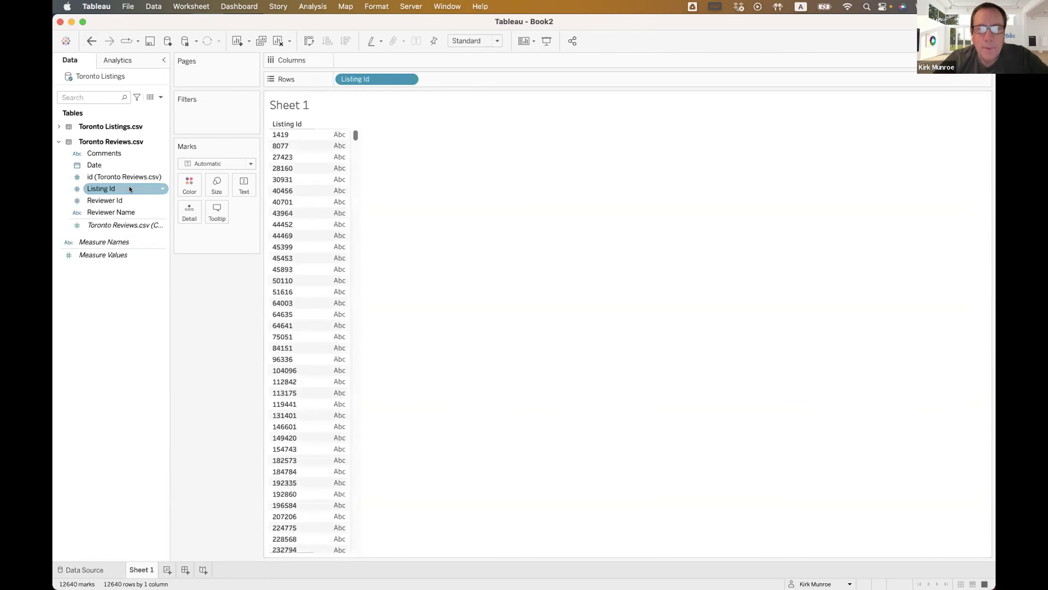
pyautogui.click(409, 79)
pyautogui.moveTo(395, 220)
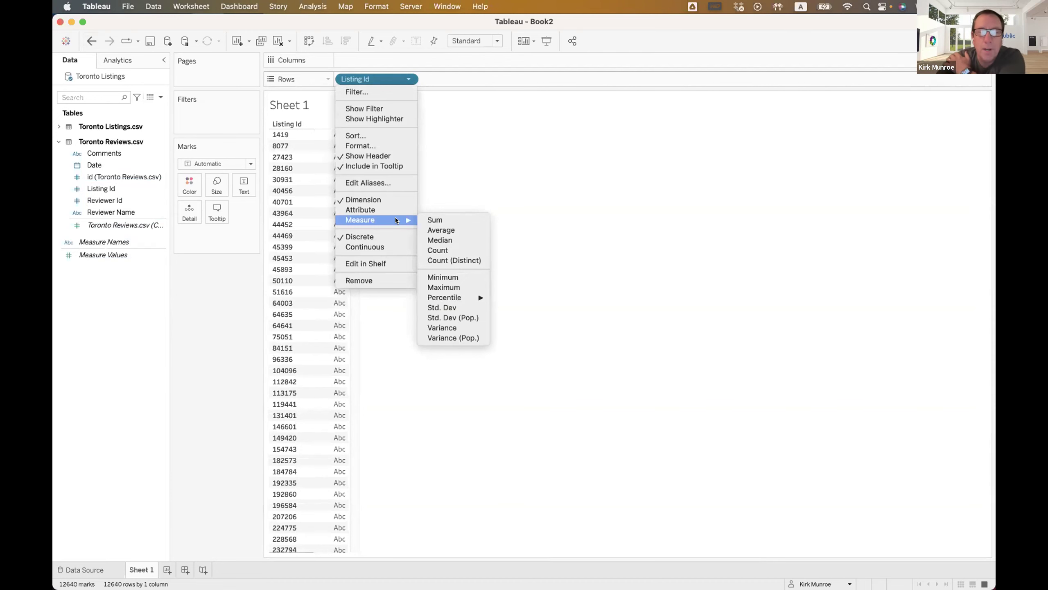
pyautogui.click(475, 258)
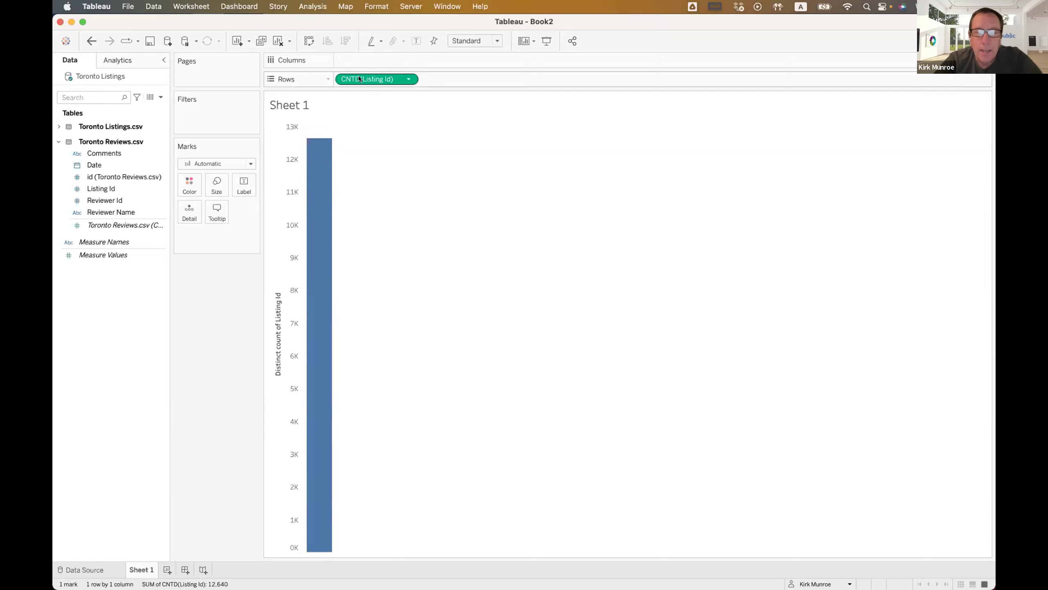
pyautogui.moveTo(359, 78); pyautogui.dragTo(198, 346)
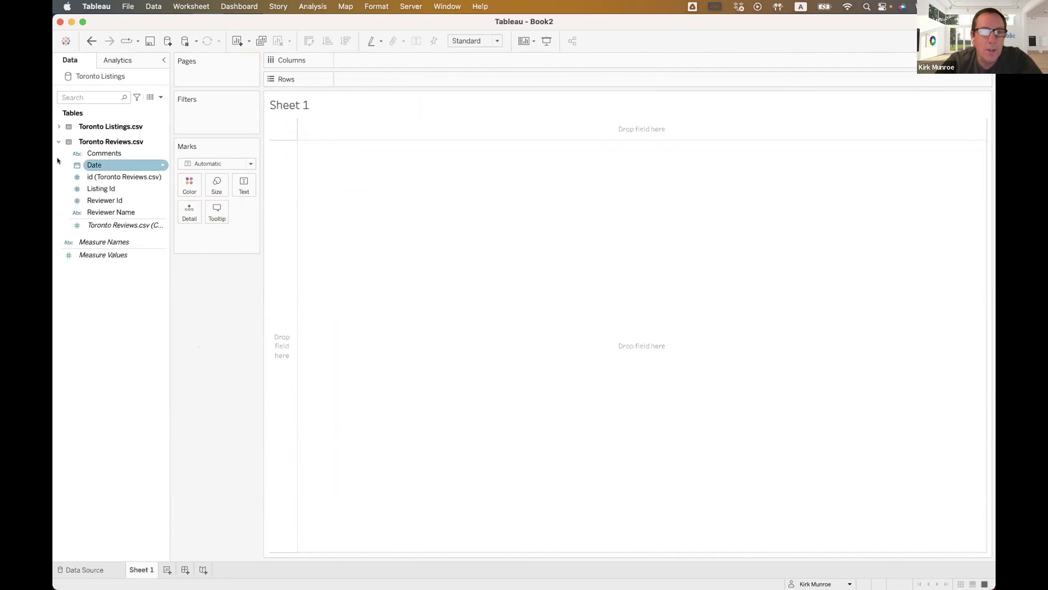
# Plot the distinct count of Toronto Listings.csv Id by year of Last Review, and clear the sheet
pyautogui.click(58, 142)
pyautogui.click(58, 126)
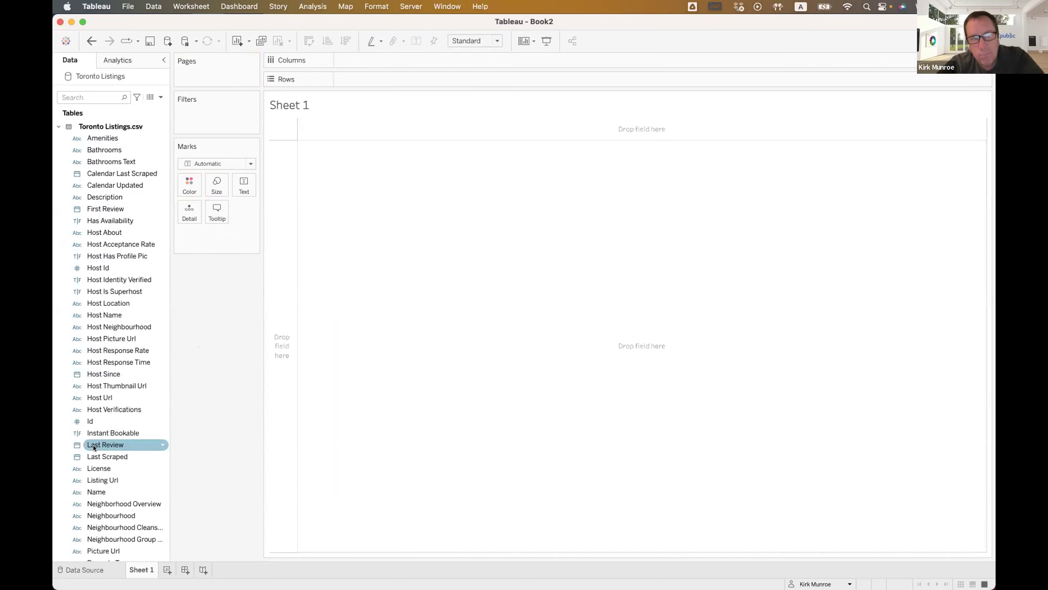
pyautogui.moveTo(94, 209); pyautogui.dragTo(101, 350)
pyautogui.moveTo(102, 447); pyautogui.dragTo(358, 59)
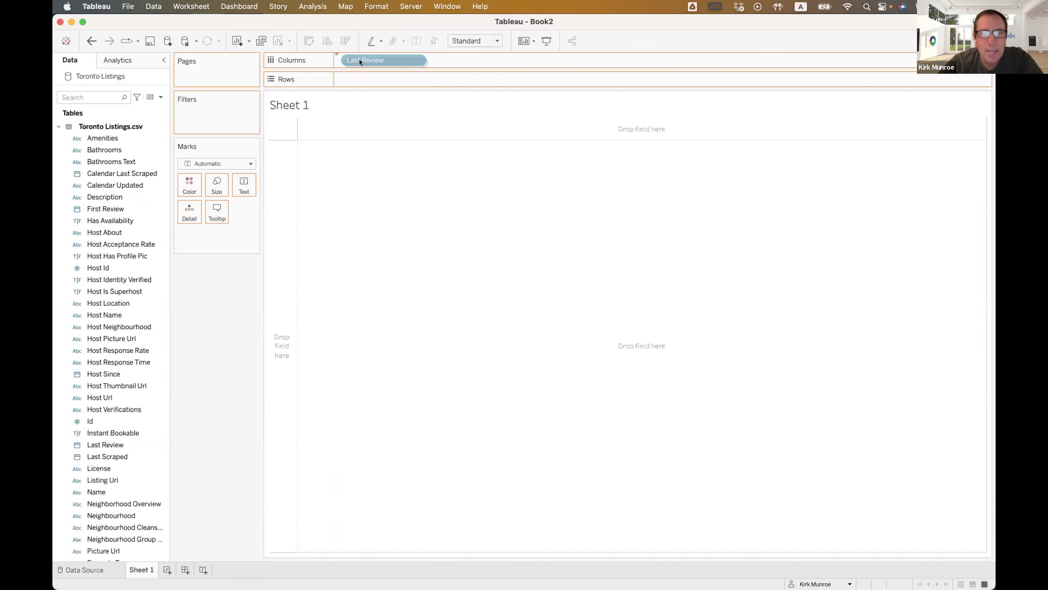
pyautogui.click(117, 286)
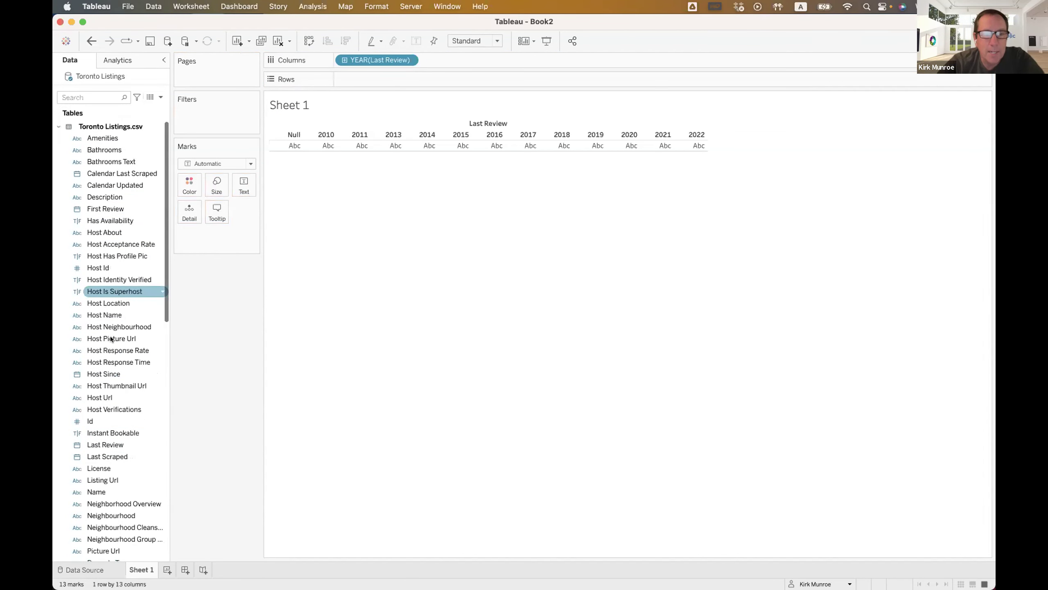
pyautogui.click(110, 424)
pyautogui.moveTo(91, 421); pyautogui.dragTo(358, 76)
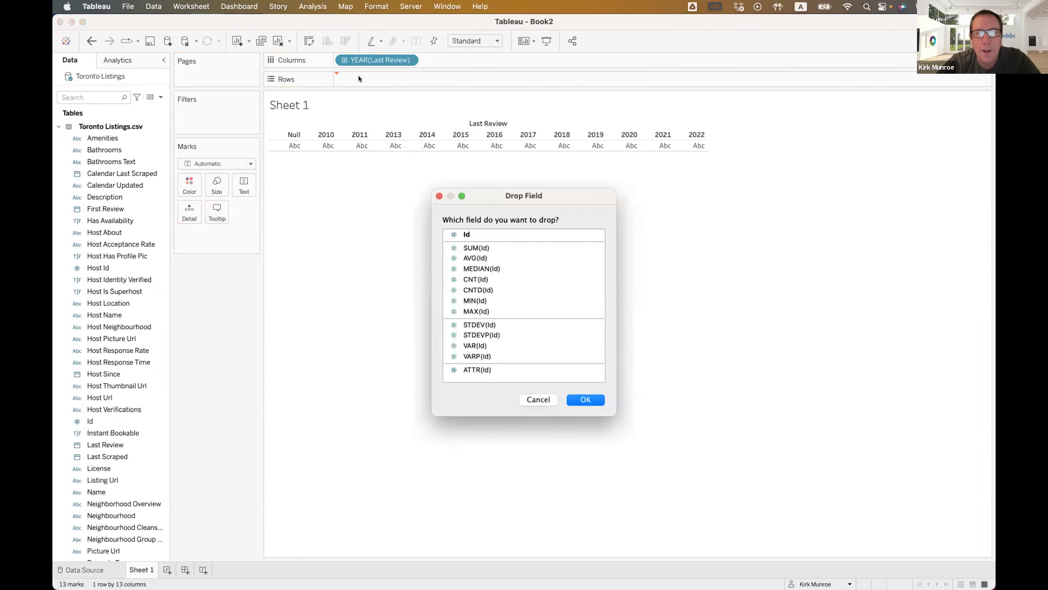
pyautogui.click(486, 290)
pyautogui.click(588, 399)
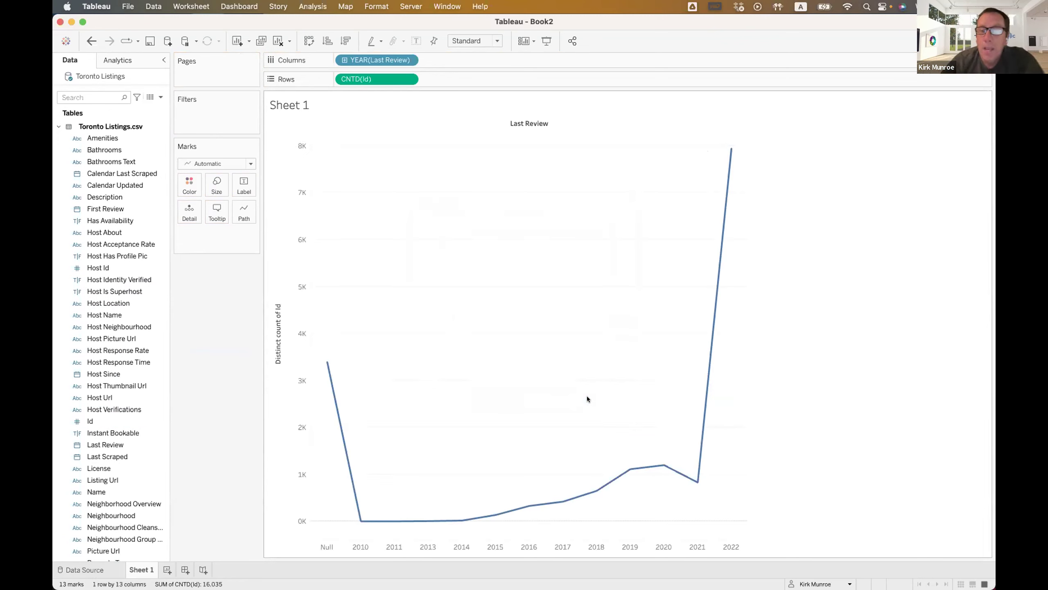
pyautogui.moveTo(322, 362)
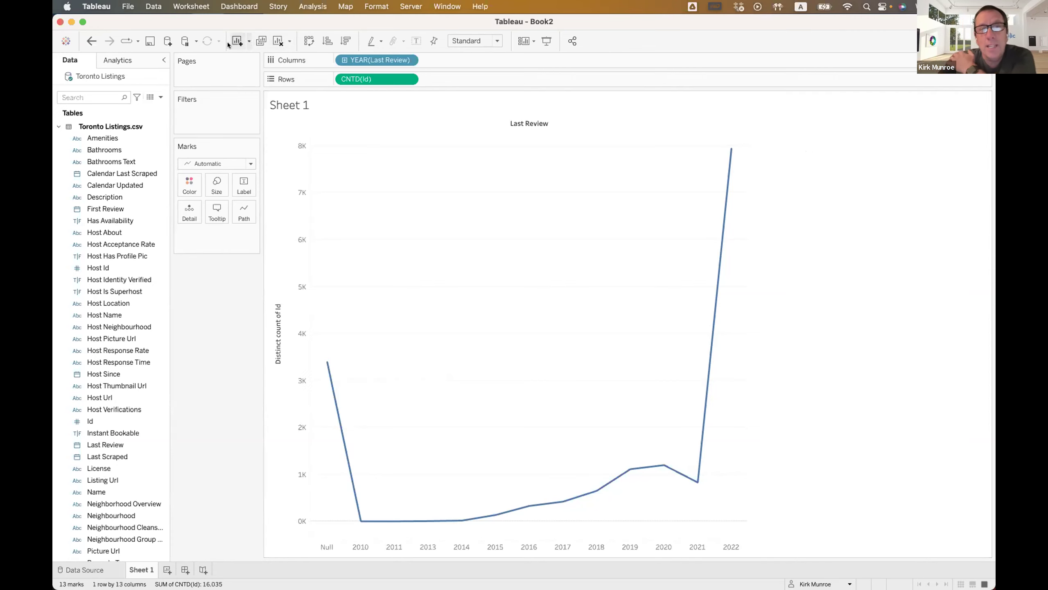
pyautogui.click(275, 41)
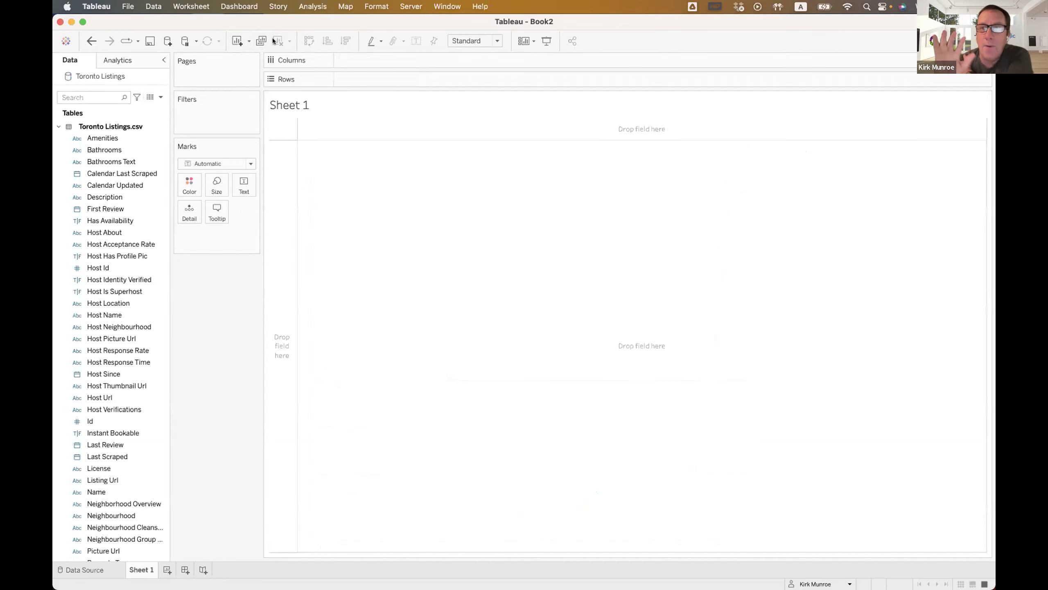
# In the data source, change the relationship to match Toronto Listings.csv Id with Toronto Reviews.csv Listing Id
pyautogui.click(91, 570)
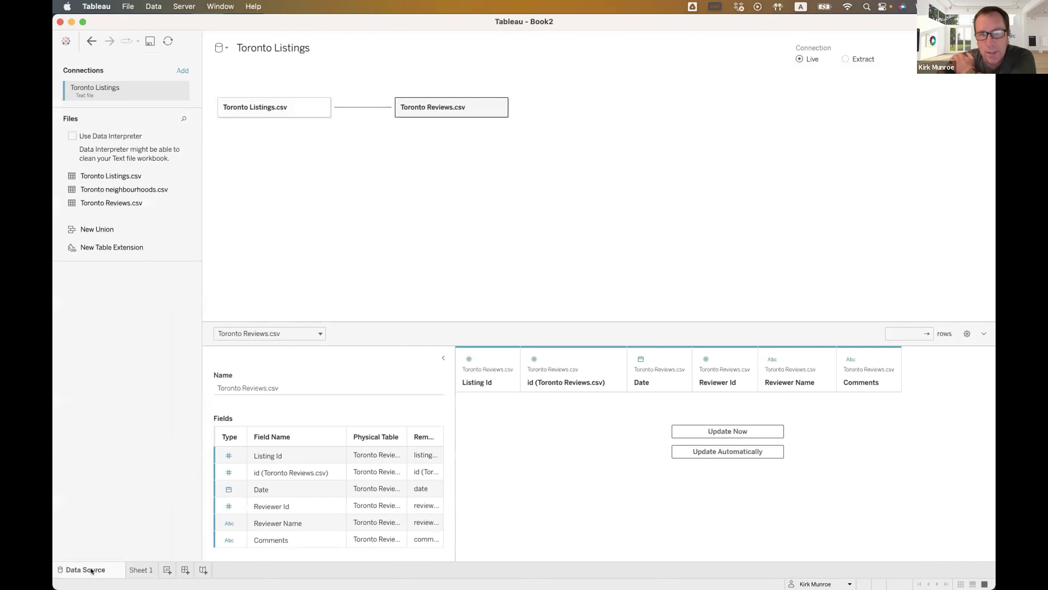
pyautogui.click(360, 107)
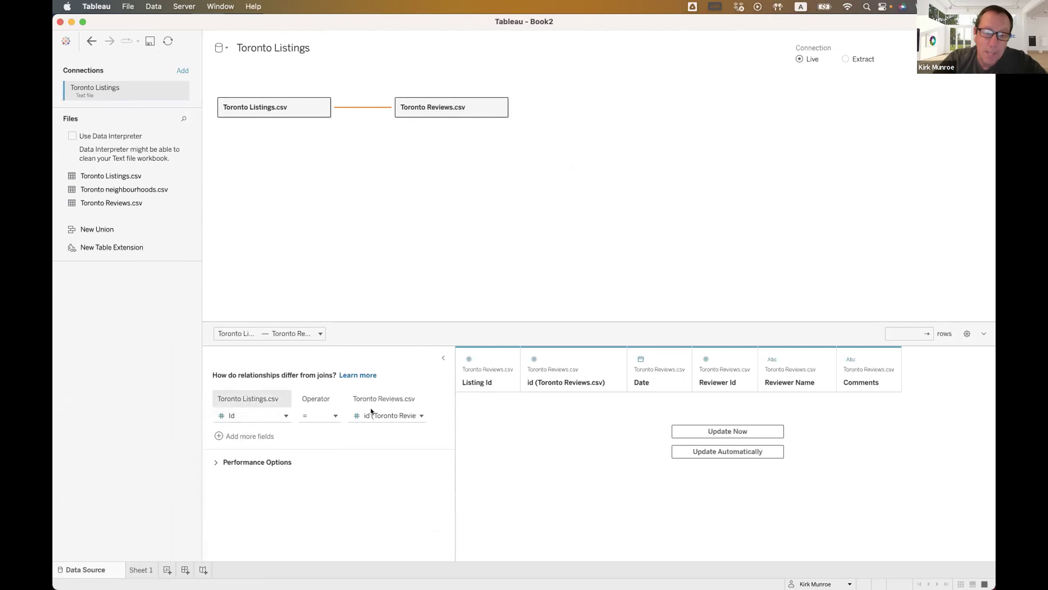
pyautogui.click(399, 413)
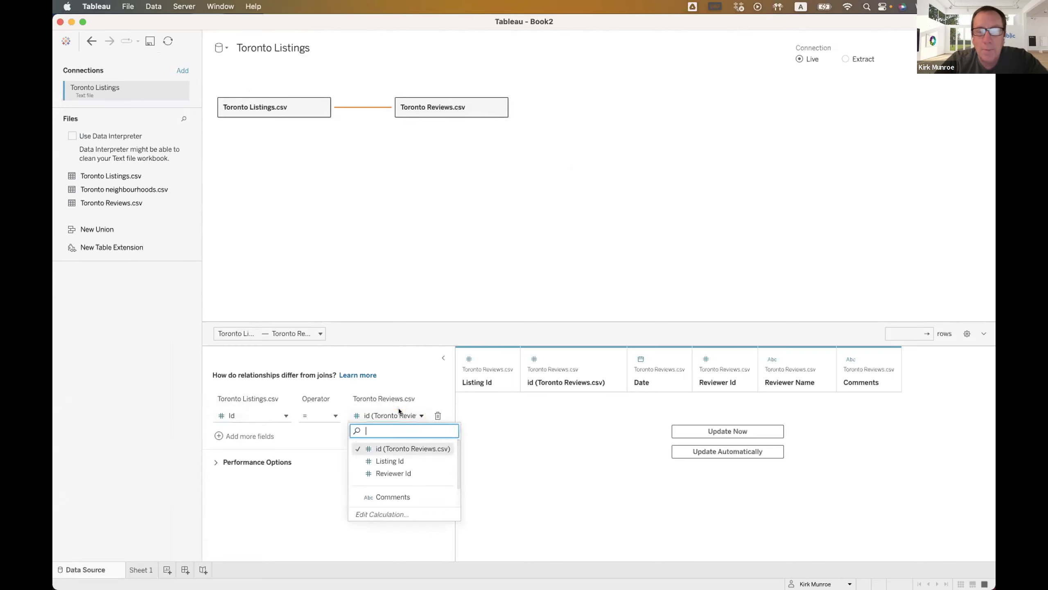
pyautogui.click(386, 460)
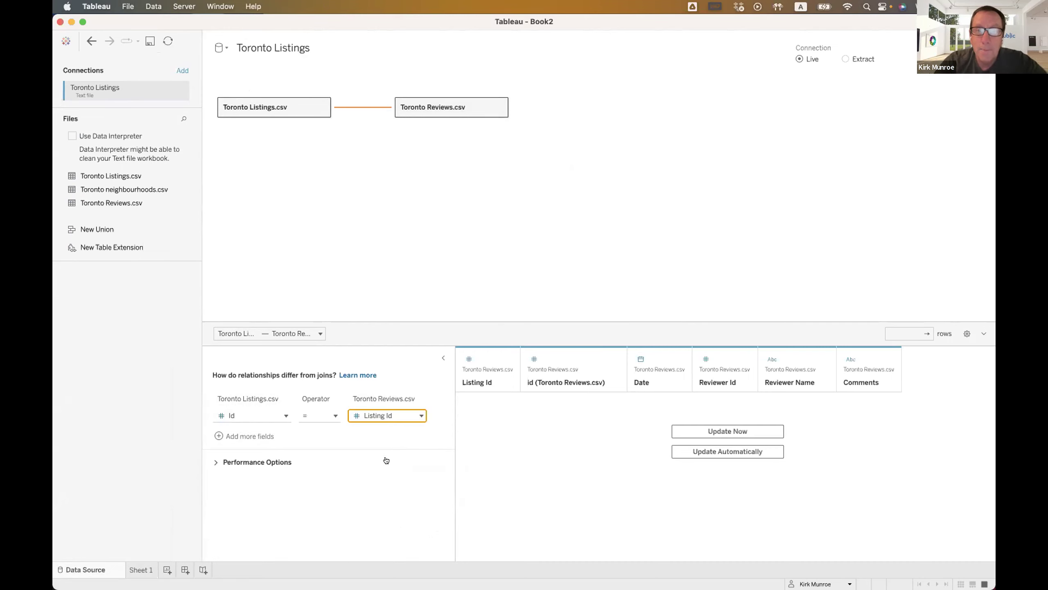
# On Sheet 1, list the Toronto Listings.csv Id values in rows
pyautogui.click(140, 570)
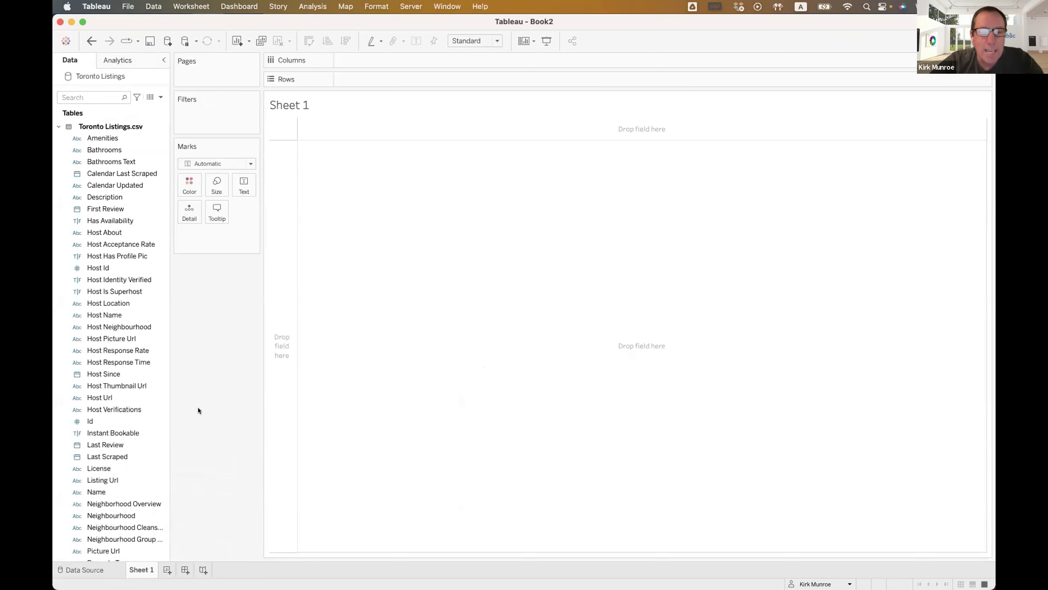
pyautogui.moveTo(85, 420); pyautogui.dragTo(346, 78)
pyautogui.scroll(-15, 127, 219)
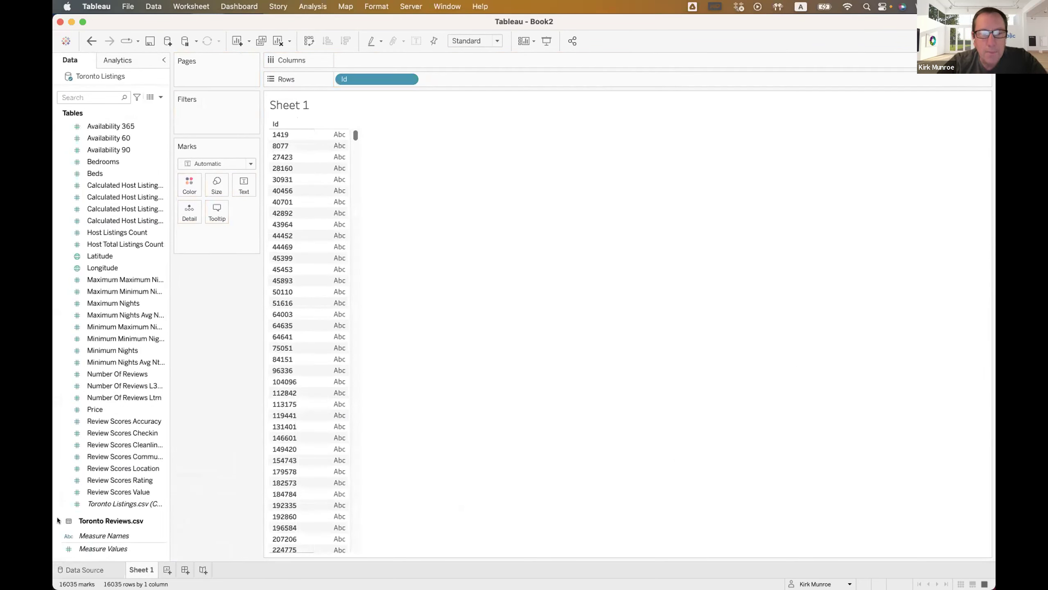
pyautogui.scroll(15, 66, 182)
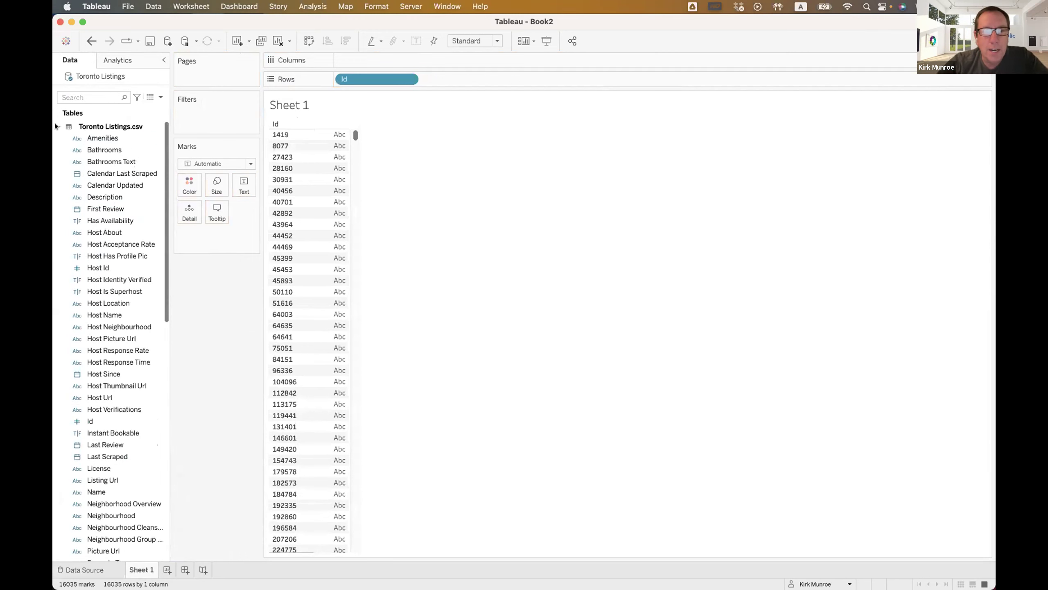
# Show the Toronto Reviews.csv record count for each listing Id, sorted in descending order
pyautogui.click(58, 126)
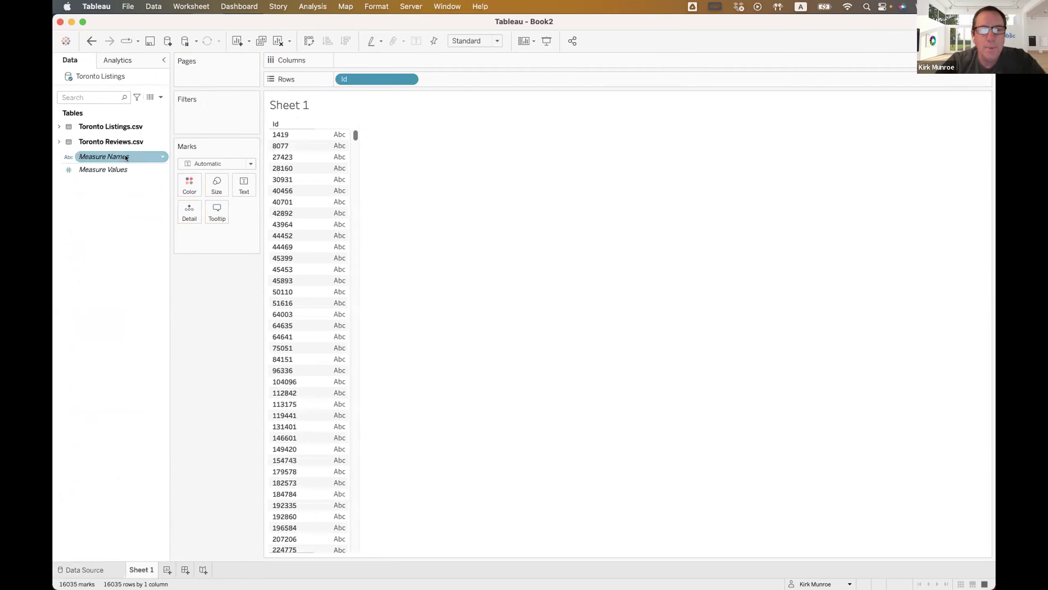
pyautogui.click(148, 158)
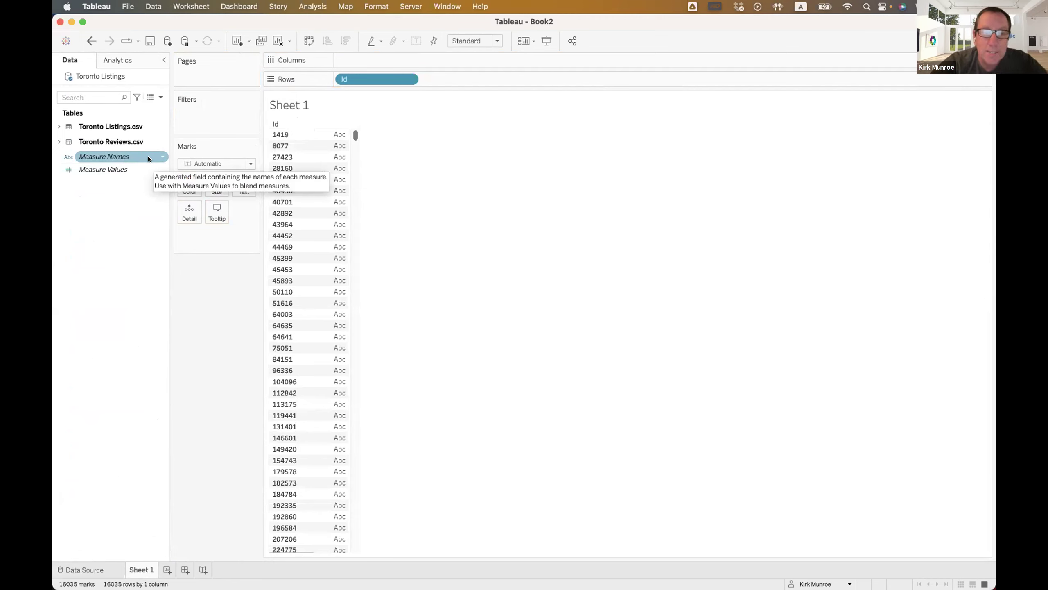
pyautogui.click(57, 141)
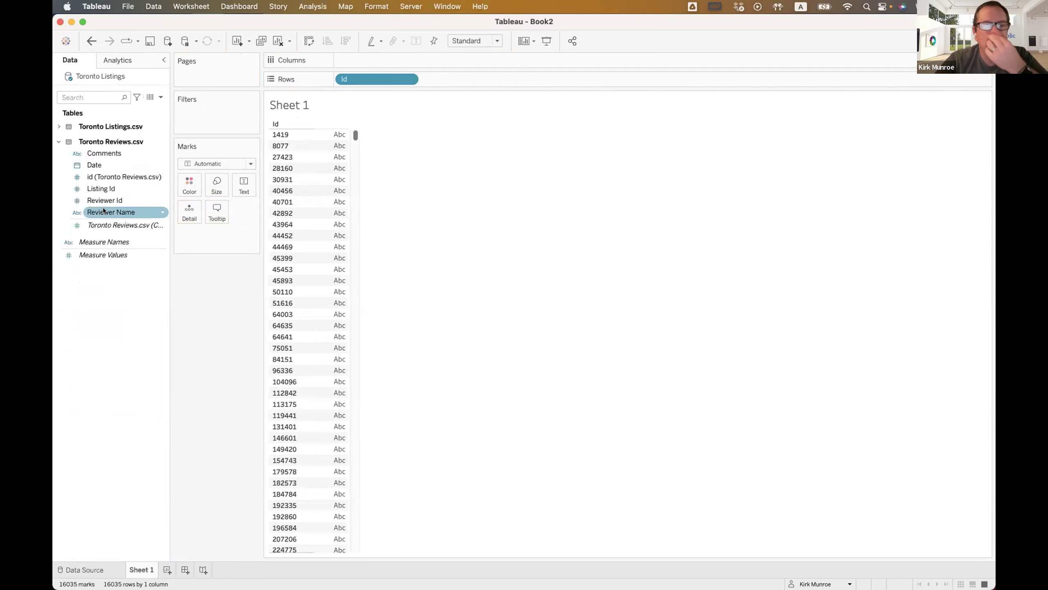
pyautogui.click(103, 225)
pyautogui.moveTo(103, 225); pyautogui.dragTo(337, 212)
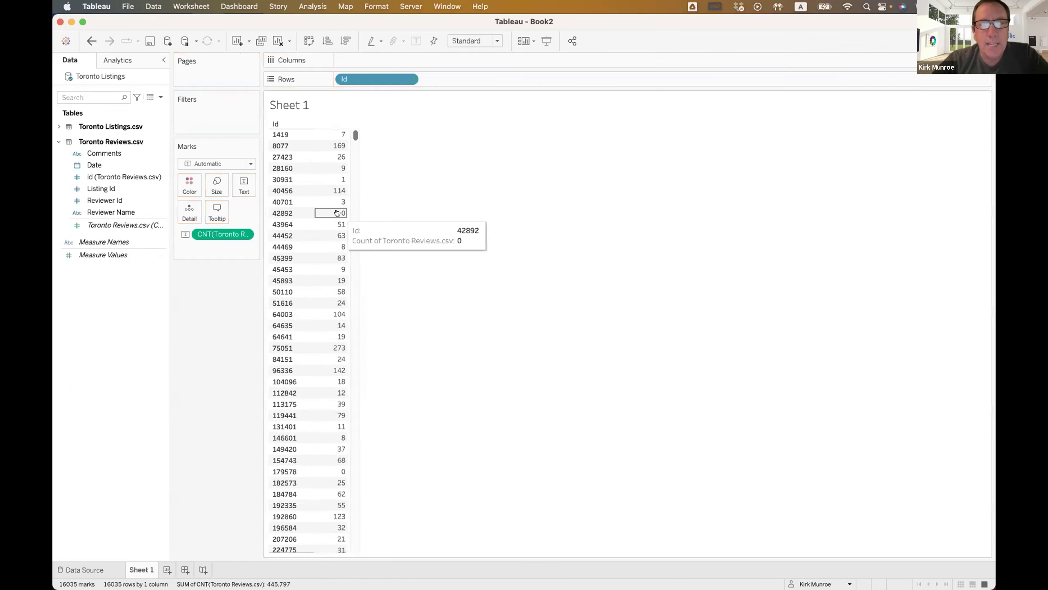
pyautogui.click(343, 41)
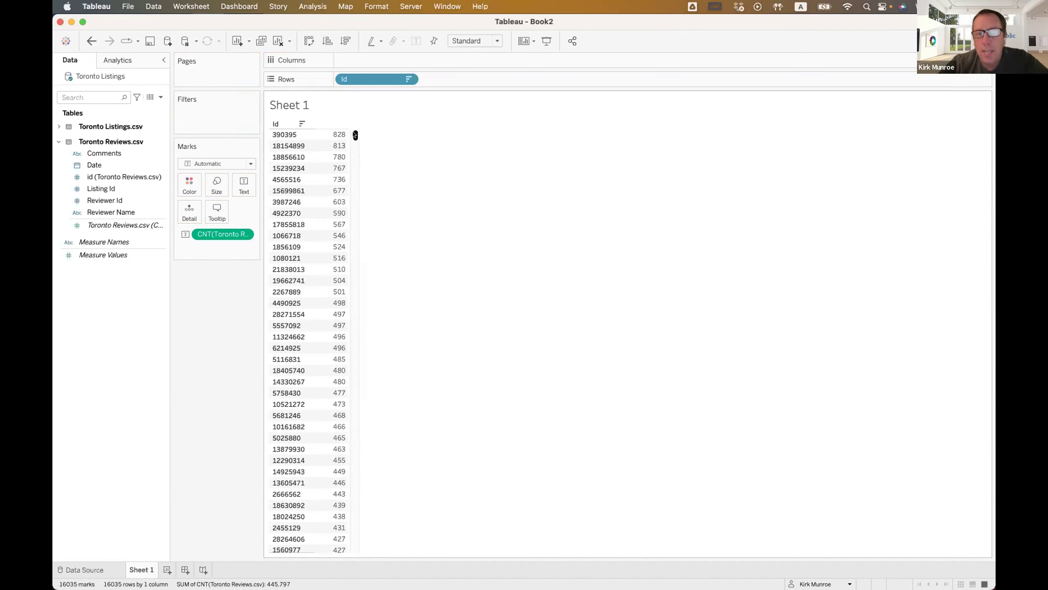
# Examine the review counts from the most to the least reviewed listings, and clear the sheet
pyautogui.moveTo(355, 136); pyautogui.dragTo(350, 554)
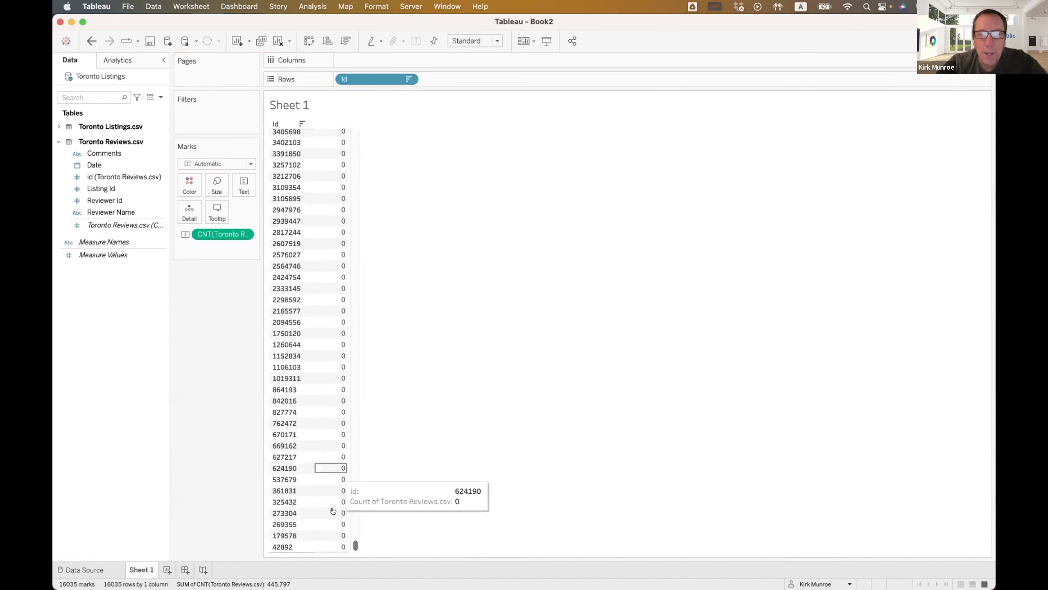
pyautogui.scroll(5, 332, 161)
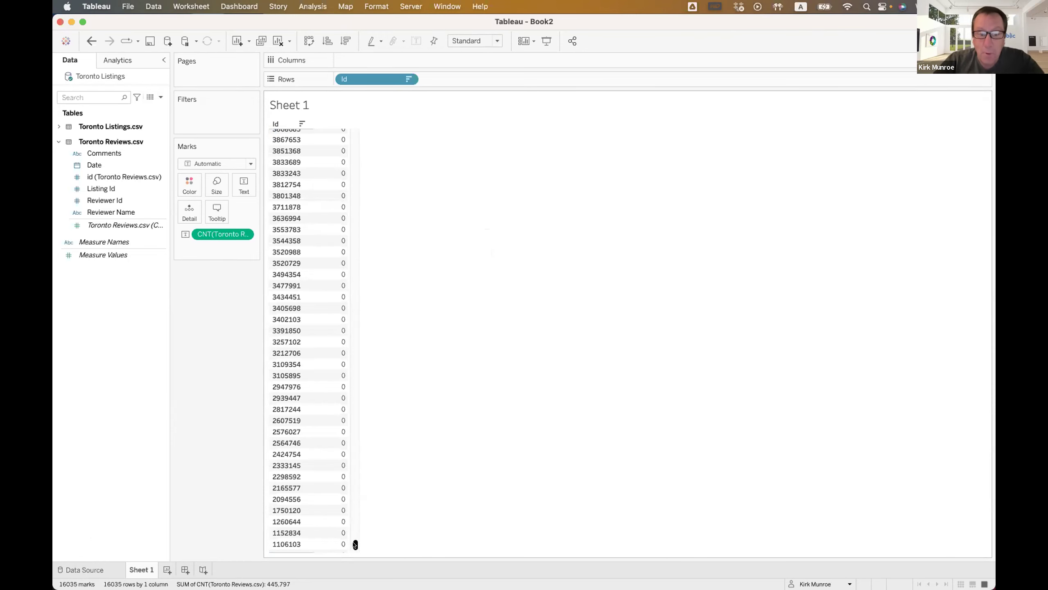
pyautogui.moveTo(355, 545); pyautogui.dragTo(355, 115)
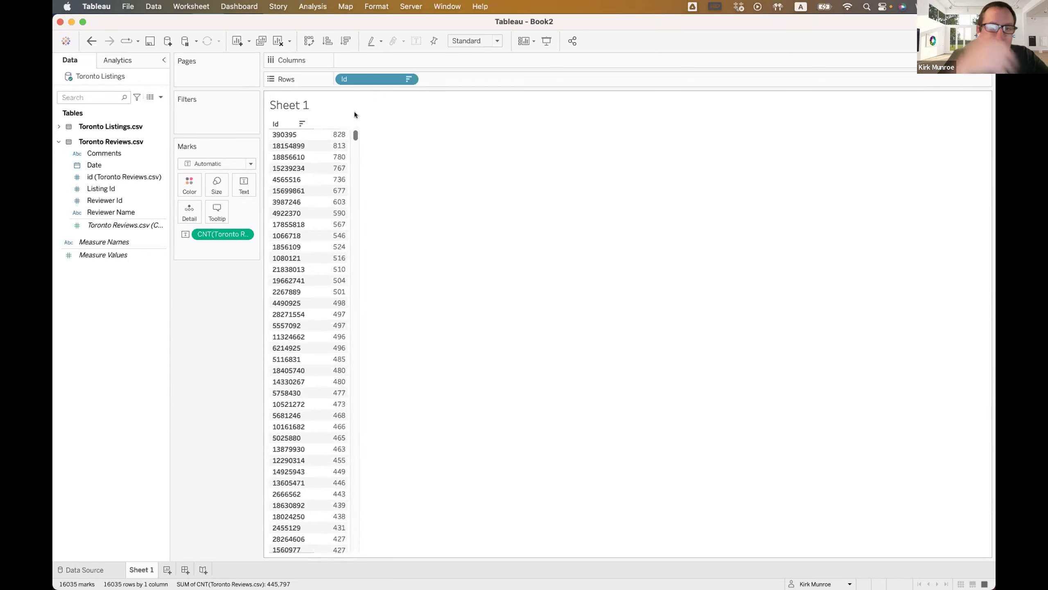
pyautogui.moveTo(351, 140); pyautogui.dragTo(350, 550)
pyautogui.scroll(20, 349, 550)
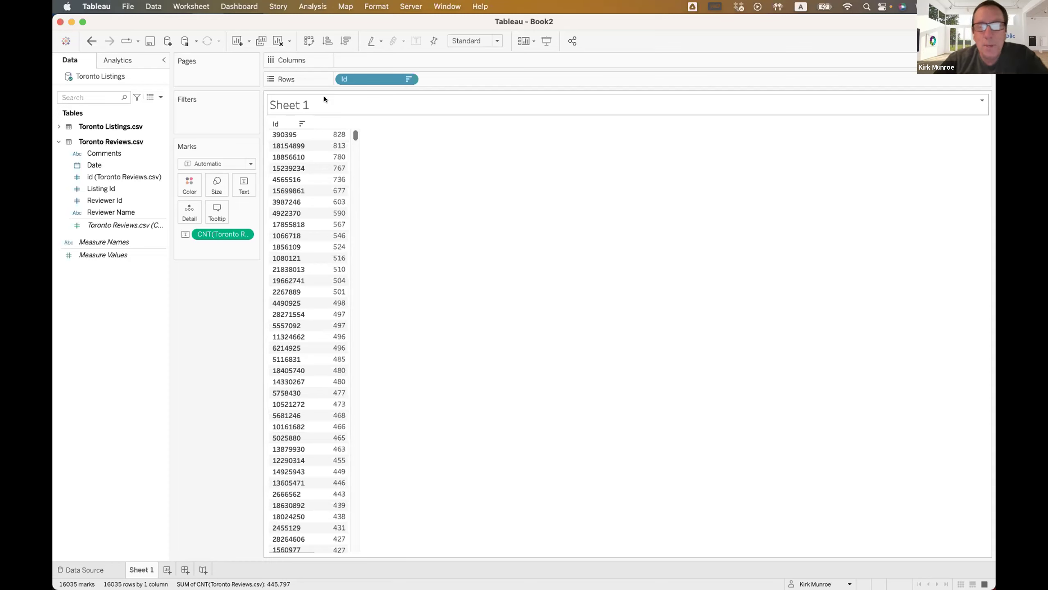
pyautogui.click(278, 41)
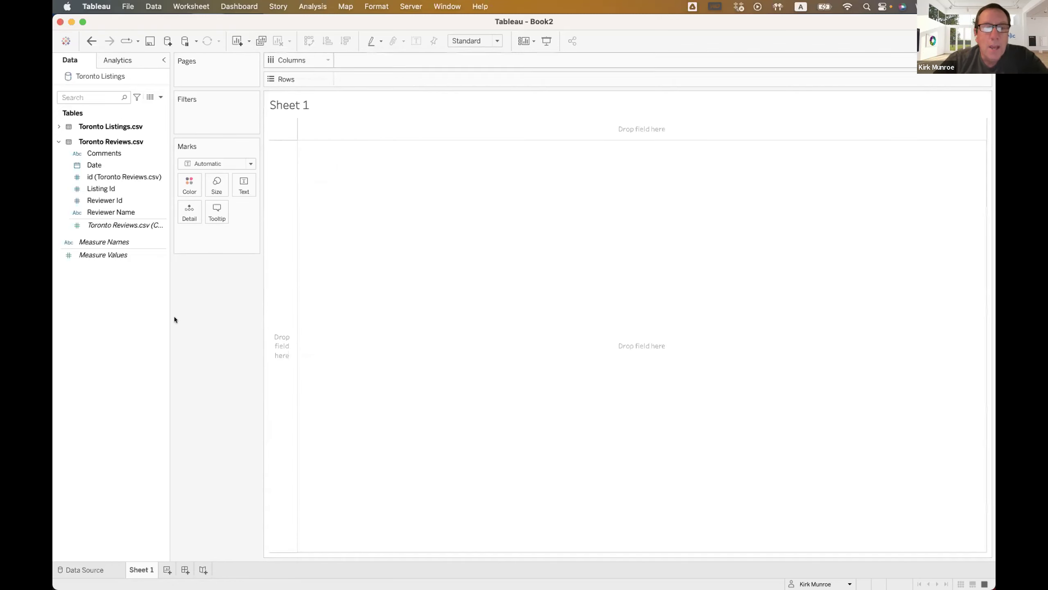
# Remove the related Toronto Reviews.csv table from the data source and open the physical layer of Toronto Listings.csv
pyautogui.click(97, 570)
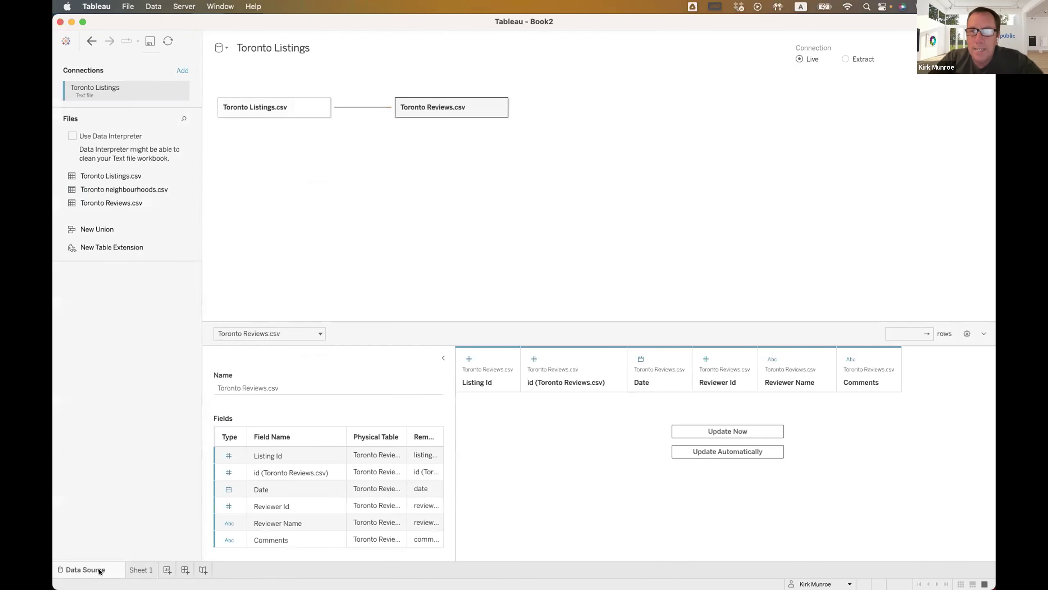
pyautogui.moveTo(155, 330); pyautogui.dragTo(66, 396)
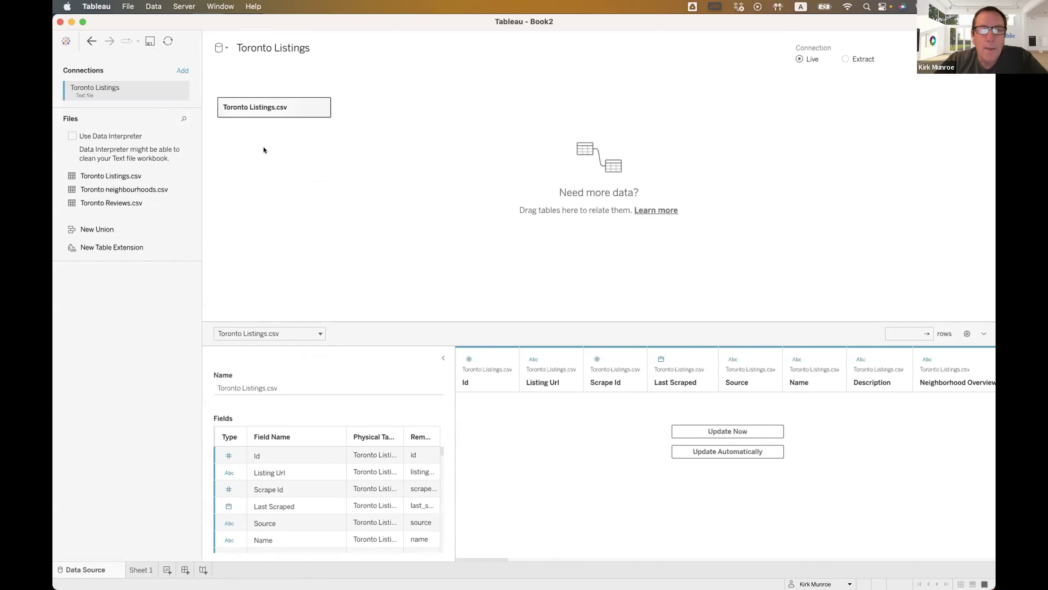
pyautogui.click(321, 108)
pyautogui.click(333, 117)
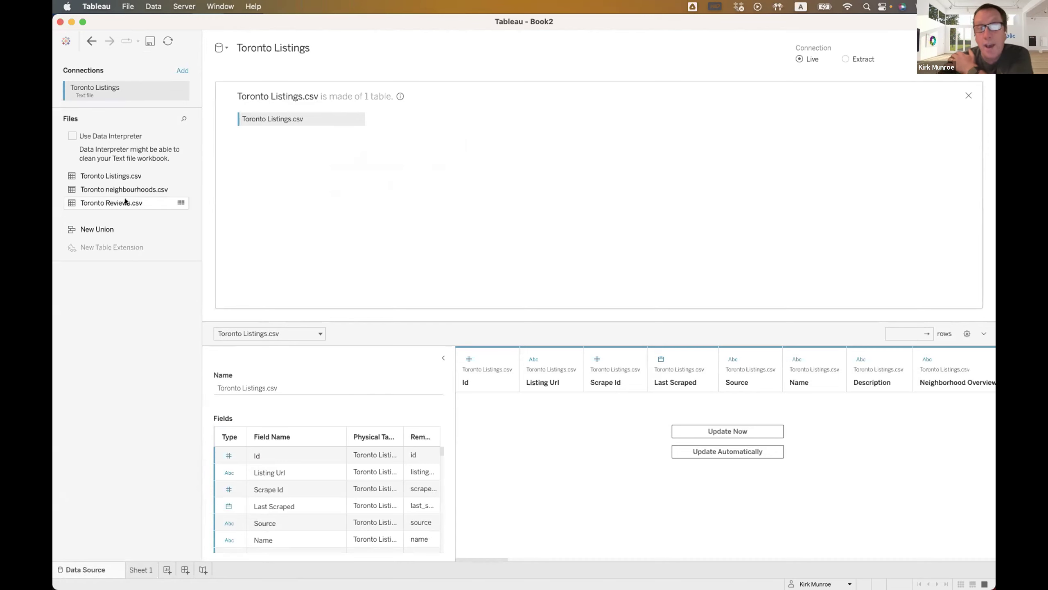
# Inner join Toronto Reviews.csv to Toronto Listings.csv on Id = Listing Id, and return to the relationship canvas
pyautogui.moveTo(121, 203); pyautogui.dragTo(461, 138)
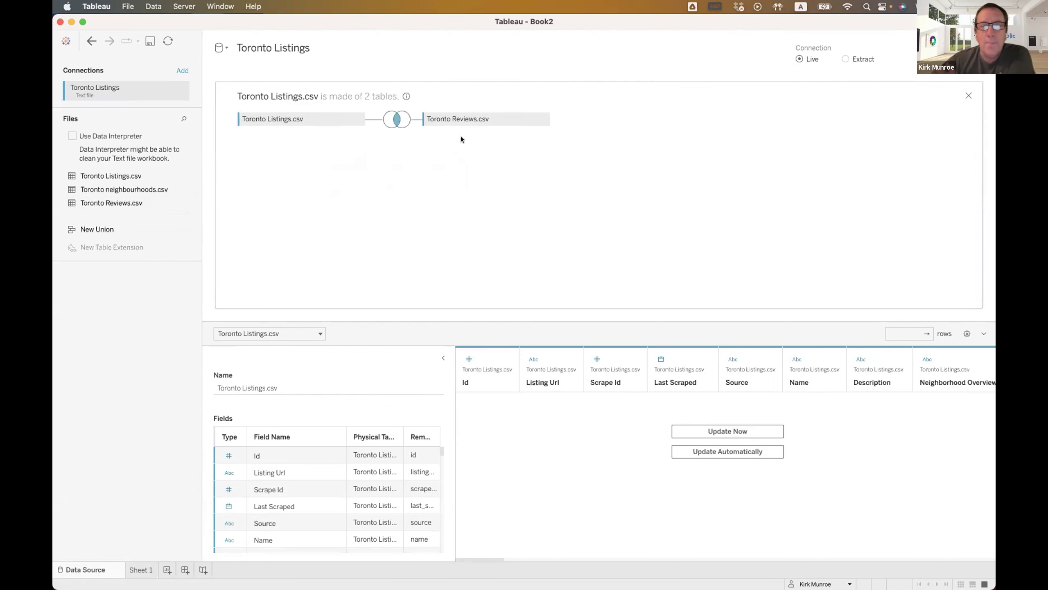
pyautogui.click(397, 120)
pyautogui.click(447, 197)
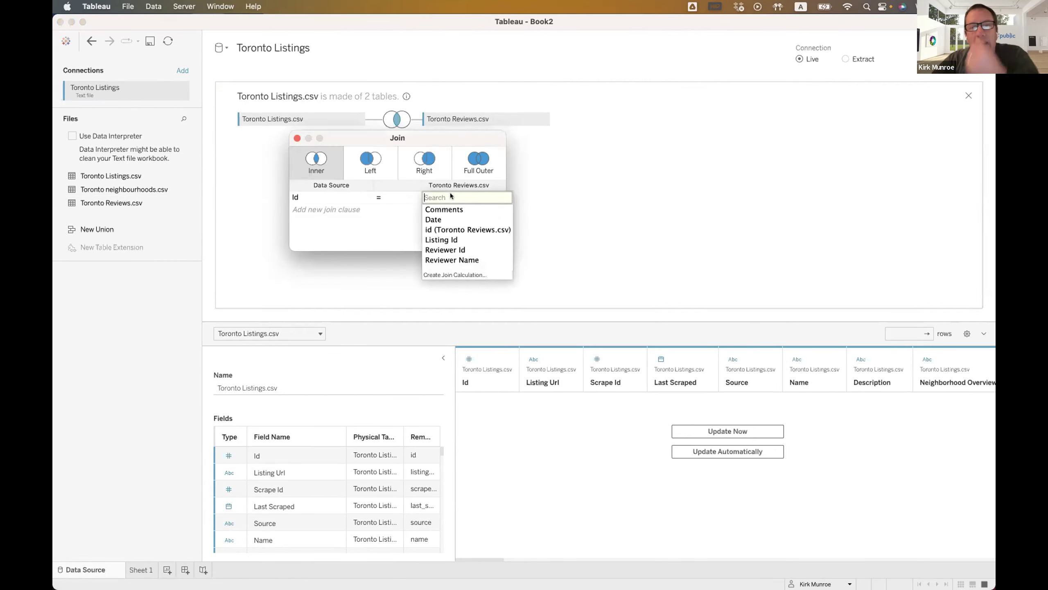
pyautogui.click(451, 239)
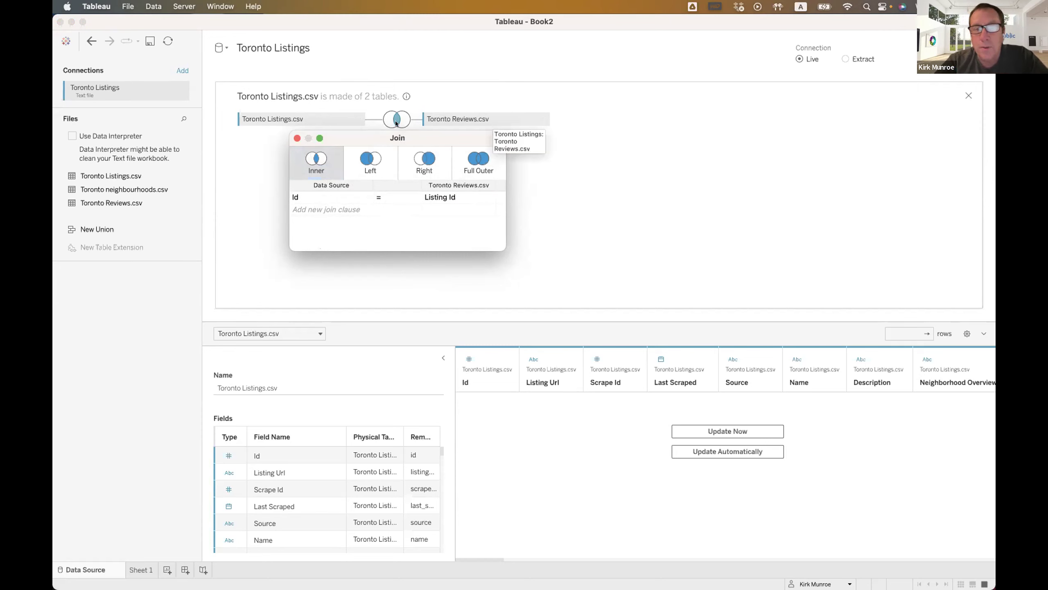
pyautogui.click(296, 138)
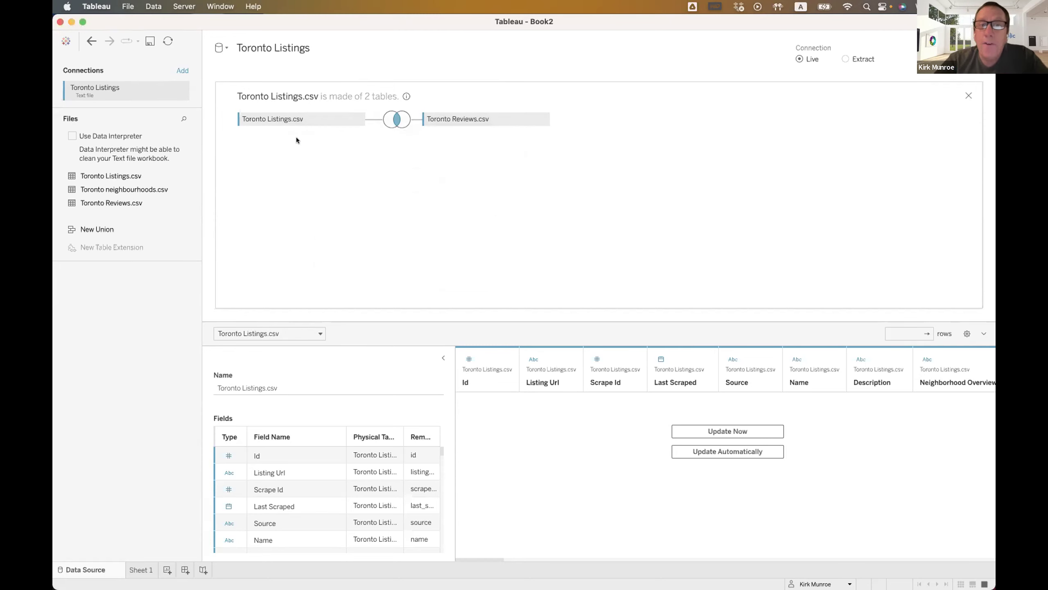
pyautogui.click(968, 96)
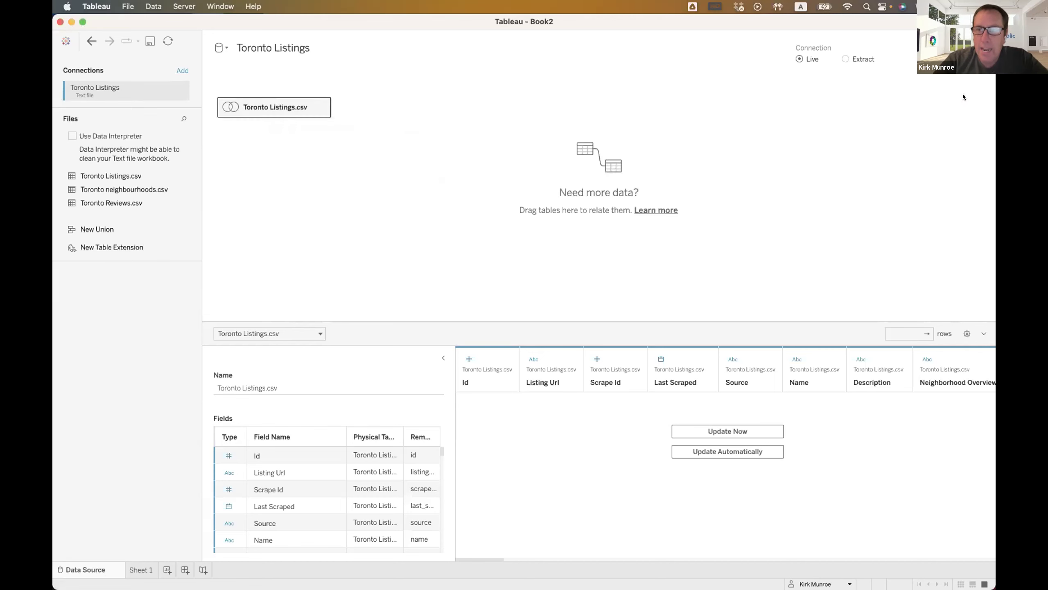
# On Sheet 1, list the joined table's Id values in rows and collapse the Toronto Listings.csv measures
pyautogui.click(143, 570)
pyautogui.moveTo(140, 570)
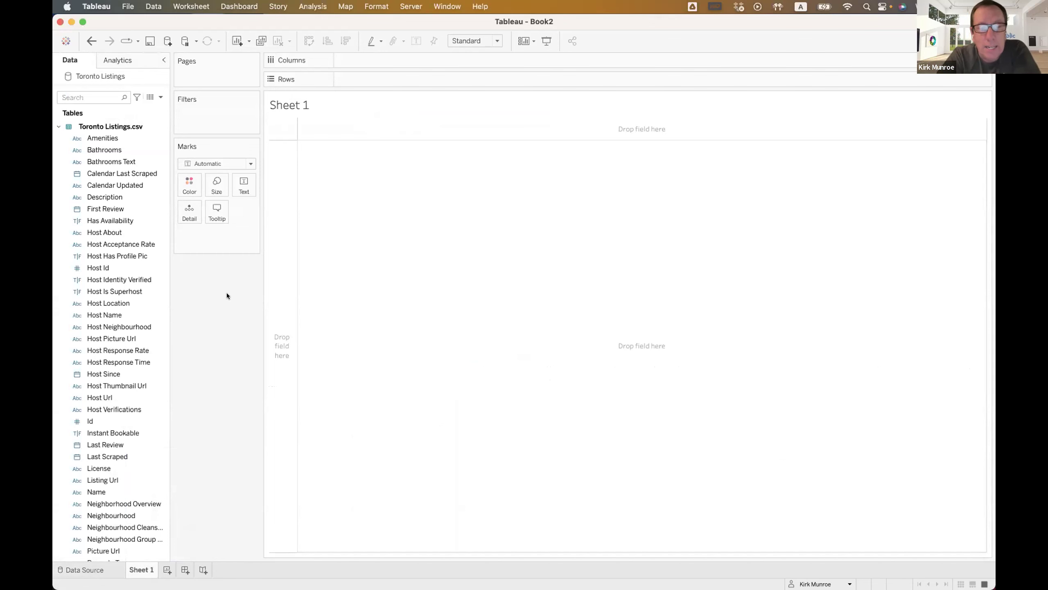
pyautogui.click(91, 419)
pyautogui.moveTo(91, 420); pyautogui.dragTo(352, 76)
pyautogui.scroll(-10, 129, 358)
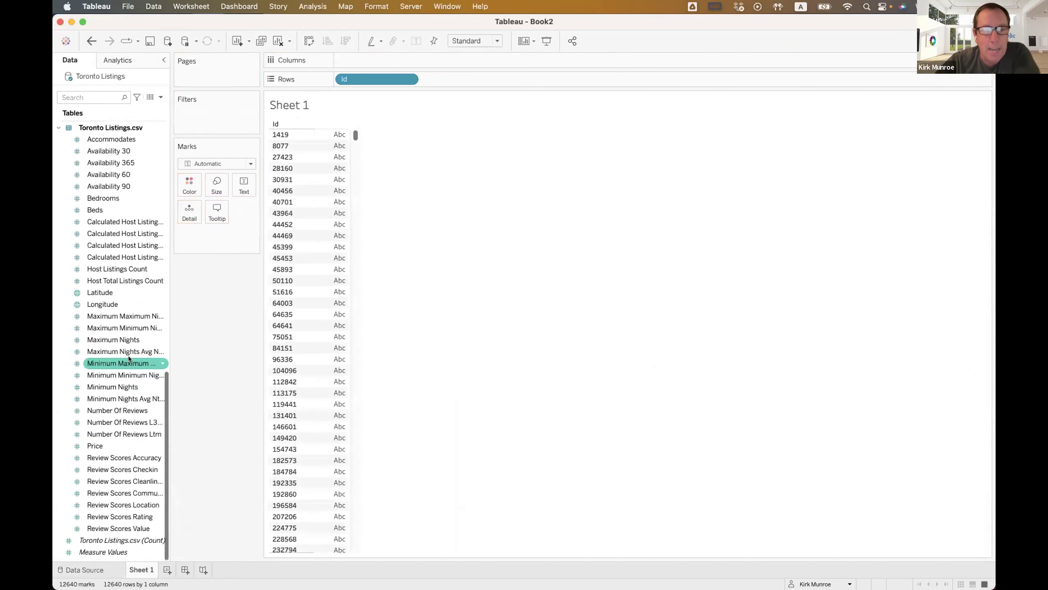
pyautogui.click(57, 125)
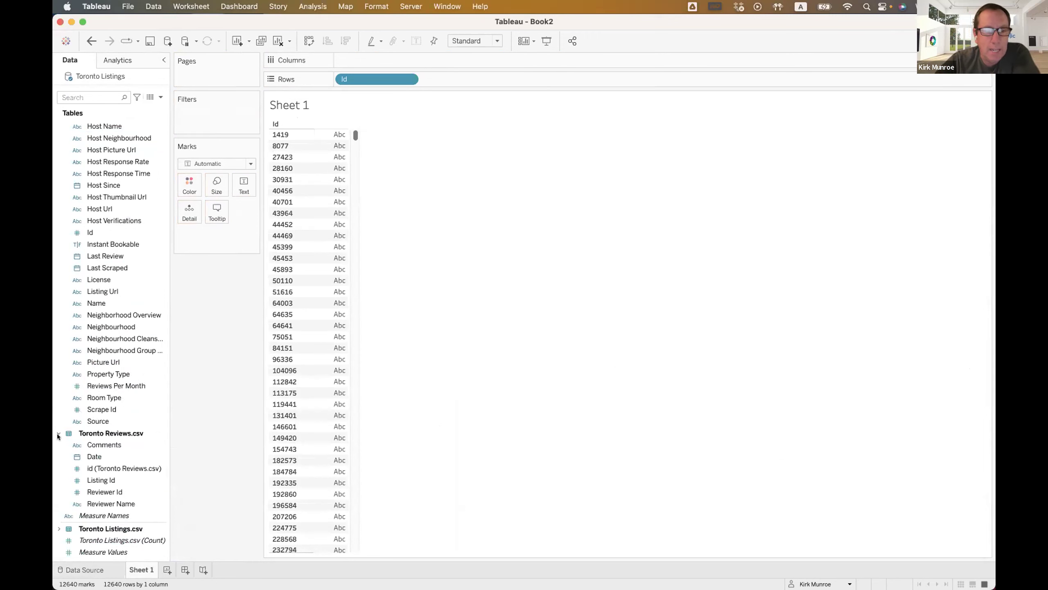
# Collapse the Toronto Listings.csv and Toronto Reviews.csv dimensions, and briefly check the Toronto Listings.csv measures
pyautogui.scroll(5, 56, 432)
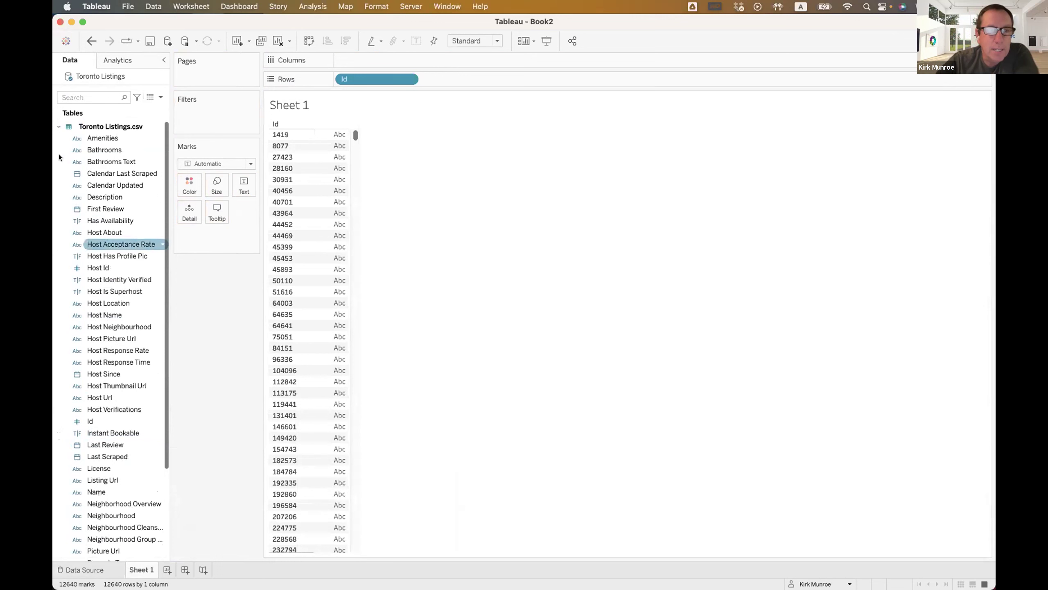
pyautogui.click(57, 126)
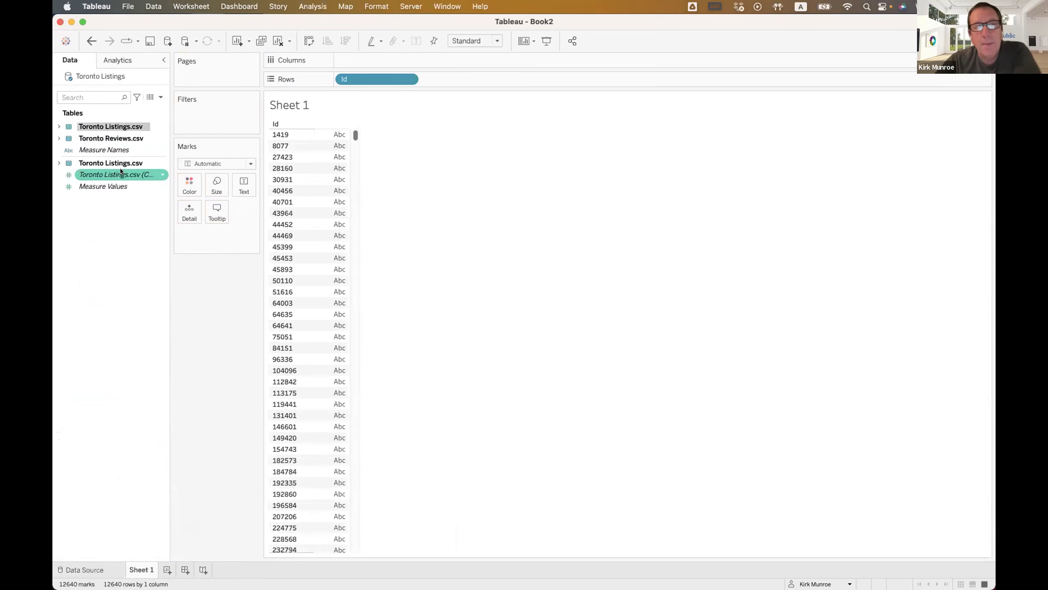
pyautogui.moveTo(121, 171)
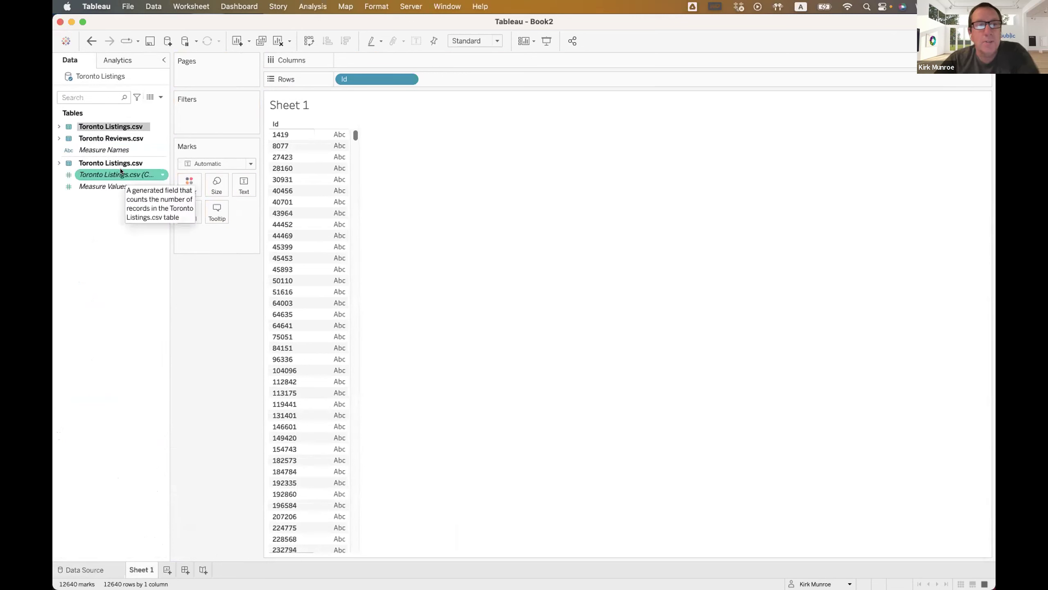
pyautogui.click(58, 162)
pyautogui.scroll(-1, 136, 269)
pyautogui.scroll(2, 136, 269)
pyautogui.click(59, 163)
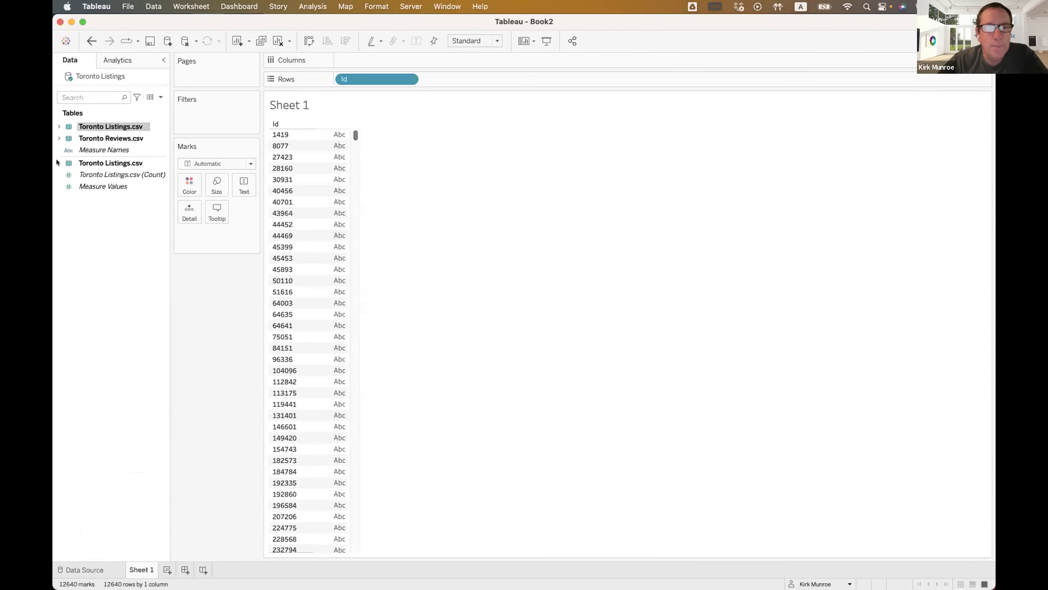
# Show the Toronto Listings.csv count for each Id, sorted in descending order, and check the lowest counts
pyautogui.click(87, 174)
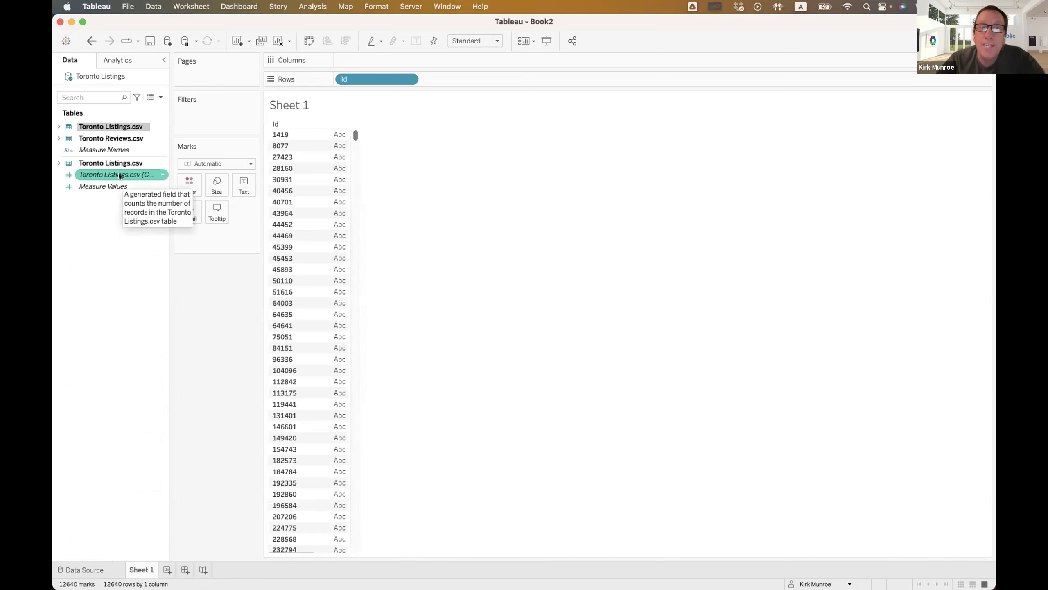
pyautogui.moveTo(200, 177); pyautogui.dragTo(338, 202)
pyautogui.scroll(-10, 345, 181)
pyautogui.scroll(10, 345, 182)
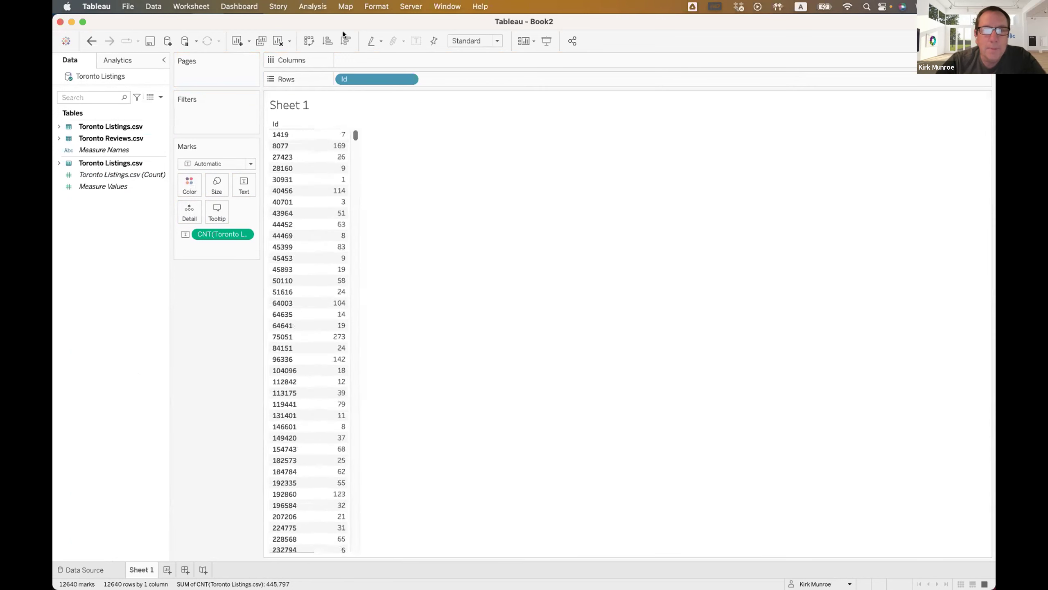
pyautogui.click(339, 40)
pyautogui.moveTo(356, 136); pyautogui.dragTo(354, 555)
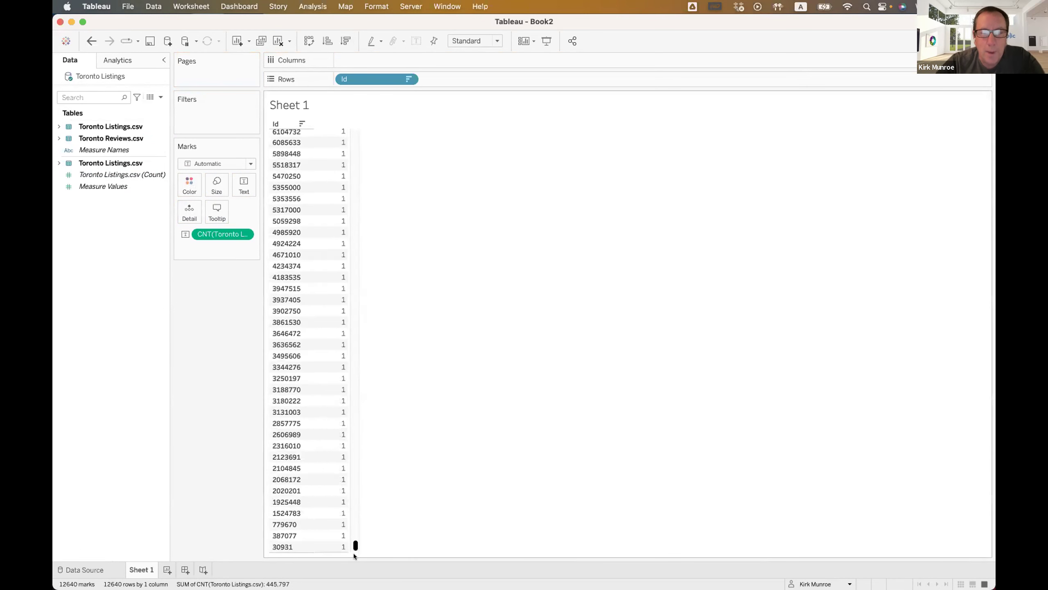
pyautogui.moveTo(339, 547)
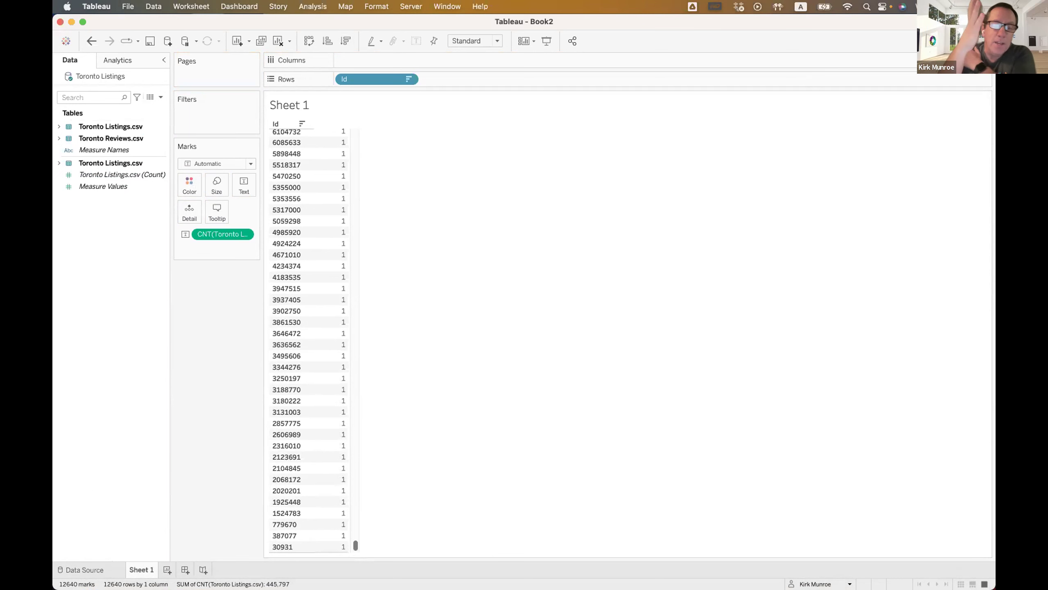
# Change the join between Toronto Listings.csv and Toronto Reviews.csv to a left join
pyautogui.click(78, 570)
pyautogui.click(323, 106)
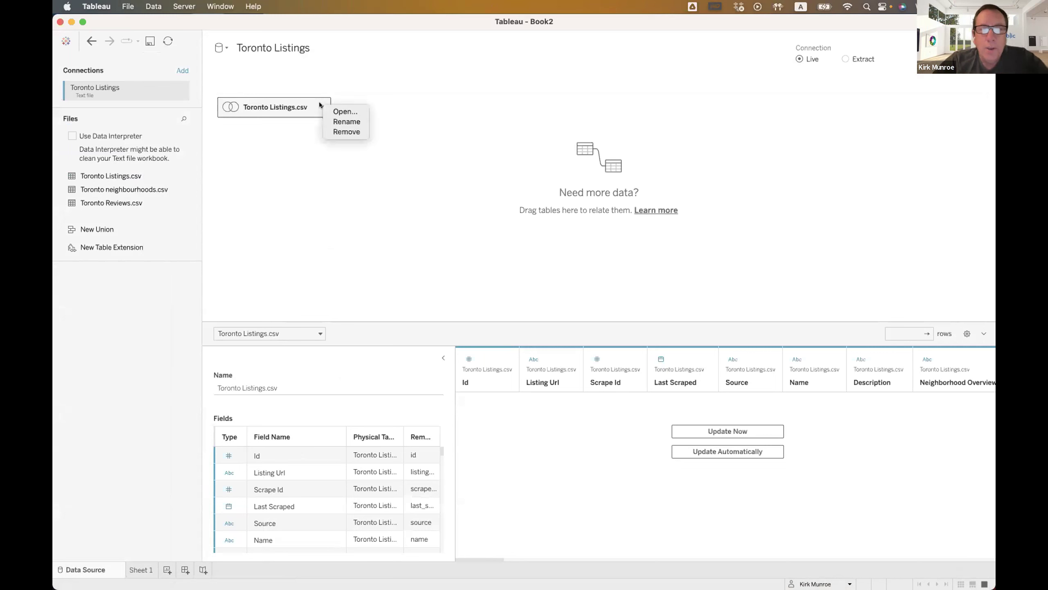
pyautogui.click(337, 110)
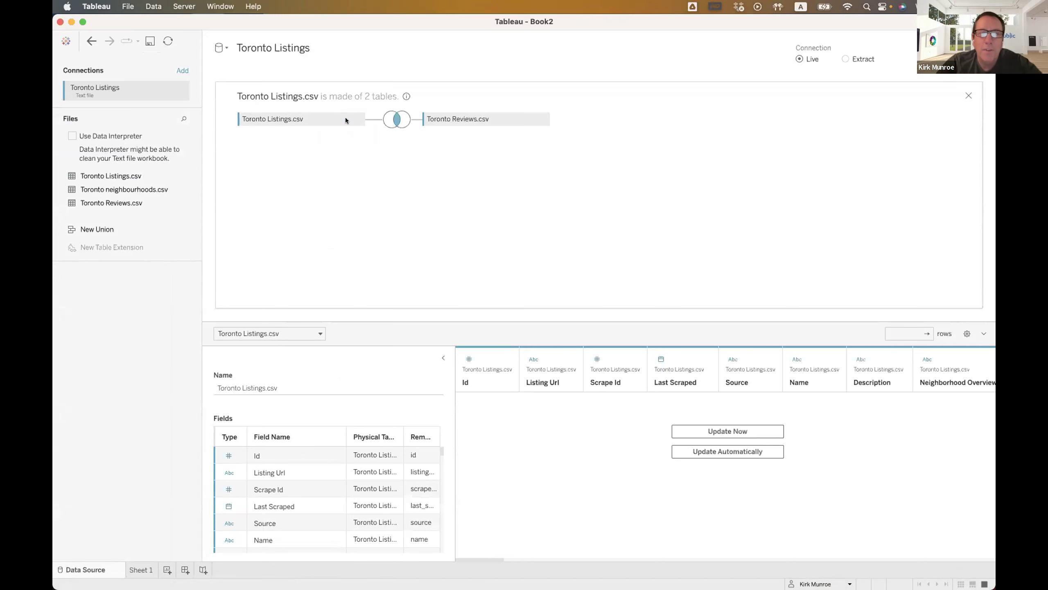
pyautogui.click(397, 119)
pyautogui.click(360, 159)
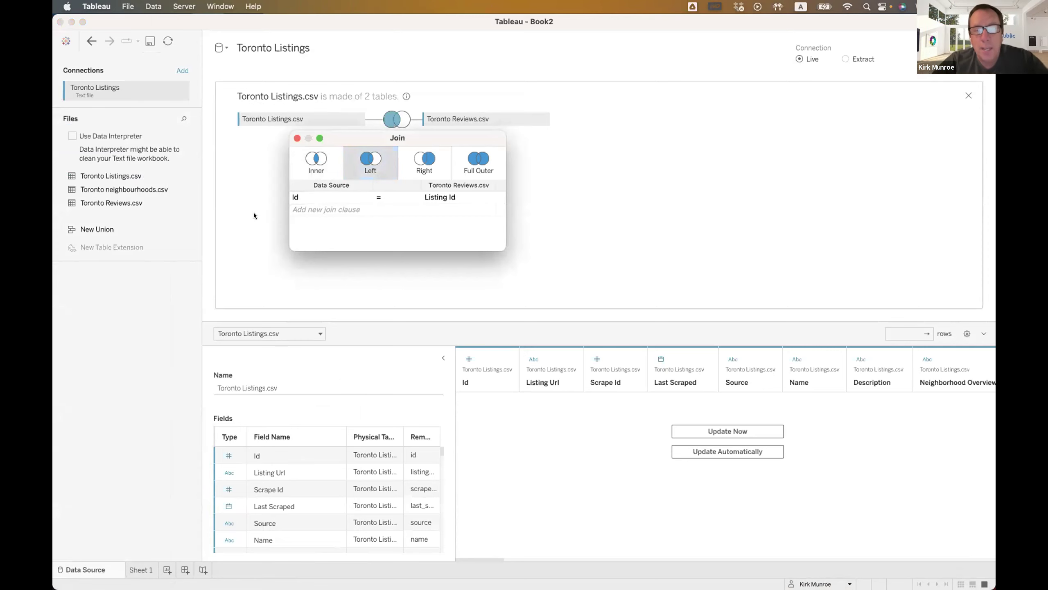
pyautogui.click(296, 138)
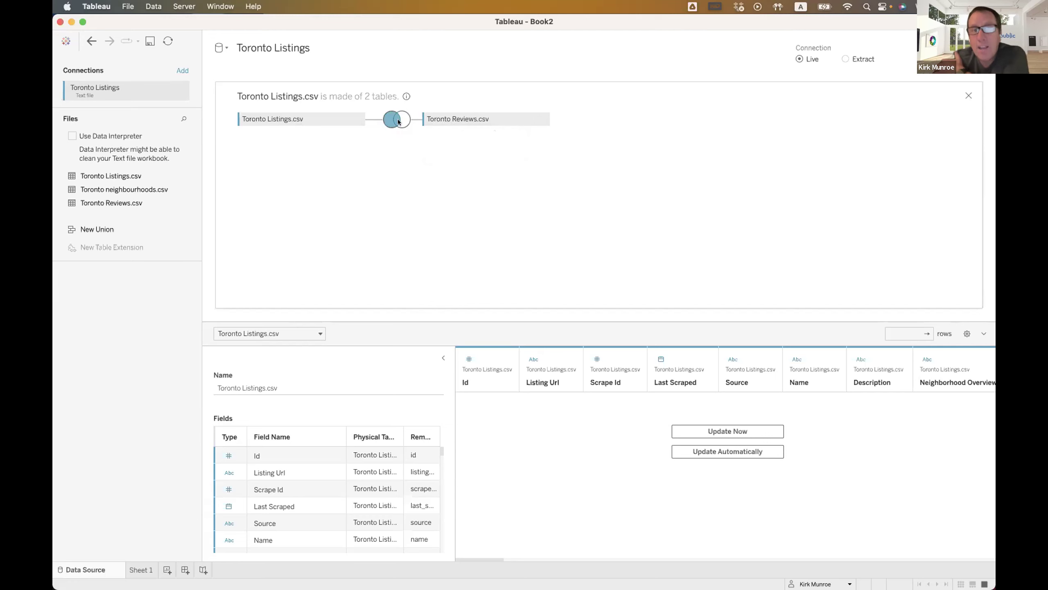
pyautogui.moveTo(392, 119)
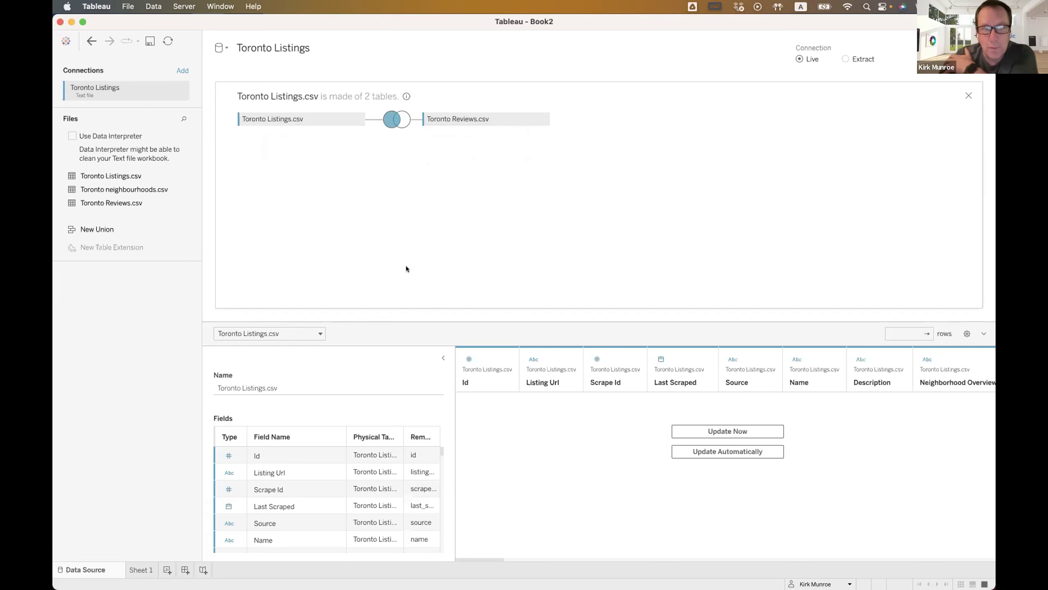
# Return to Sheet 1 and inspect the lowest Toronto Listings.csv counts under the left join
pyautogui.click(143, 570)
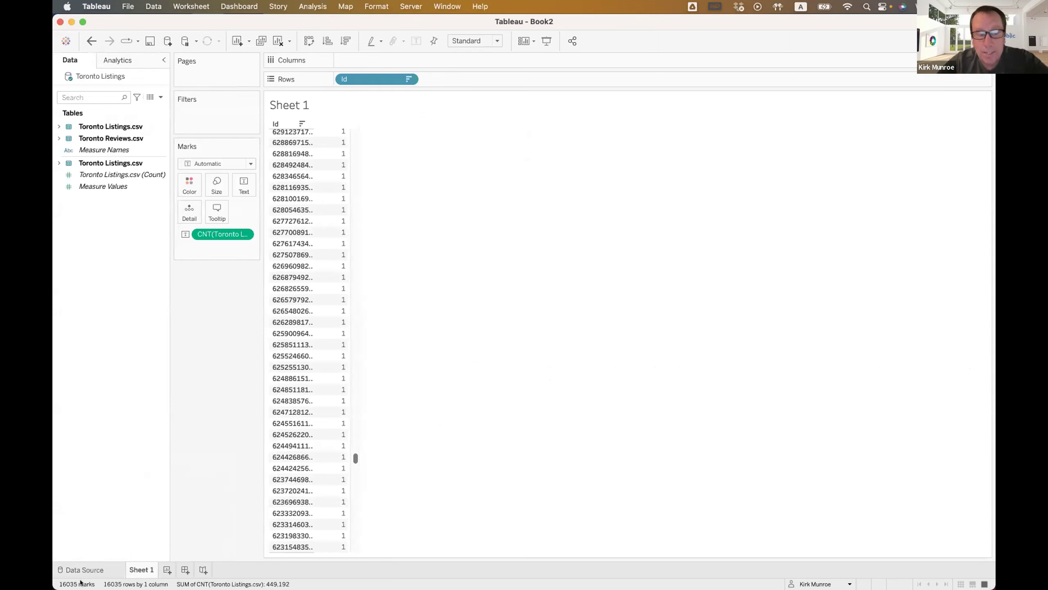
pyautogui.scroll(5, 353, 494)
pyautogui.scroll(-15, 354, 495)
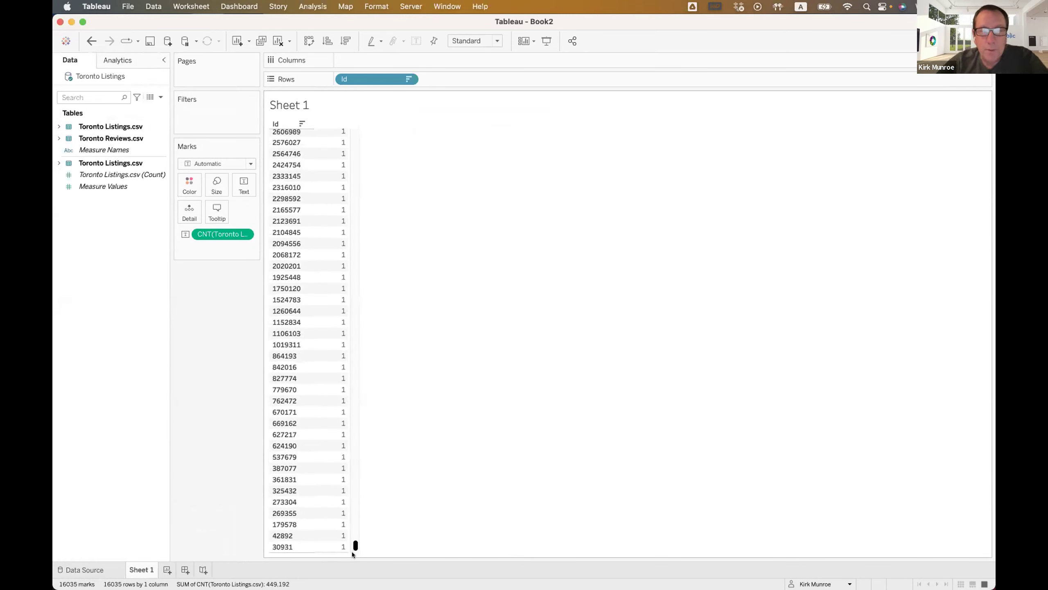
pyautogui.moveTo(354, 545)
pyautogui.mouseDown()
pyautogui.moveTo(353, 411)
pyautogui.moveTo(354, 547)
pyautogui.mouseUp()
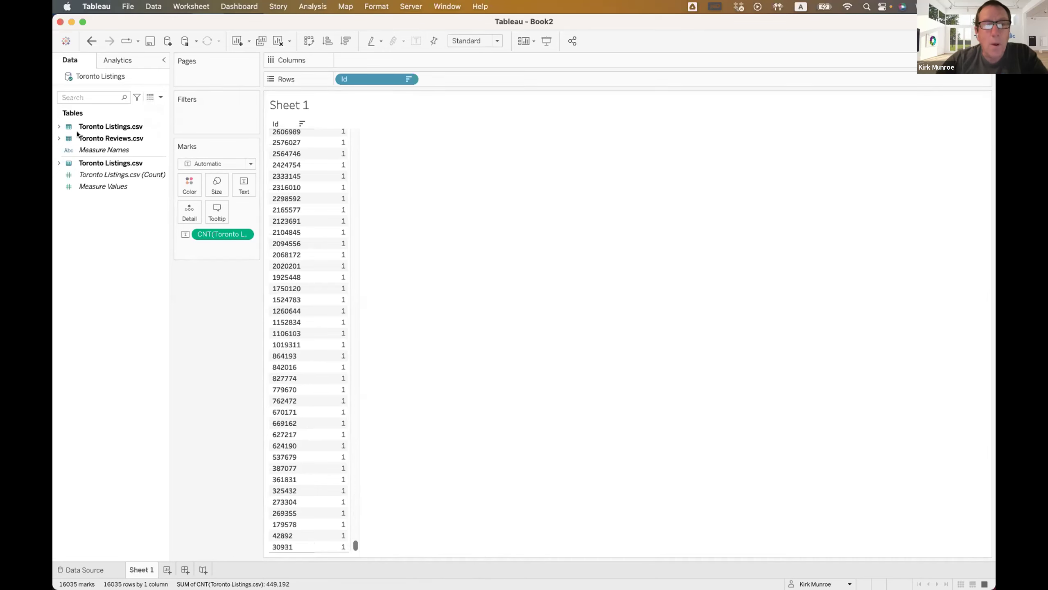
# Create a calculated field named "# of Reviews" with the formula COUNT([id (Toronto Reviews.csv)])
pyautogui.click(161, 97)
pyautogui.click(154, 107)
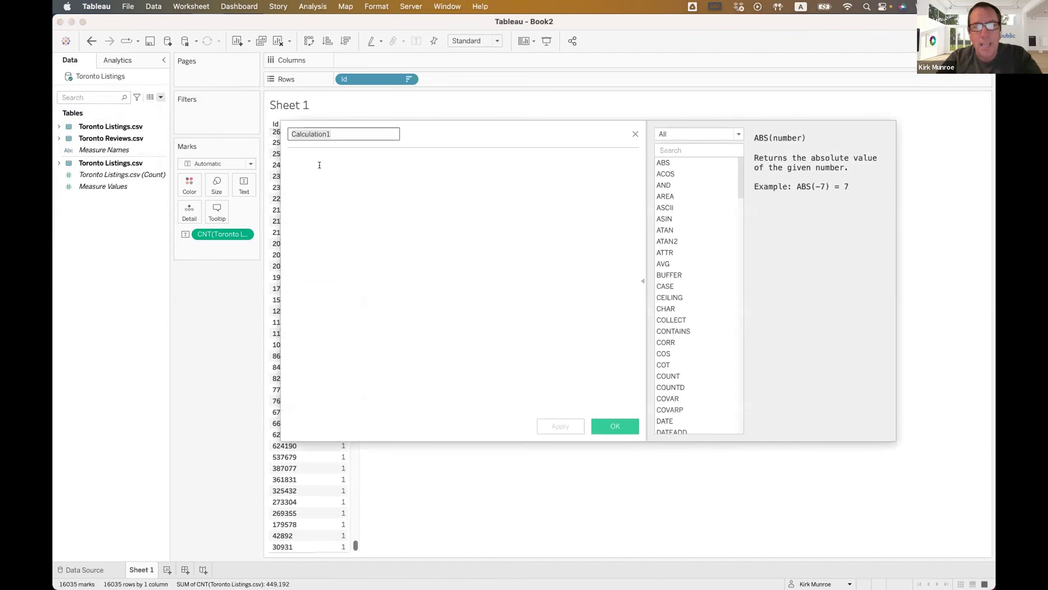
pyautogui.write('# of ')
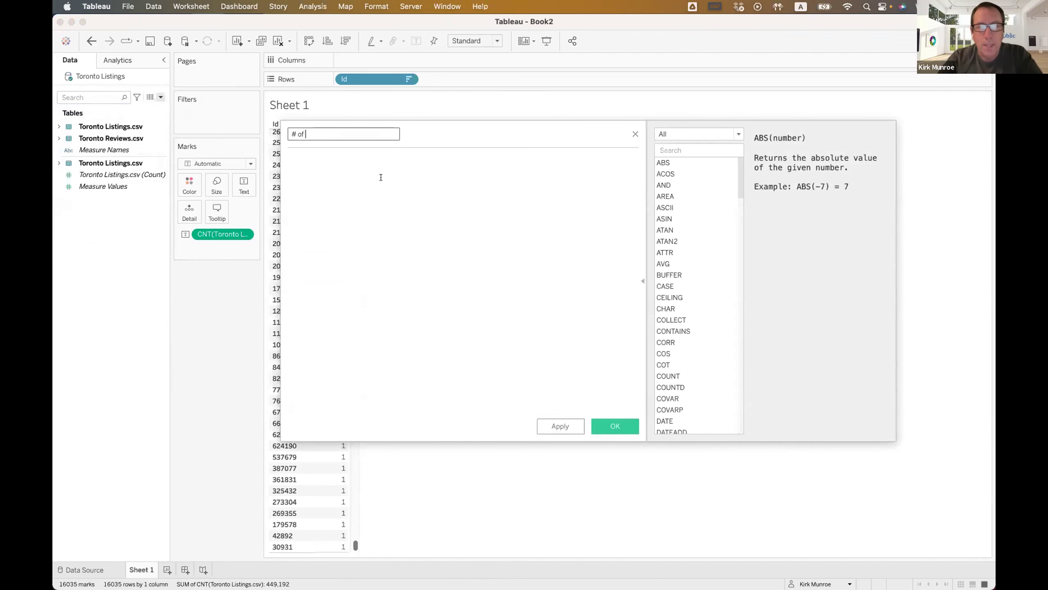
pyautogui.write('Reviews')
pyautogui.press('Tab')
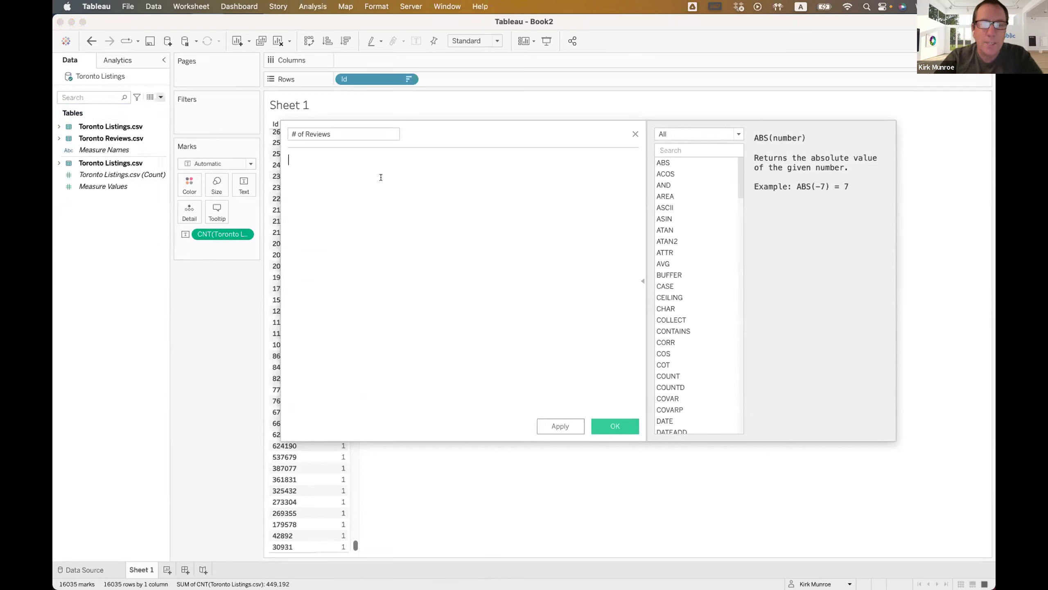
pyautogui.write('COUNT(id')
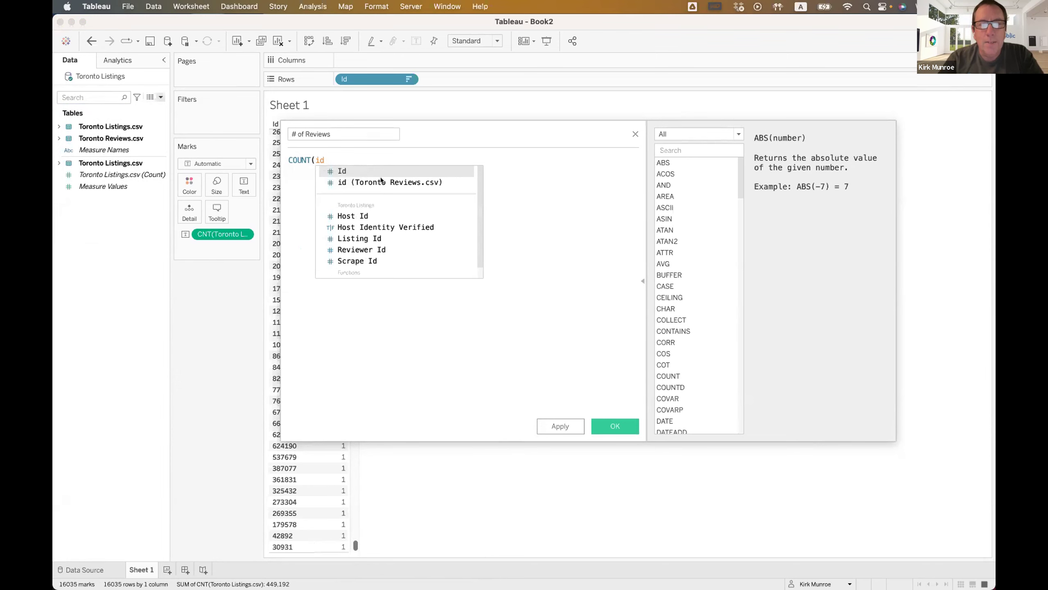
pyautogui.click(381, 181)
pyautogui.write(')')
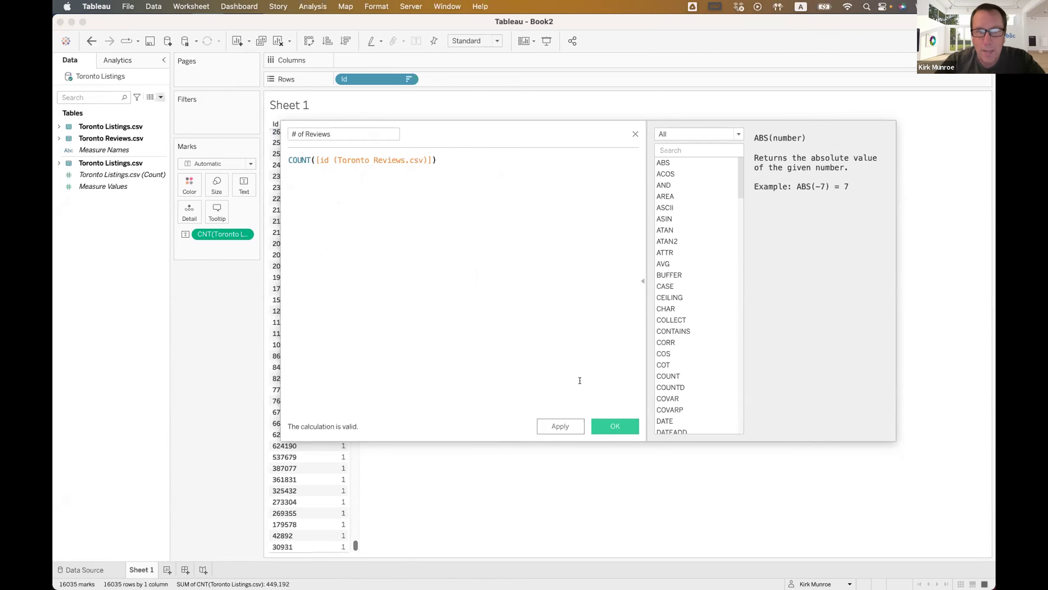
pyautogui.click(603, 421)
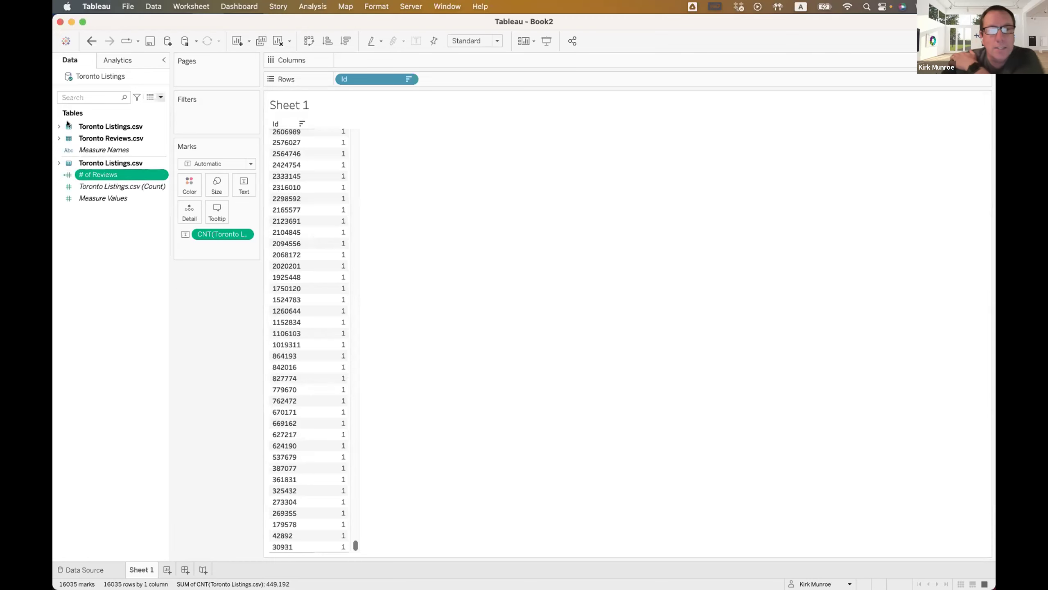
# Add # of Reviews to the table and compare it with the Toronto Listings.csv count for the lowest Ids
pyautogui.moveTo(82, 175); pyautogui.dragTo(243, 185)
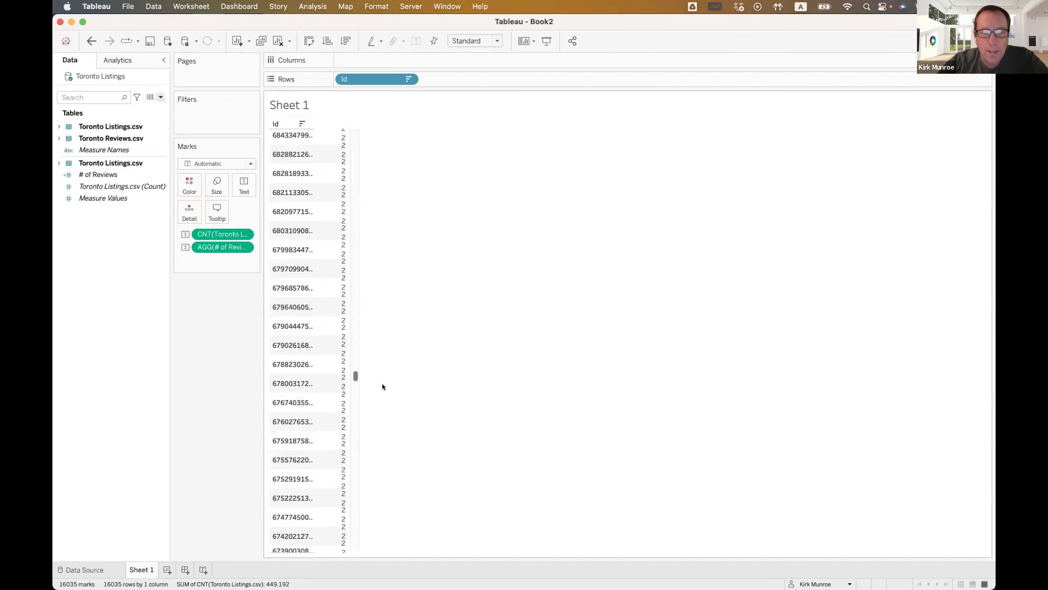
pyautogui.scroll(-15, 355, 401)
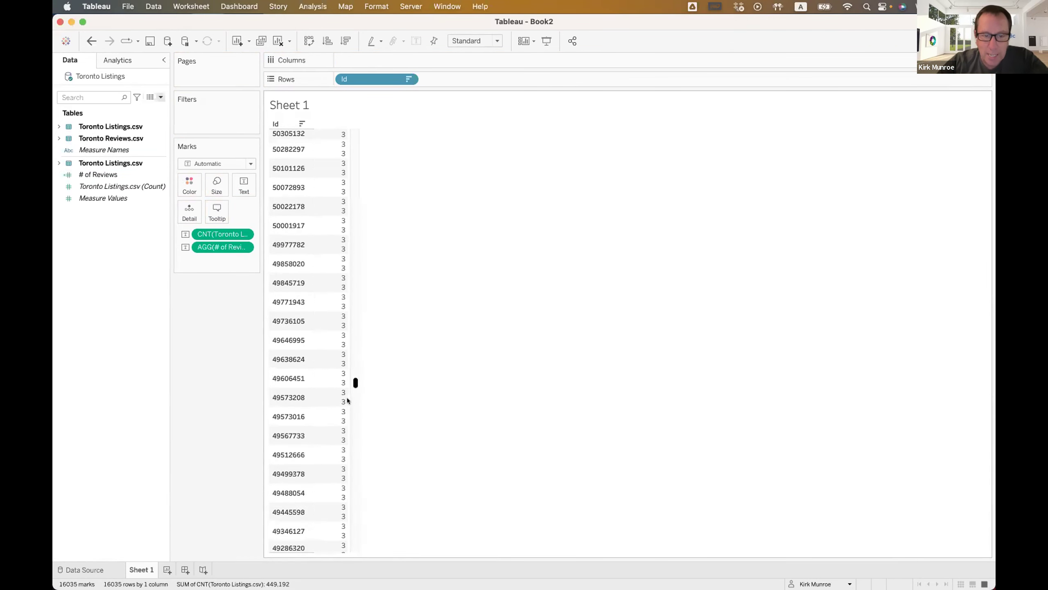
pyautogui.moveTo(355, 382); pyautogui.dragTo(355, 544)
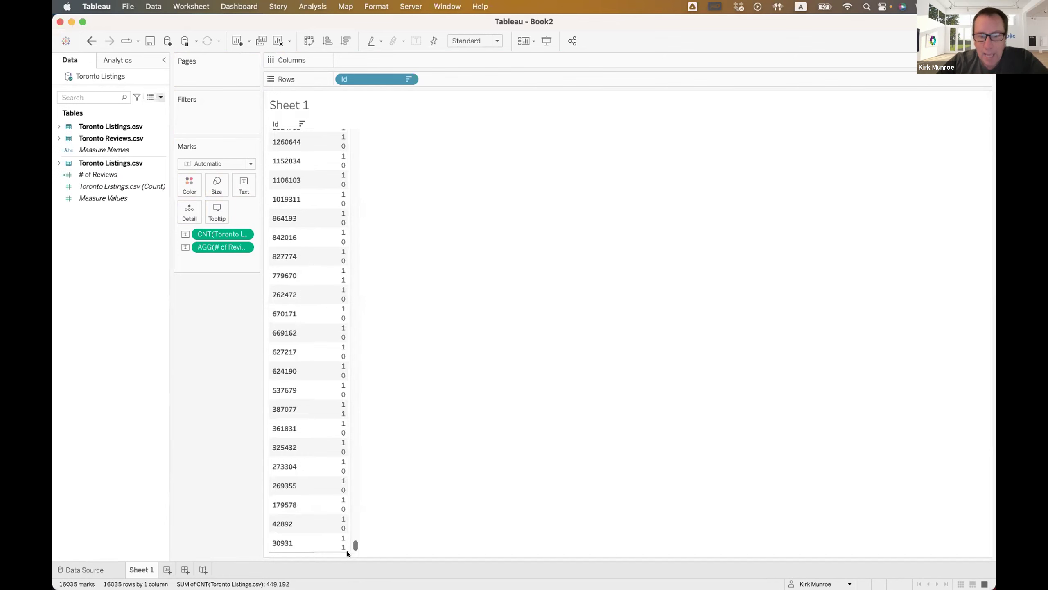
pyautogui.moveTo(343, 529)
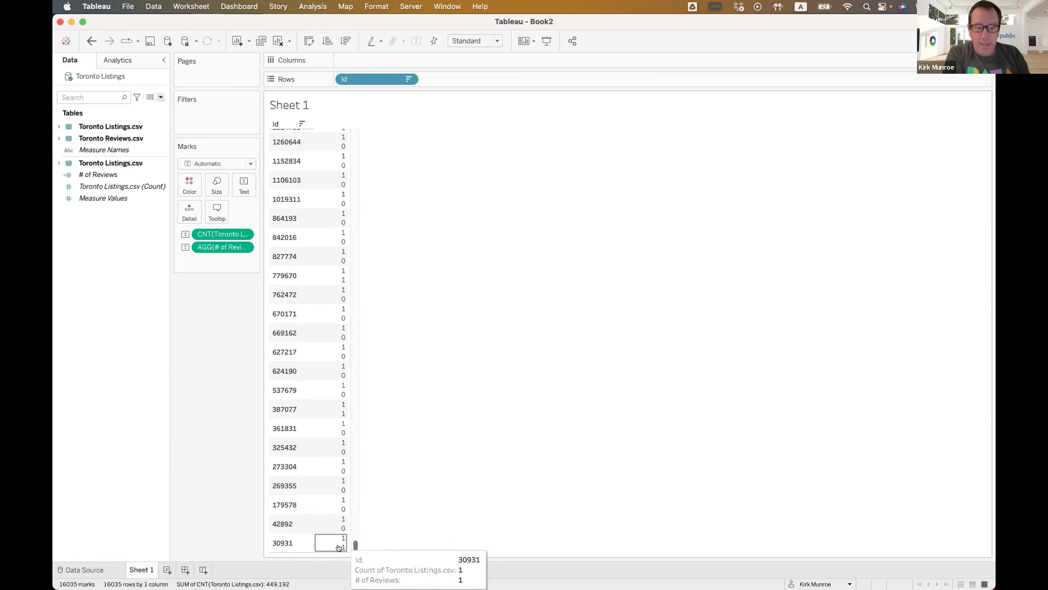
pyautogui.scroll(7, 334, 188)
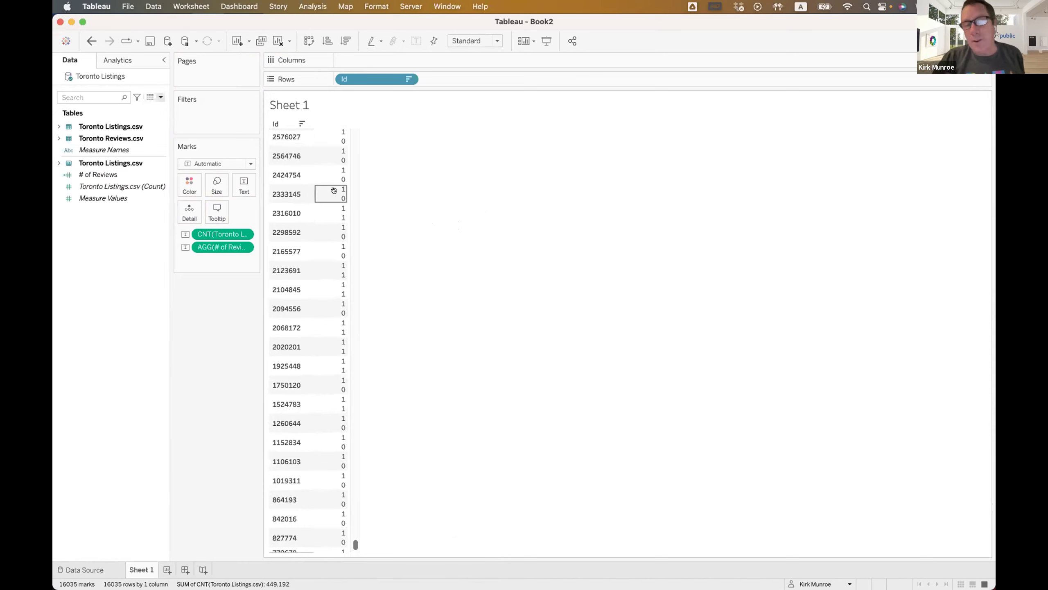
pyautogui.scroll(-7, 282, 258)
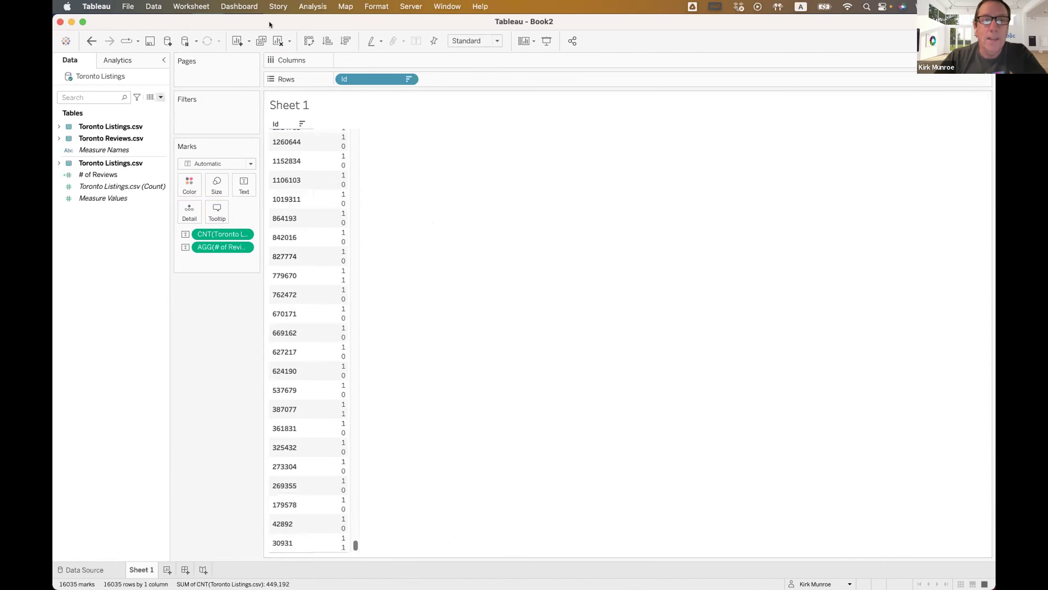
# Clear Sheet 1, remove the joined Toronto Reviews.csv from the physical layer of Toronto Listings.csv, and return to the relationship canvas
pyautogui.click(274, 40)
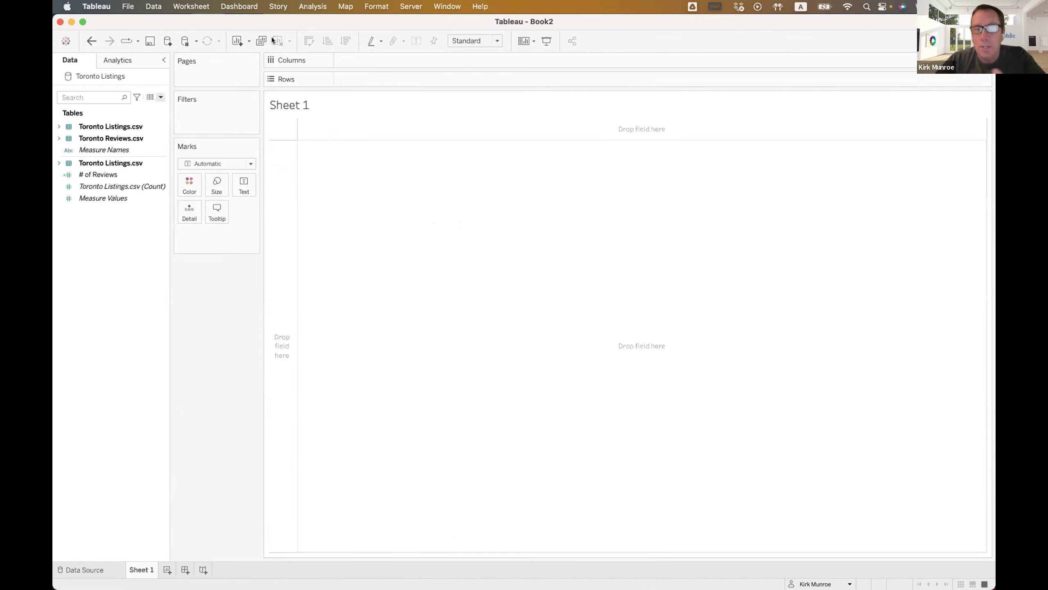
pyautogui.click(101, 569)
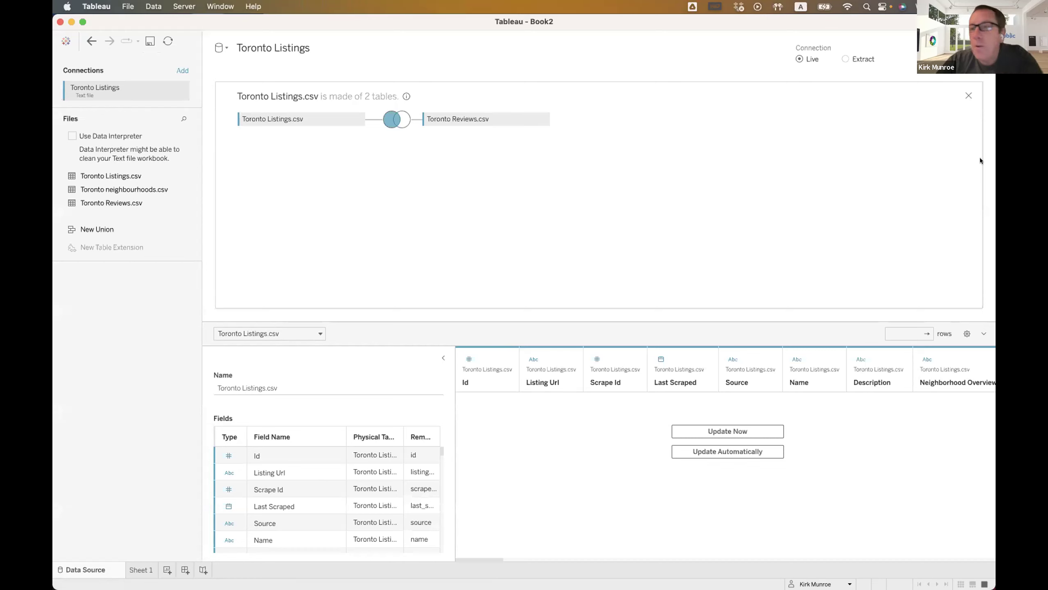
pyautogui.click(969, 96)
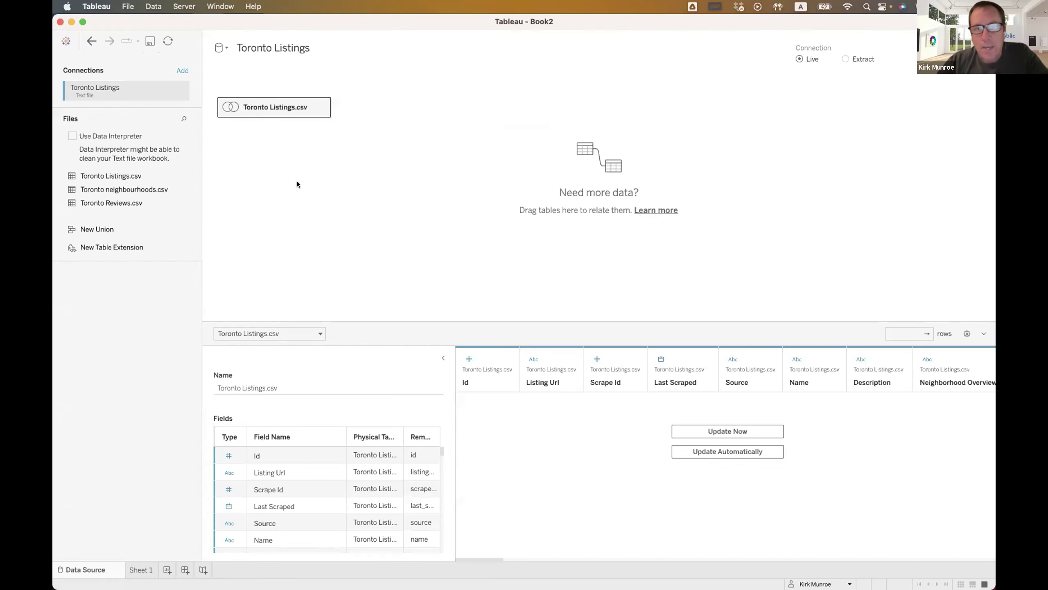
pyautogui.click(319, 106)
pyautogui.click(330, 113)
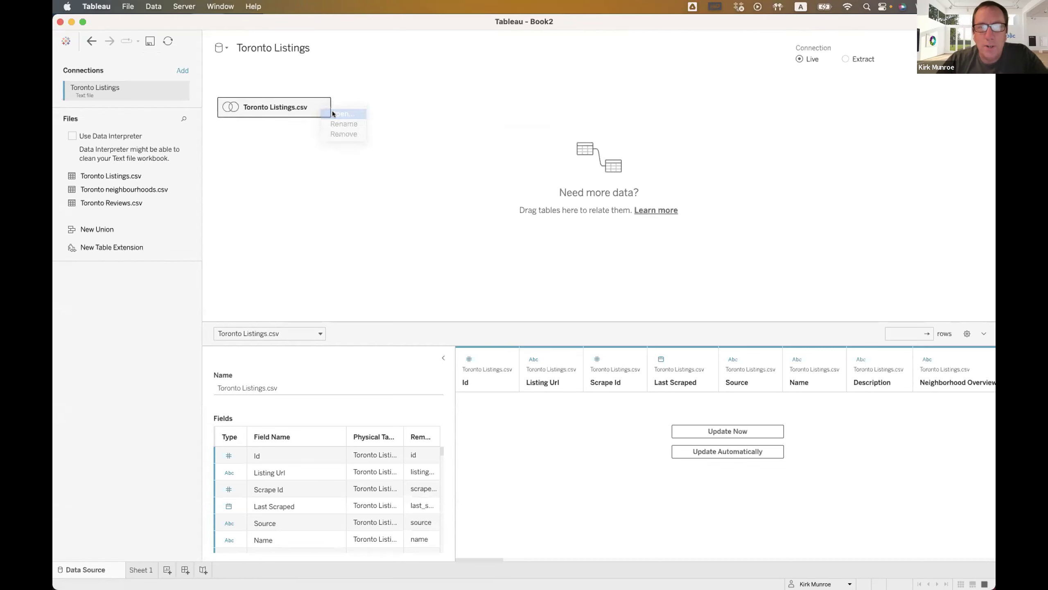
pyautogui.moveTo(506, 120); pyautogui.dragTo(98, 328)
pyautogui.click(968, 96)
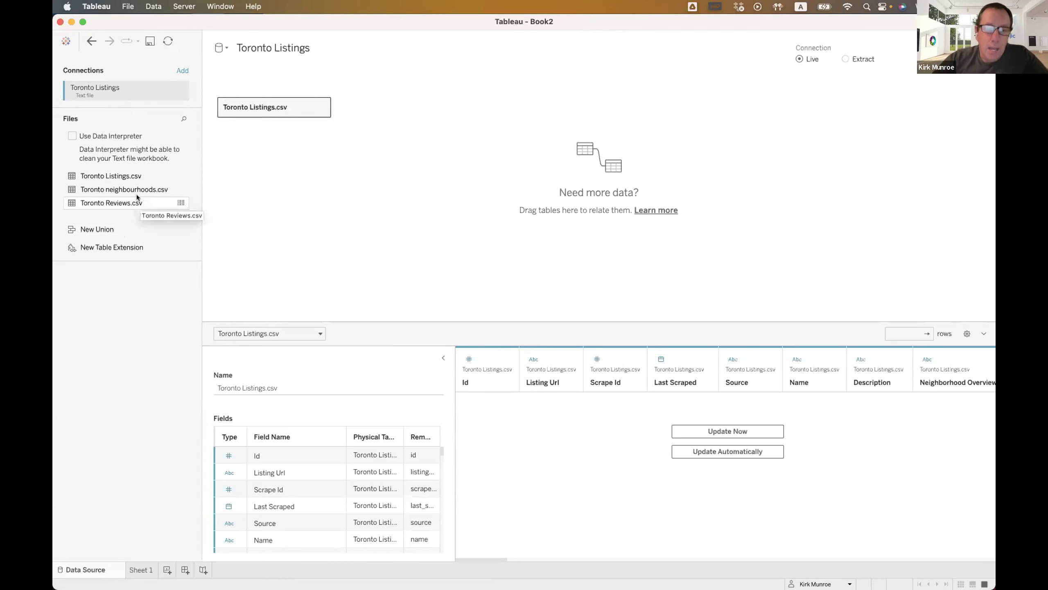
# Relate Toronto Reviews.csv to Toronto Listings.csv, matching Id to Listing Id
pyautogui.moveTo(136, 200); pyautogui.dragTo(416, 145)
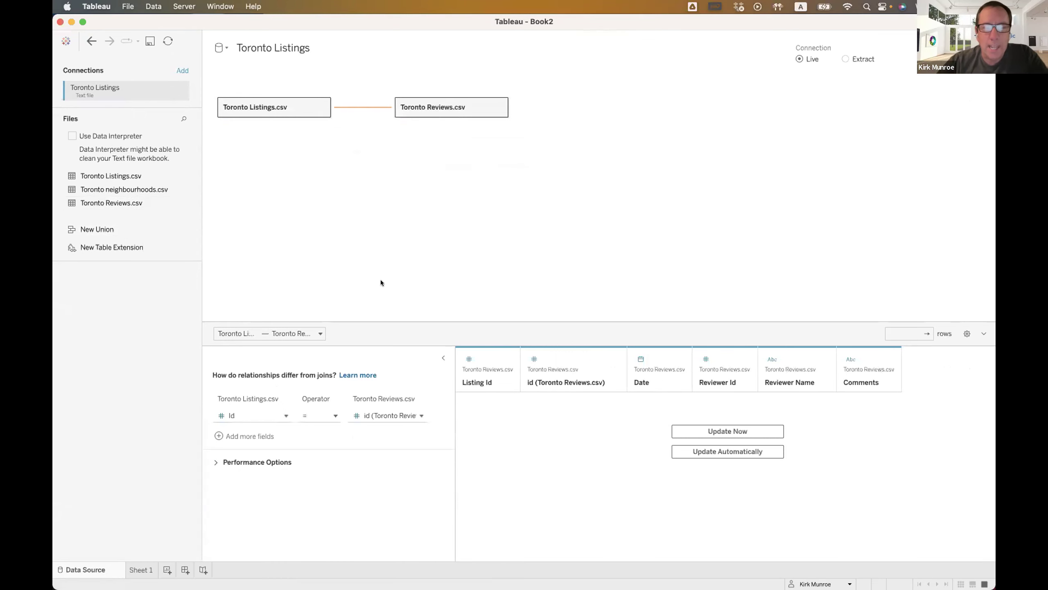
pyautogui.click(406, 415)
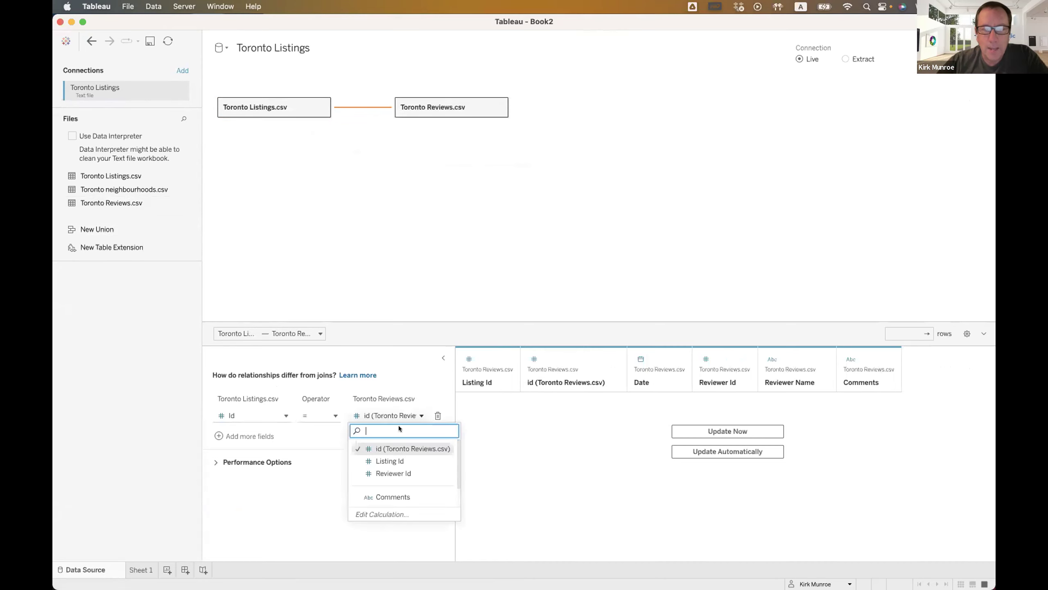
pyautogui.click(390, 461)
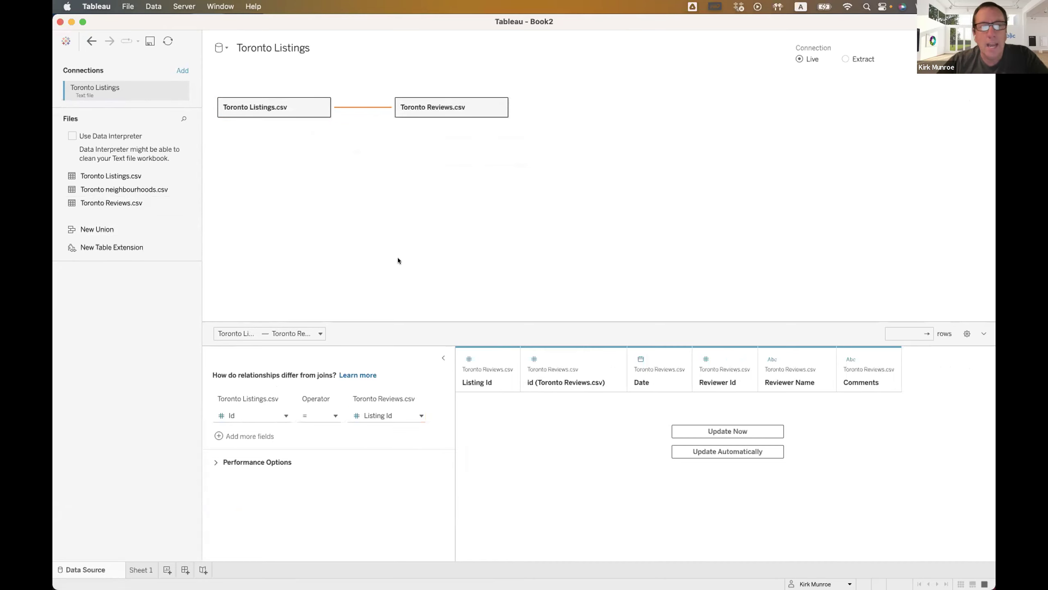
# Add a spatial file connection to Toronto Neighbourhoods.geojson from the Toronto Airbnb folder
pyautogui.click(181, 70)
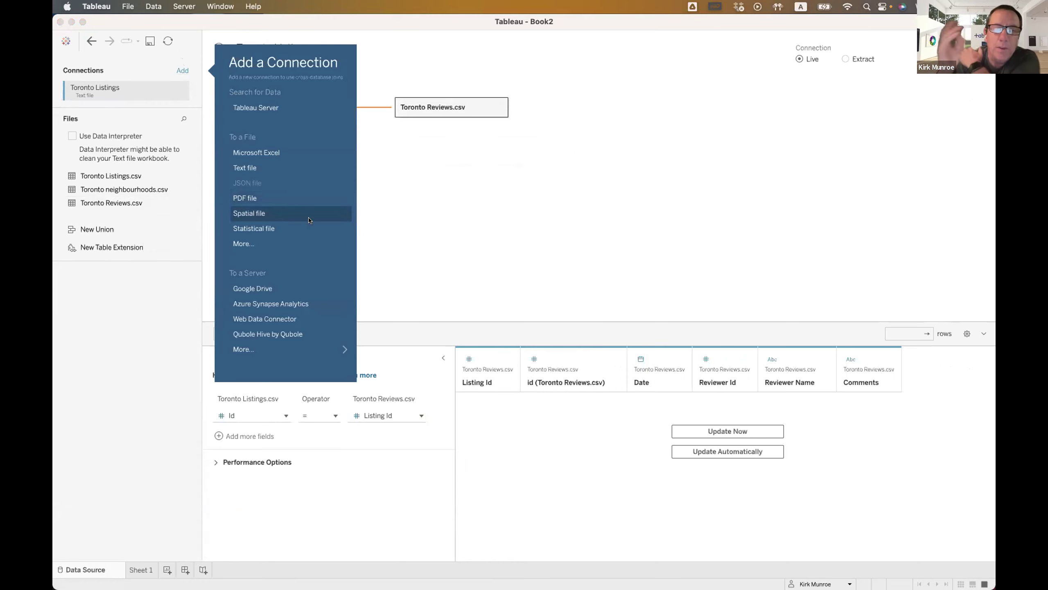
pyautogui.click(289, 212)
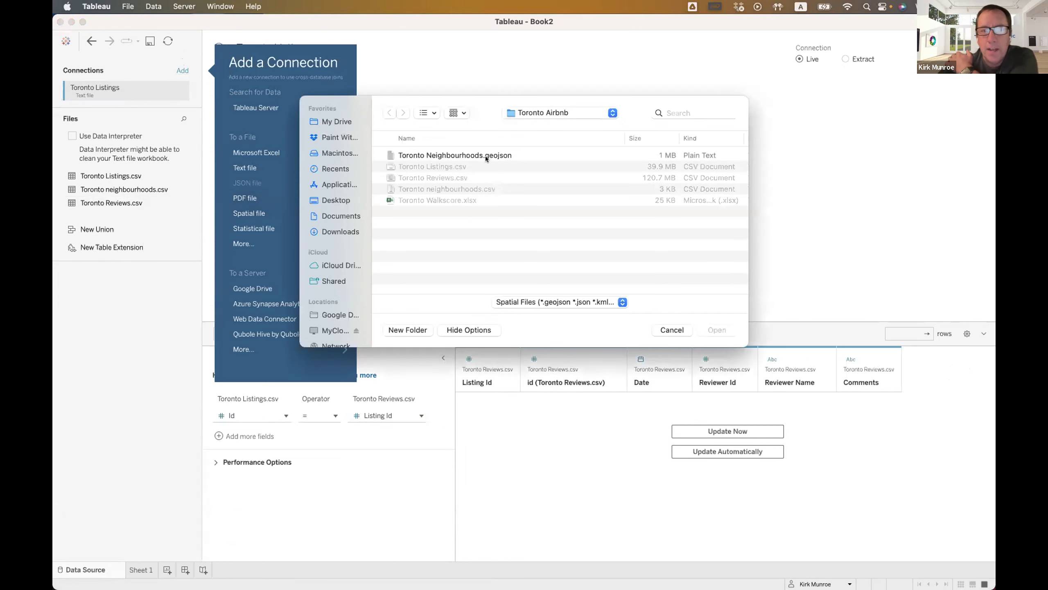
pyautogui.click(485, 155)
pyautogui.click(704, 329)
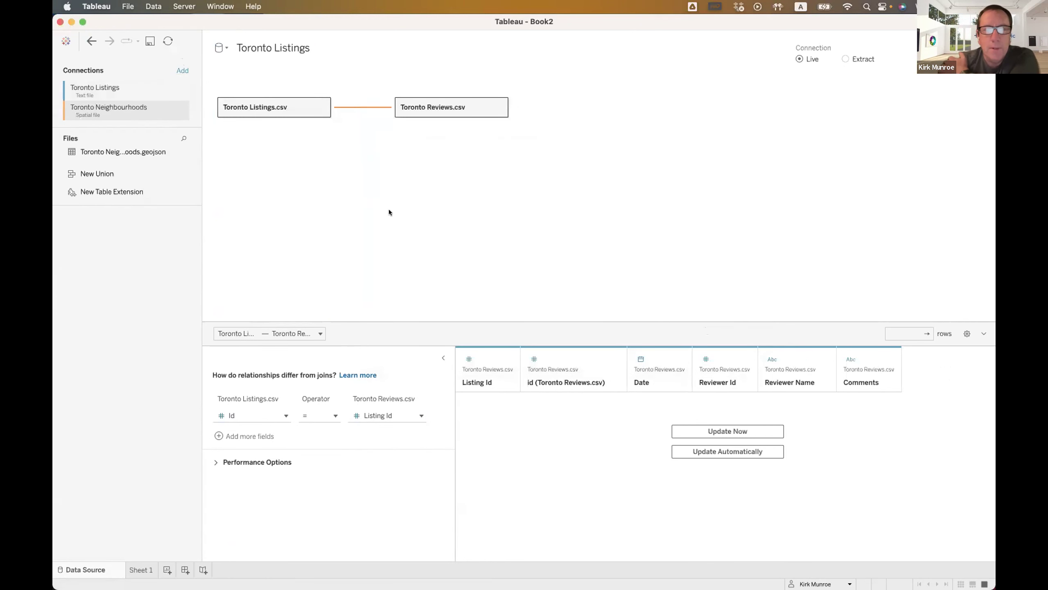
# Relate Toronto Neighbourhoods.geojson to Toronto Listings.csv, matching Neighbourhood Cleansed to the neighbourhood field of the spatial file
pyautogui.moveTo(120, 152); pyautogui.dragTo(426, 196)
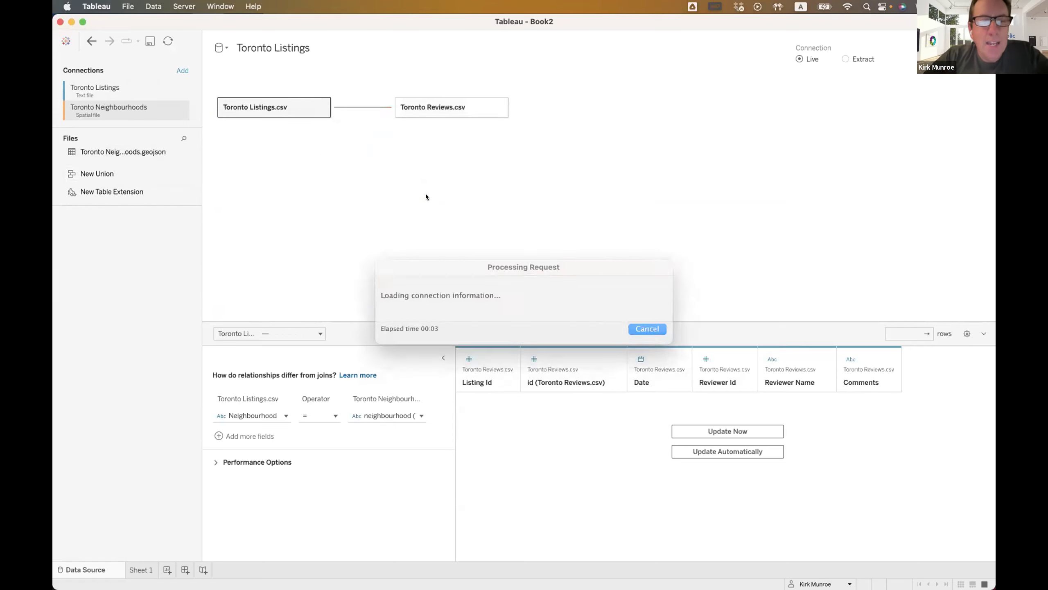
pyautogui.click(283, 415)
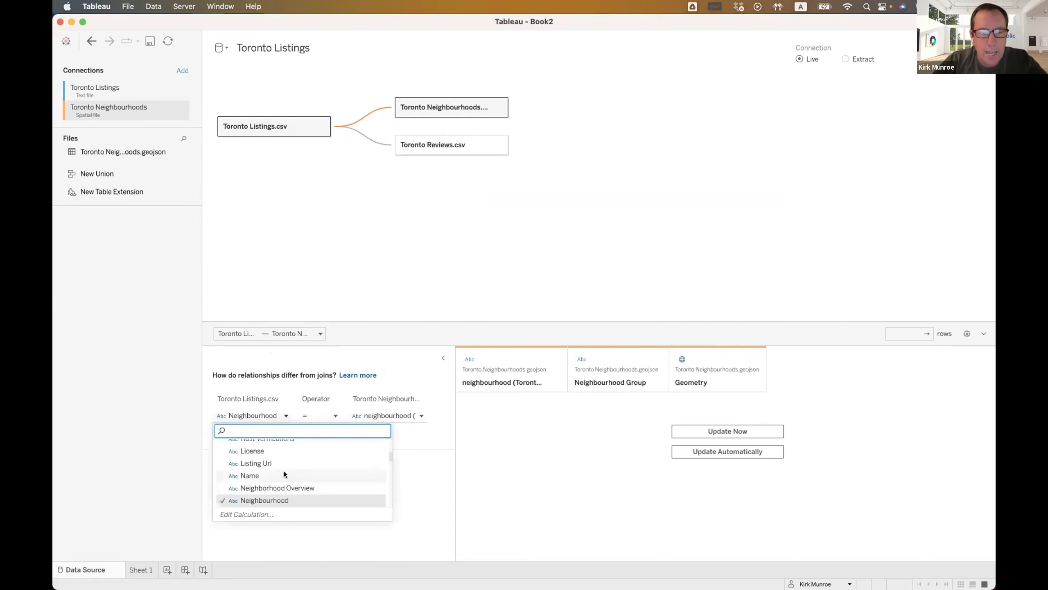
pyautogui.scroll(-2, 283, 473)
pyautogui.click(287, 483)
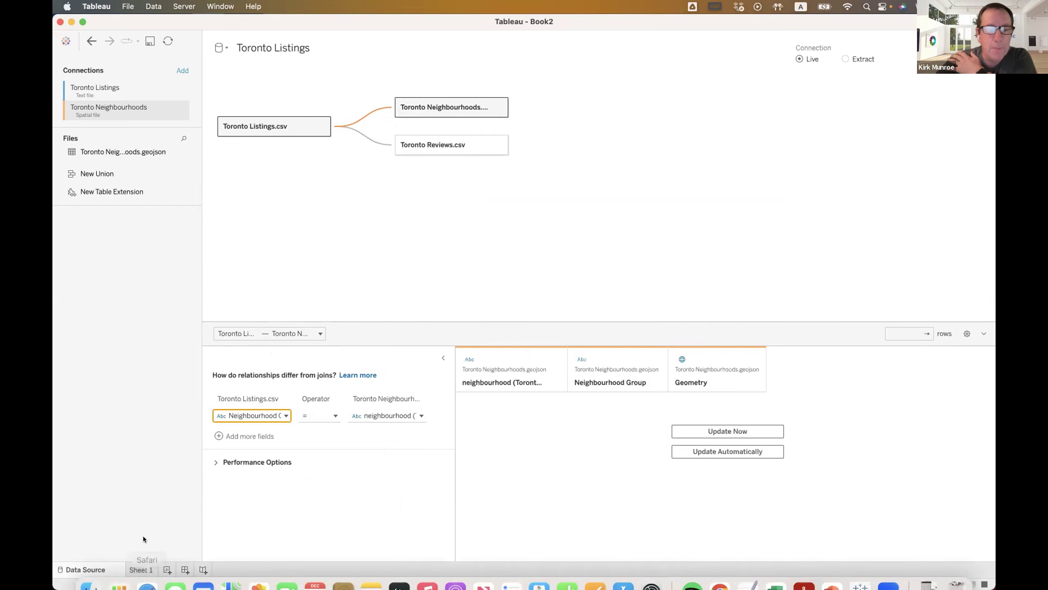
# On Sheet 1, build a map from Geometry and add the Toronto Neighbourhoods neighbourhood field as detail
pyautogui.click(144, 570)
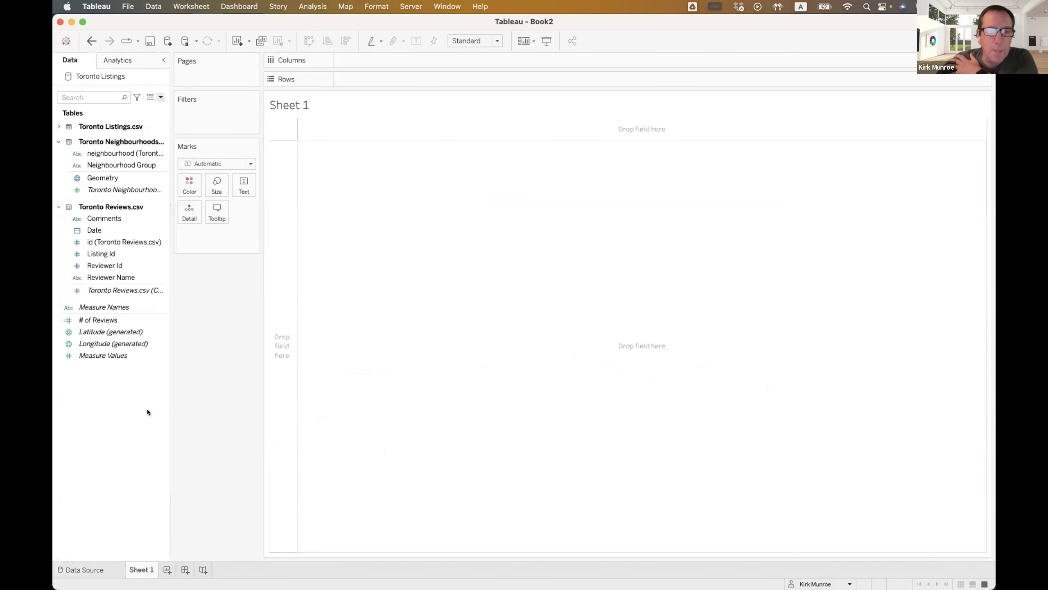
pyautogui.click(128, 242)
pyautogui.click(98, 165)
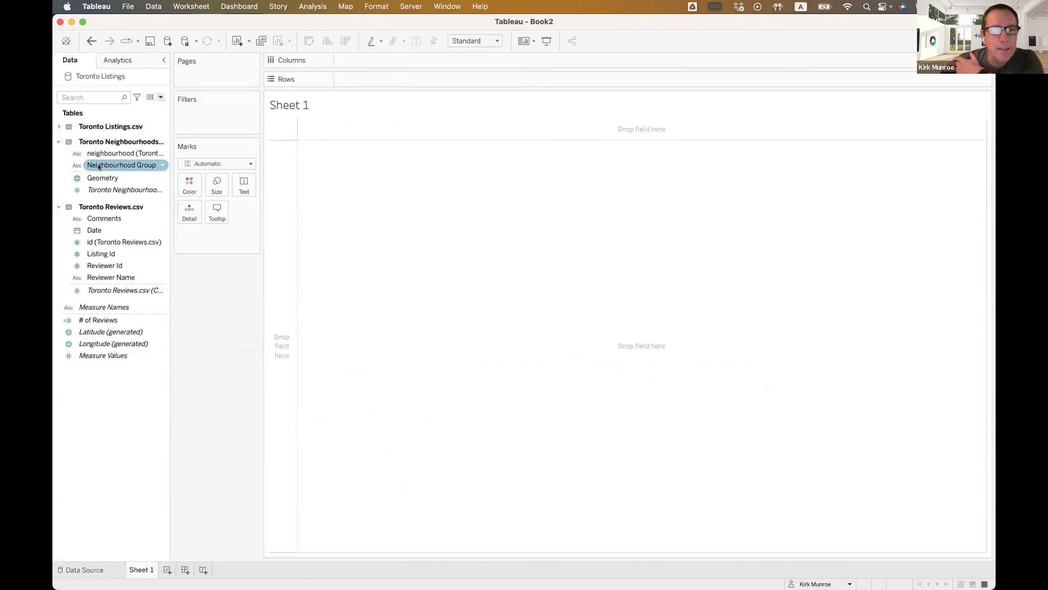
pyautogui.click(103, 178)
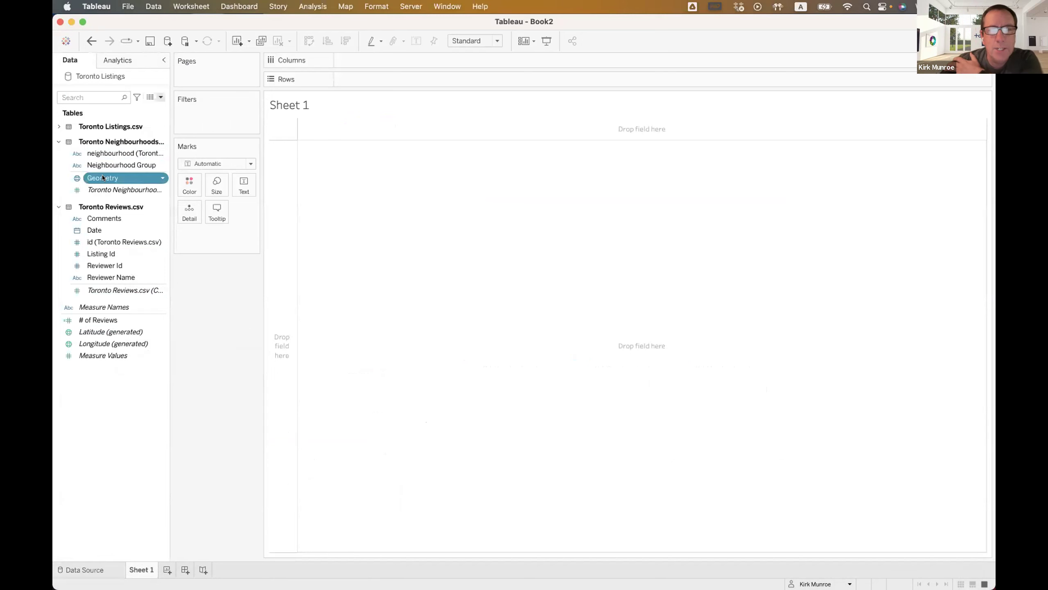
pyautogui.doubleClick(103, 177)
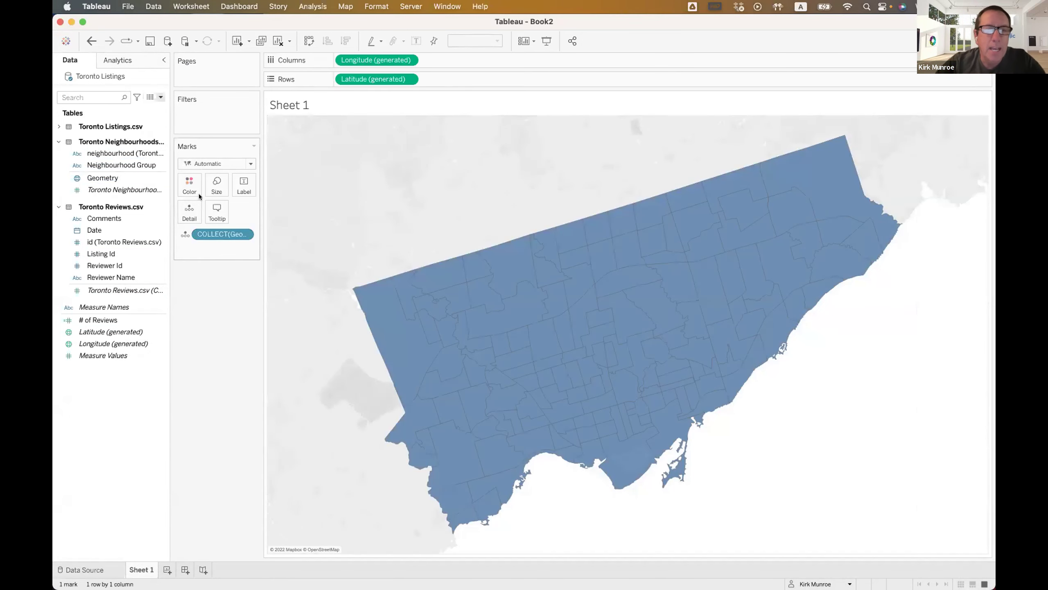
pyautogui.click(110, 177)
pyautogui.moveTo(109, 153); pyautogui.dragTo(186, 214)
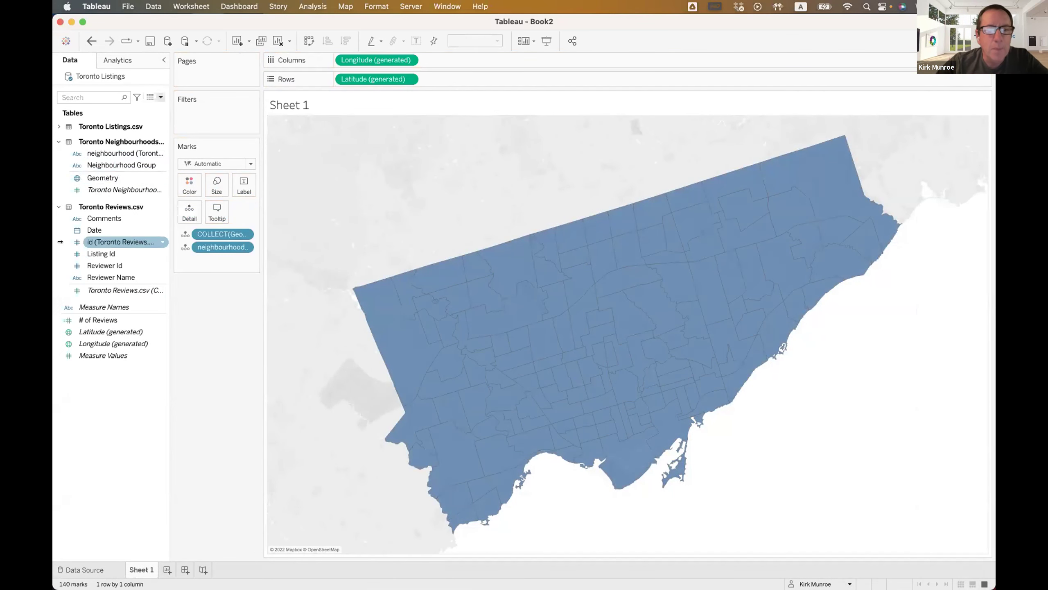
# Colour the neighbourhood map by the Toronto Reviews.csv count, replace that with # of Reviews, and compare the neighbourhood values
pyautogui.click(109, 291)
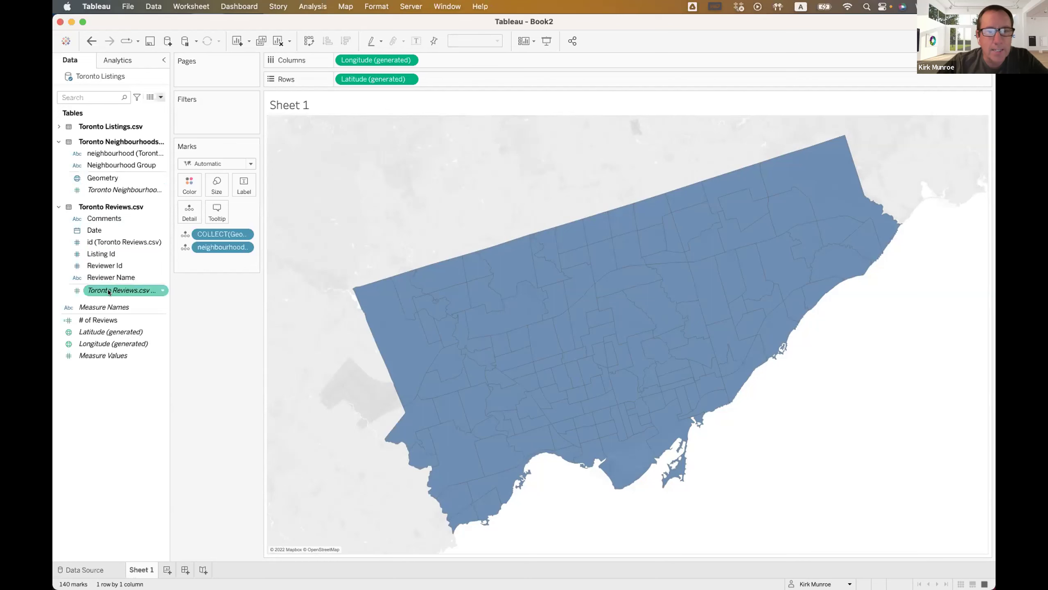
pyautogui.moveTo(109, 291); pyautogui.dragTo(194, 189)
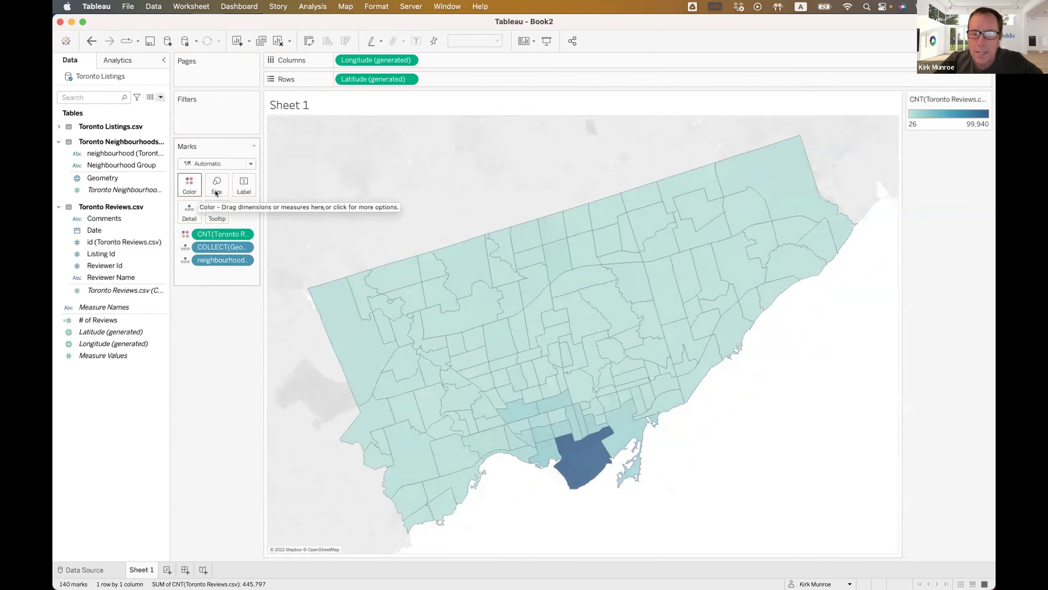
pyautogui.moveTo(592, 454)
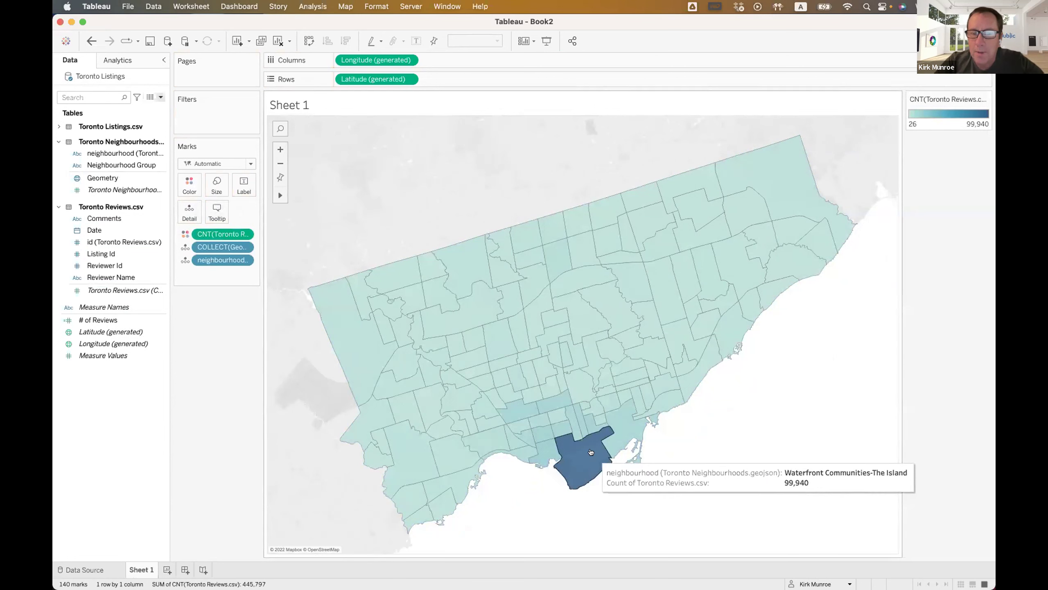
pyautogui.moveTo(98, 320); pyautogui.dragTo(208, 234)
pyautogui.moveTo(526, 412)
pyautogui.moveTo(566, 447)
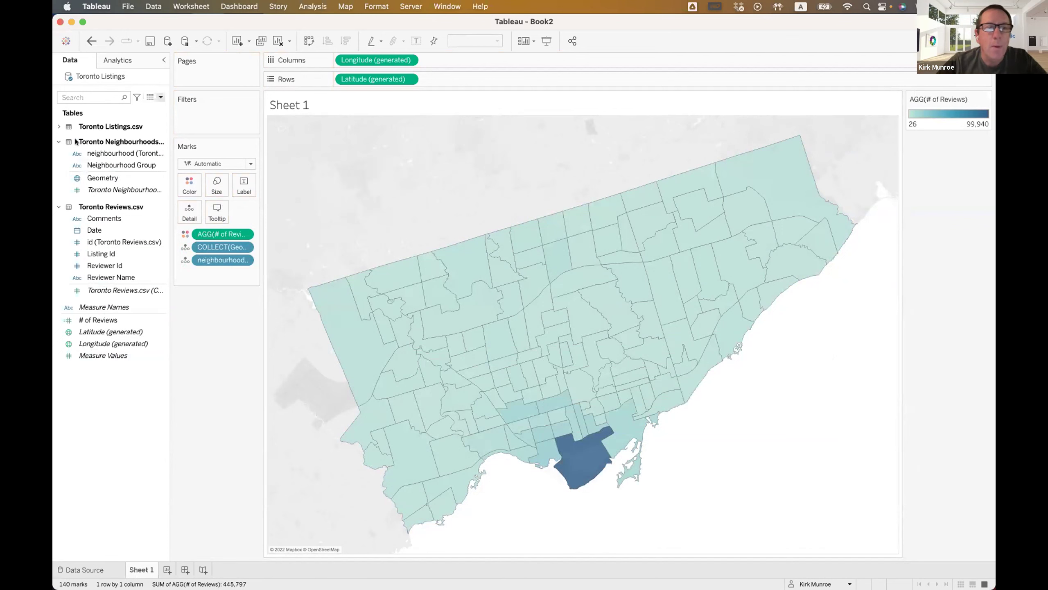
# Find Price in the Toronto Listings.csv fields, colour the map by it instead, and aggregate it as Average
pyautogui.click(58, 126)
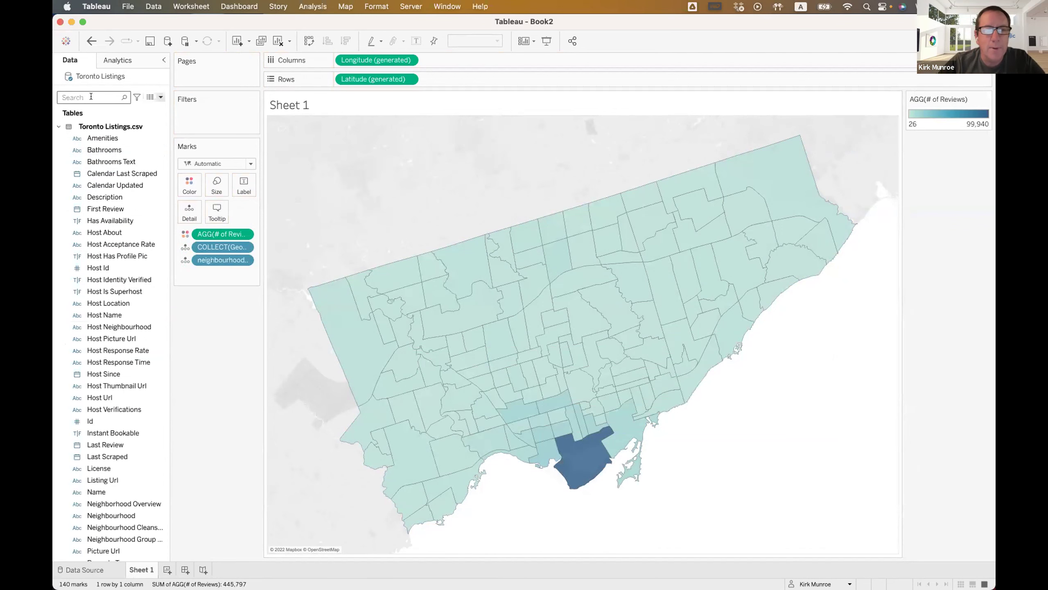
pyautogui.write('price')
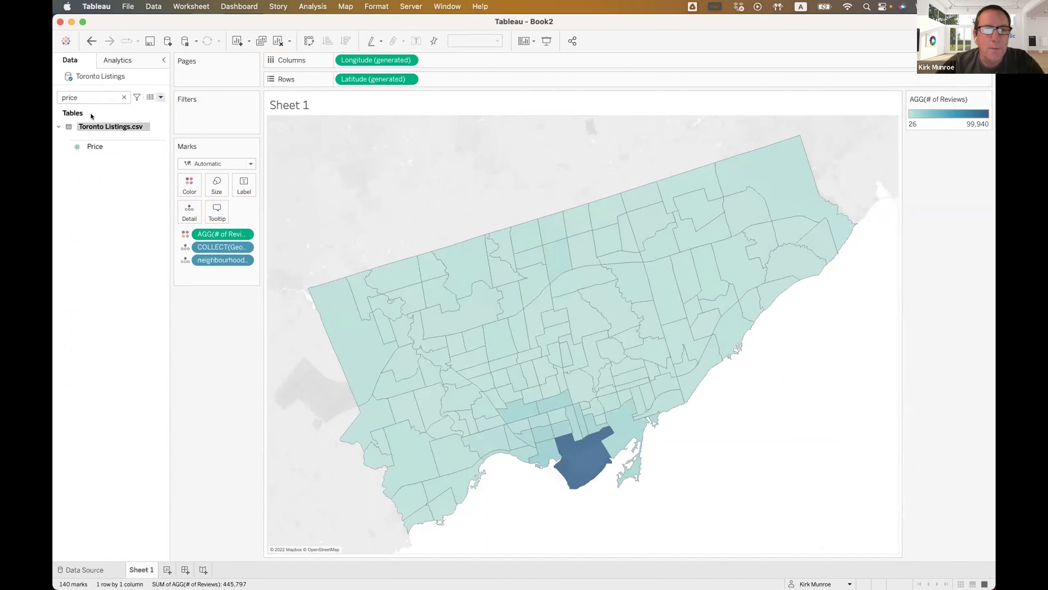
pyautogui.moveTo(94, 149); pyautogui.dragTo(203, 237)
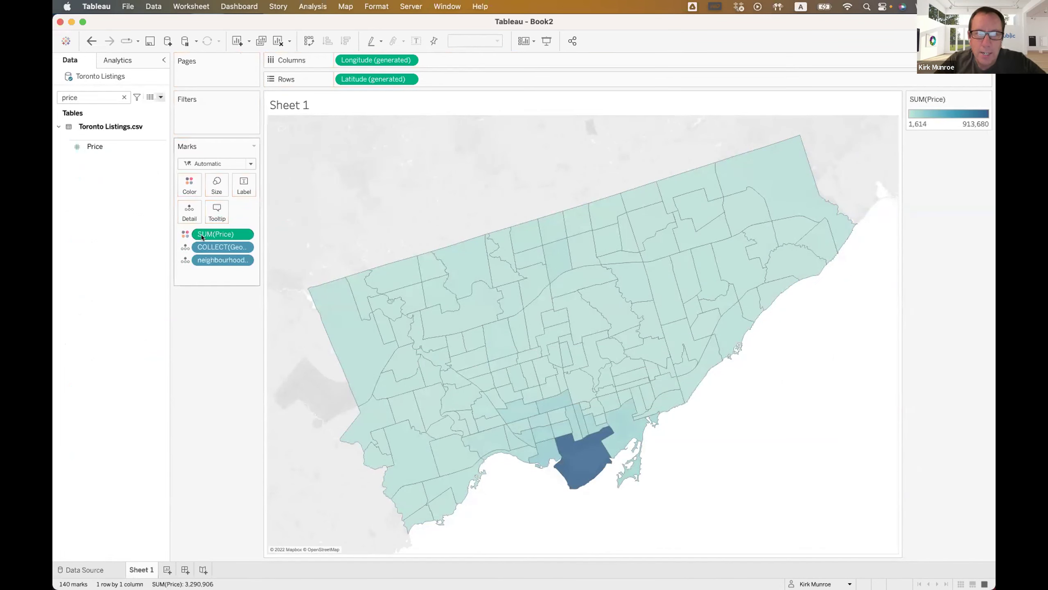
pyautogui.moveTo(580, 428)
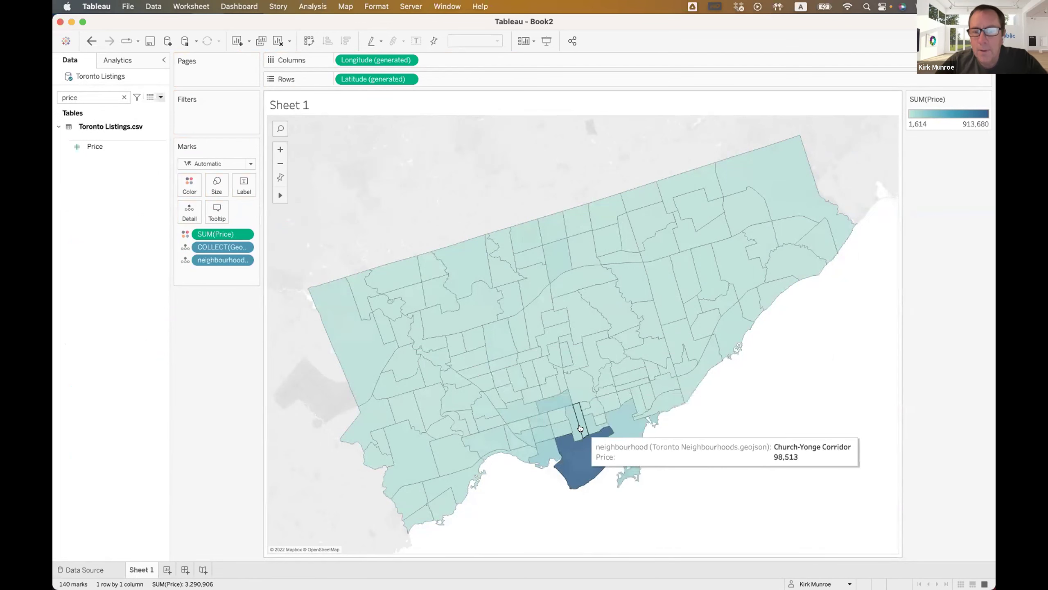
pyautogui.click(244, 234)
pyautogui.moveTo(284, 328)
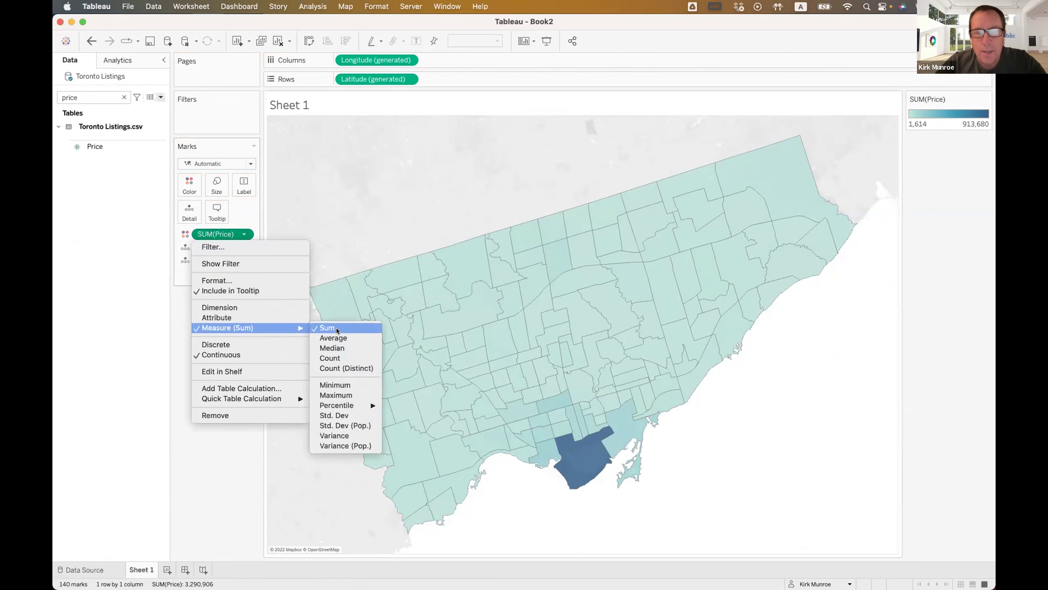
pyautogui.click(333, 337)
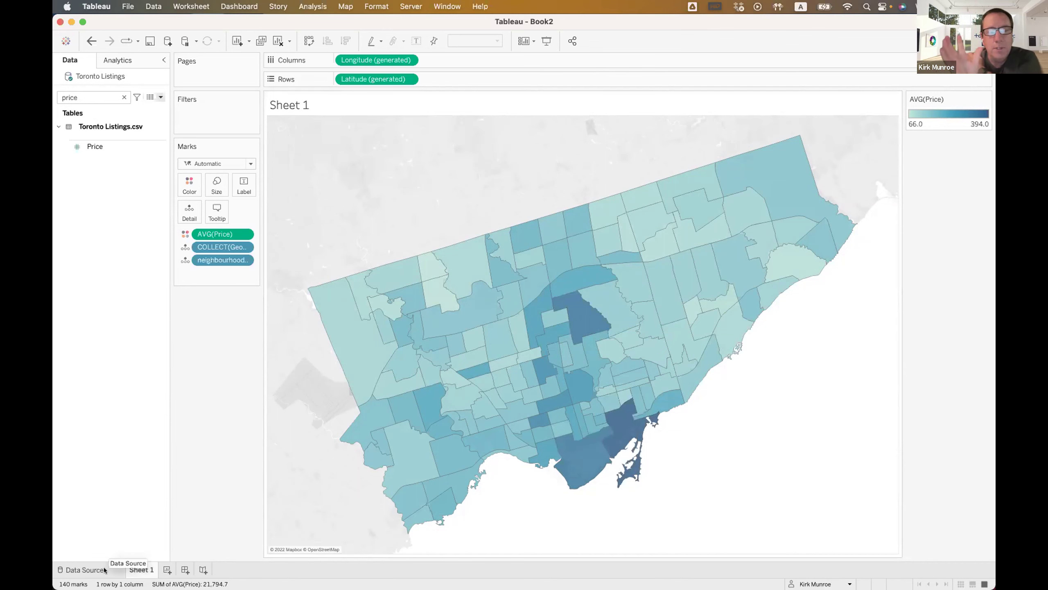
# Connect to Toronto Walkscore.xlsx in the data source and relate its Walkscore sheet to Toronto Listings.csv
pyautogui.click(85, 569)
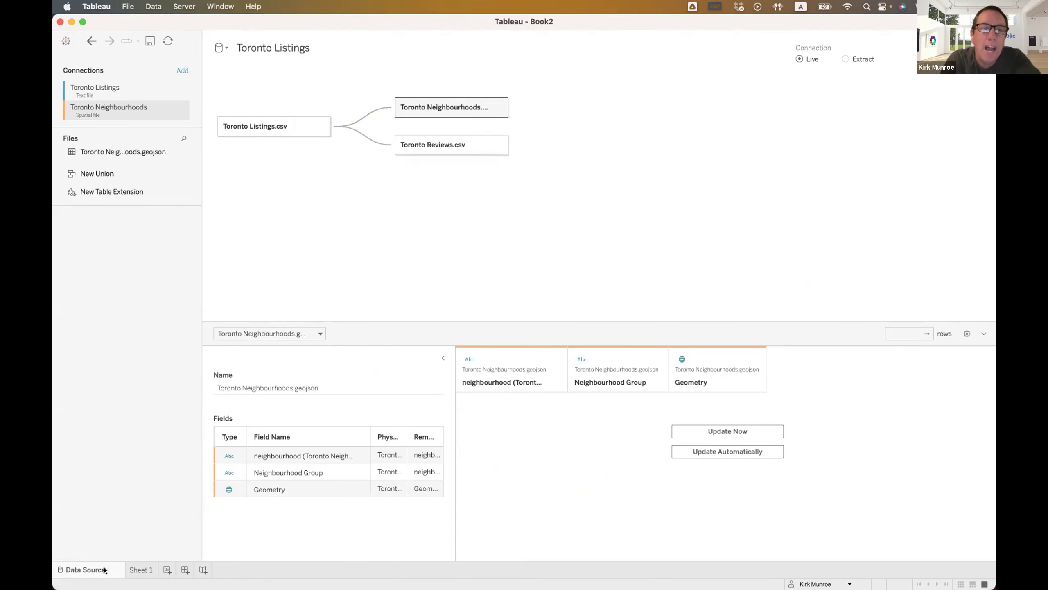
pyautogui.click(181, 70)
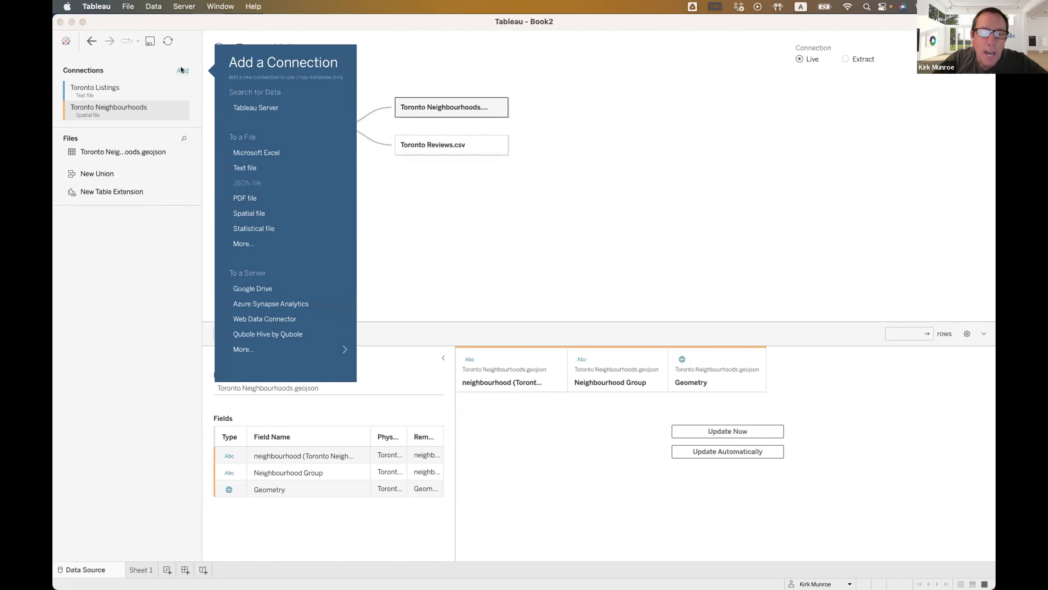
pyautogui.click(281, 151)
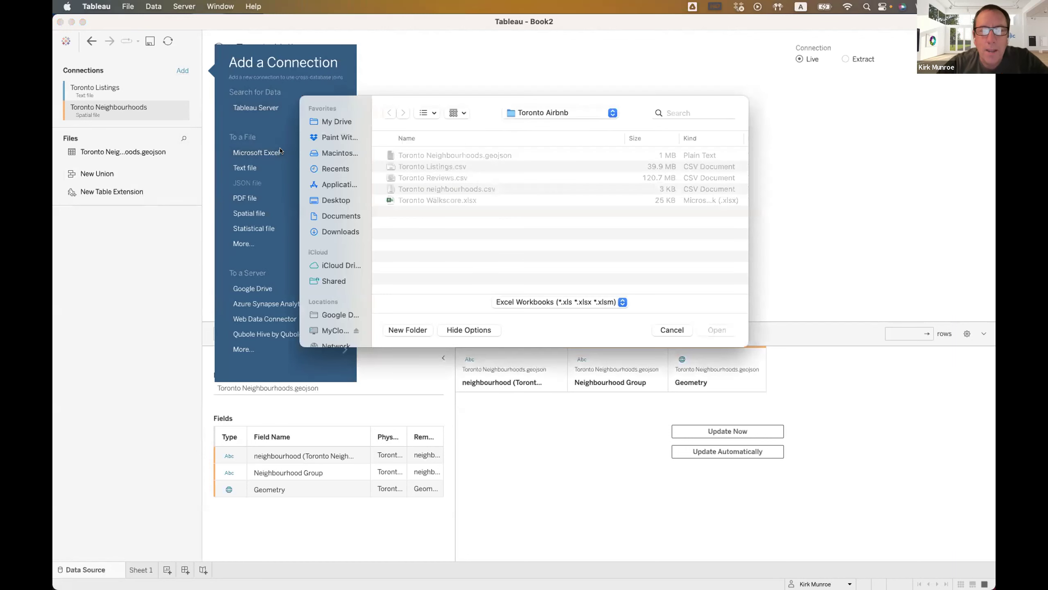
pyautogui.click(452, 199)
pyautogui.click(715, 330)
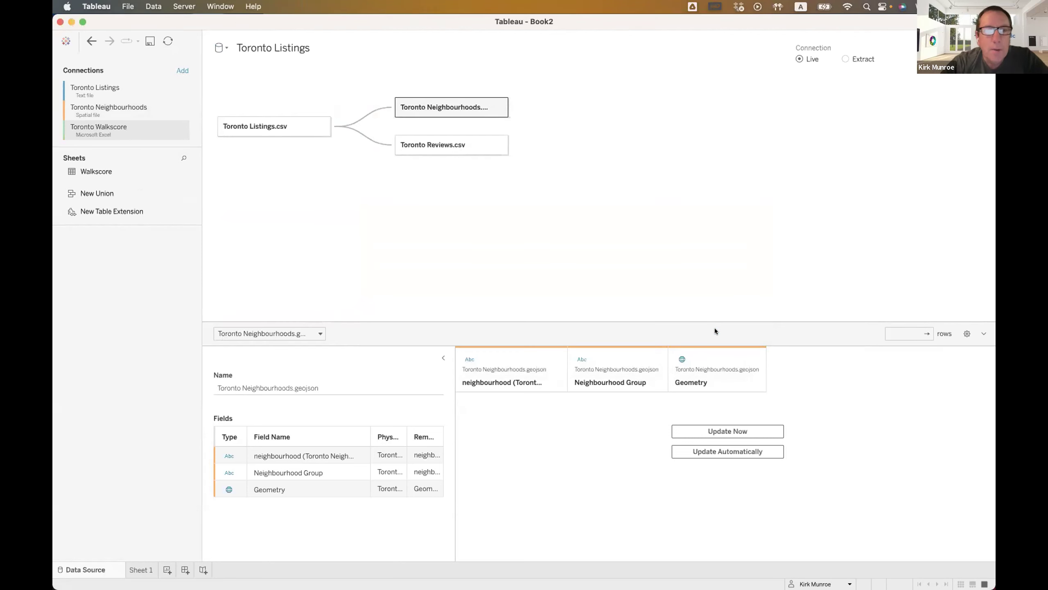
pyautogui.moveTo(83, 172); pyautogui.dragTo(396, 205)
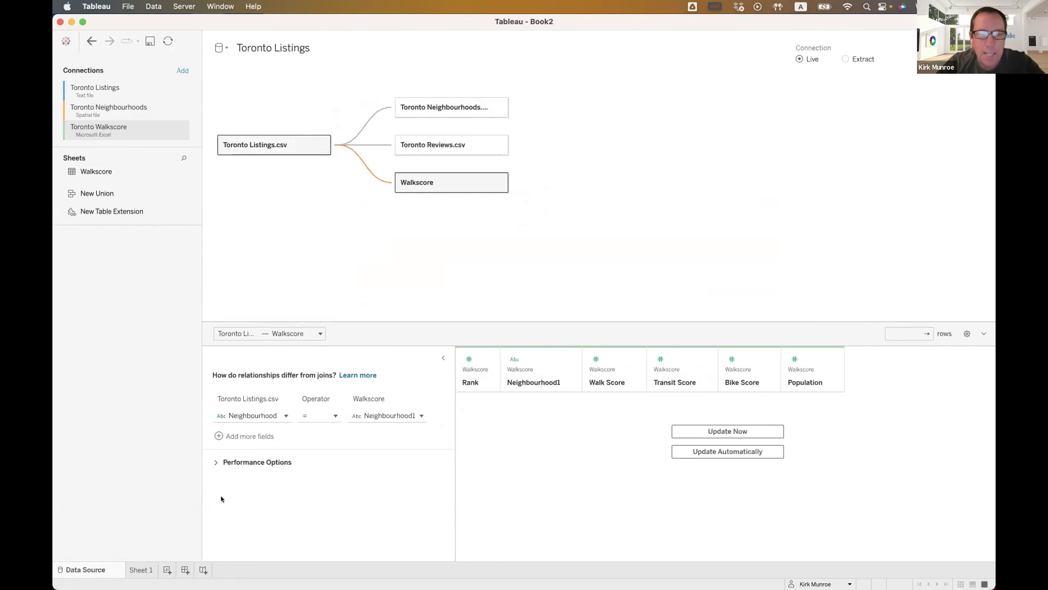
# Colour the Sheet 1 neighbourhood map by Walk Score from the Walkscore table instead, aggregated as Average
pyautogui.click(145, 570)
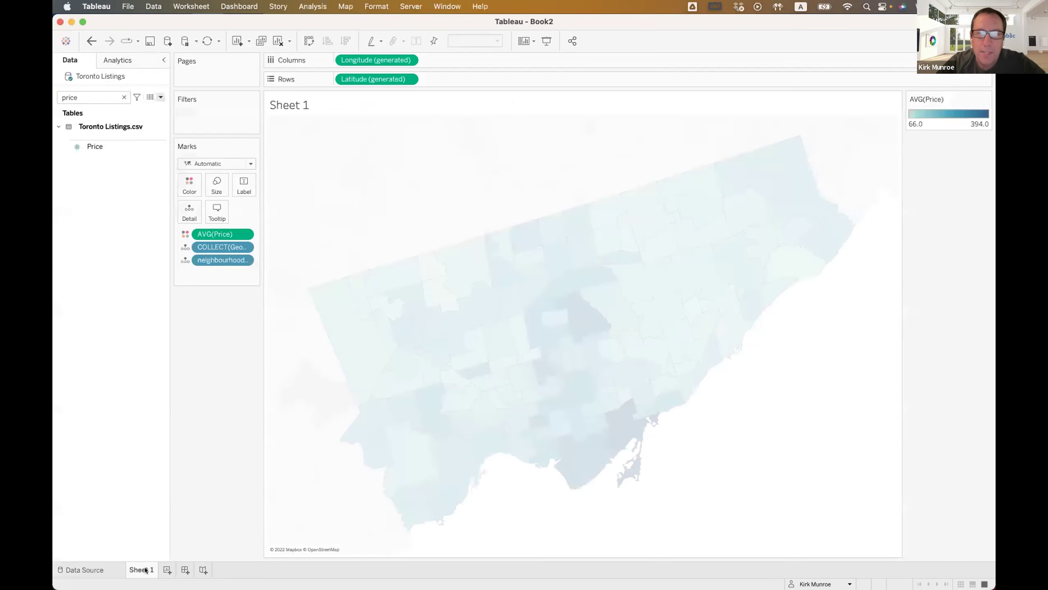
pyautogui.click(123, 97)
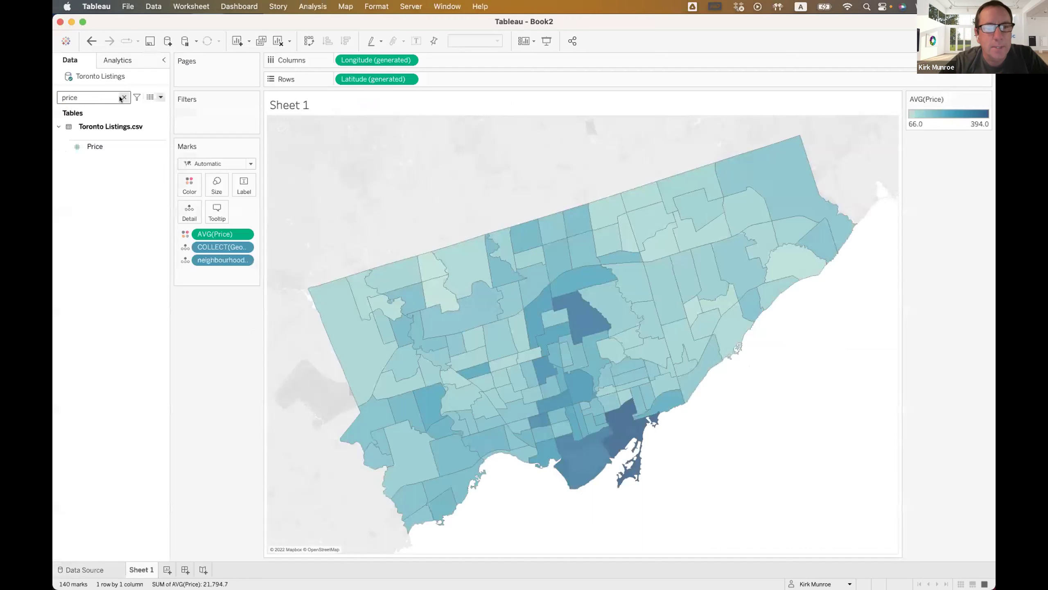
pyautogui.click(59, 126)
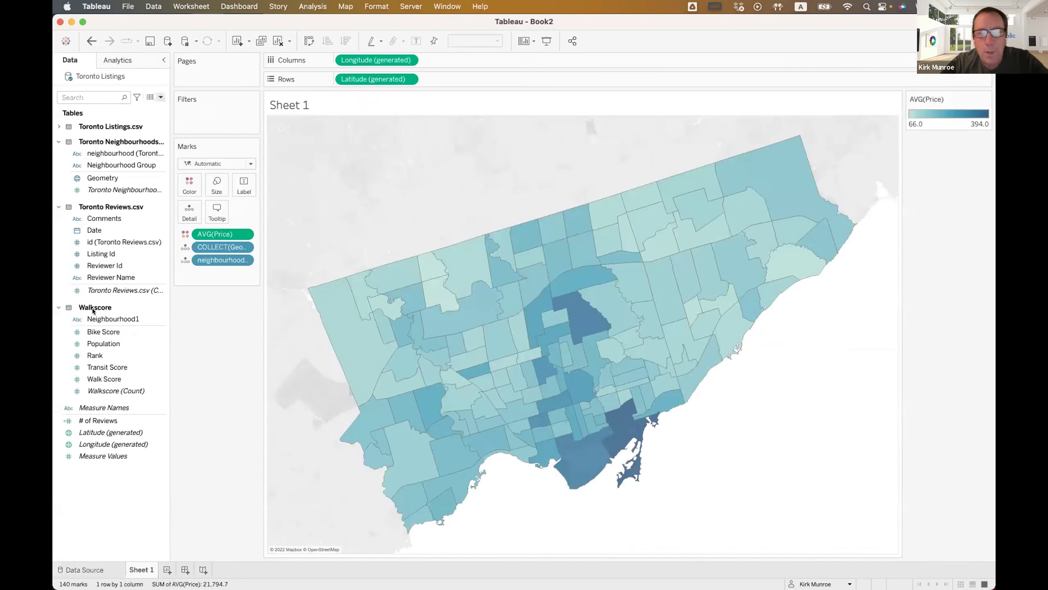
pyautogui.moveTo(104, 378); pyautogui.dragTo(202, 230)
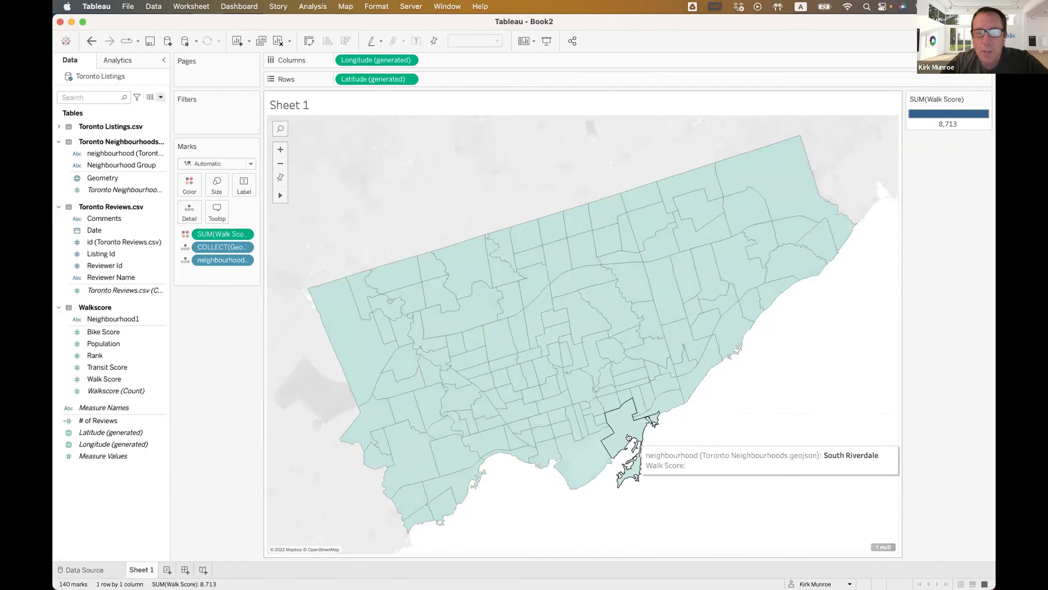
pyautogui.click(244, 234)
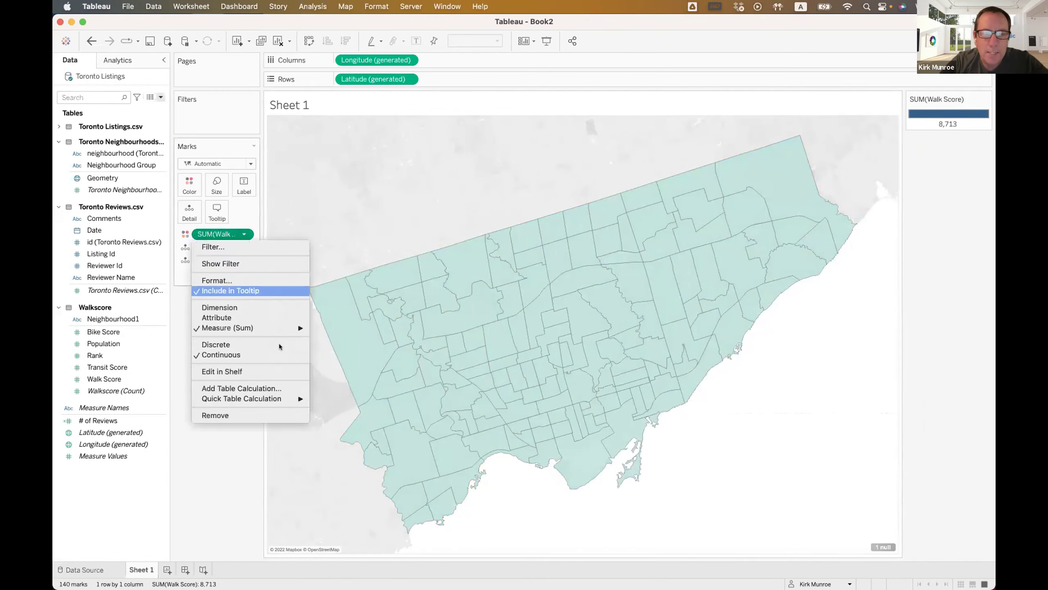
pyautogui.moveTo(289, 327)
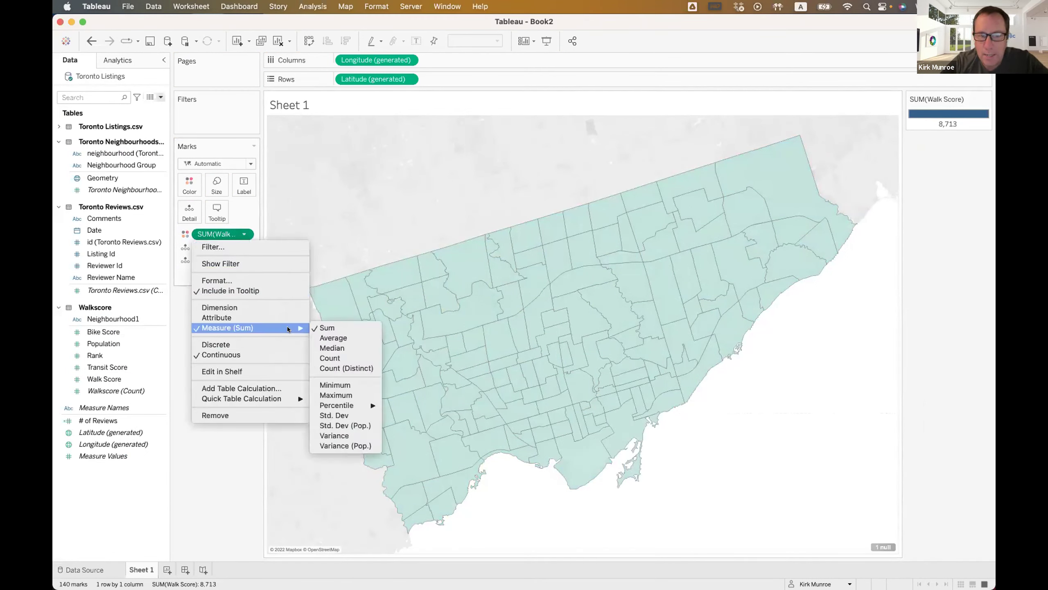
pyautogui.click(338, 338)
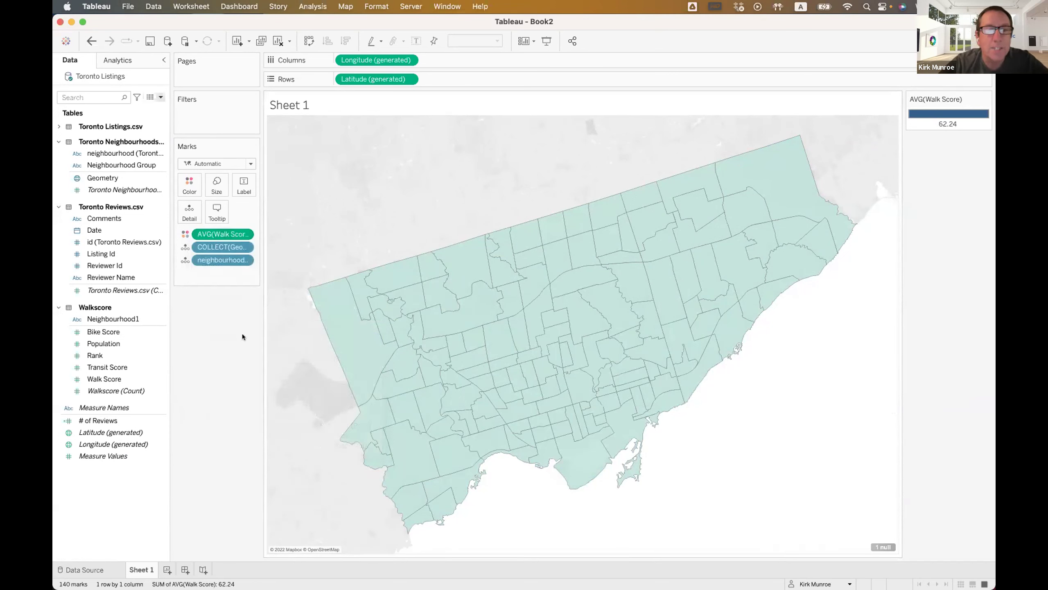
# Try the Walkscore table's Neighbourhood1 field as an extra detail on the map, and remove it again
pyautogui.moveTo(112, 318); pyautogui.dragTo(191, 215)
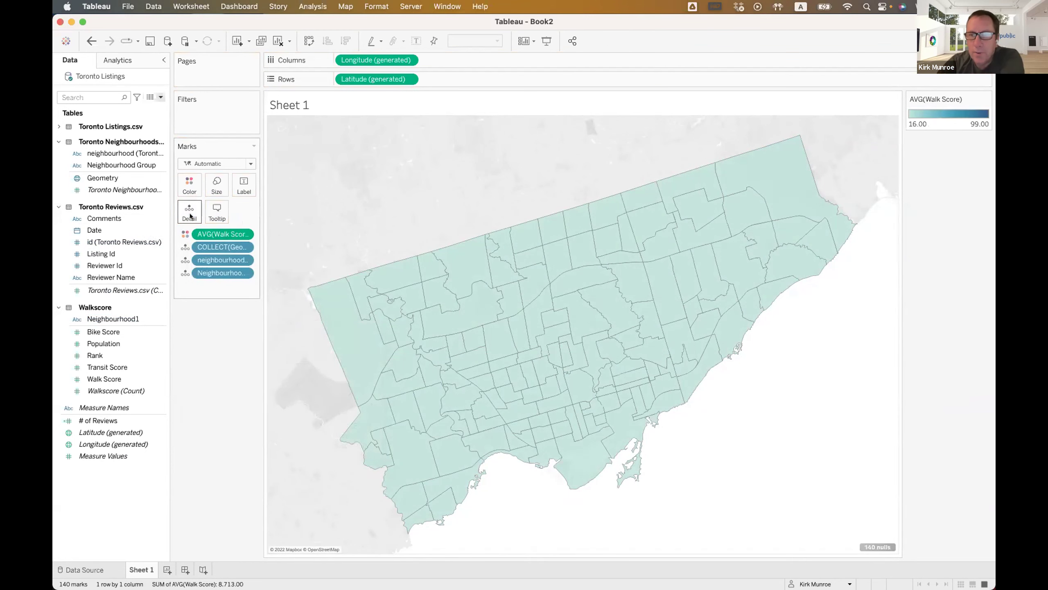
pyautogui.scroll(-5, 577, 291)
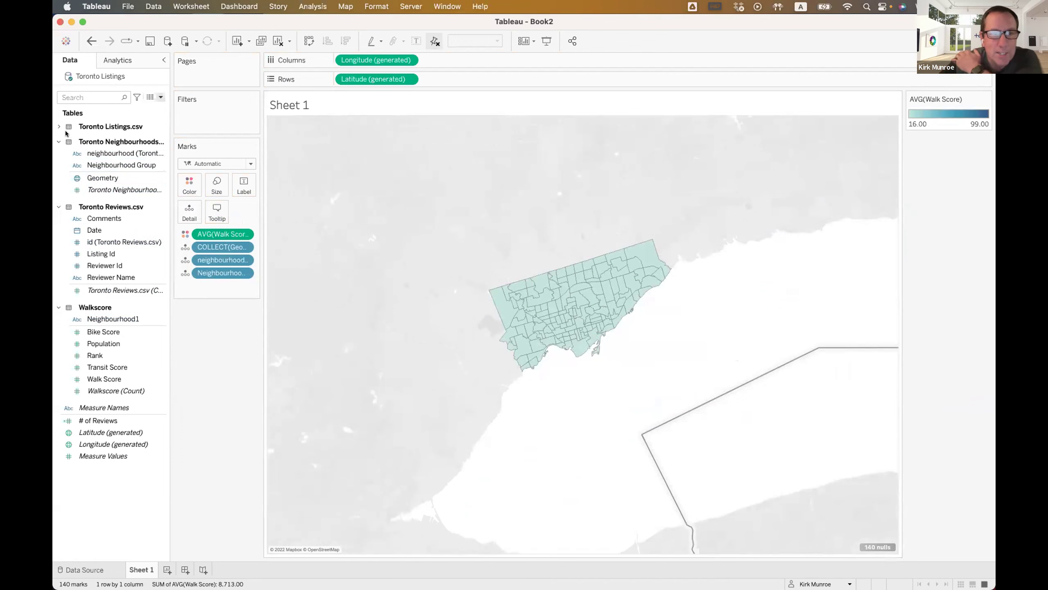
pyautogui.click(111, 318)
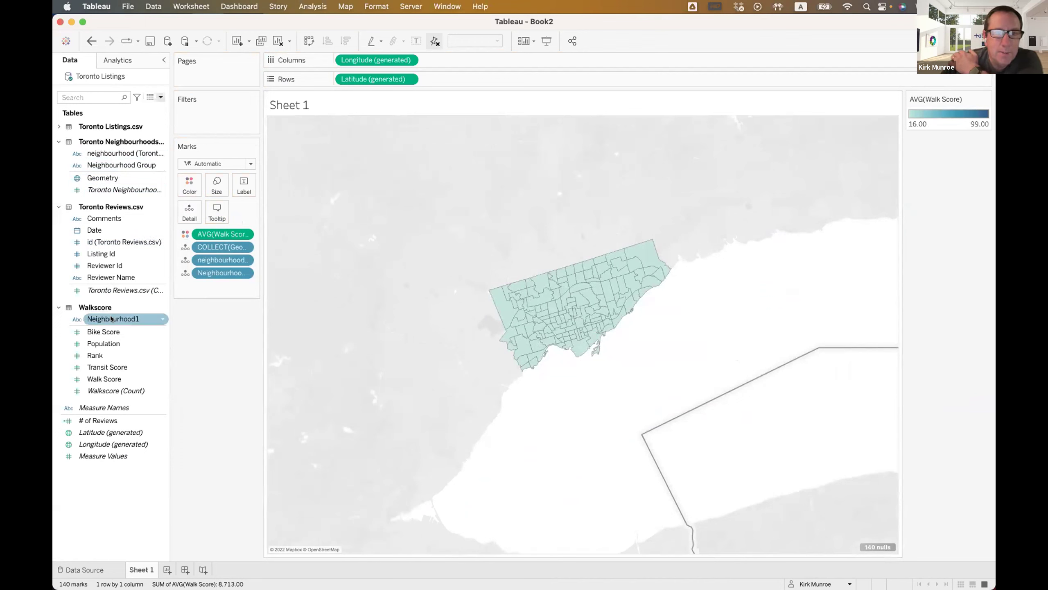
pyautogui.moveTo(222, 273); pyautogui.dragTo(210, 400)
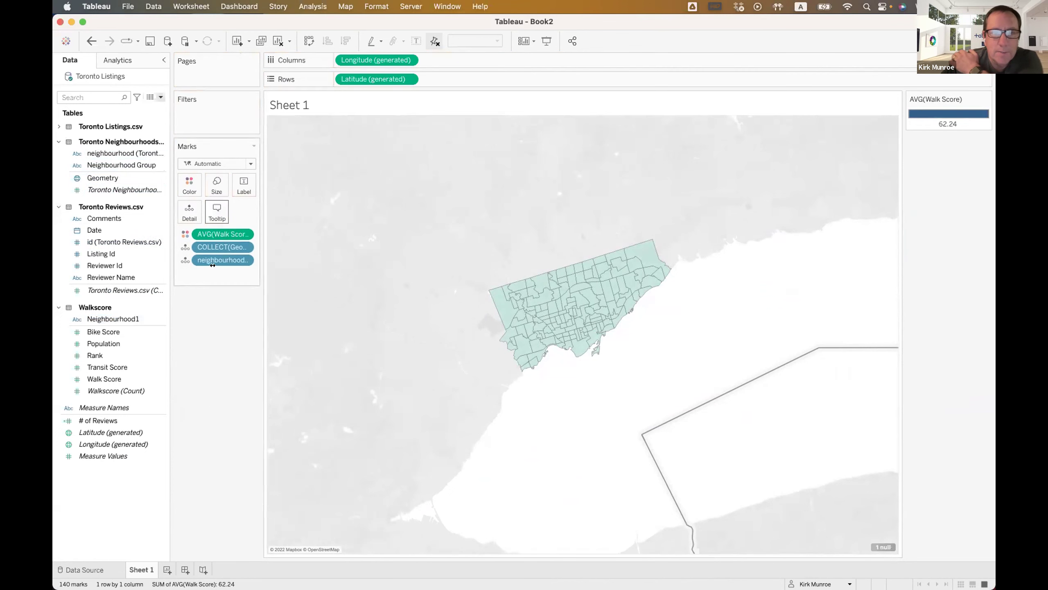
# Add the Toronto Neighbourhoods neighbourhood field to the map as detail once more
pyautogui.click(281, 180)
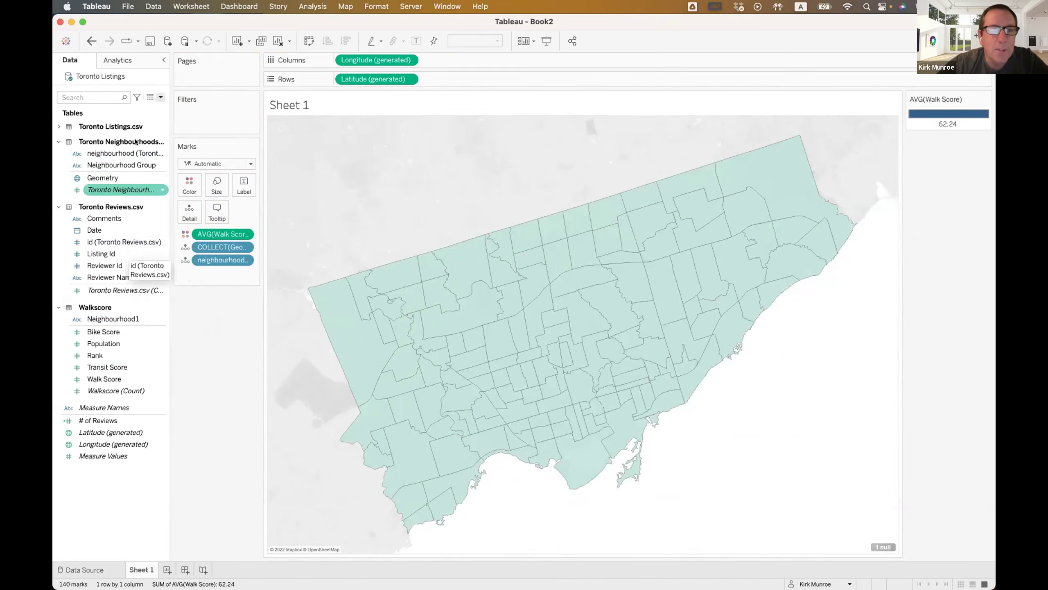
pyautogui.click(122, 153)
pyautogui.moveTo(121, 153); pyautogui.dragTo(193, 216)
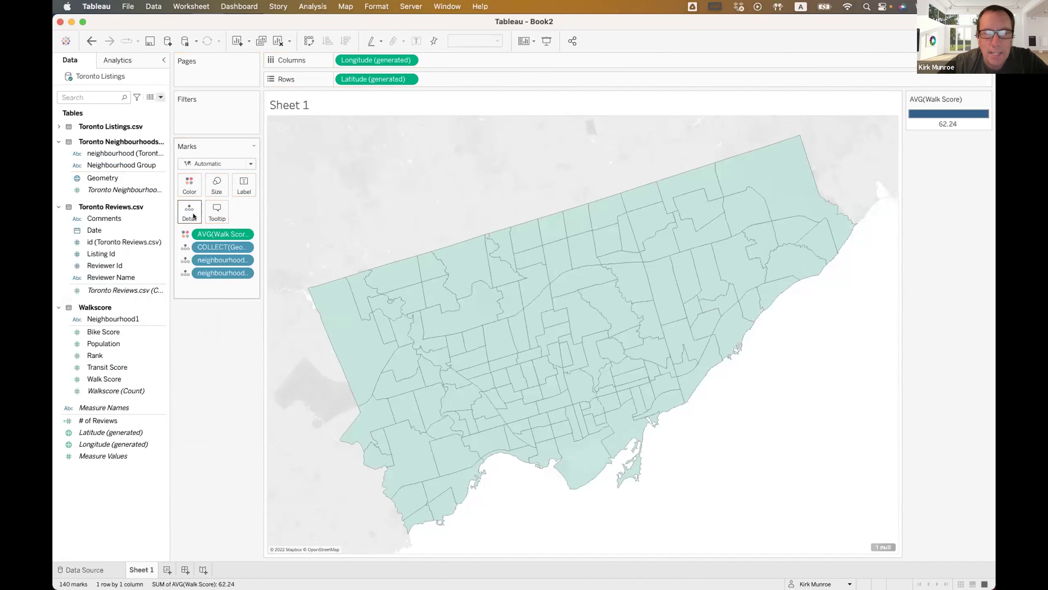
# On a new worksheet, list the Walkscore Neighbourhood1 values as rows, undo that, and list the Toronto Neighbourhoods neighbourhood field instead
pyautogui.click(168, 570)
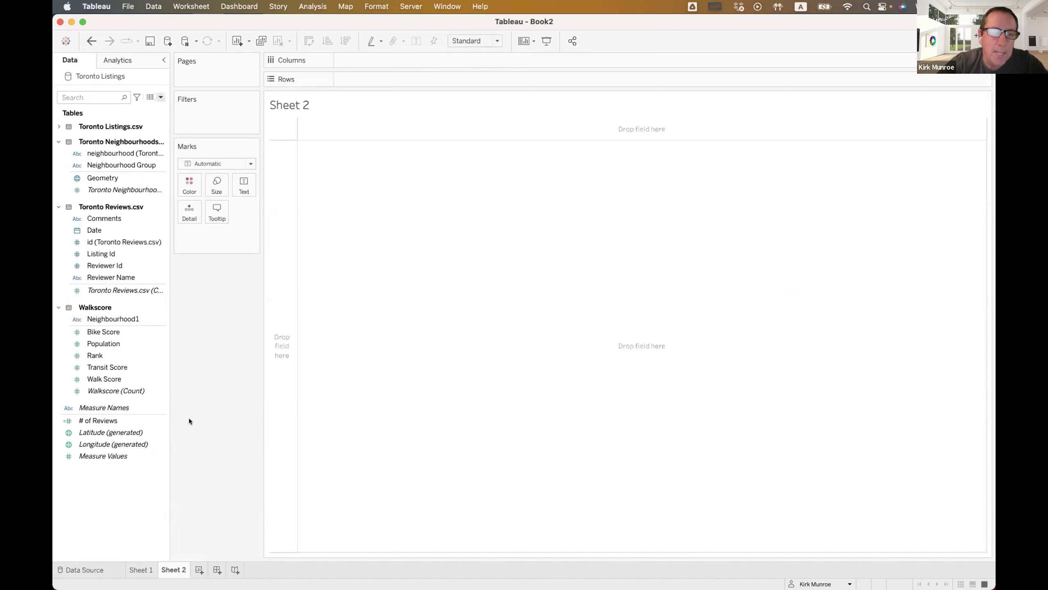
pyautogui.click(110, 319)
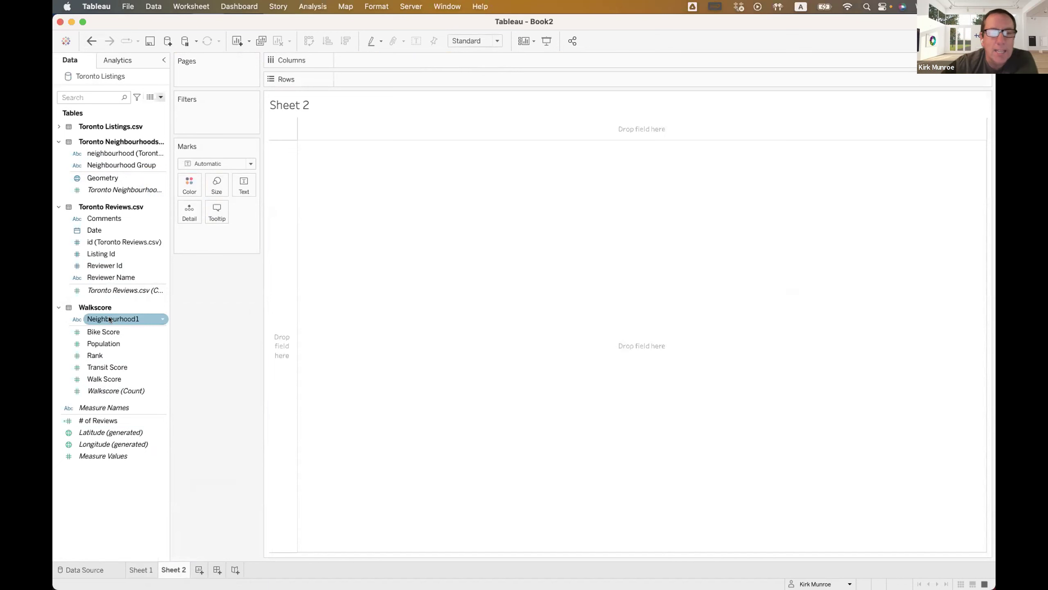
pyautogui.doubleClick(110, 319)
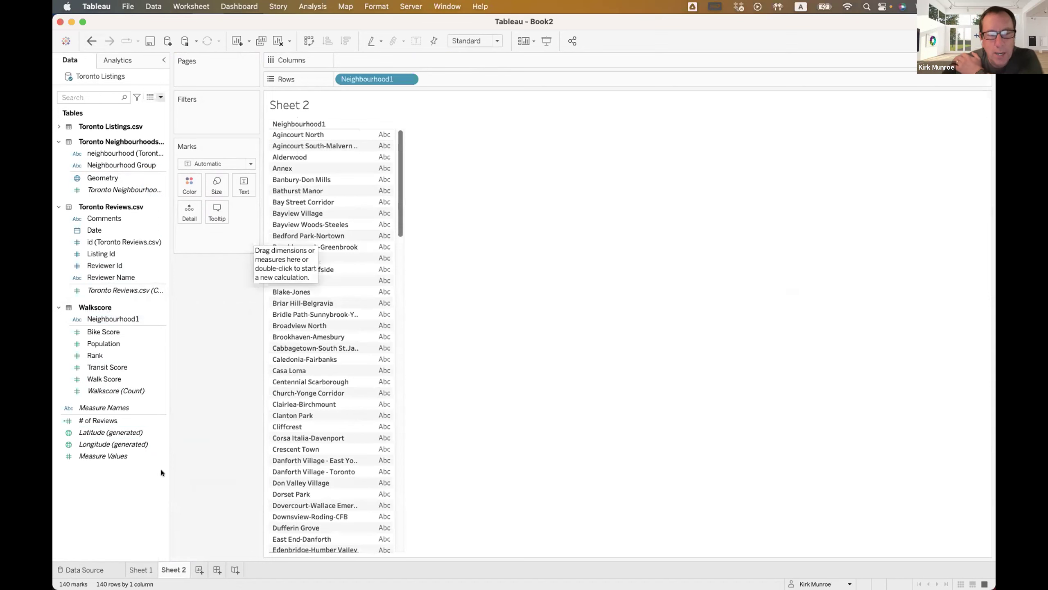
pyautogui.click(92, 41)
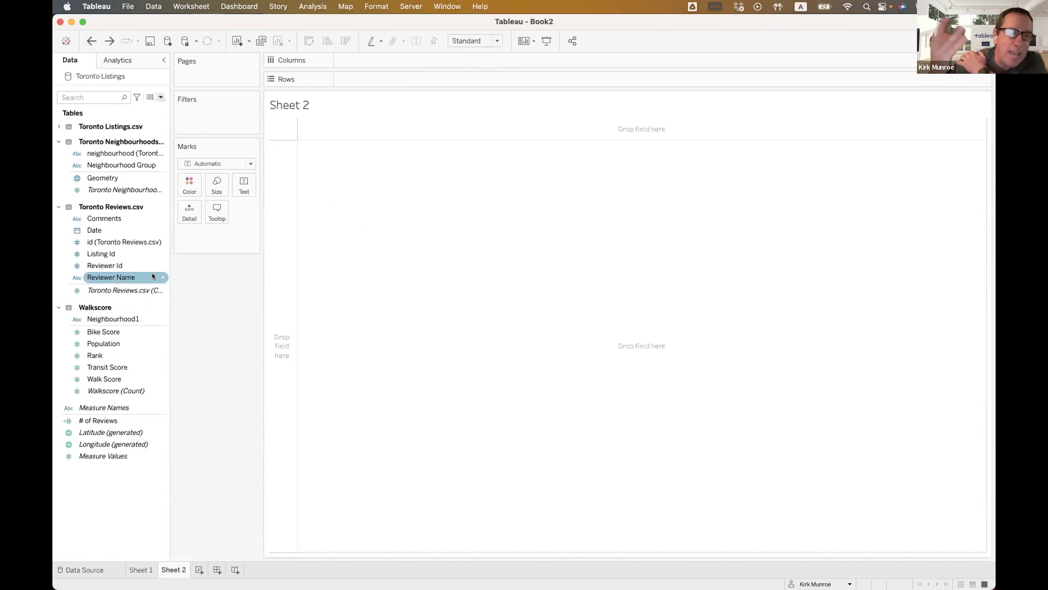
pyautogui.click(144, 153)
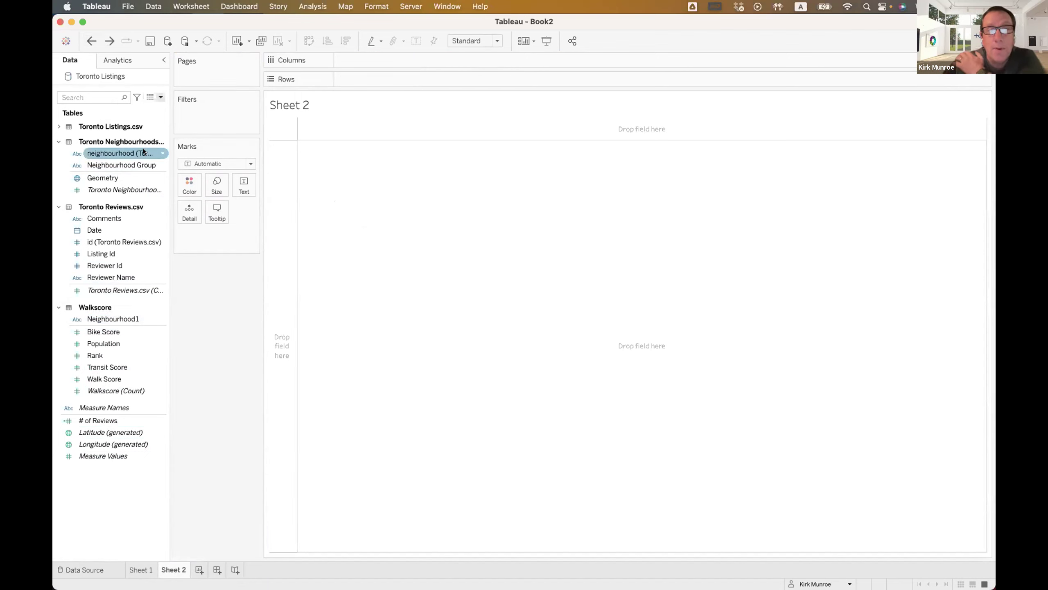
pyautogui.doubleClick(144, 153)
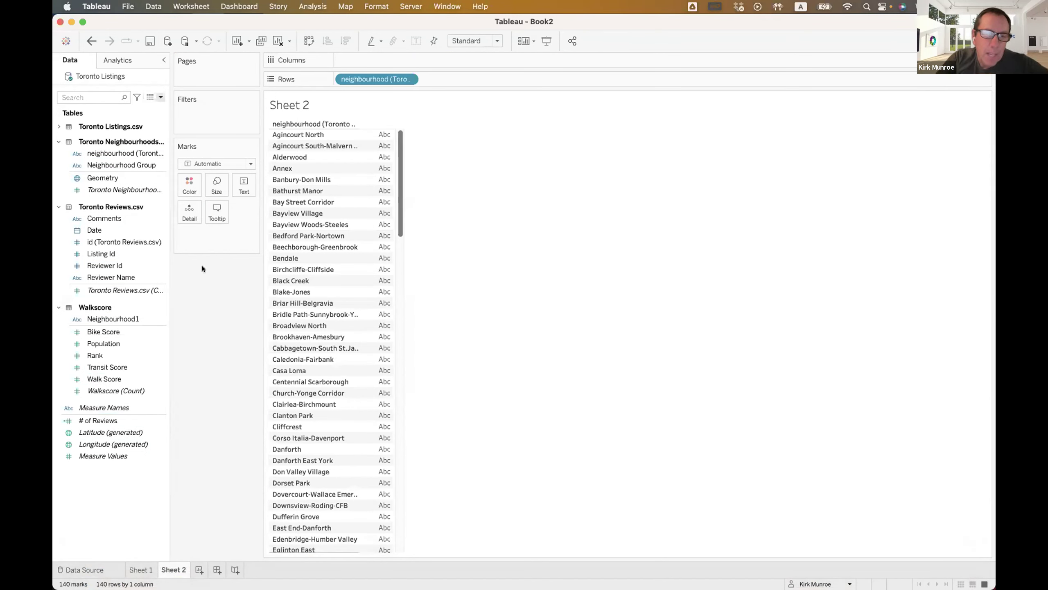
# Try Neighbourhood1 as a second row field beside neighbourhood on Sheet 2, and take it off again
pyautogui.moveTo(113, 319); pyautogui.dragTo(462, 75)
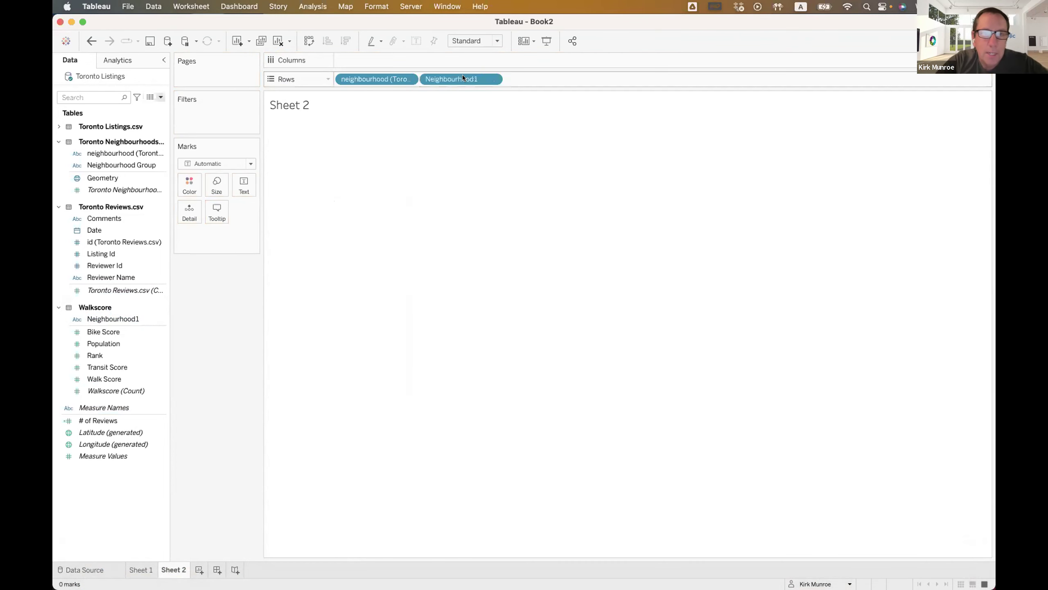
pyautogui.moveTo(462, 75); pyautogui.dragTo(224, 307)
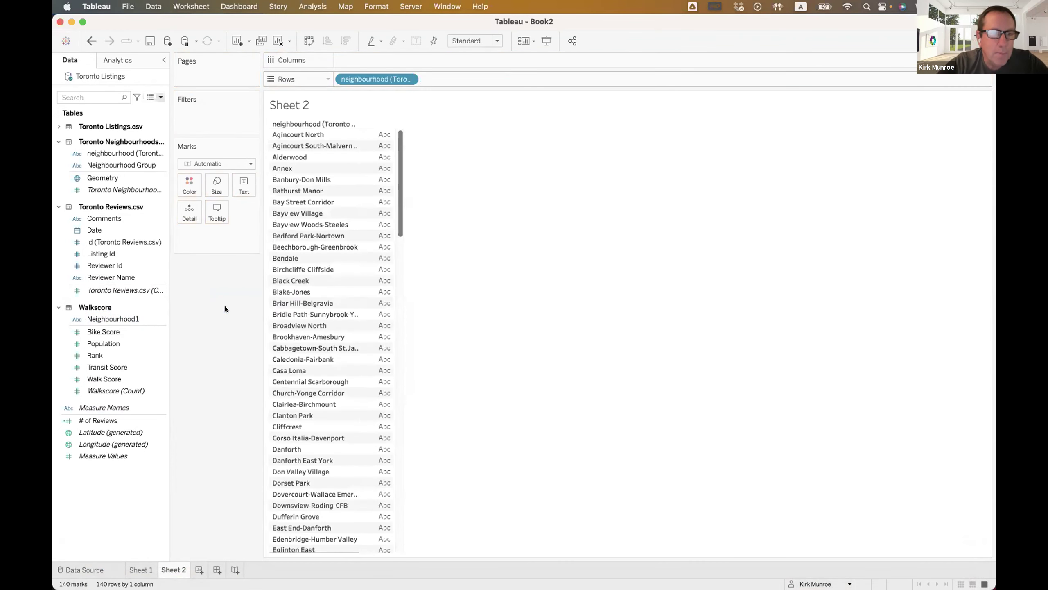
pyautogui.click(121, 315)
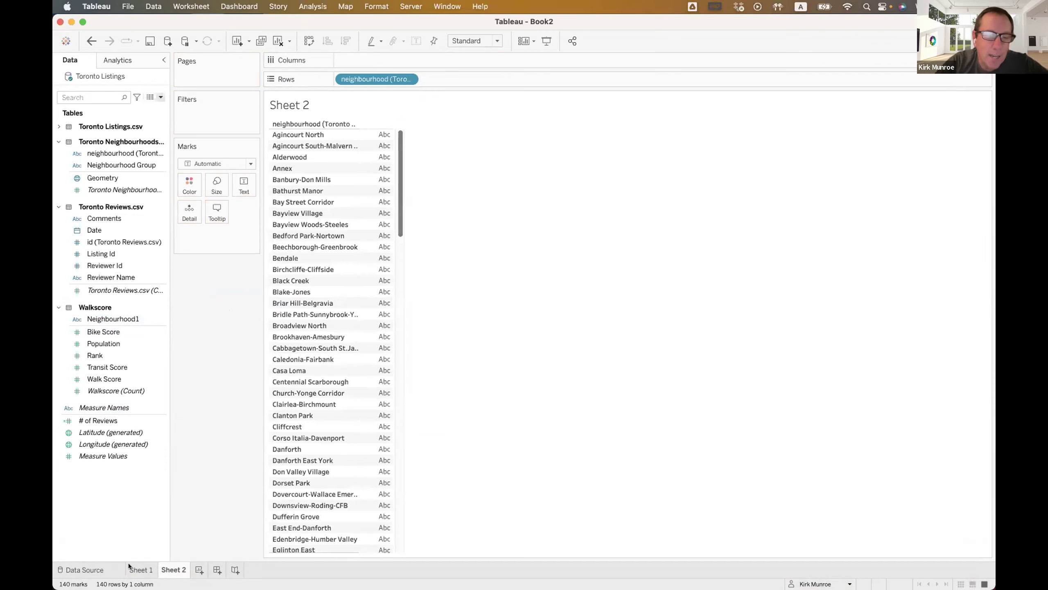
# Change the Toronto Listings.csv–Walkscore relationship to match Neighbourhood Cleansed with Neighbourhood1, and check the walk score map on Sheet 1
pyautogui.click(91, 570)
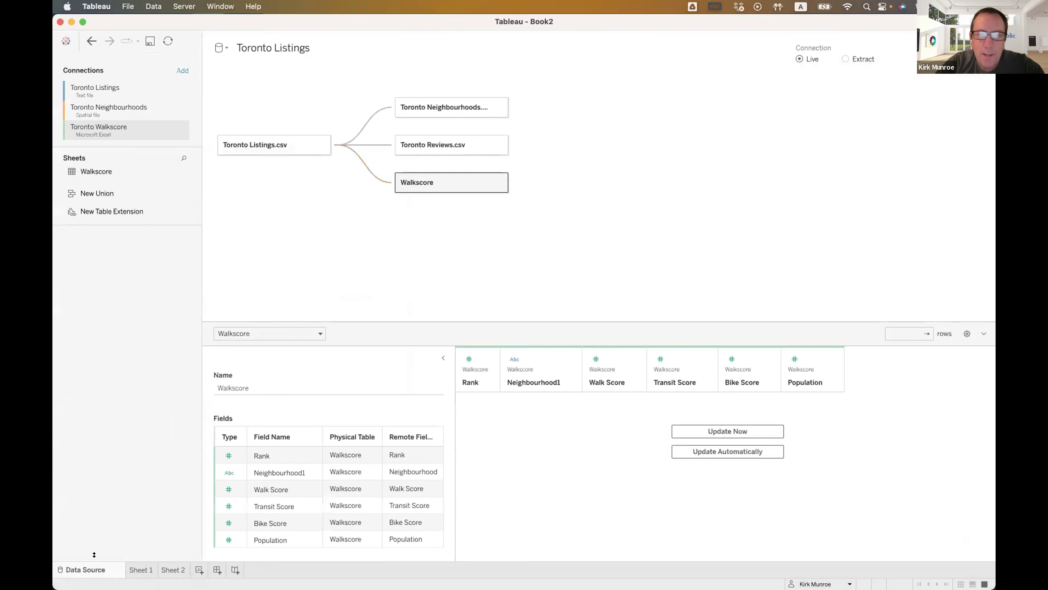
pyautogui.click(364, 168)
pyautogui.click(280, 416)
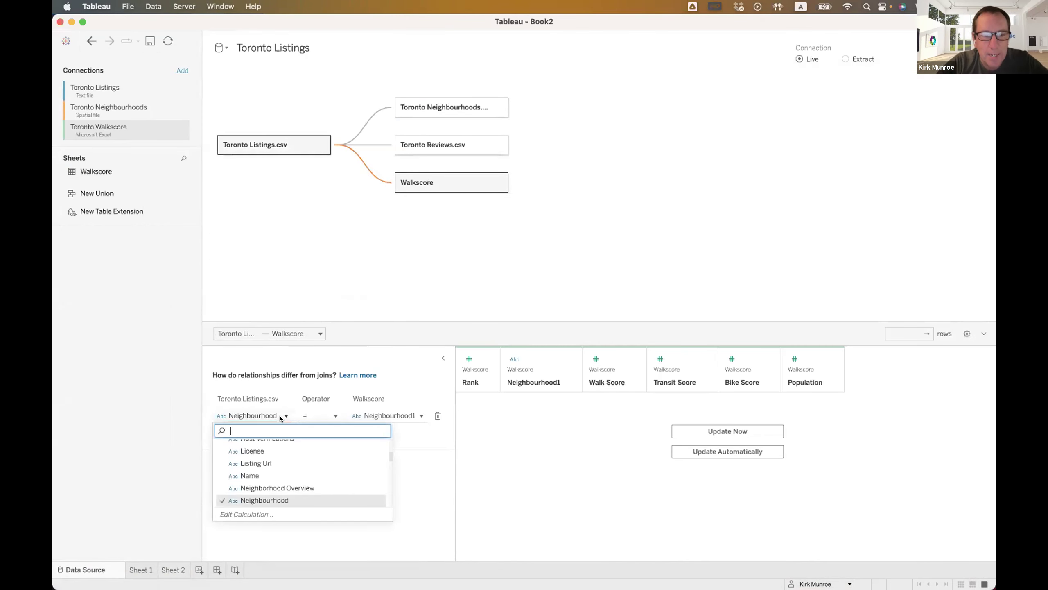
pyautogui.scroll(-2, 282, 485)
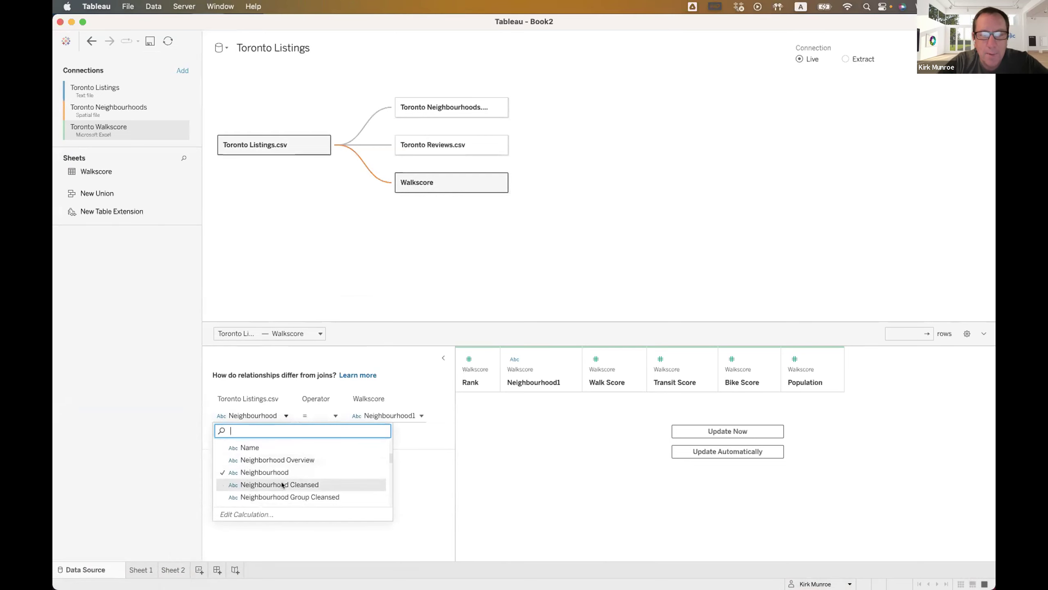
pyautogui.click(282, 485)
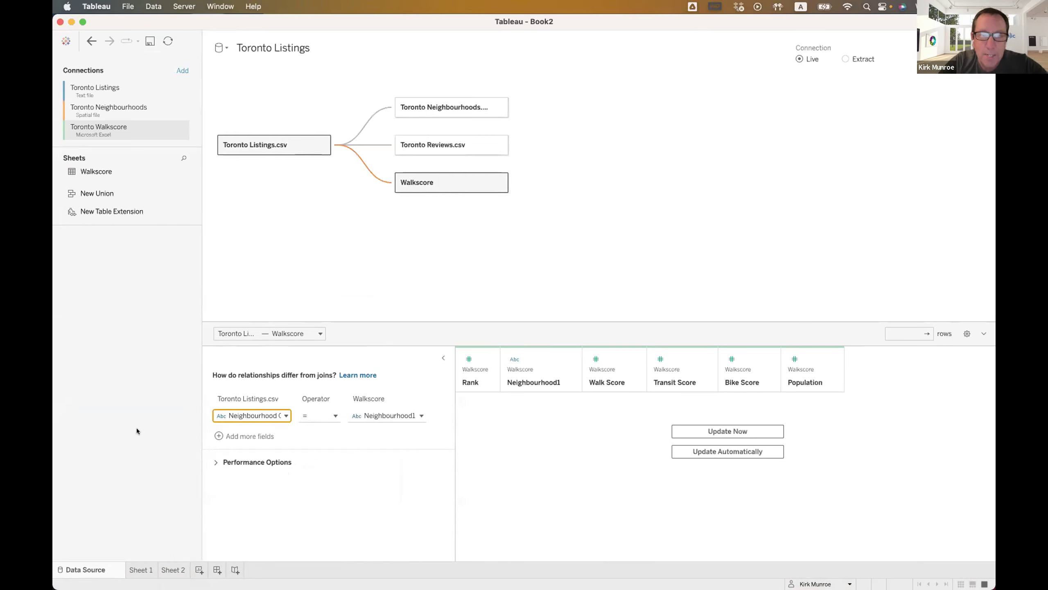
pyautogui.click(175, 570)
pyautogui.click(137, 571)
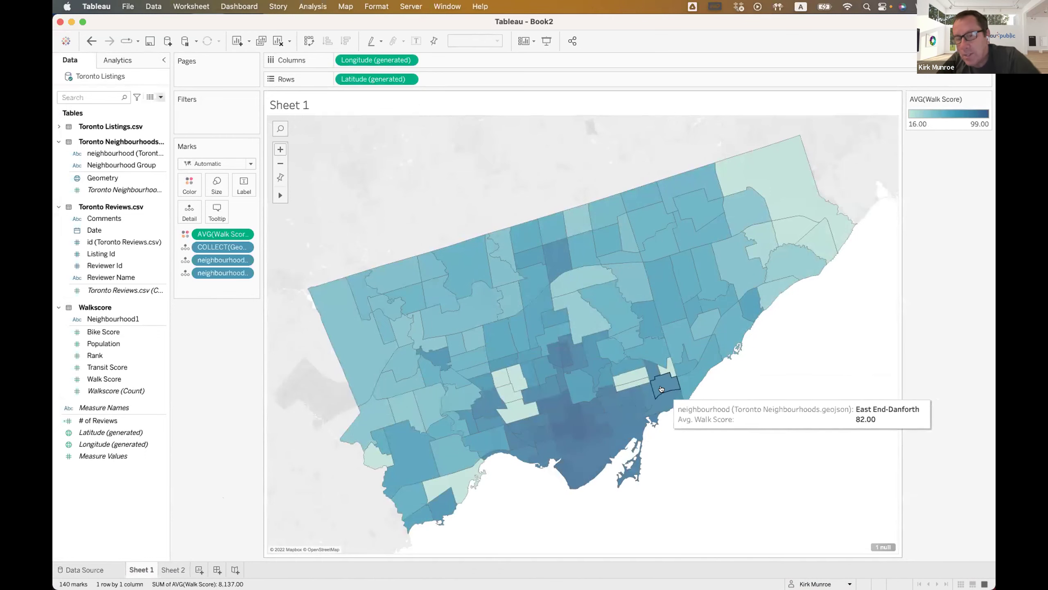
# On Sheet 2, add Neighbourhood1 to the rows beside neighbourhood and show the Walkscore count for each pair
pyautogui.click(173, 571)
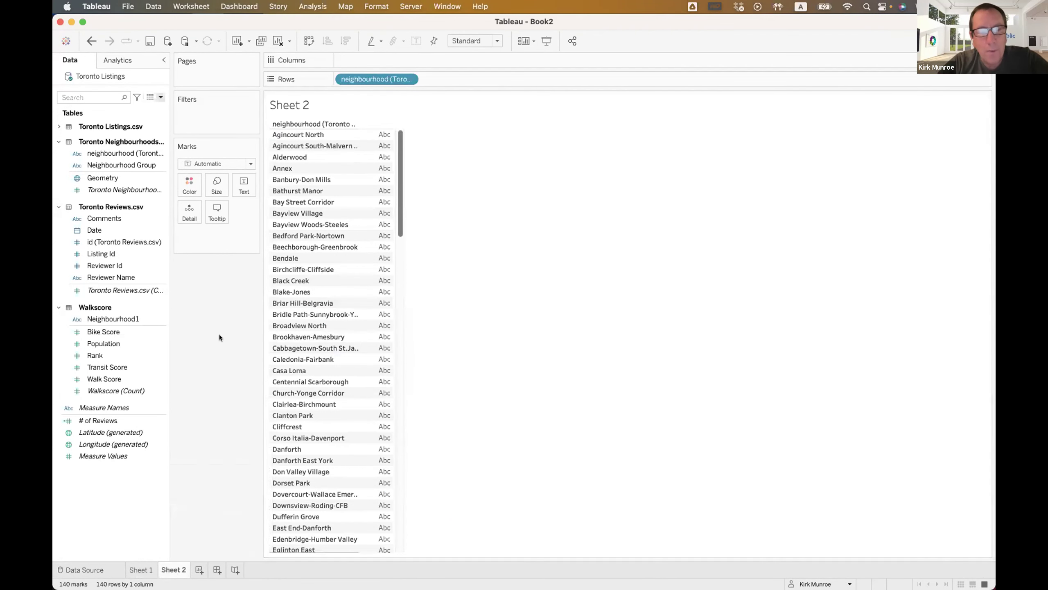
pyautogui.moveTo(113, 318); pyautogui.dragTo(462, 80)
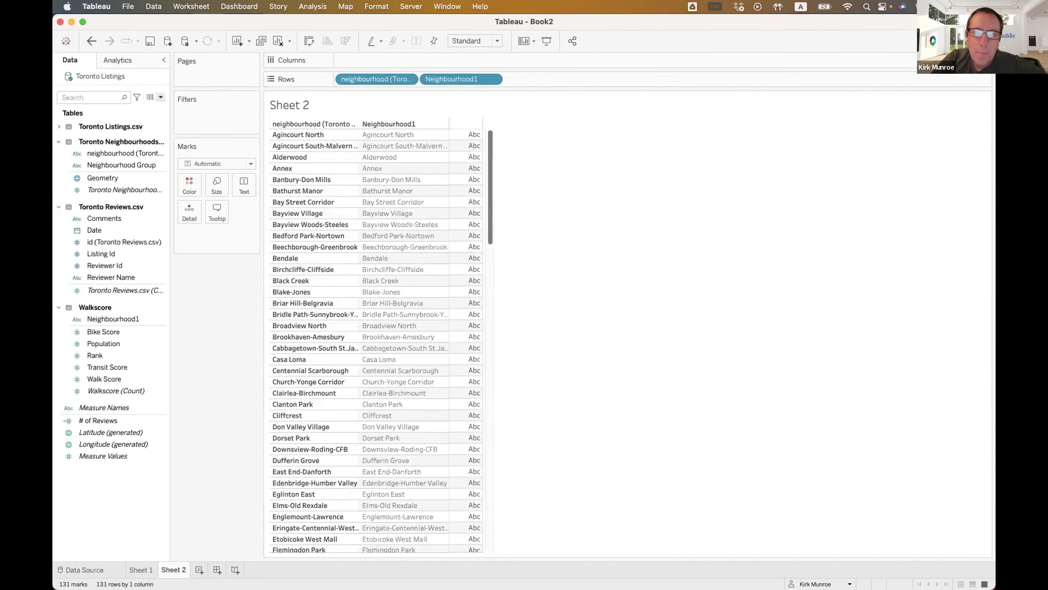
pyautogui.moveTo(115, 391); pyautogui.dragTo(456, 241)
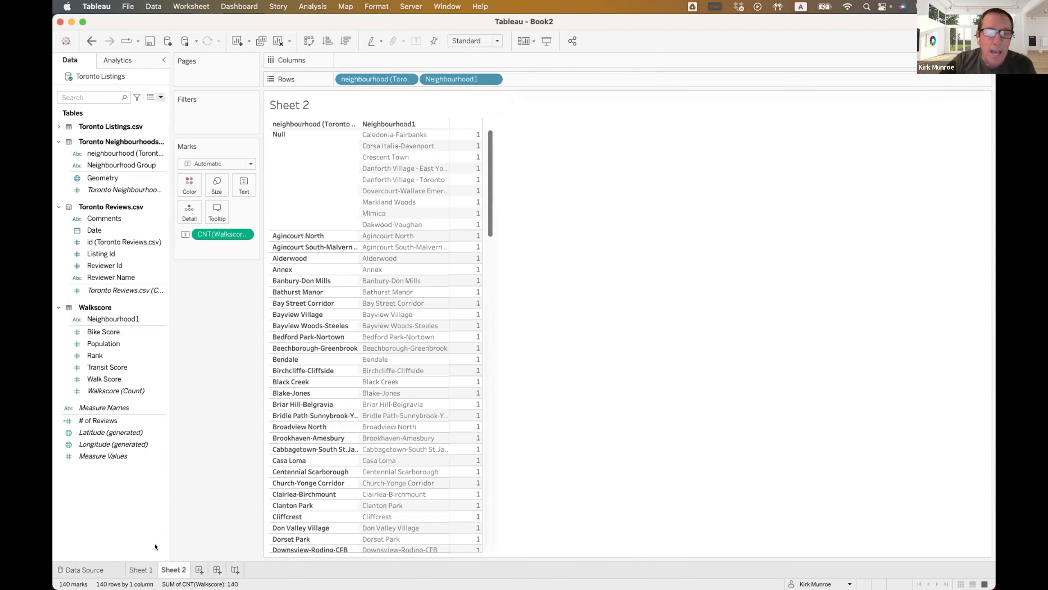
# Review the average Walk Score map on Sheet 1 for neighbourhoods without a matching score
pyautogui.click(141, 570)
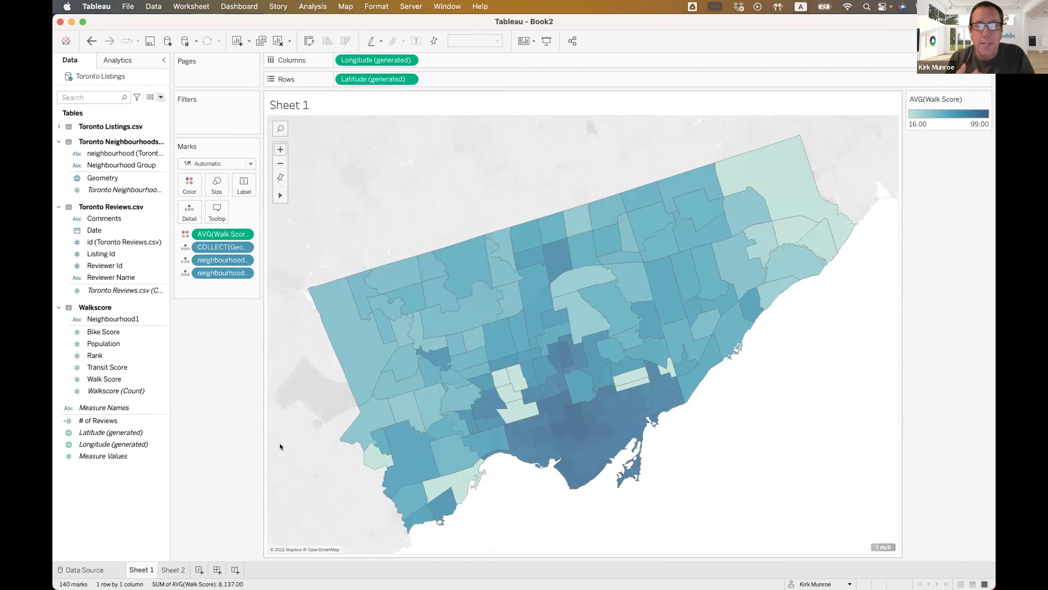
pyautogui.click(103, 153)
pyautogui.moveTo(104, 153); pyautogui.dragTo(164, 280)
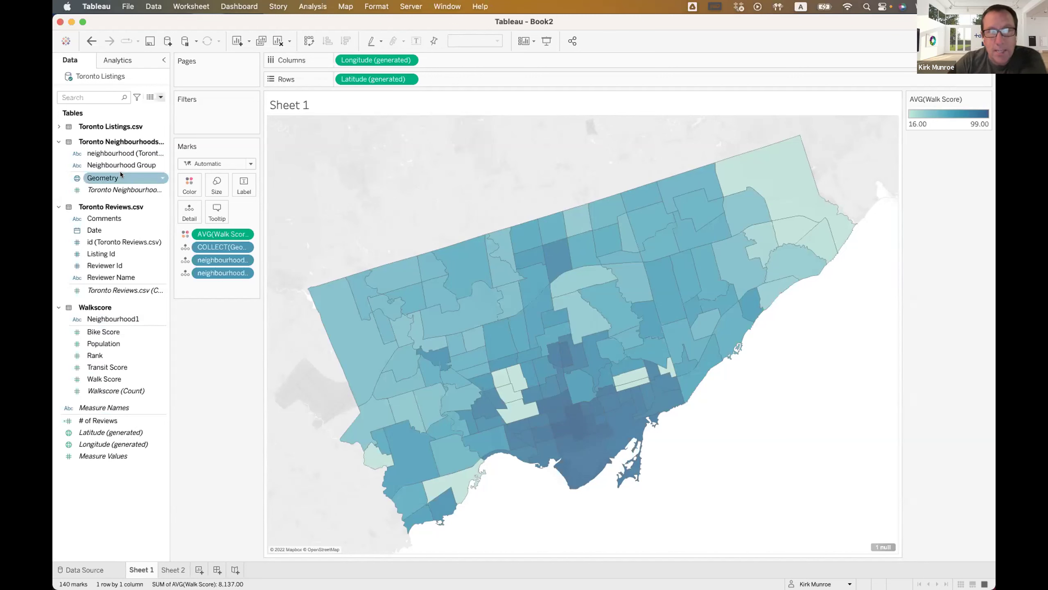
pyautogui.click(125, 151)
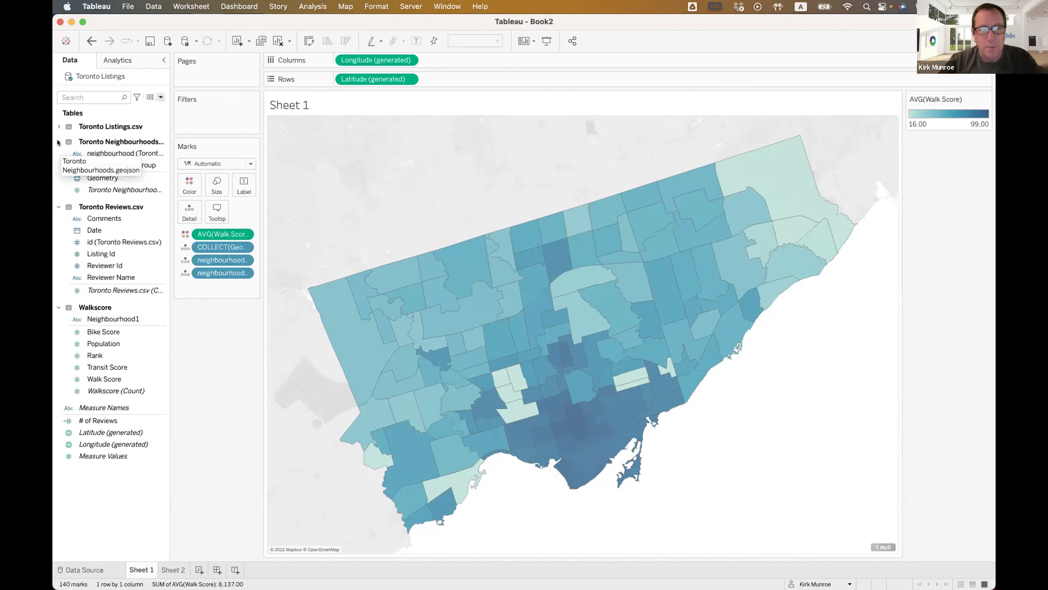
pyautogui.click(108, 570)
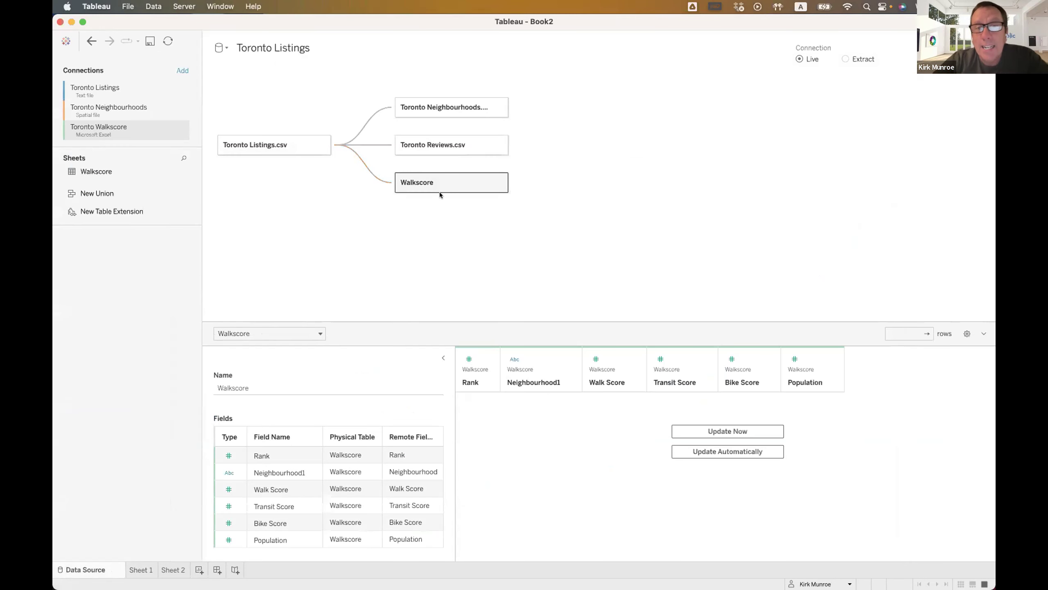
pyautogui.click(499, 148)
pyautogui.click(288, 306)
pyautogui.moveTo(431, 186); pyautogui.dragTo(93, 340)
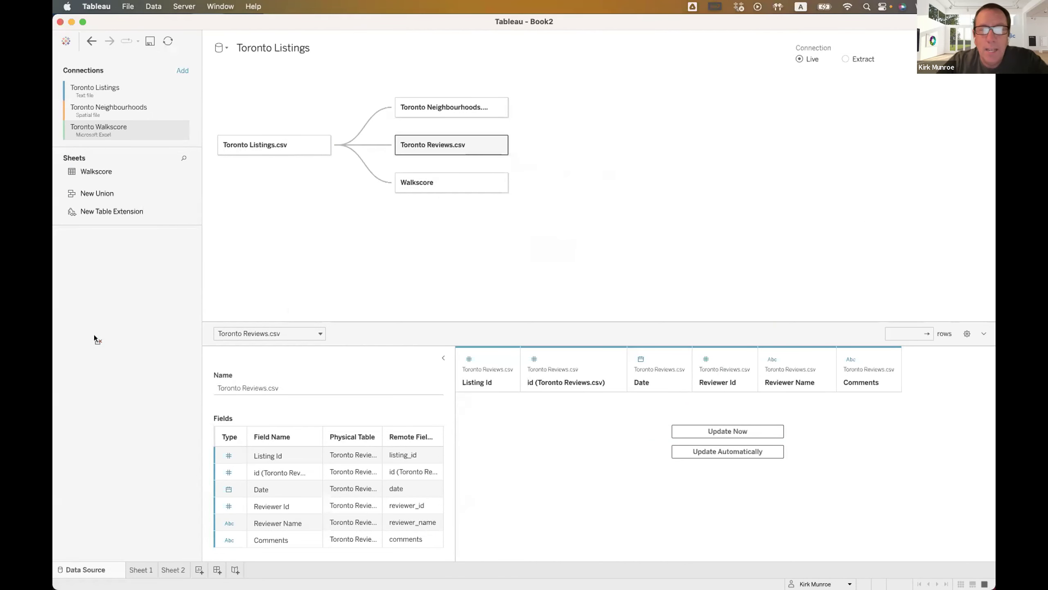
pyautogui.click(498, 147)
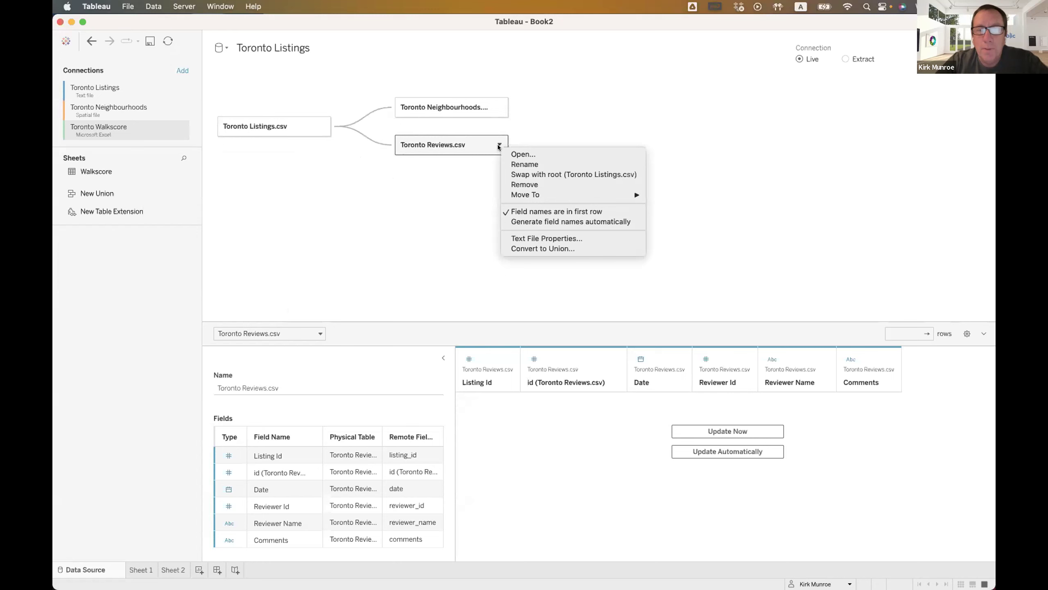
pyautogui.click(517, 155)
pyautogui.moveTo(111, 171); pyautogui.dragTo(497, 162)
pyautogui.click(368, 160)
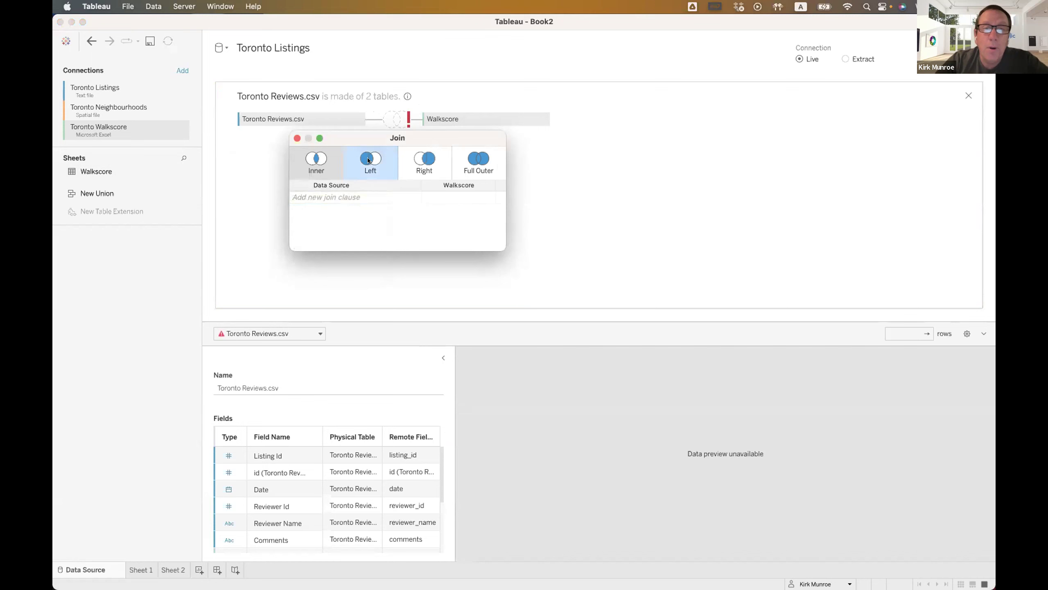
pyautogui.click(360, 198)
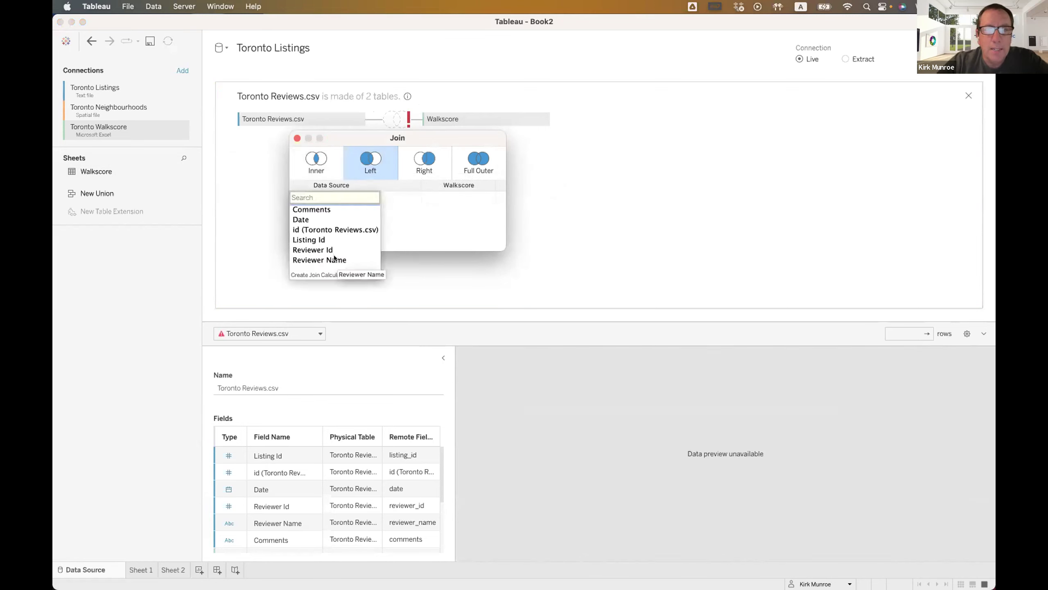
pyautogui.click(257, 225)
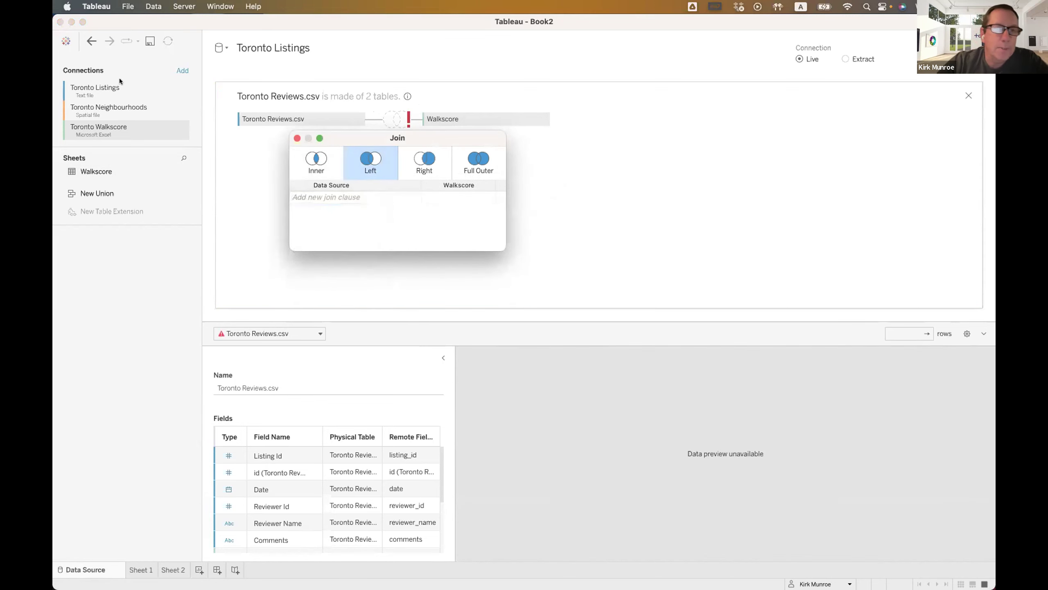
pyautogui.click(87, 40)
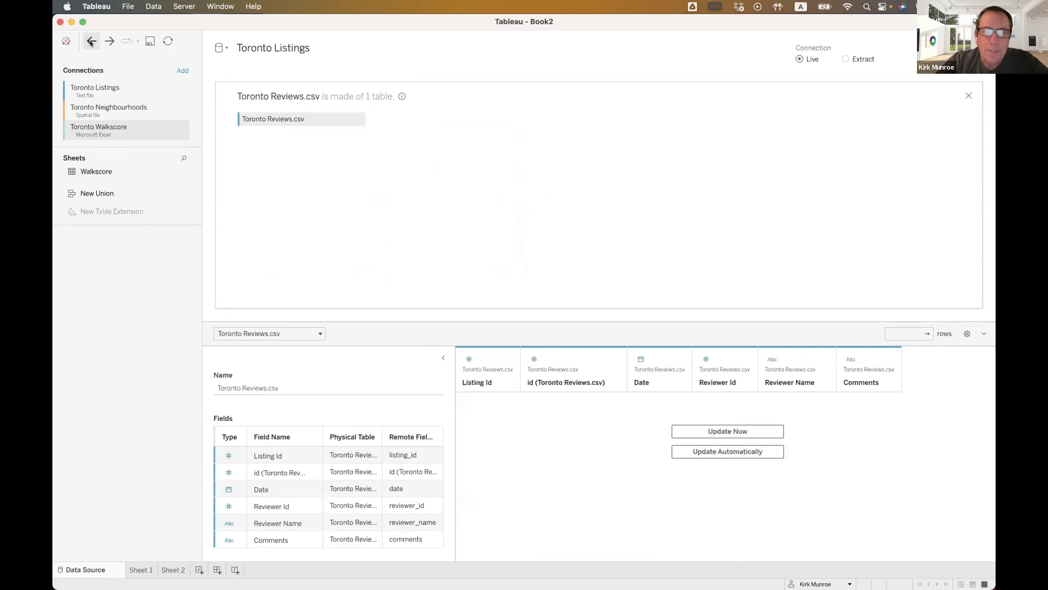
pyautogui.click(965, 97)
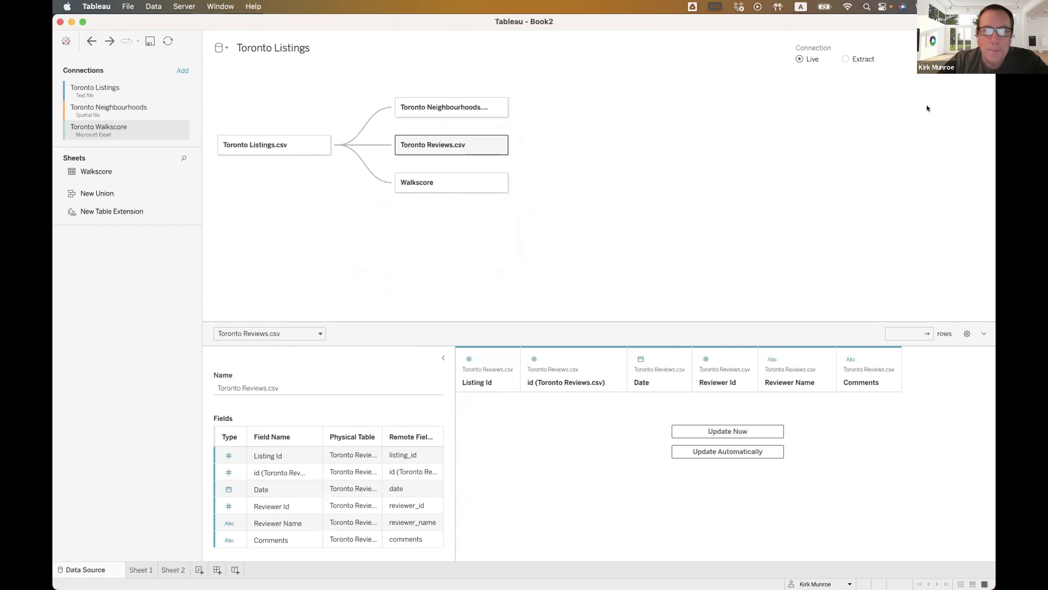
# On the data source canvas, open the Toronto Neighbourhoods.geojson table and add the Walkscore sheet inside it for a join
pyautogui.click(499, 106)
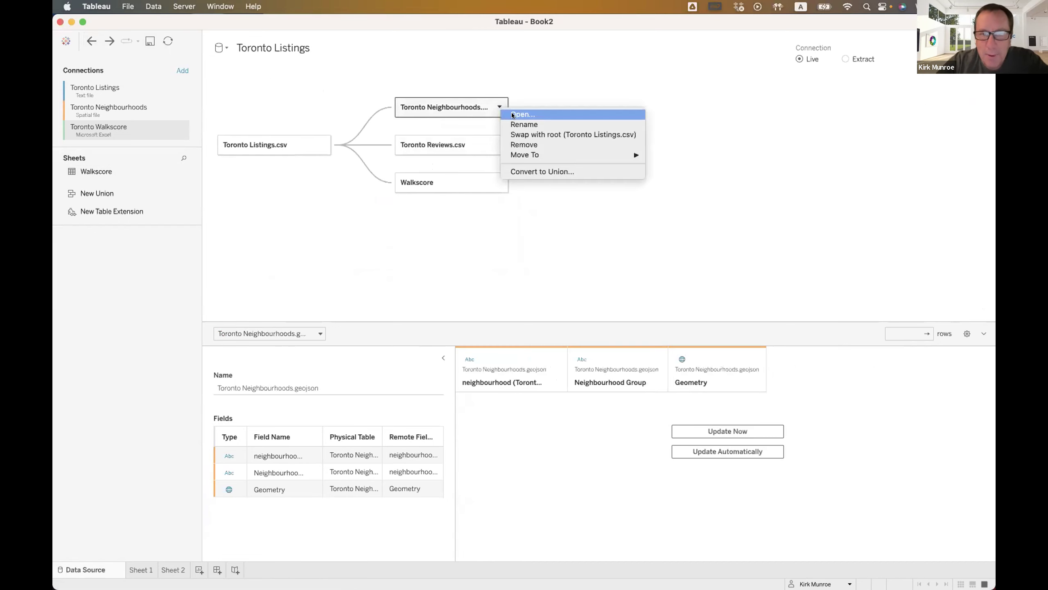
pyautogui.click(512, 114)
pyautogui.moveTo(121, 166); pyautogui.dragTo(486, 149)
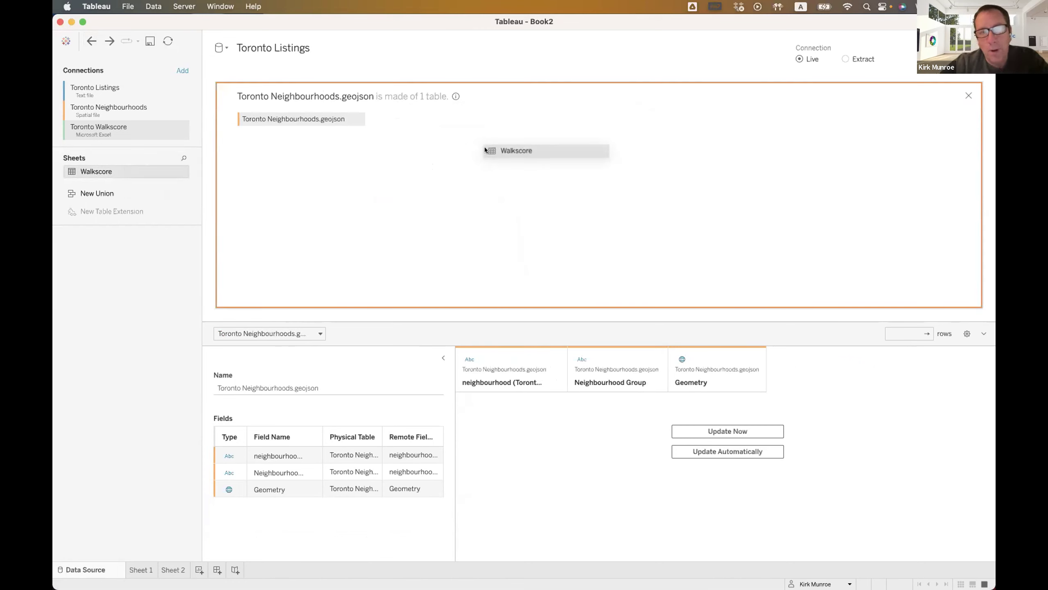
pyautogui.moveTo(485, 150); pyautogui.dragTo(485, 149)
# Left join Toronto Neighbourhoods.geojson to Walkscore1 on neighbourhood equals Neighbourhood, and return to the relationship canvas
pyautogui.click(363, 155)
pyautogui.click(337, 194)
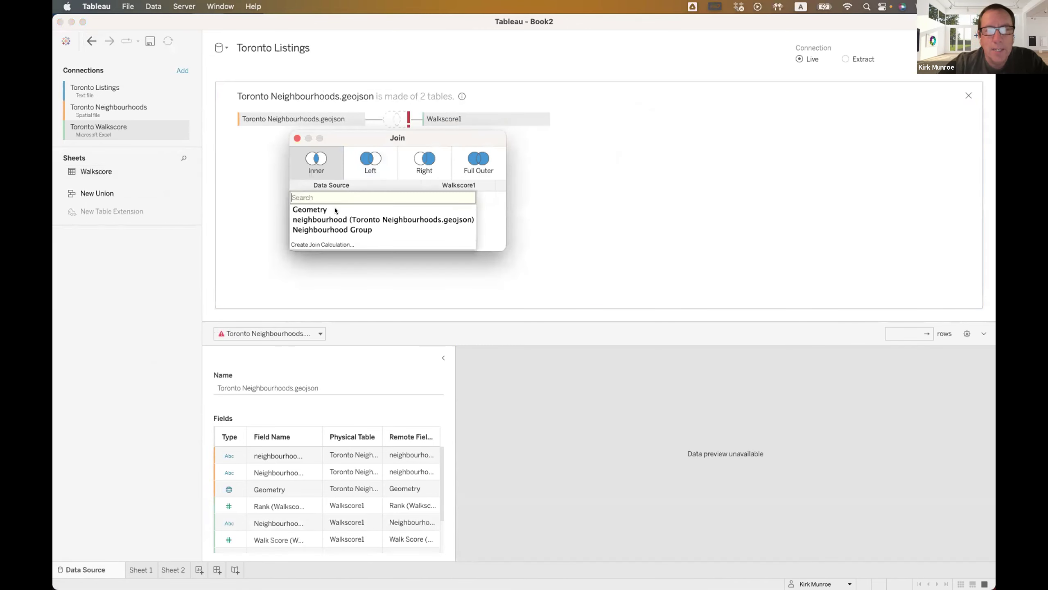
pyautogui.click(334, 219)
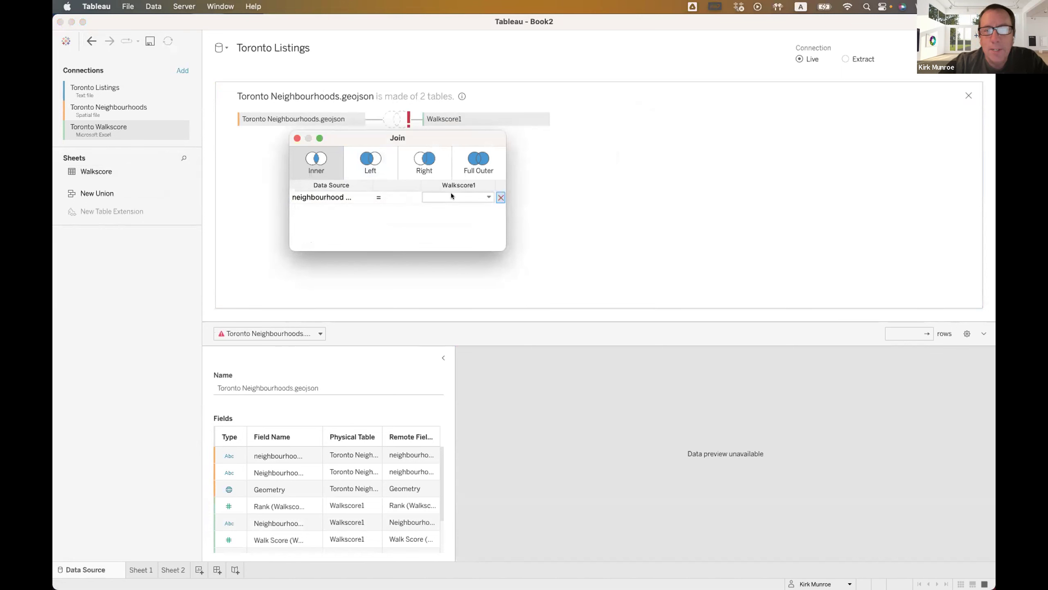
pyautogui.click(453, 197)
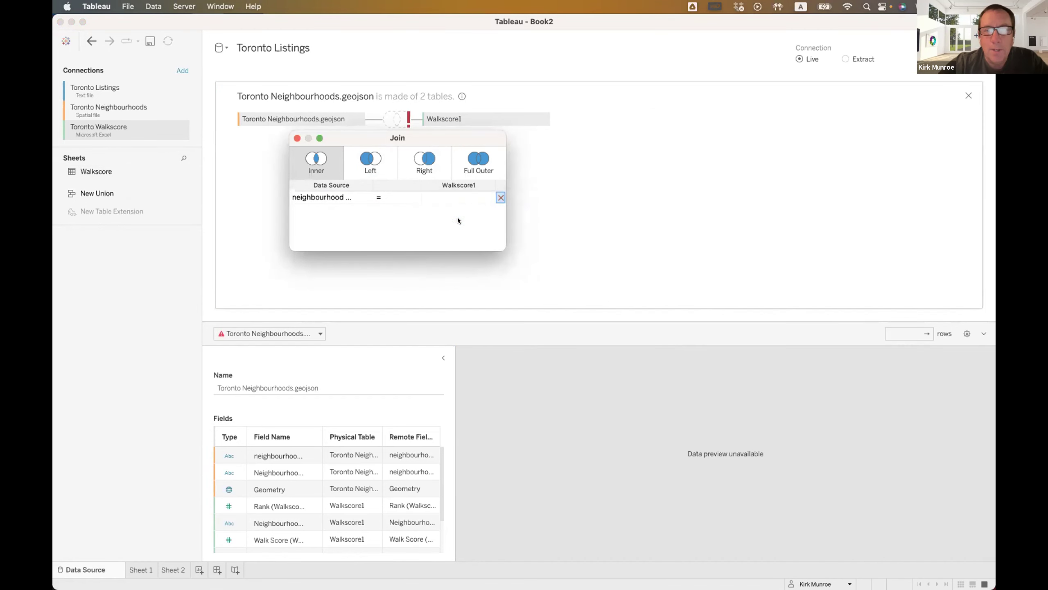
pyautogui.click(368, 159)
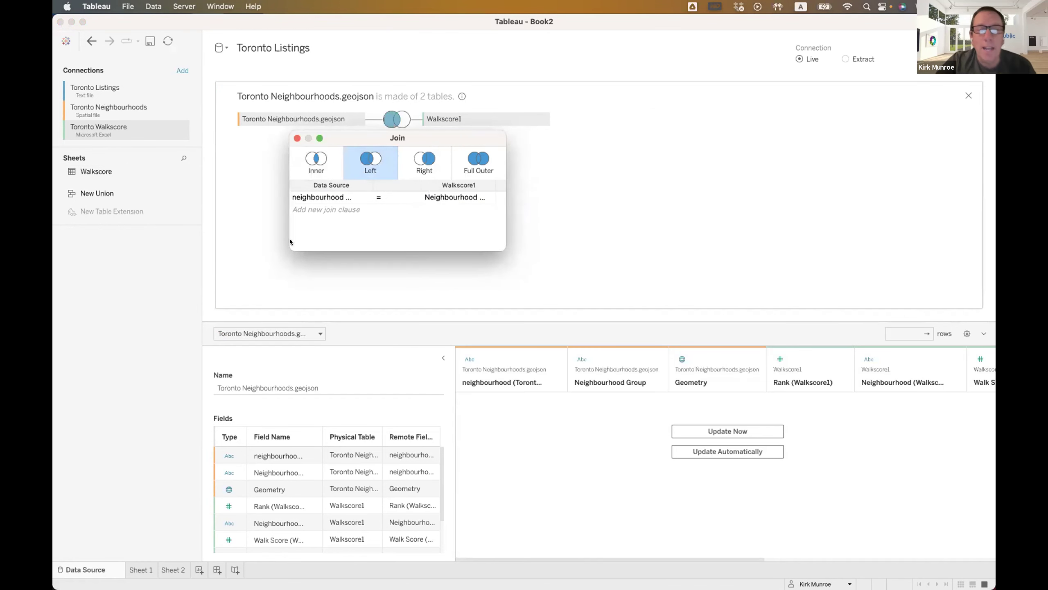
pyautogui.click(261, 257)
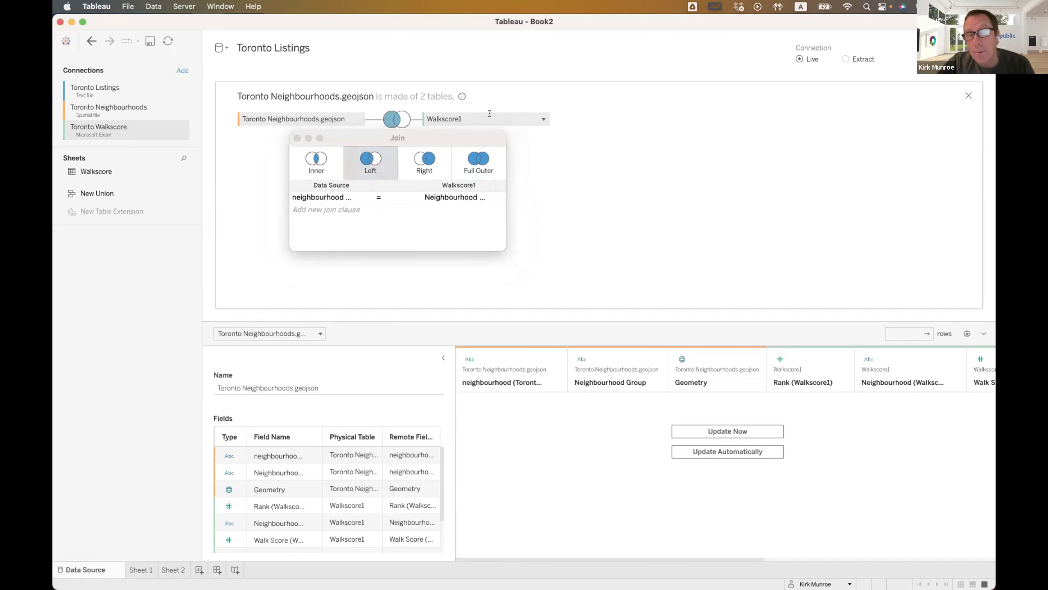
pyautogui.click(297, 138)
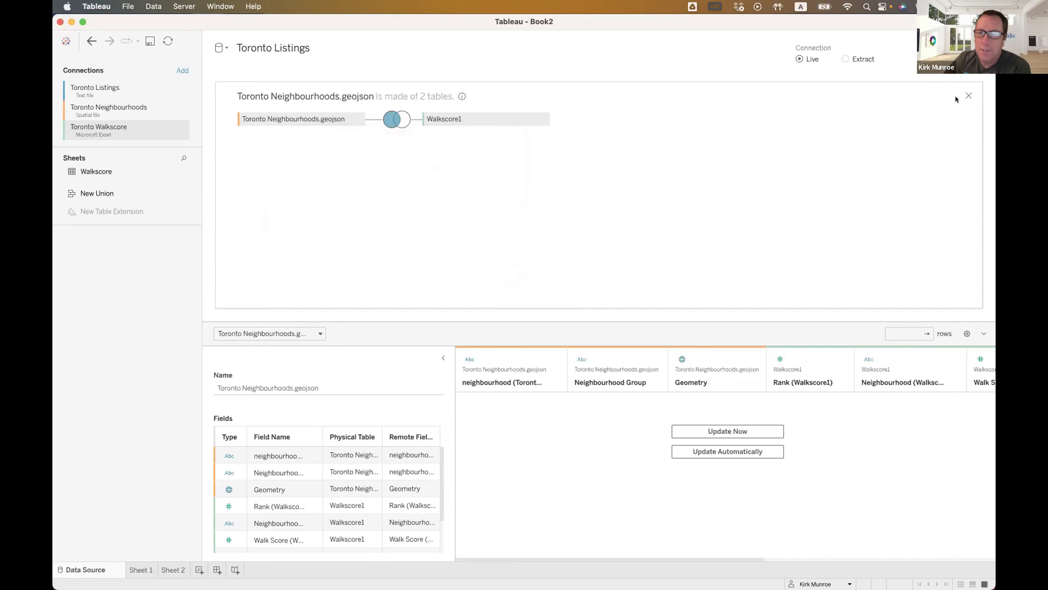
pyautogui.click(968, 95)
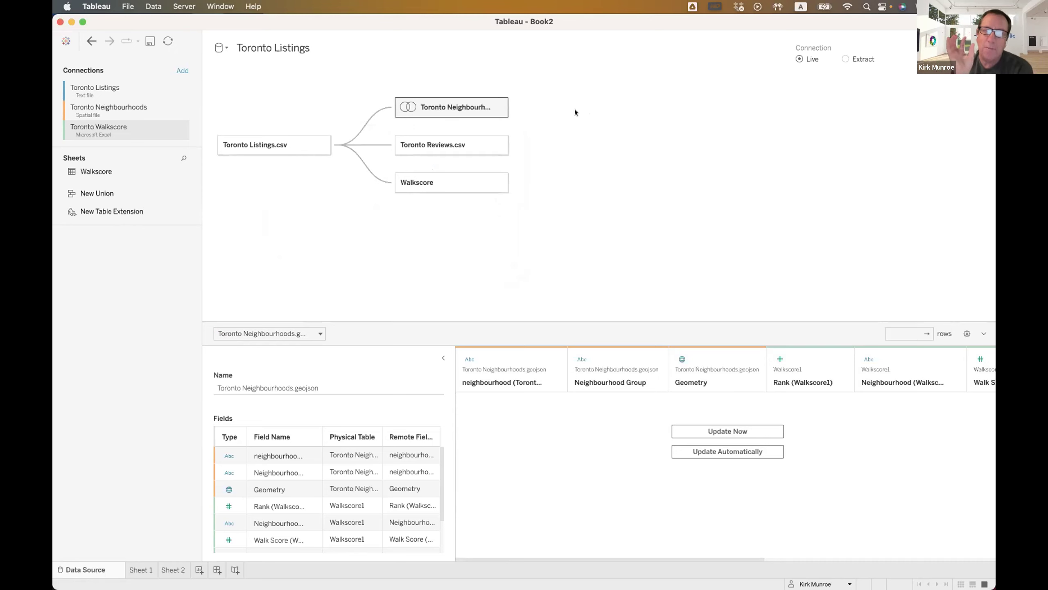
# Check Sheet 2 and the Sheet 1 map with the joined Walkscore1 fields, and add a new blank worksheet
pyautogui.click(175, 570)
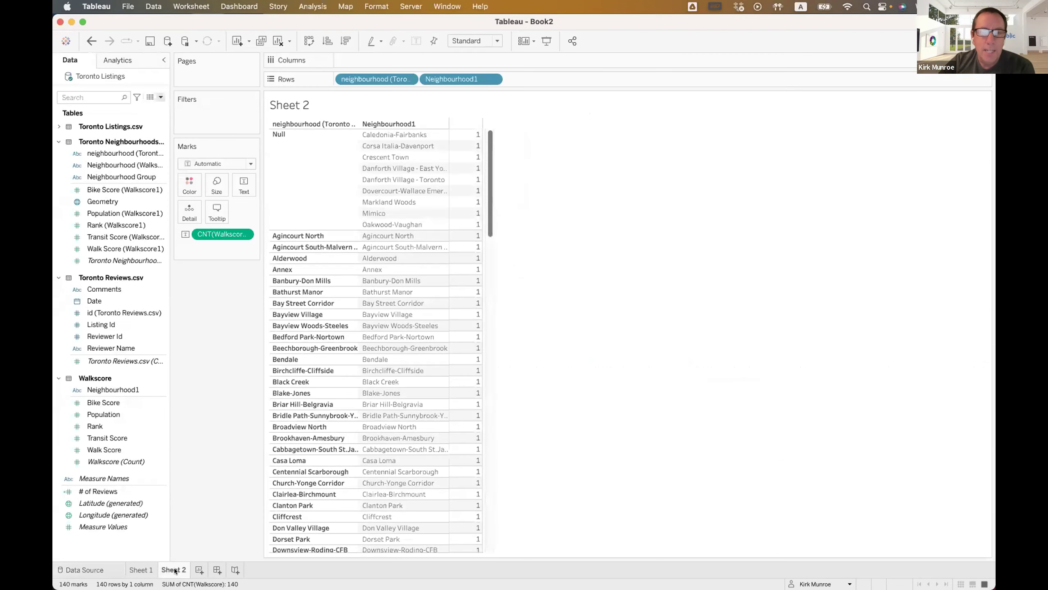
pyautogui.click(144, 570)
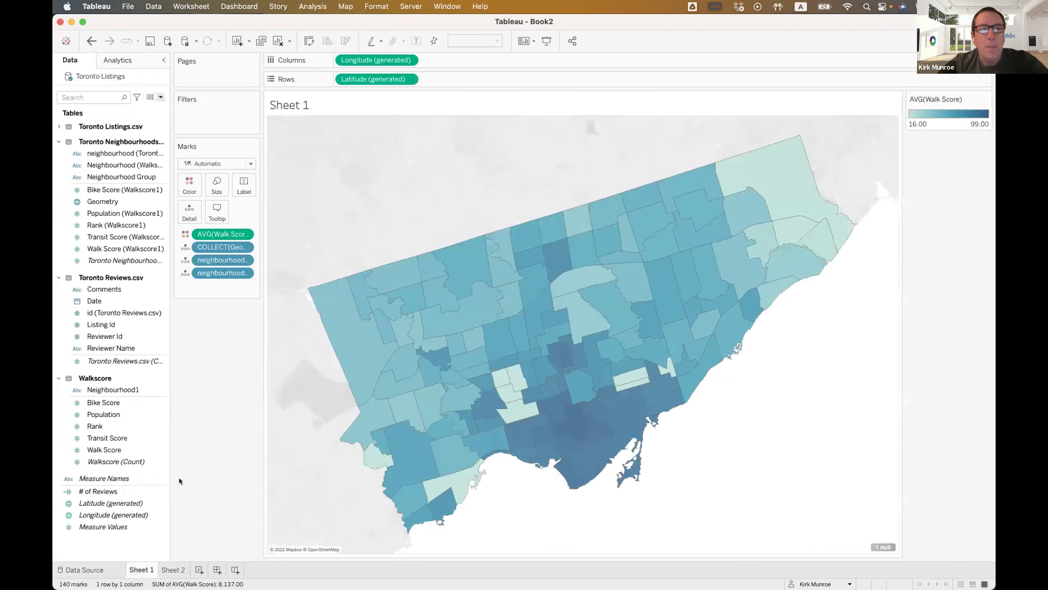
pyautogui.click(58, 377)
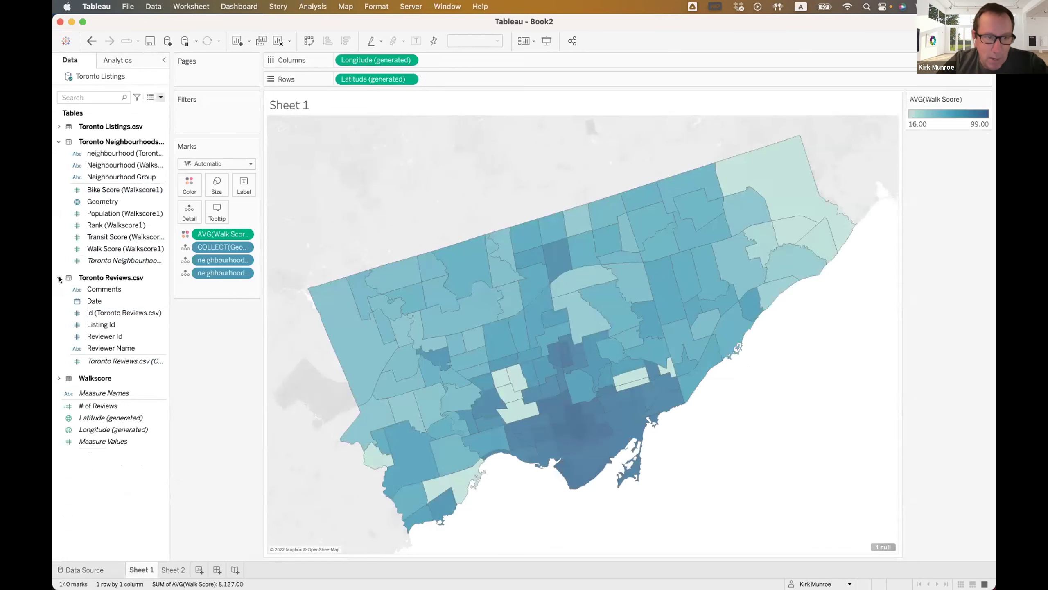
pyautogui.click(200, 570)
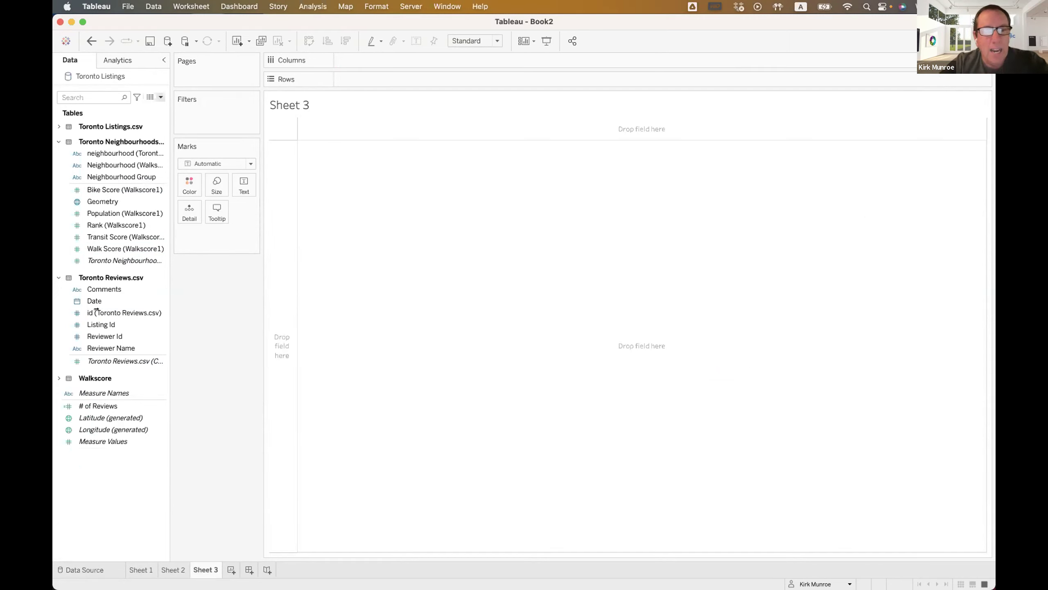
pyautogui.click(58, 377)
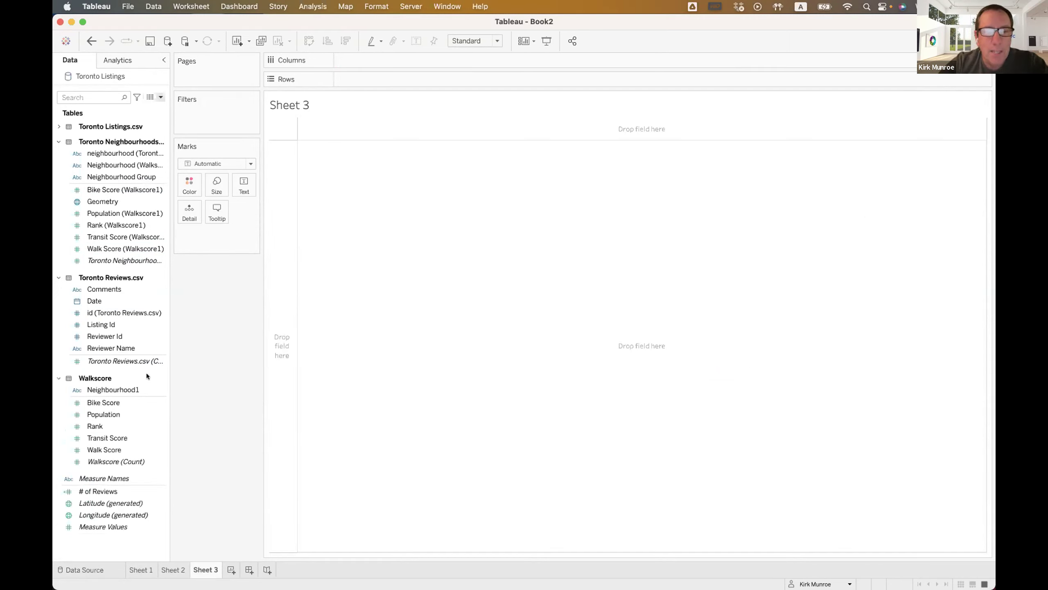
pyautogui.click(139, 384)
pyautogui.click(159, 390)
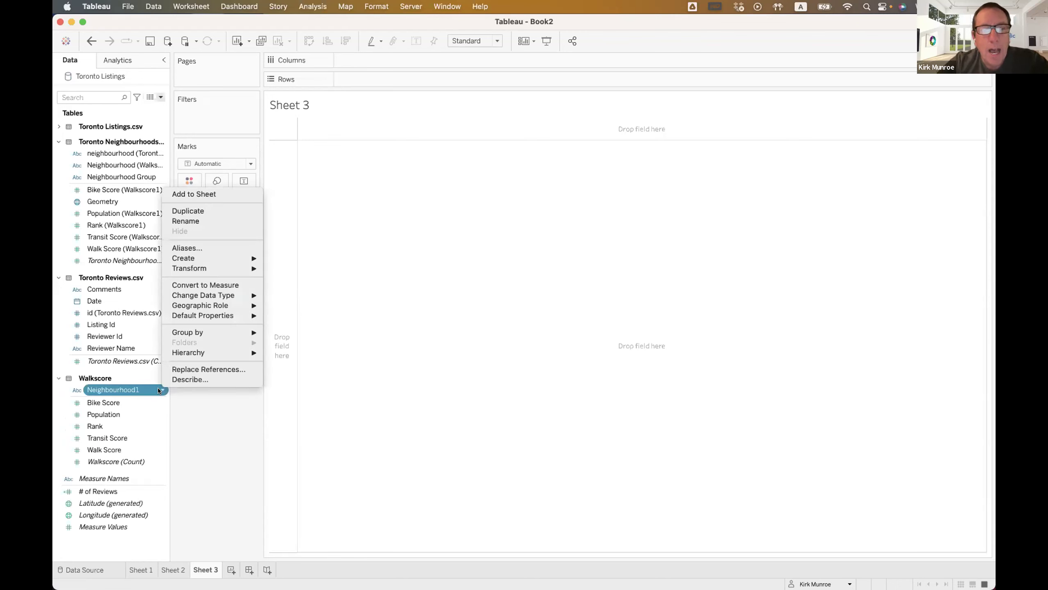
pyautogui.click(188, 424)
pyautogui.click(59, 378)
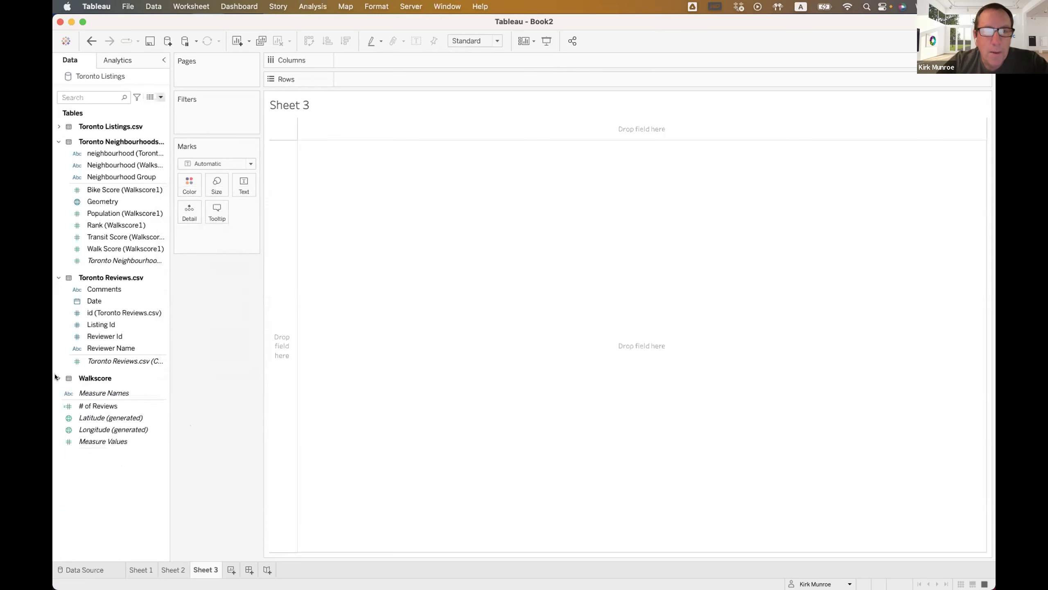
pyautogui.click(85, 570)
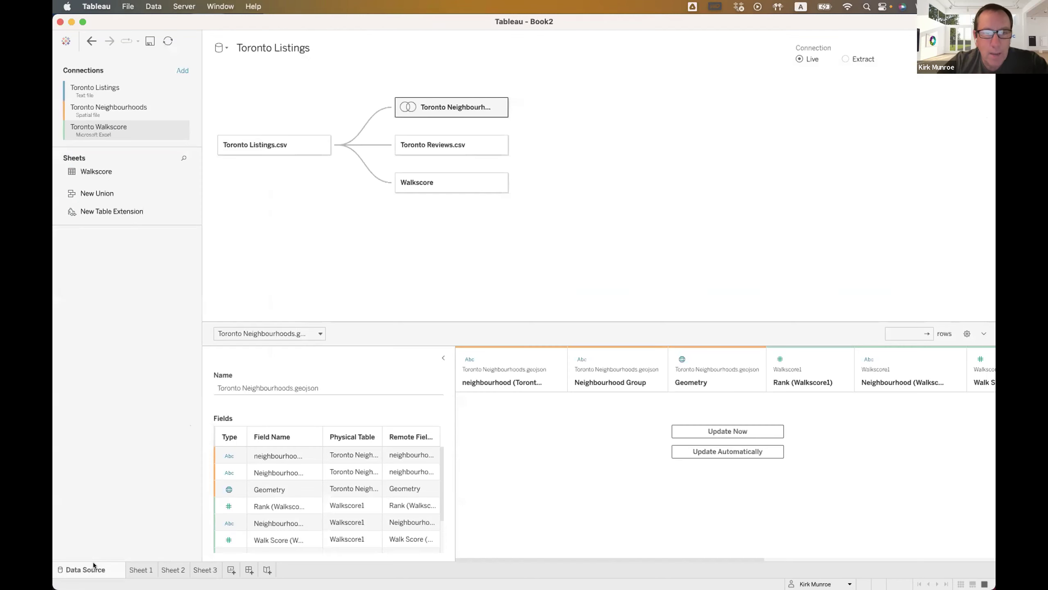
pyautogui.click(204, 570)
pyautogui.moveTo(203, 571)
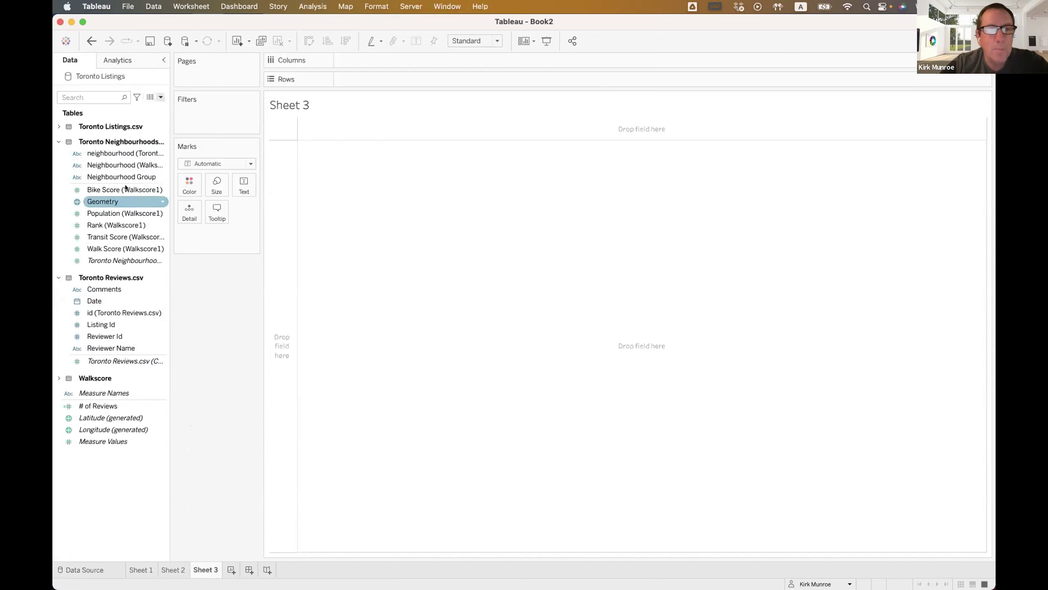
# Widen the data pane on Sheet 3 and hide the Neighbourhood (Walkscore1) field
pyautogui.moveTo(175, 188); pyautogui.dragTo(257, 197)
pyautogui.click(58, 378)
pyautogui.click(58, 378)
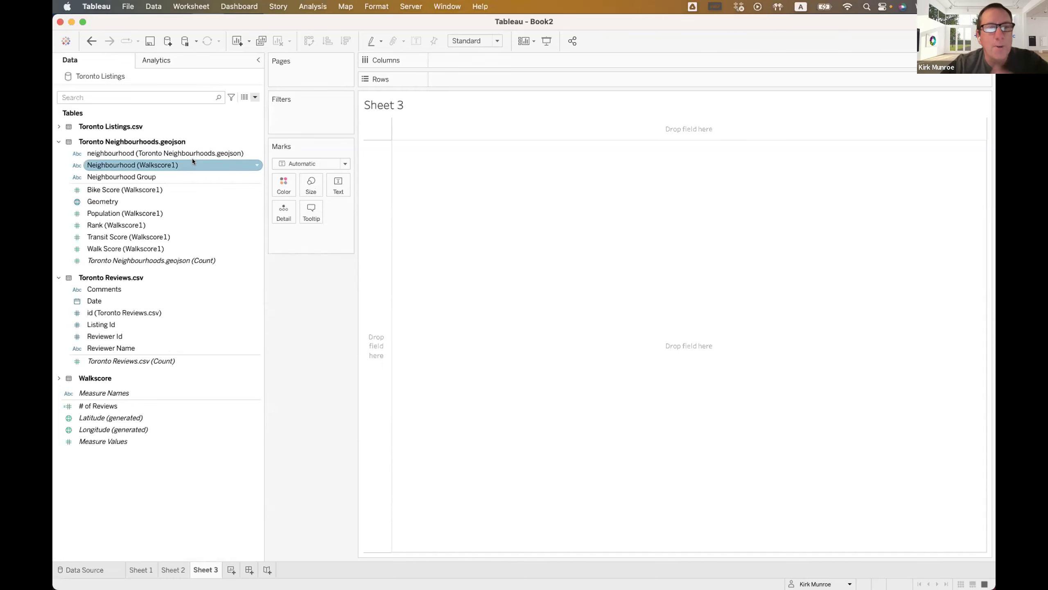
pyautogui.rightClick(235, 157)
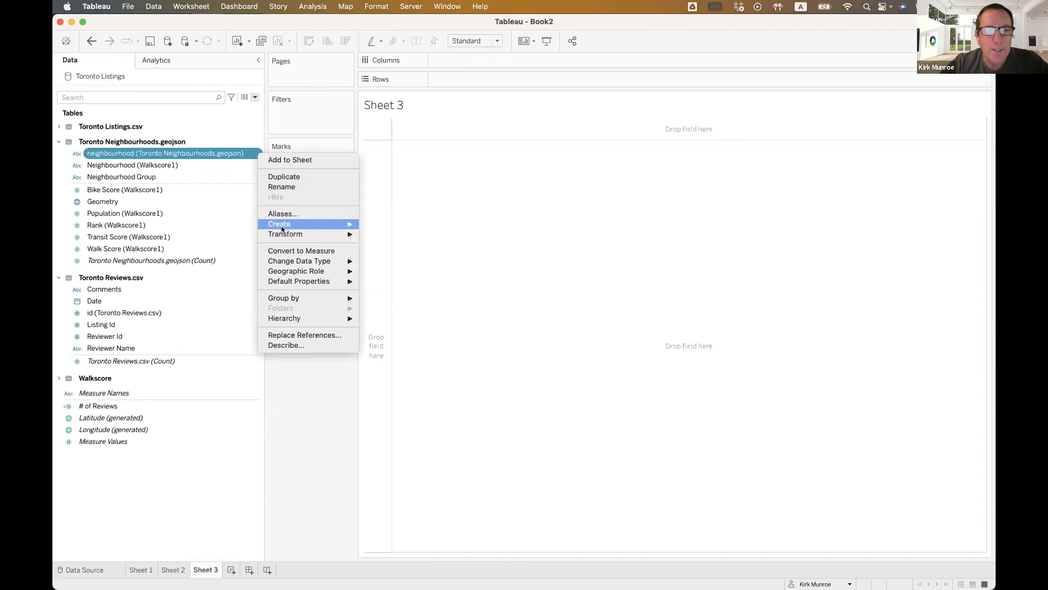
pyautogui.click(233, 158)
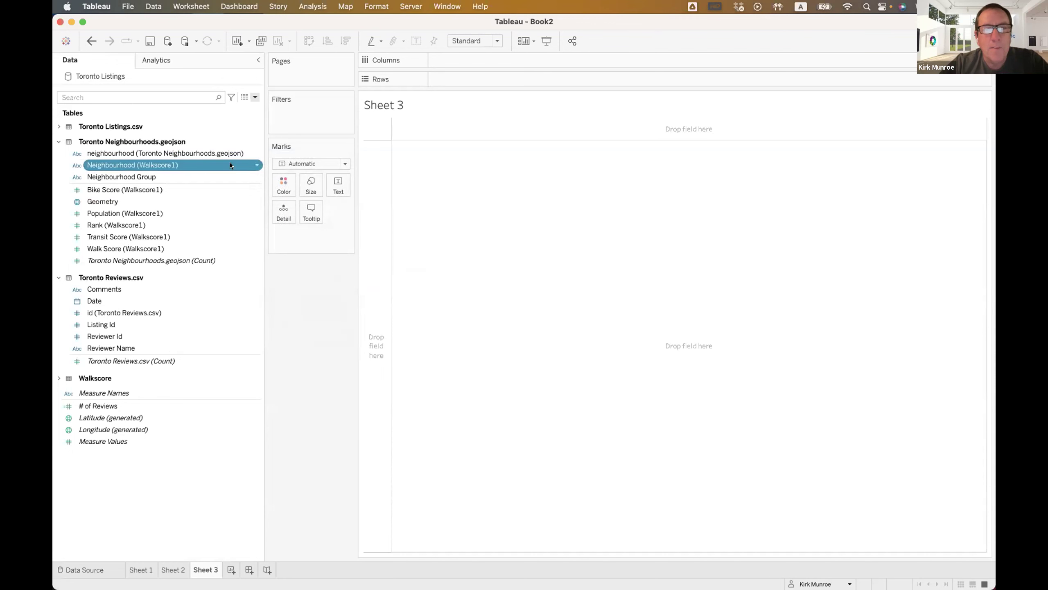
pyautogui.rightClick(229, 164)
pyautogui.click(275, 211)
# Try to rename the neighbourhood (Toronto Neighbourhoods.geojson) field as Neighbourhood
pyautogui.click(256, 152)
pyautogui.rightClick(256, 152)
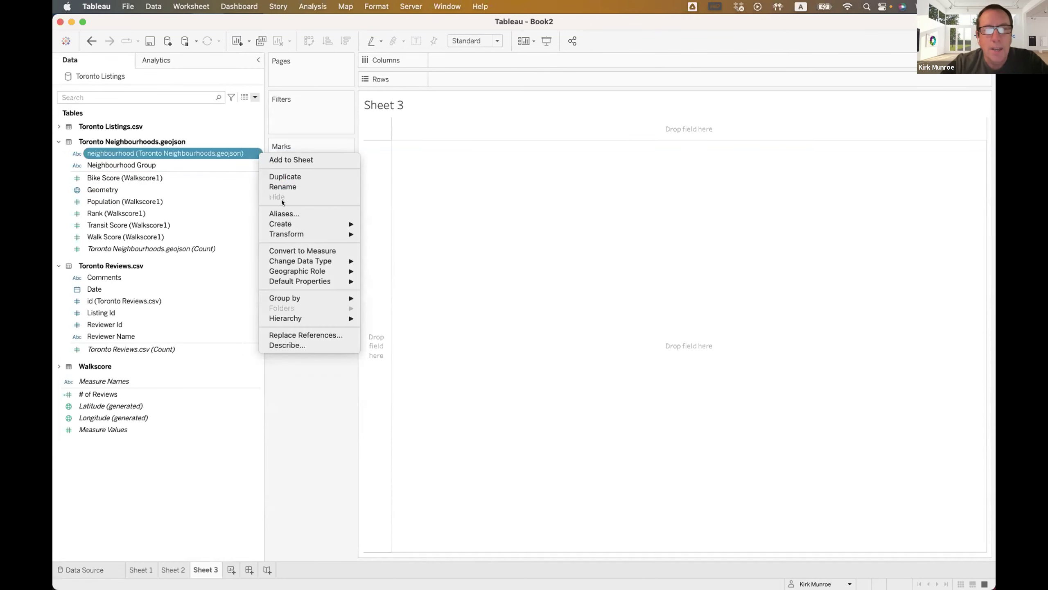
pyautogui.click(282, 187)
pyautogui.write('Neig')
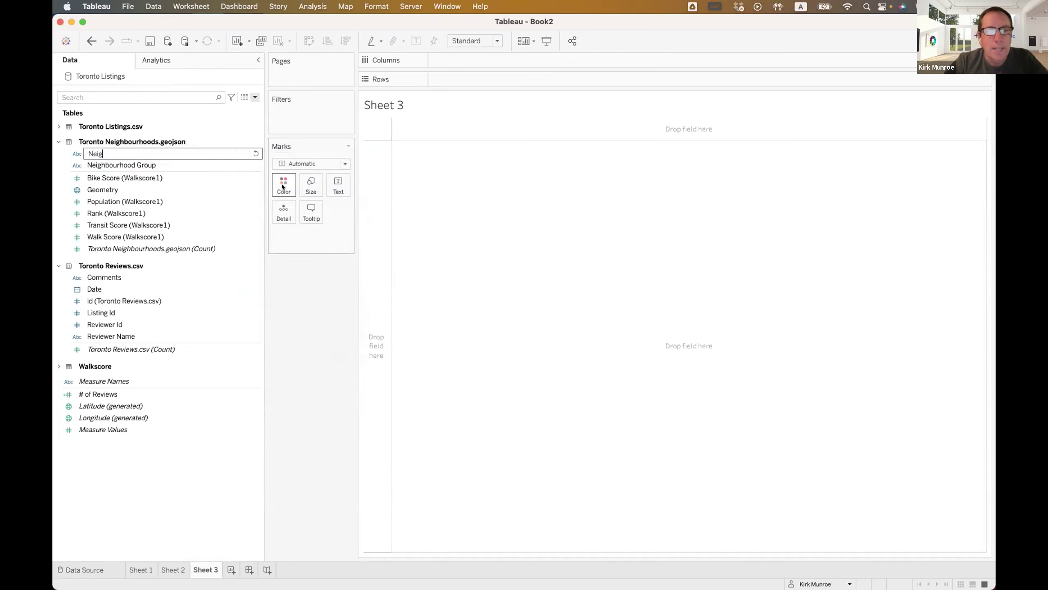
pyautogui.write('hbourhood')
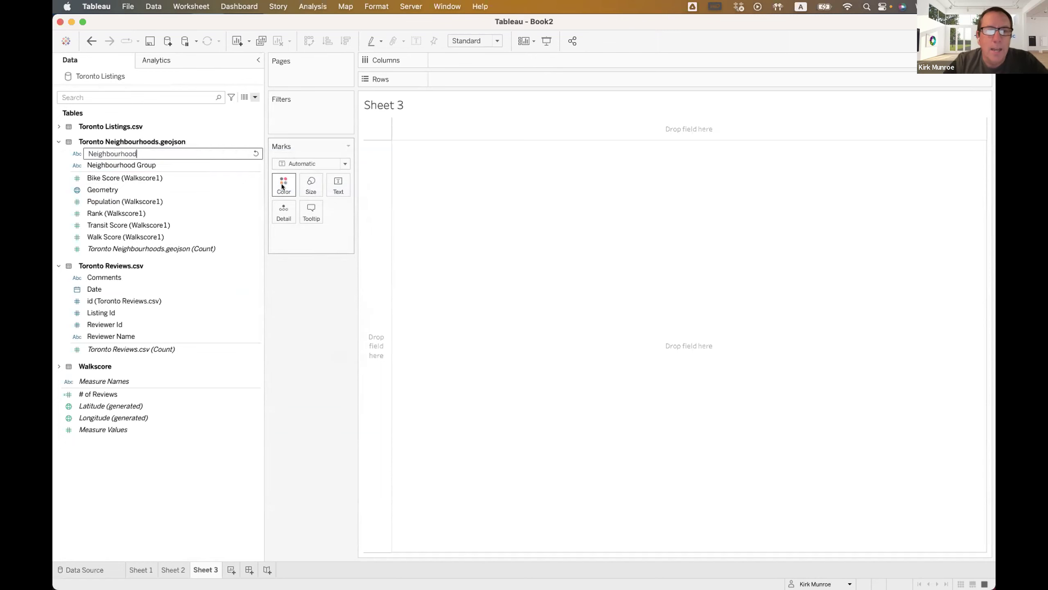
pyautogui.press('Return')
pyautogui.click(599, 318)
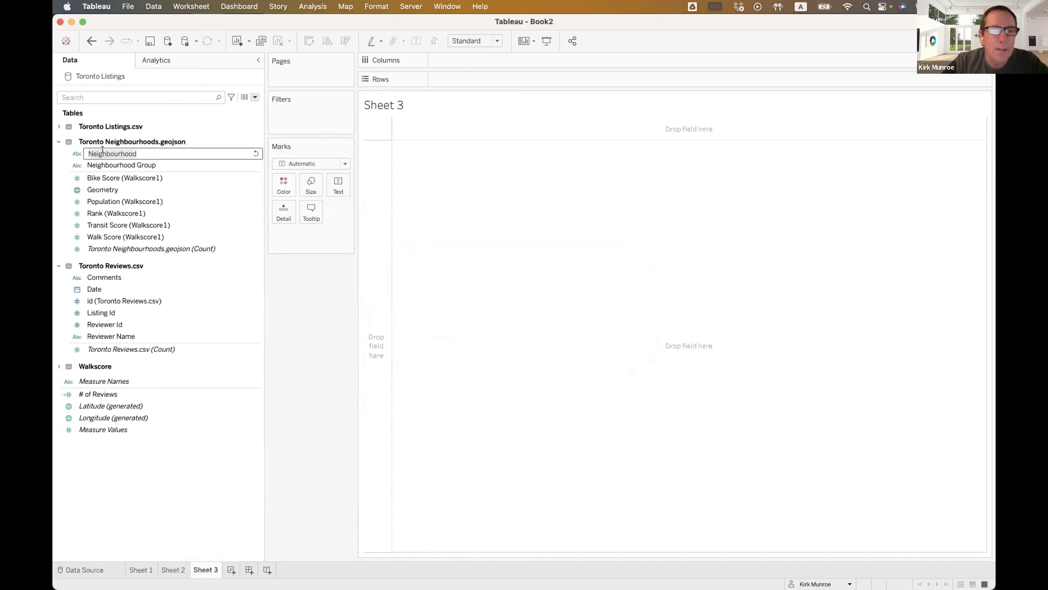
# Name the Toronto Neighbourhoods.geojson neighbourhood field Neighborhood, and go back to the data source page
pyautogui.click(127, 152)
pyautogui.press('BackSpace')
pyautogui.press('Return')
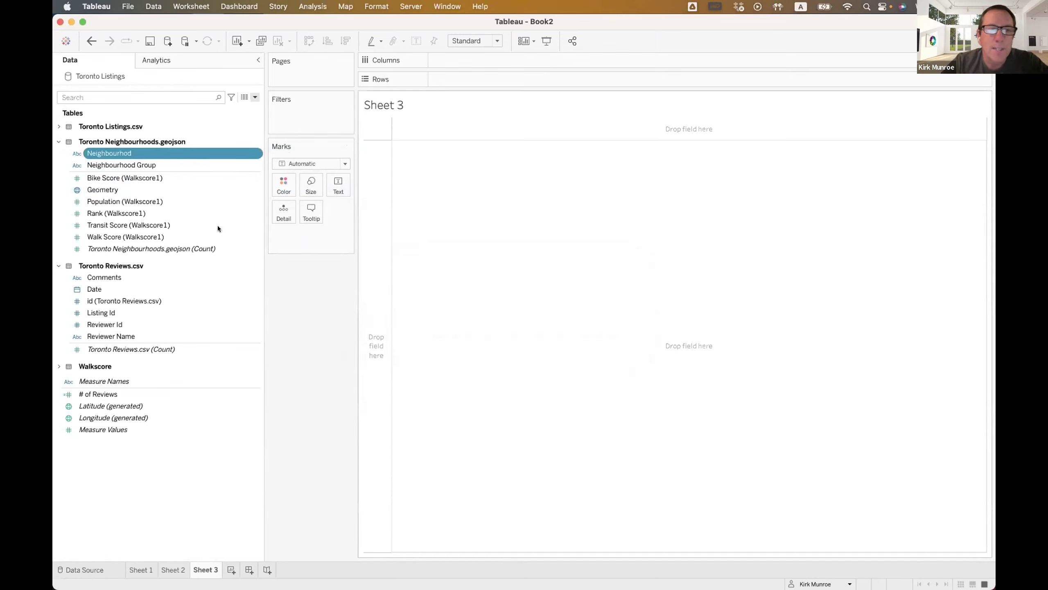
pyautogui.click(113, 151)
pyautogui.click(113, 151)
pyautogui.press('Delete')
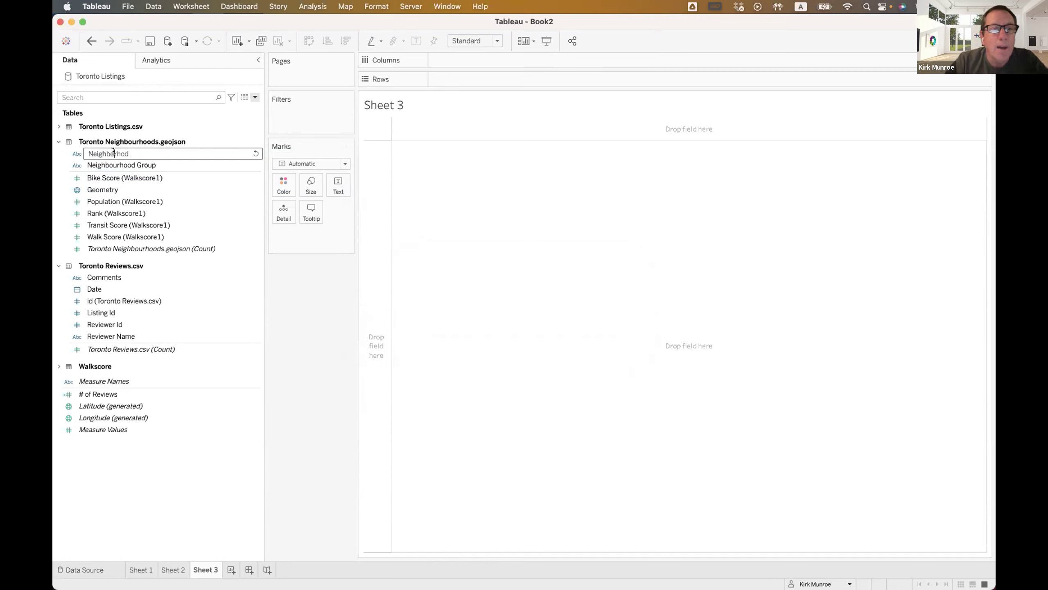
pyautogui.write('o')
pyautogui.press('Return')
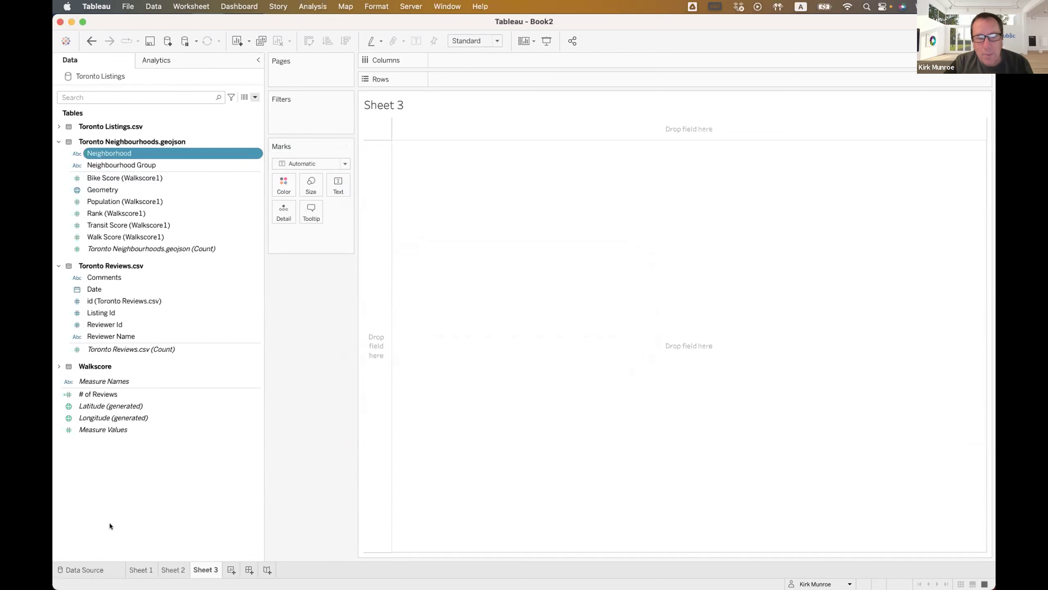
pyautogui.click(75, 572)
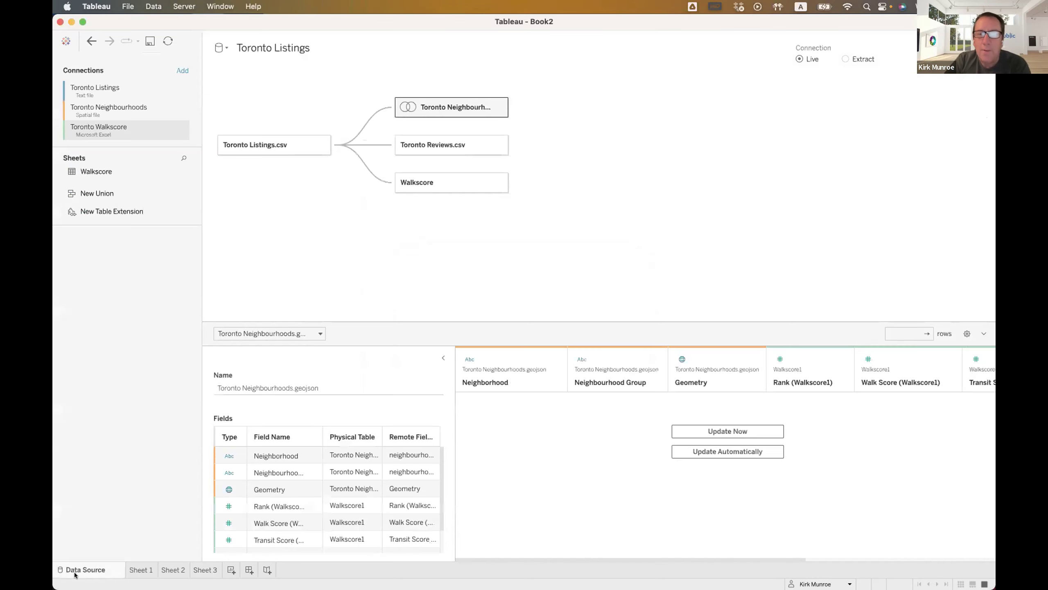